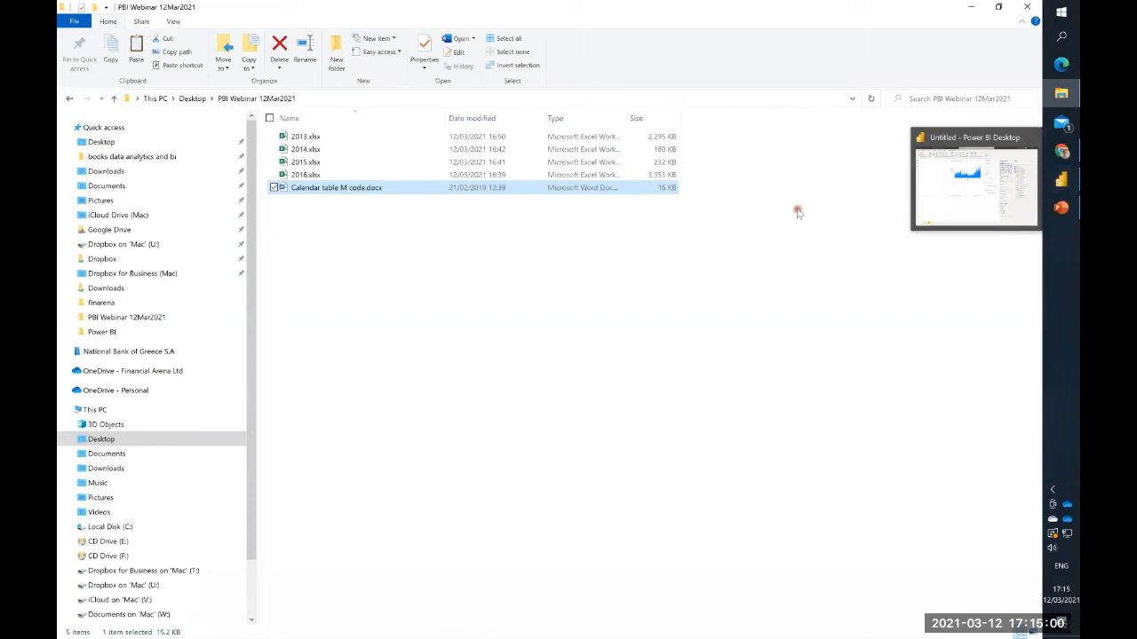
- Open 2013.xlsx from the PBI Webinar 12Mar2021 folder, examine its Sales table's key, date, order and unit price columns, and return to the folder
click(317, 137)
double_click(319, 137)
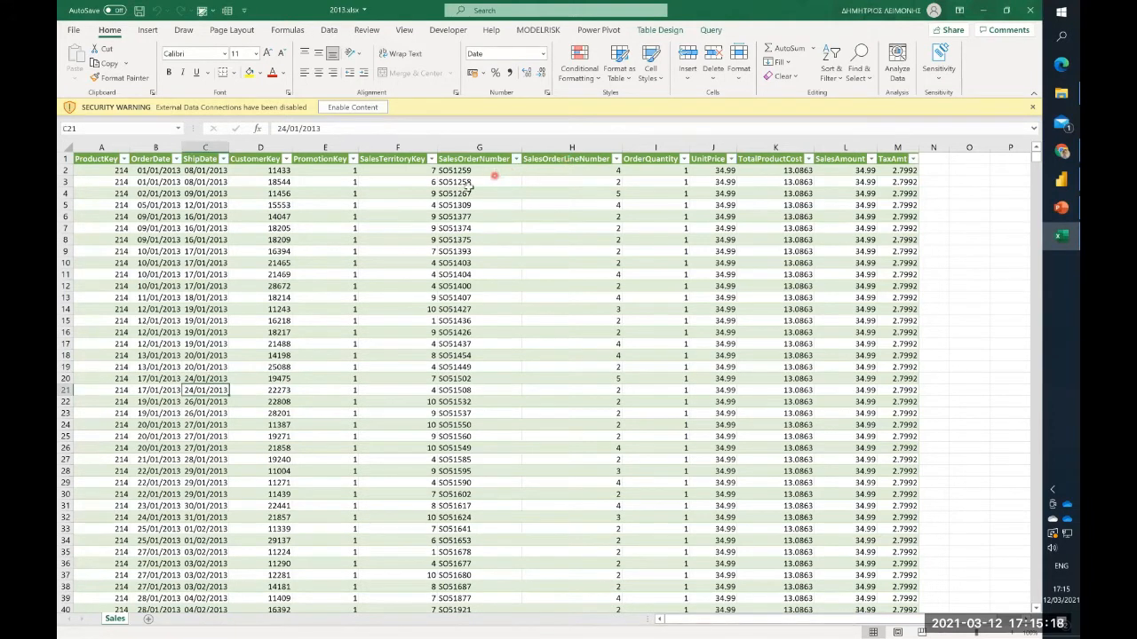
click(434, 192)
click(114, 182)
click(162, 181)
click(202, 182)
click(252, 181)
click(468, 182)
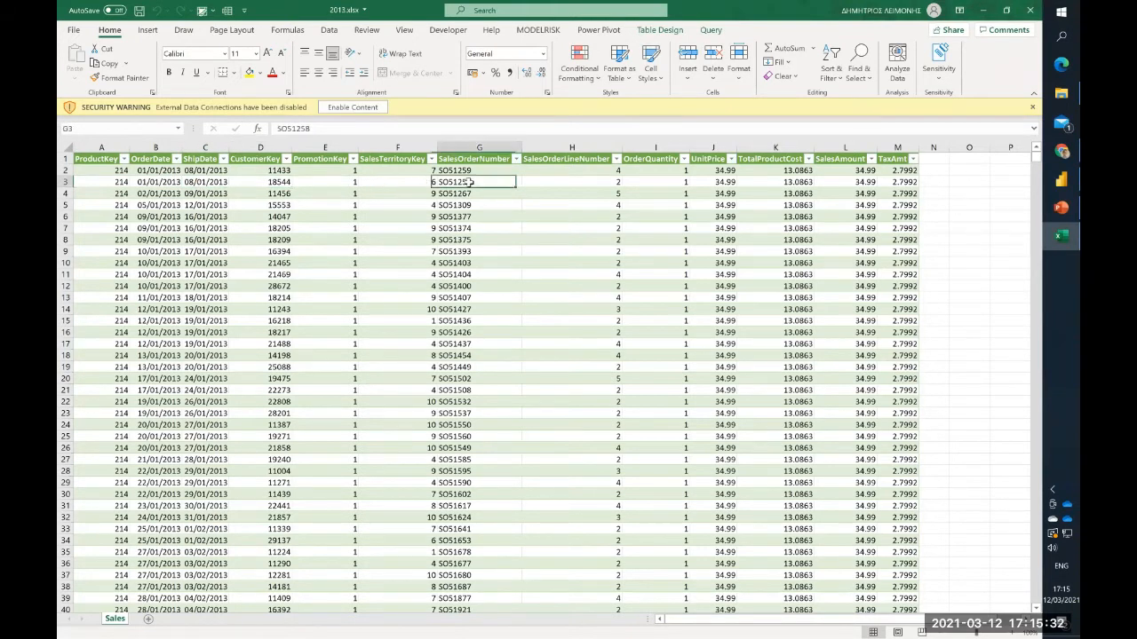
click(619, 191)
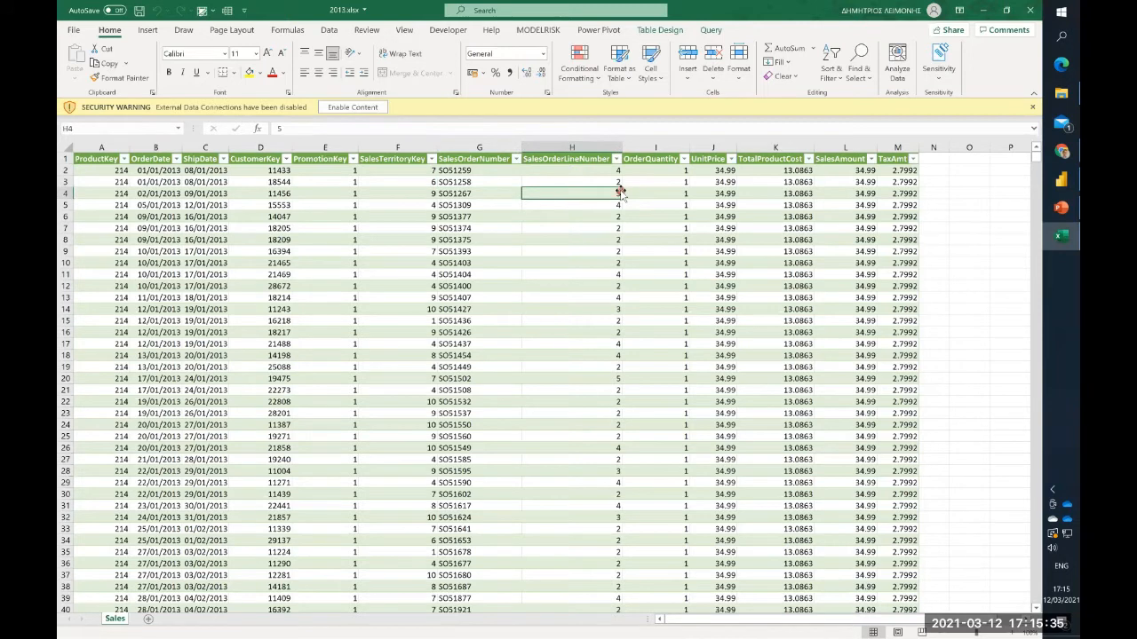
click(715, 184)
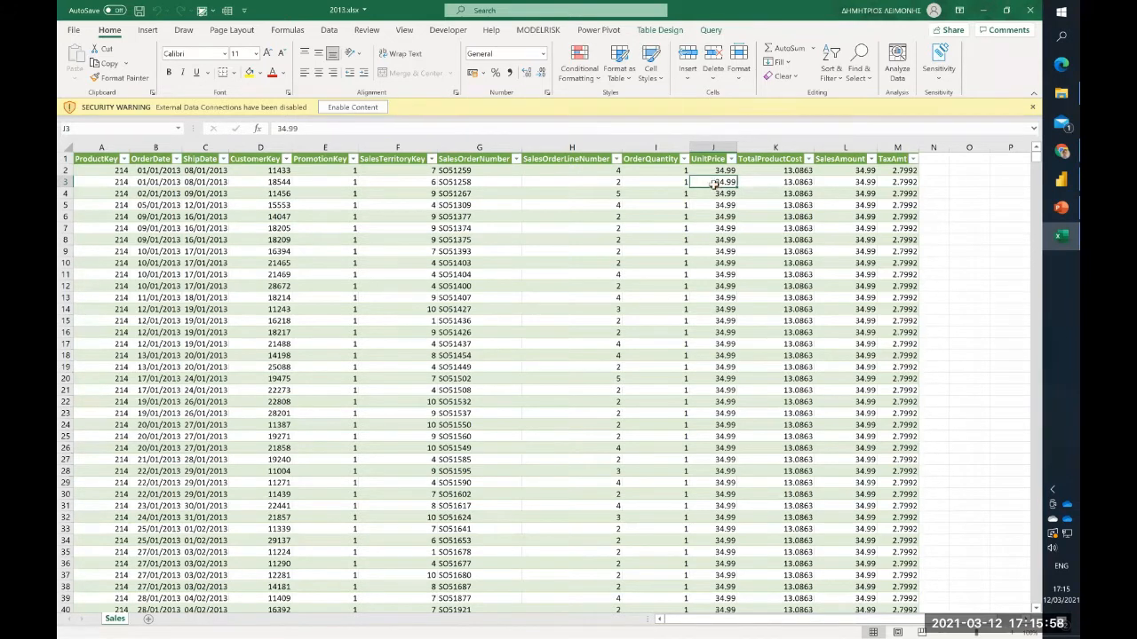
click(1061, 92)
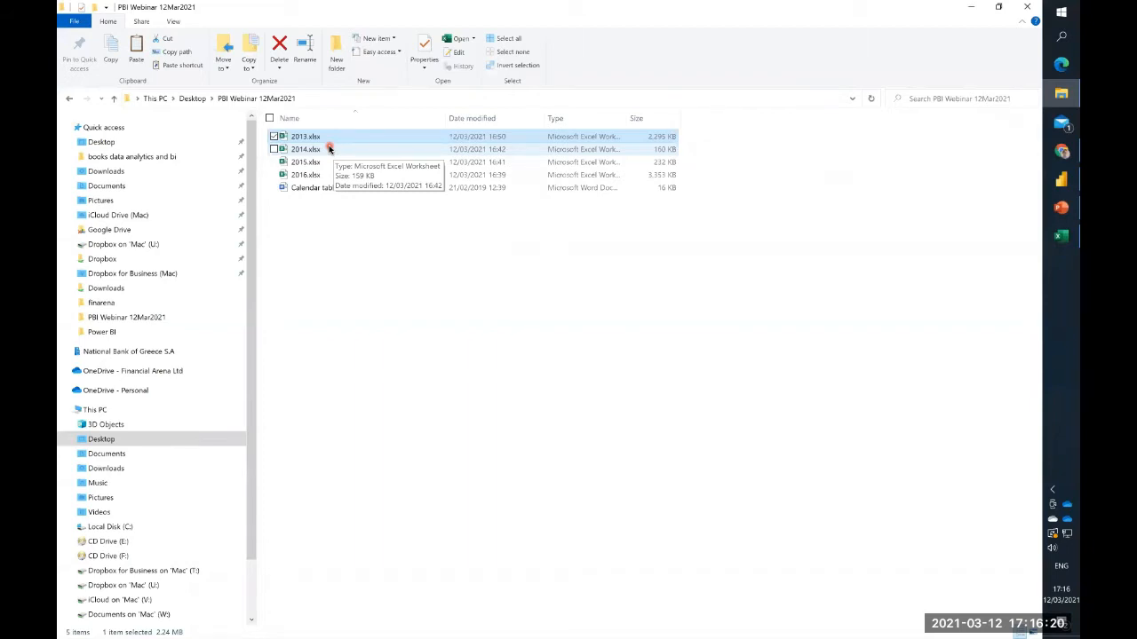
click(584, 278)
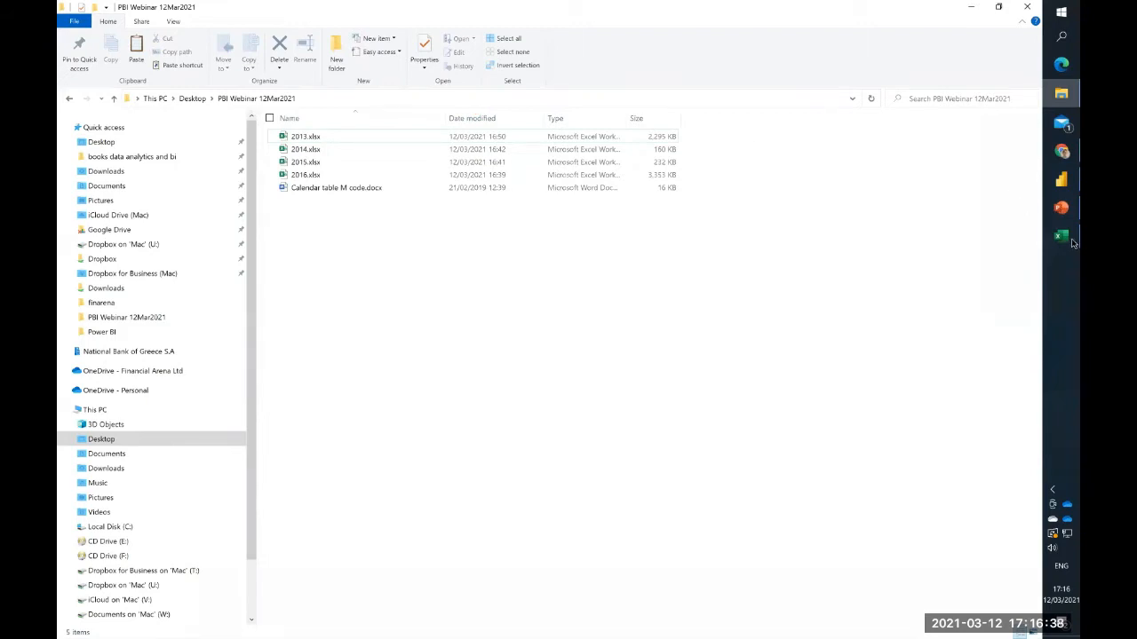
- Switch to Power BI Desktop and close the untitled report containing the SalesAmount by OrderDate chart without saving it
click(1063, 183)
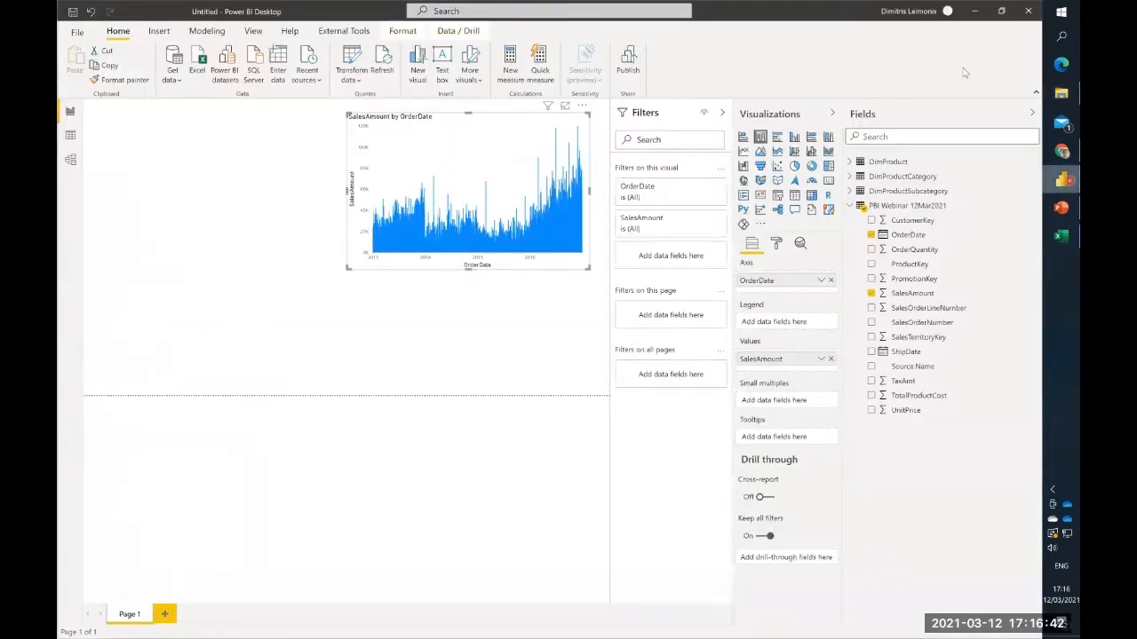
click(1029, 10)
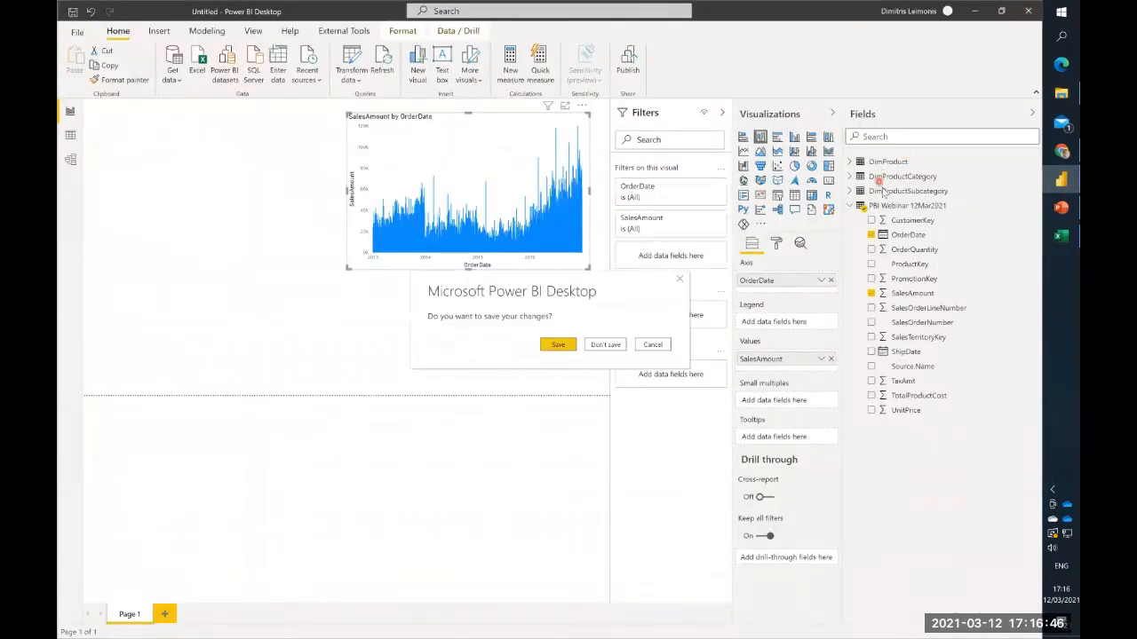
click(607, 345)
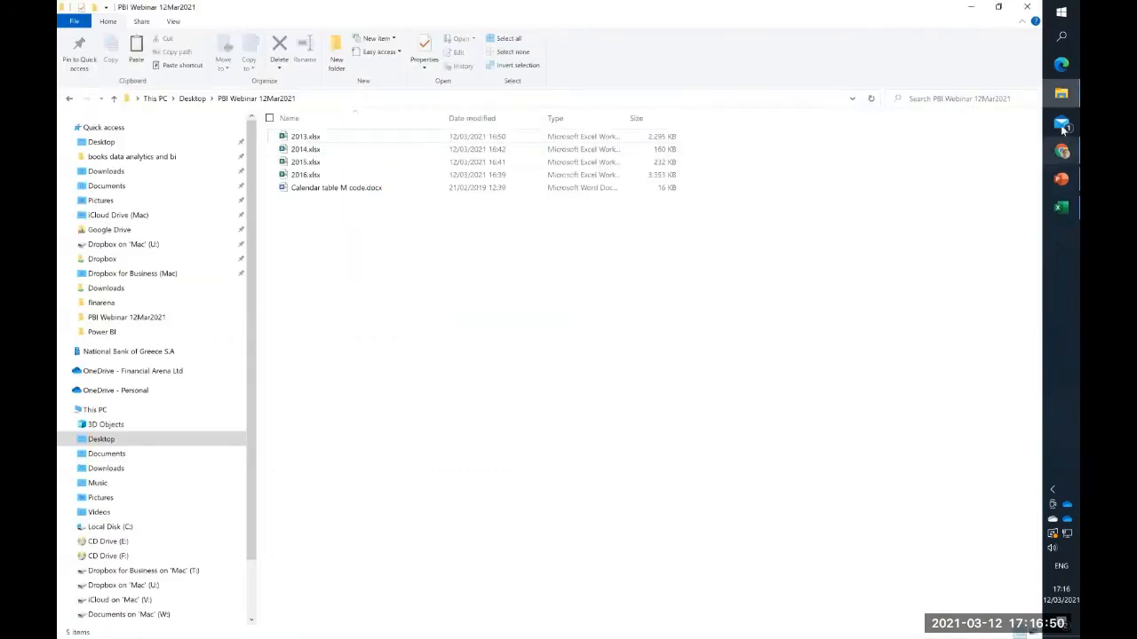
- Launch Power BI Desktop again and dismiss its start screen to get a blank report
mouse_move(1062, 100)
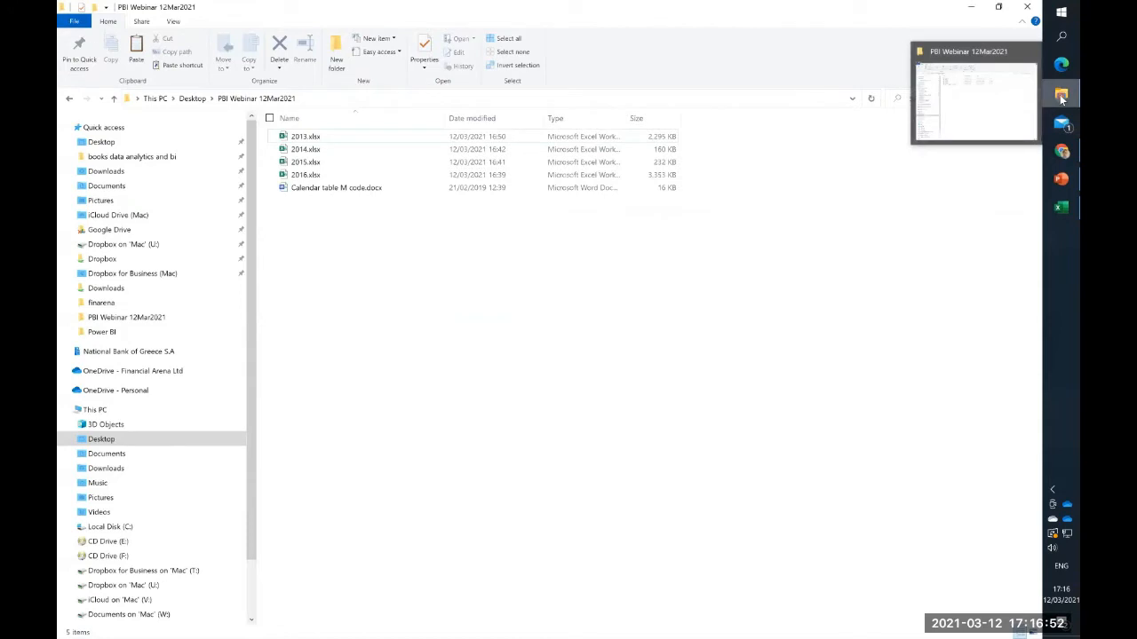
click(1062, 14)
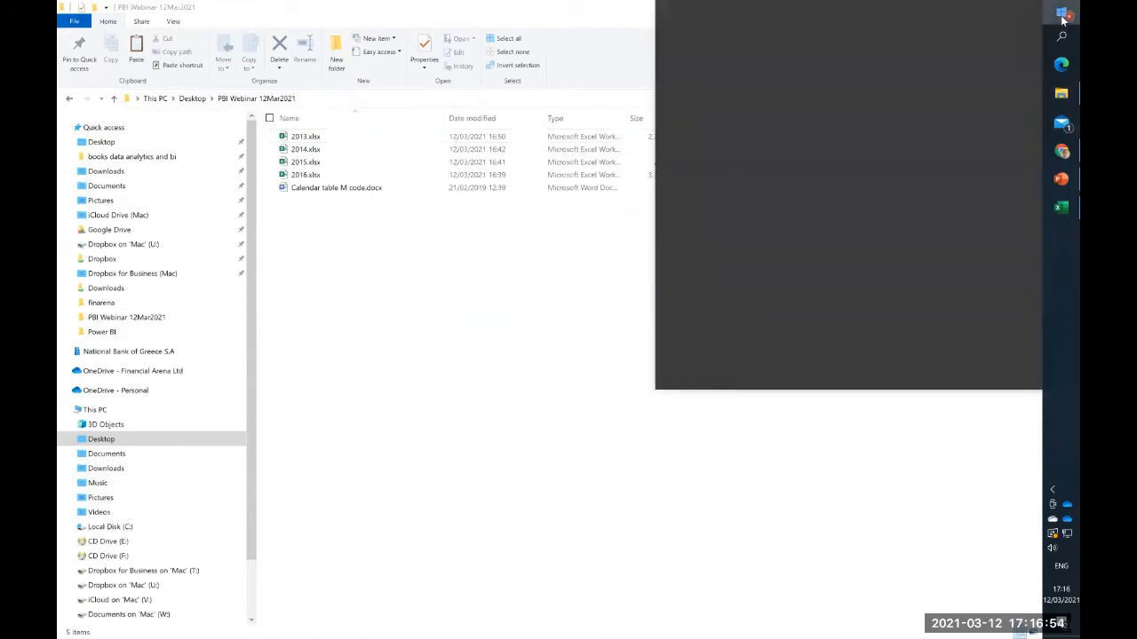
click(876, 213)
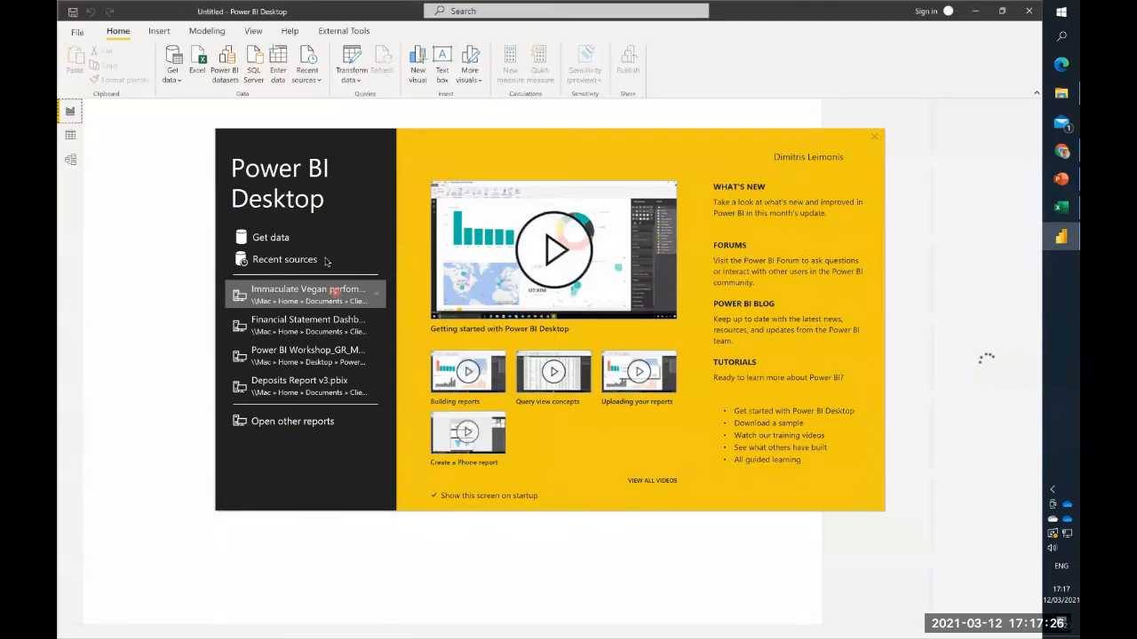
click(875, 137)
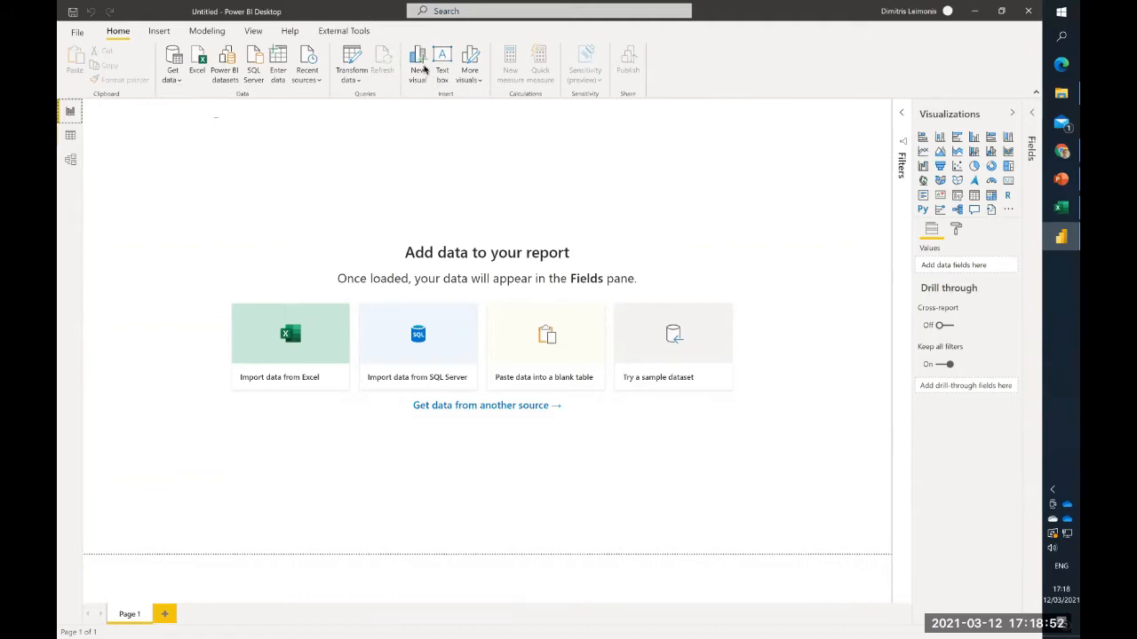
- Open the full Get Data list and look through the available file, database and online service connectors
click(174, 82)
click(174, 81)
click(175, 83)
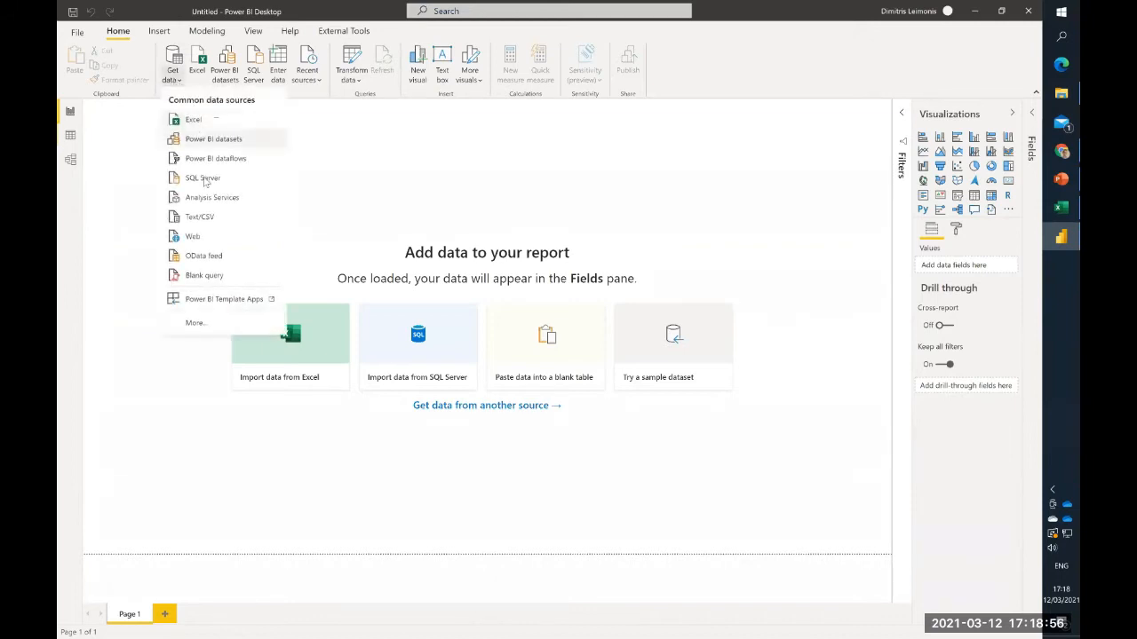
click(213, 326)
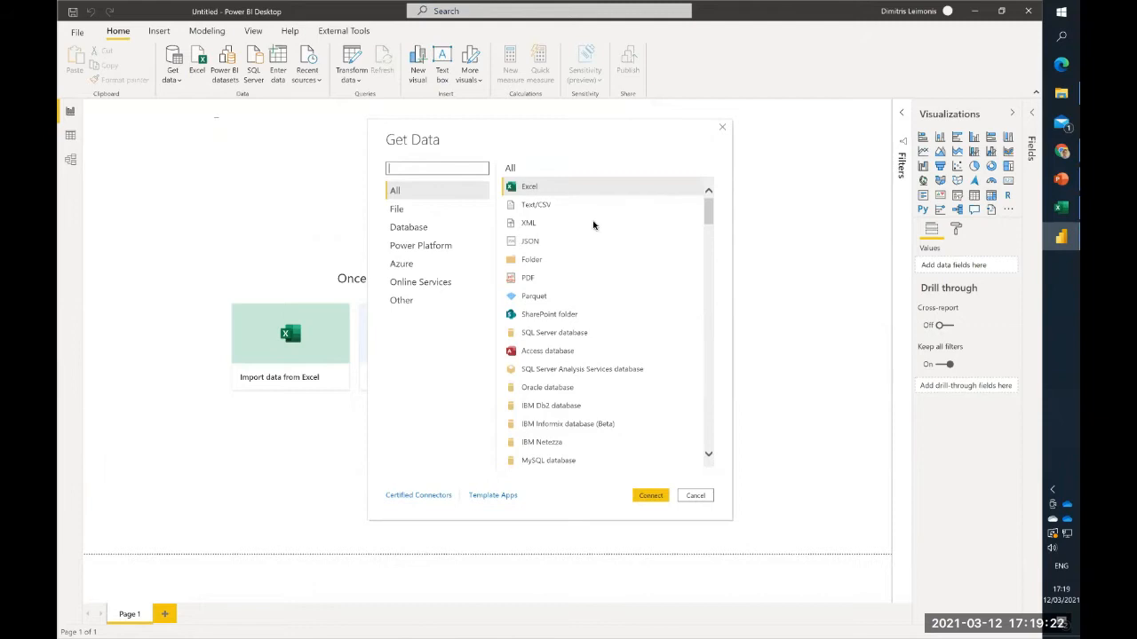
click(580, 279)
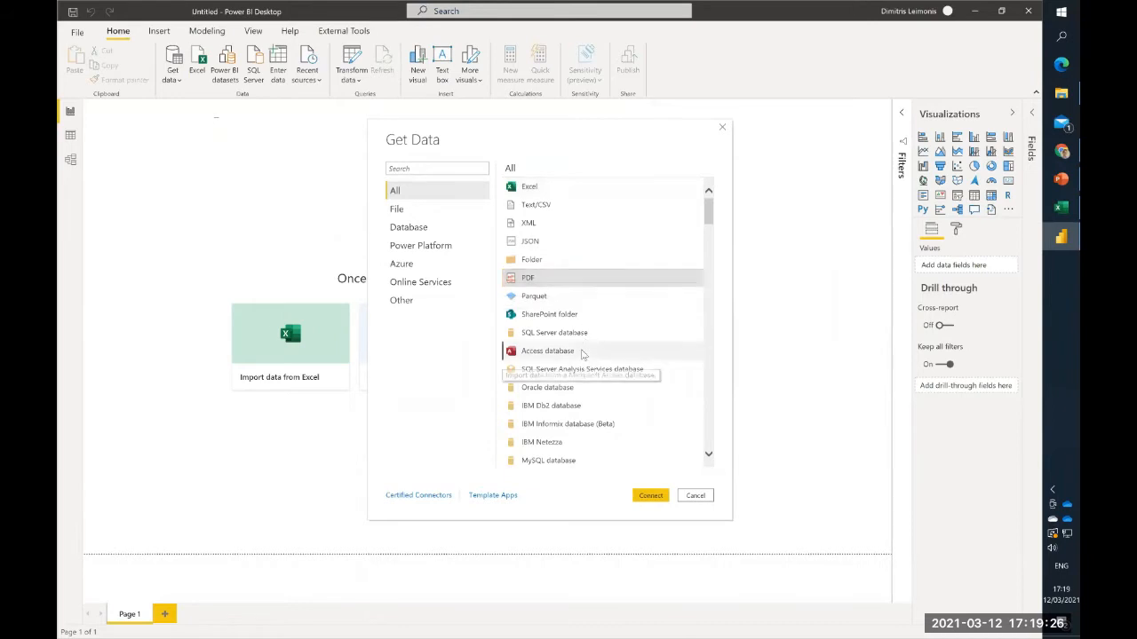
click(582, 352)
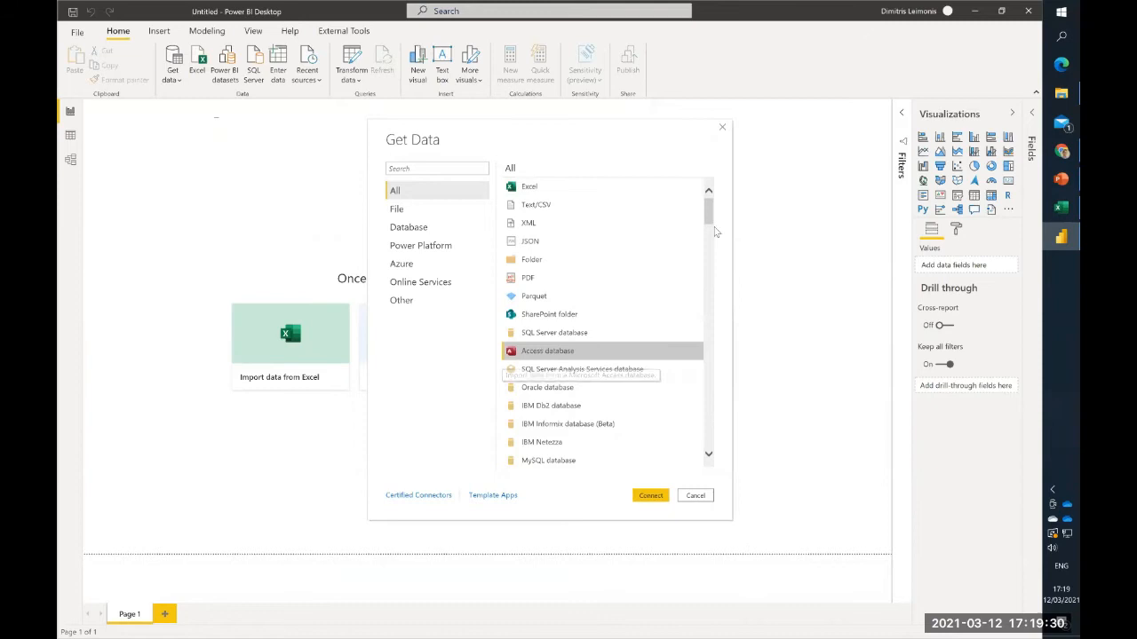
drag(710, 217, 708, 313)
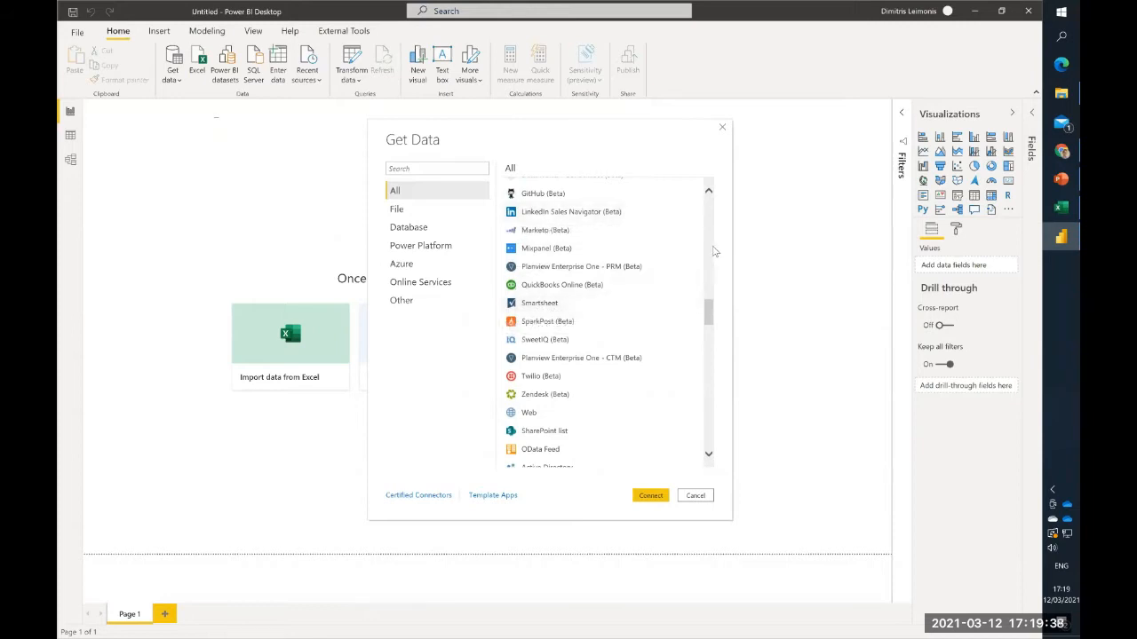
scroll(711, 222, up, 10)
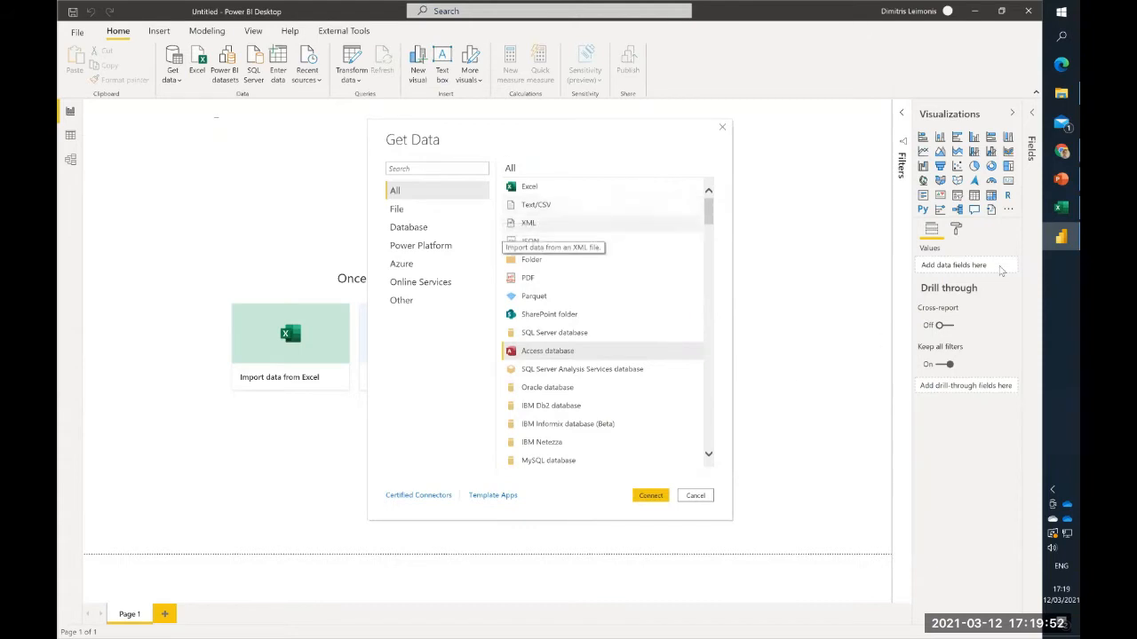
- Switch to File Explorer and create a folder named Sales data inside PBI Webinar 12Mar2021
mouse_move(1063, 96)
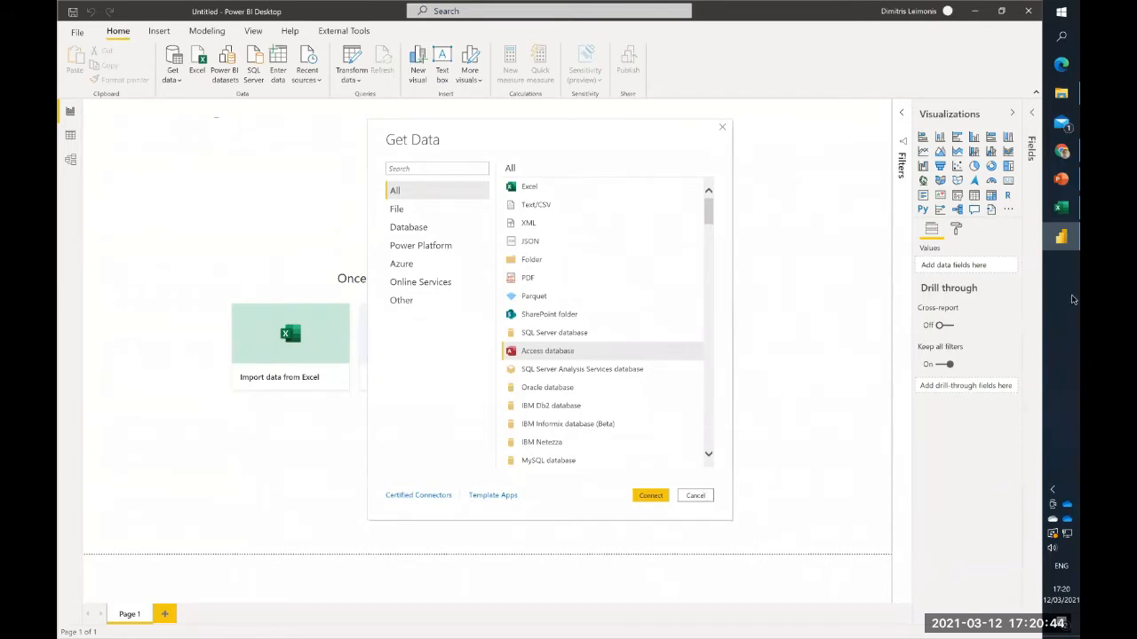
click(1059, 94)
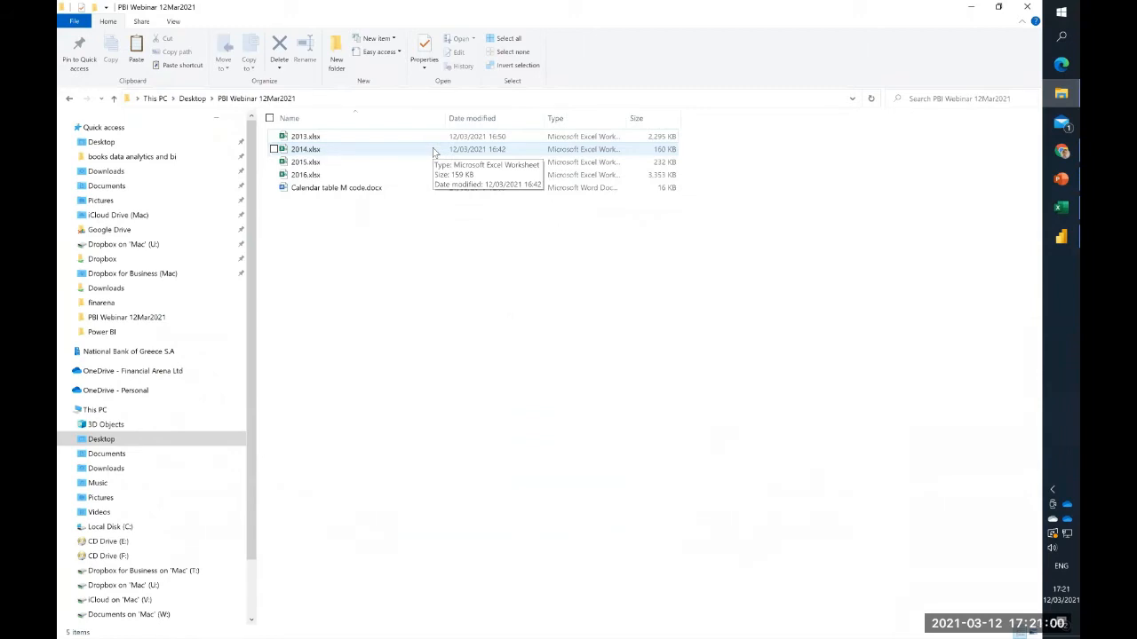
right_click(404, 222)
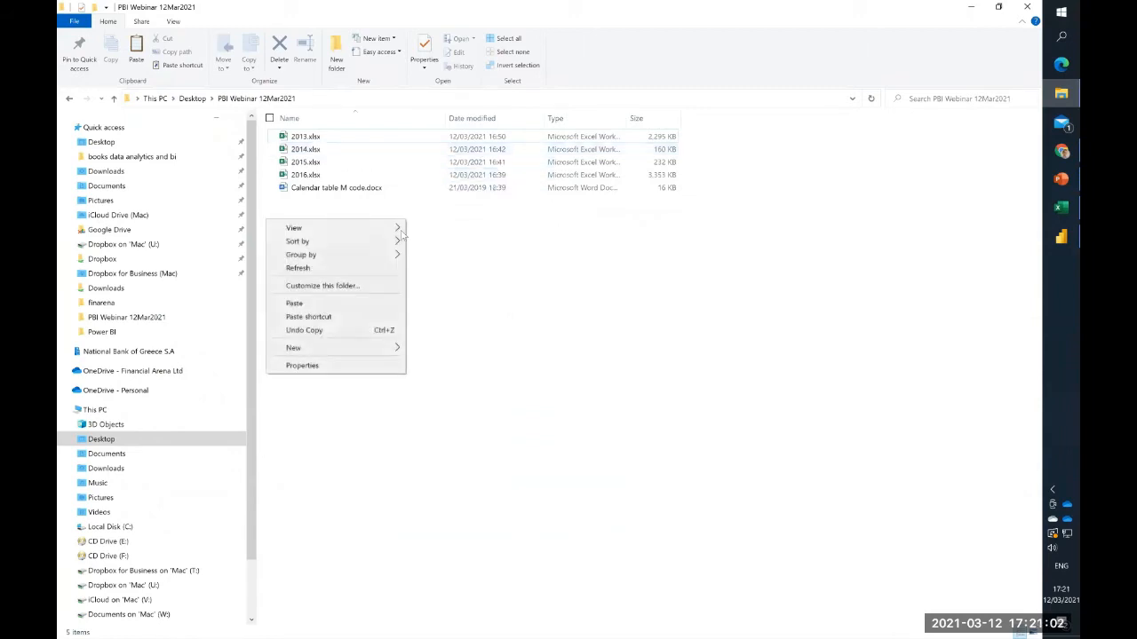
mouse_move(364, 351)
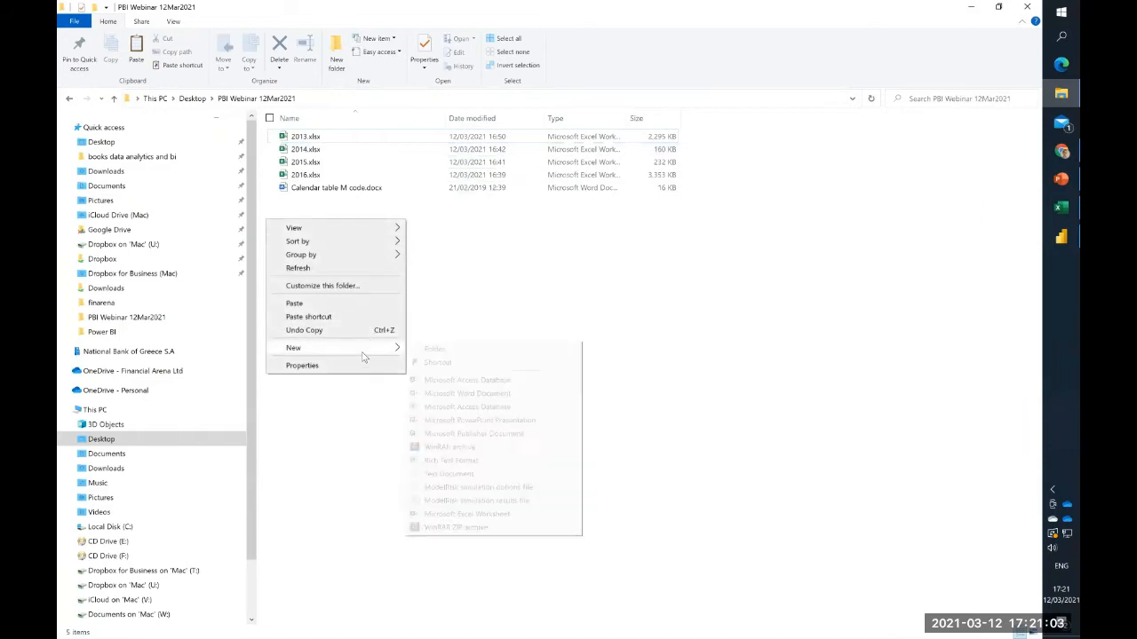
click(470, 350)
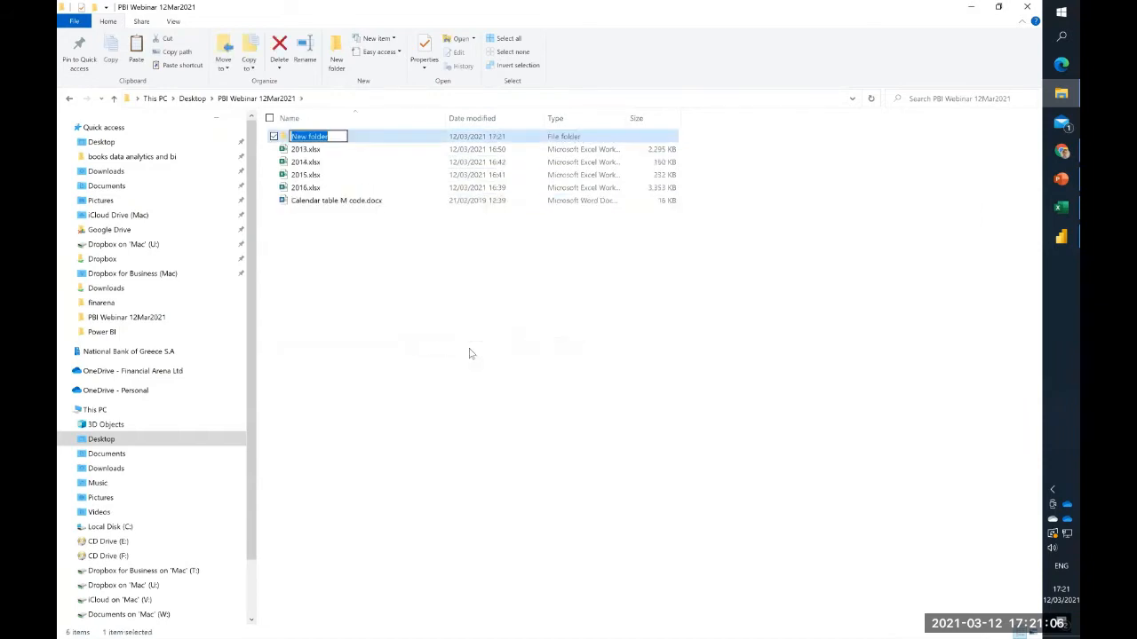
text(P)
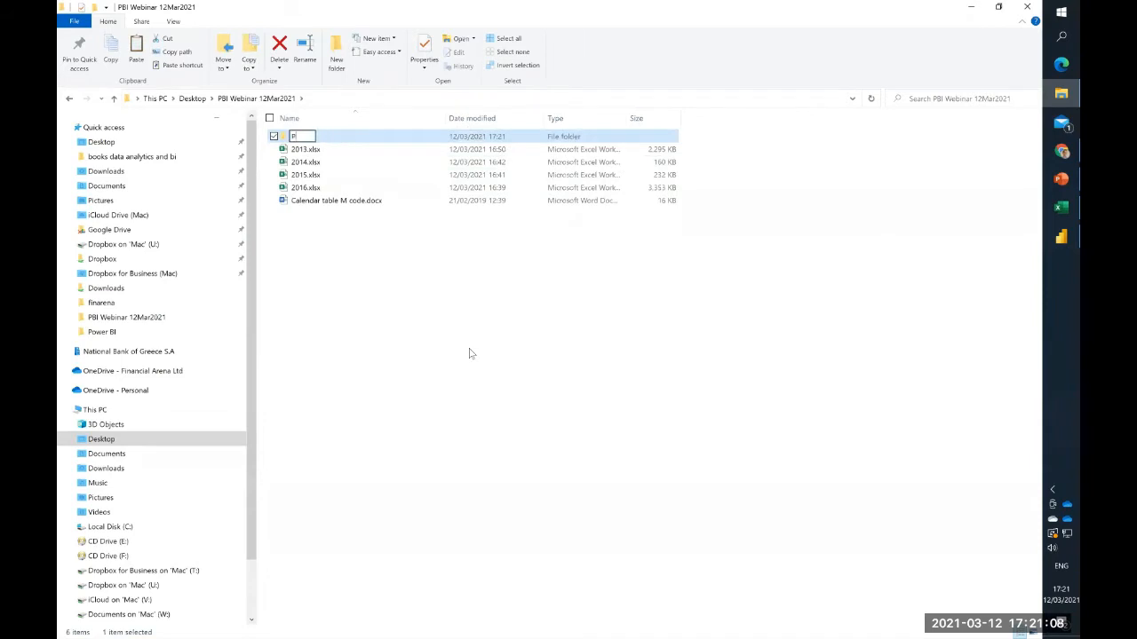
key(BackSpace)
text(Sales data)
- Move 2013.xlsx, 2014.xlsx and 2015.xlsx into the Sales data folder, leaving 2016.xlsx outside
click(333, 149)
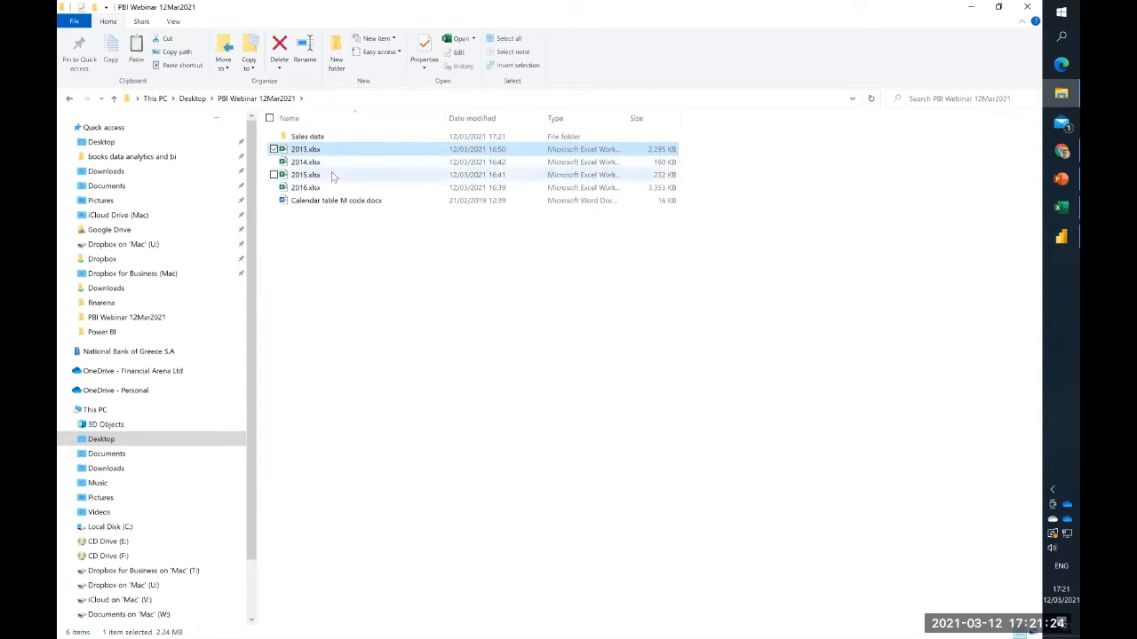
shift+click(333, 175)
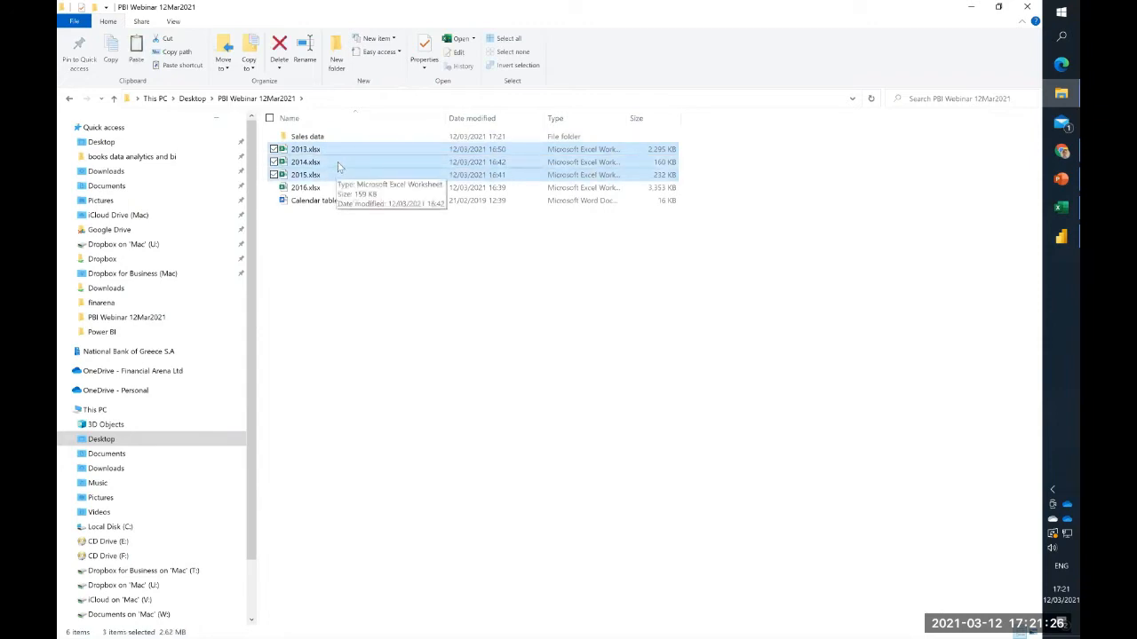
drag(340, 160, 327, 137)
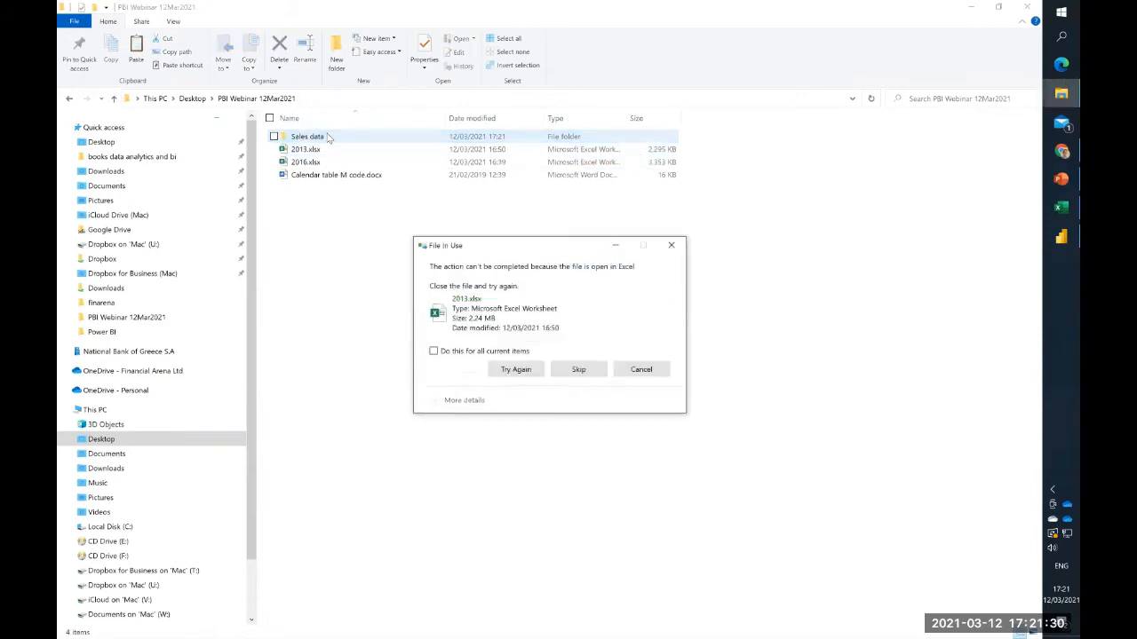
click(516, 370)
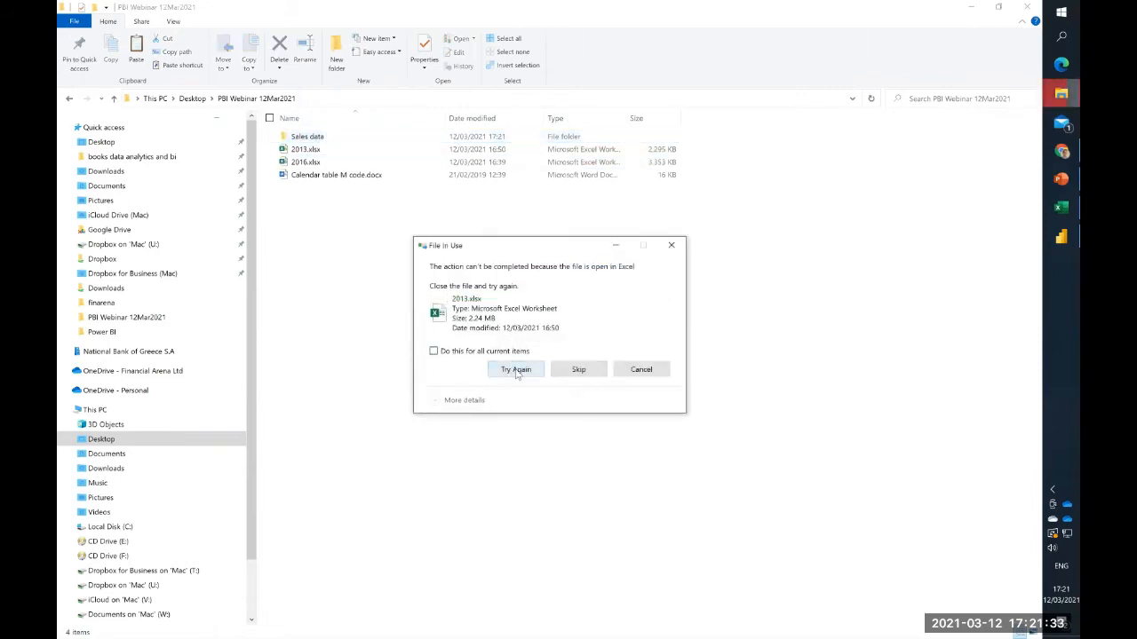
- Close 2013.xlsx in Excel to complete its pending move into Sales data, and open that folder
click(1061, 207)
click(1031, 11)
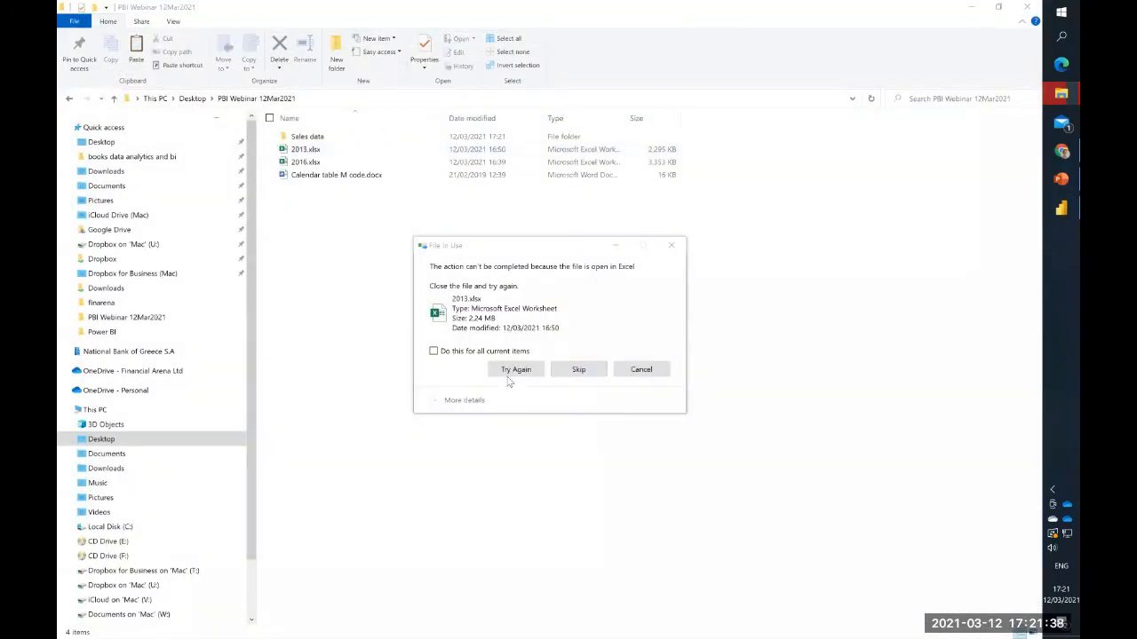
click(508, 374)
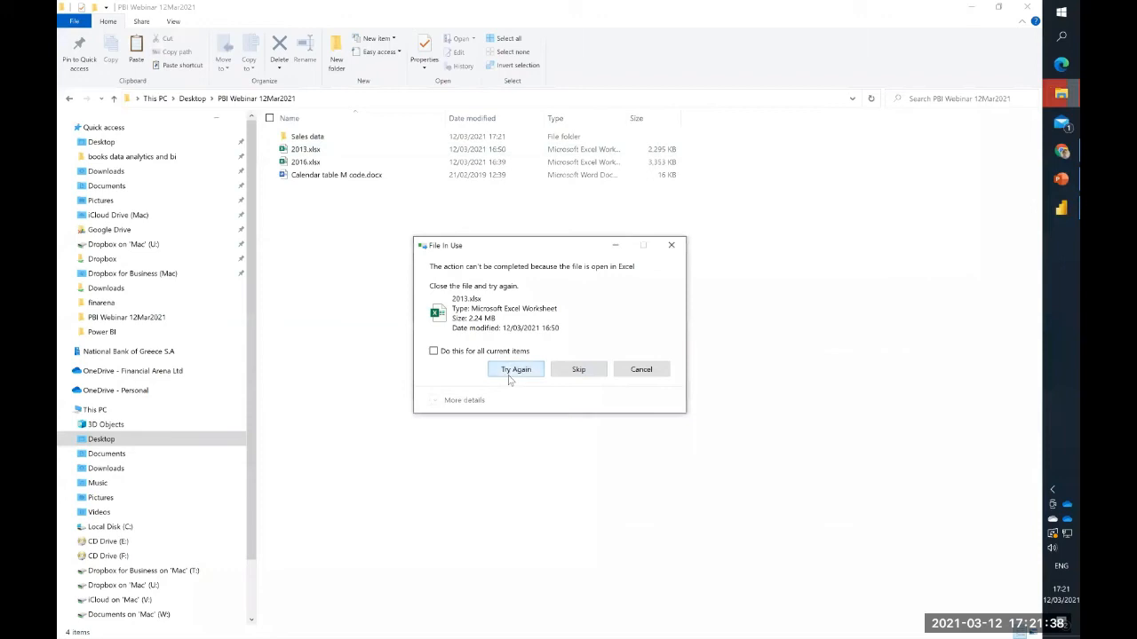
click(315, 138)
double_click(320, 138)
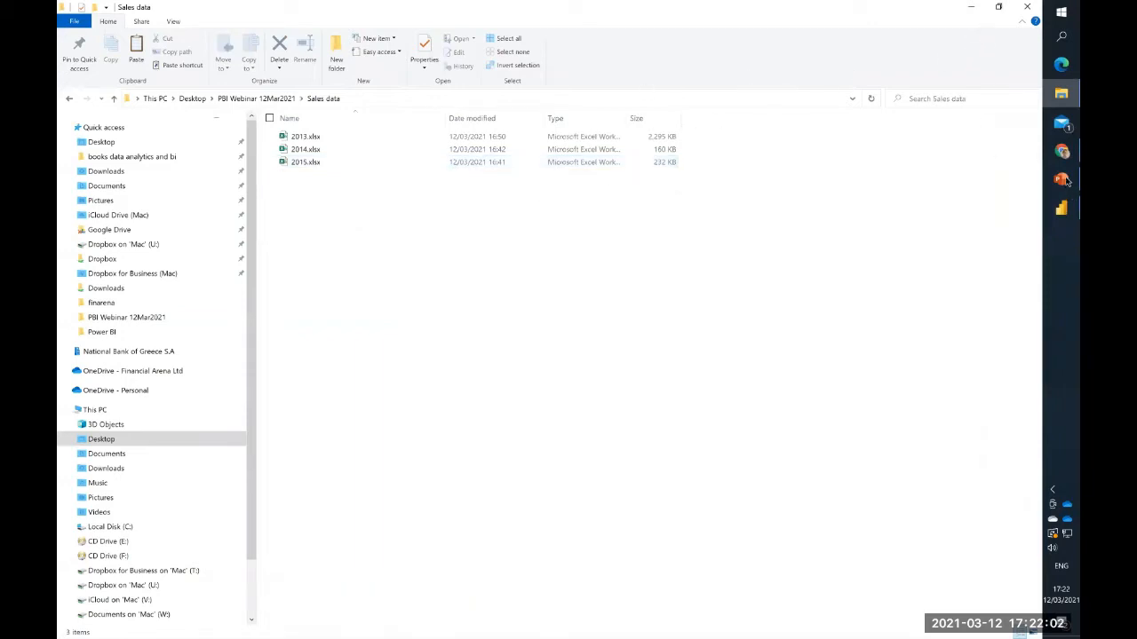
- Switch to Power BI Desktop, reopen the full list of data connectors and start a connection to a Folder source
click(1062, 210)
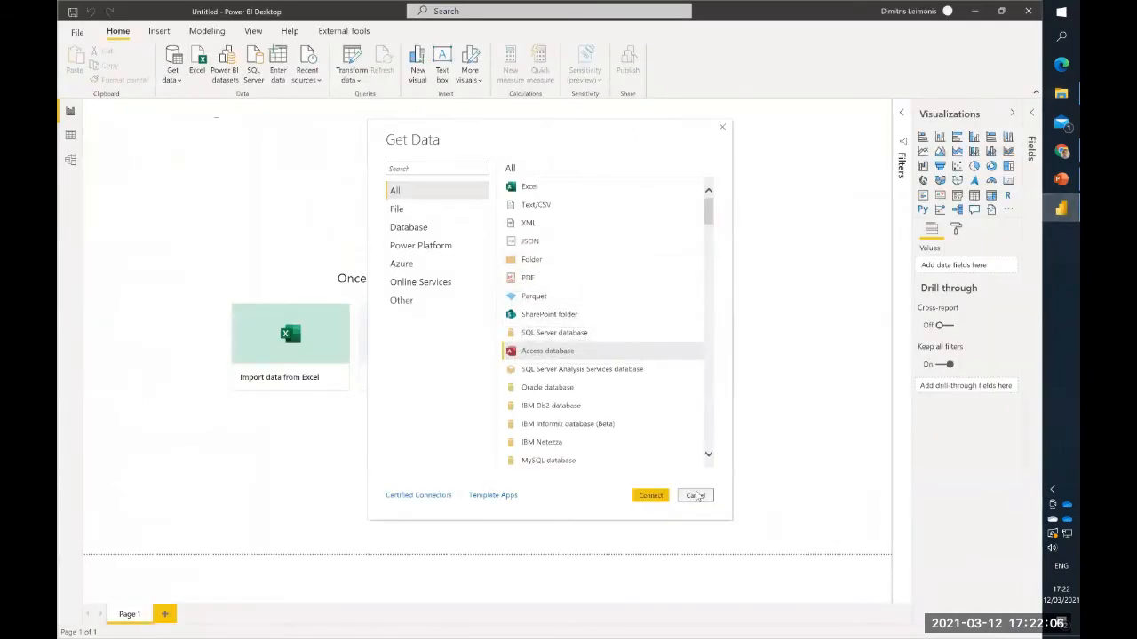
click(695, 496)
click(184, 80)
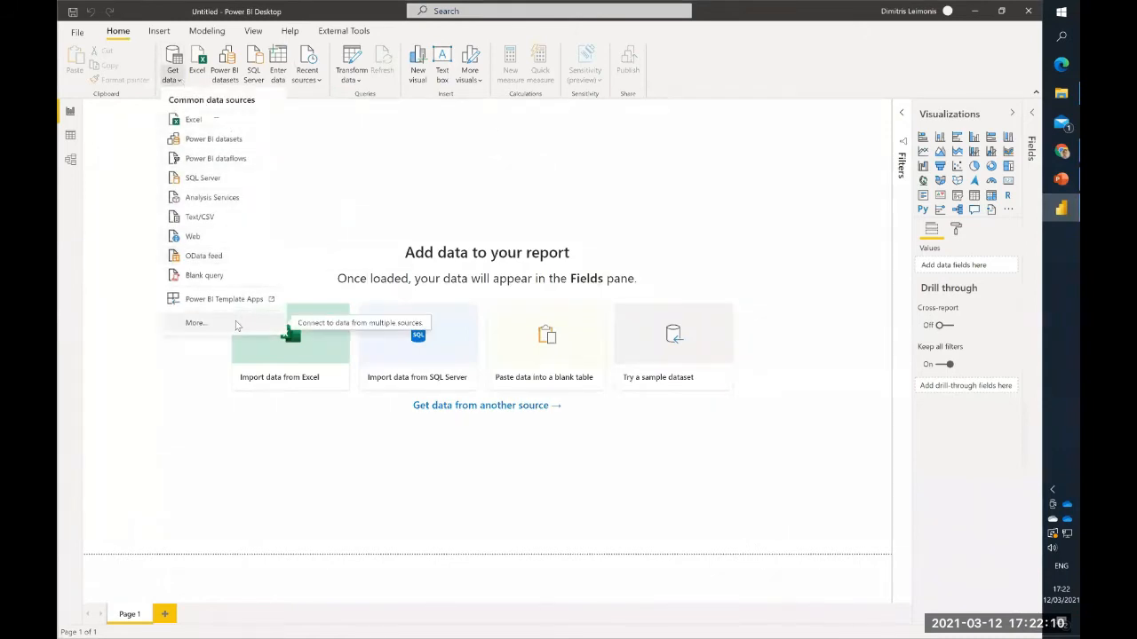
click(195, 323)
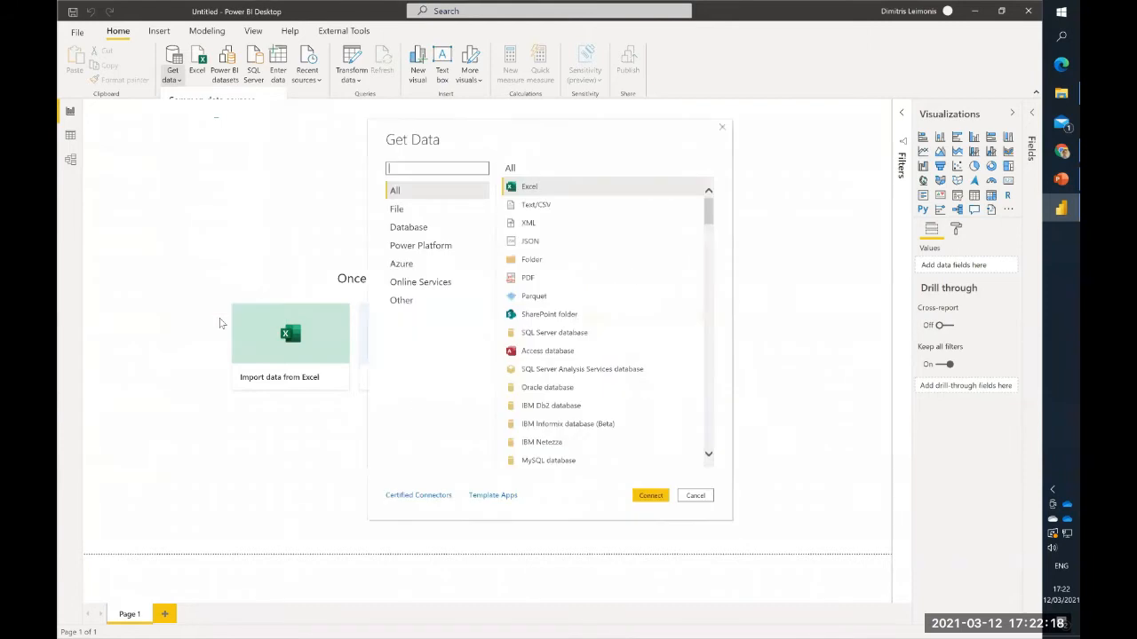
click(577, 261)
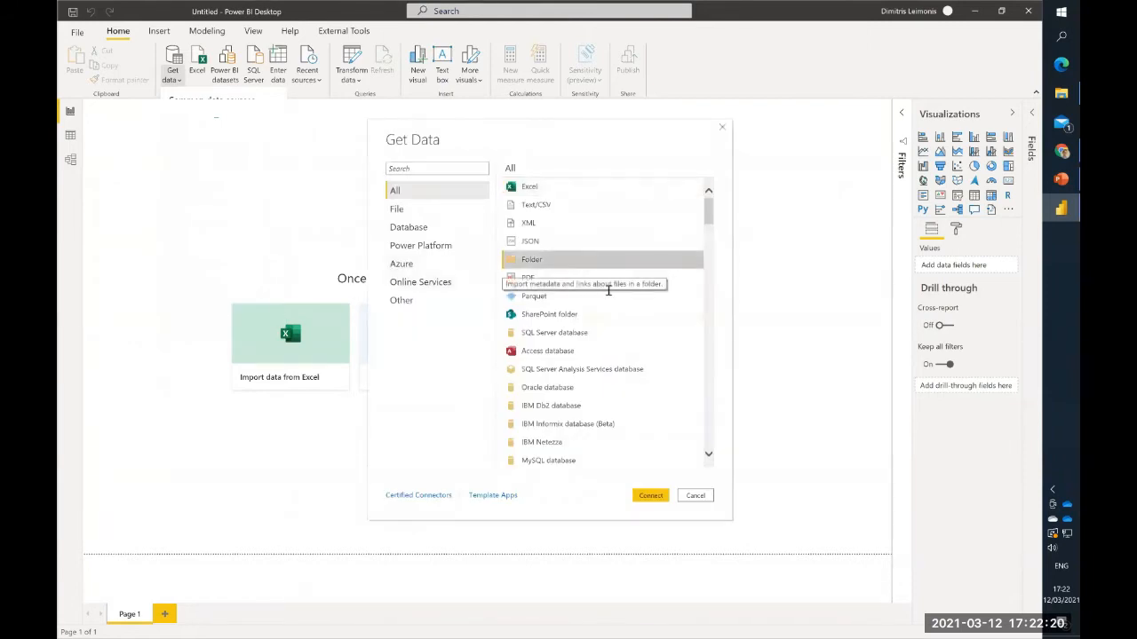
click(651, 498)
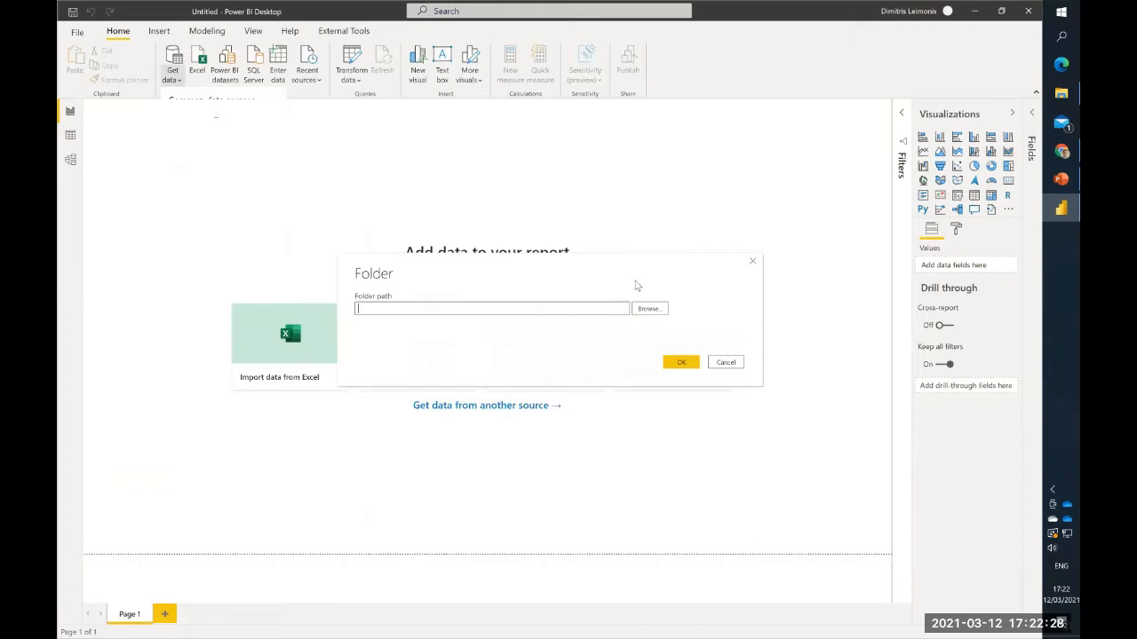
- Set the folder path to the Sales data folder inside PBI Webinar 12Mar2021 and load its file list
click(650, 308)
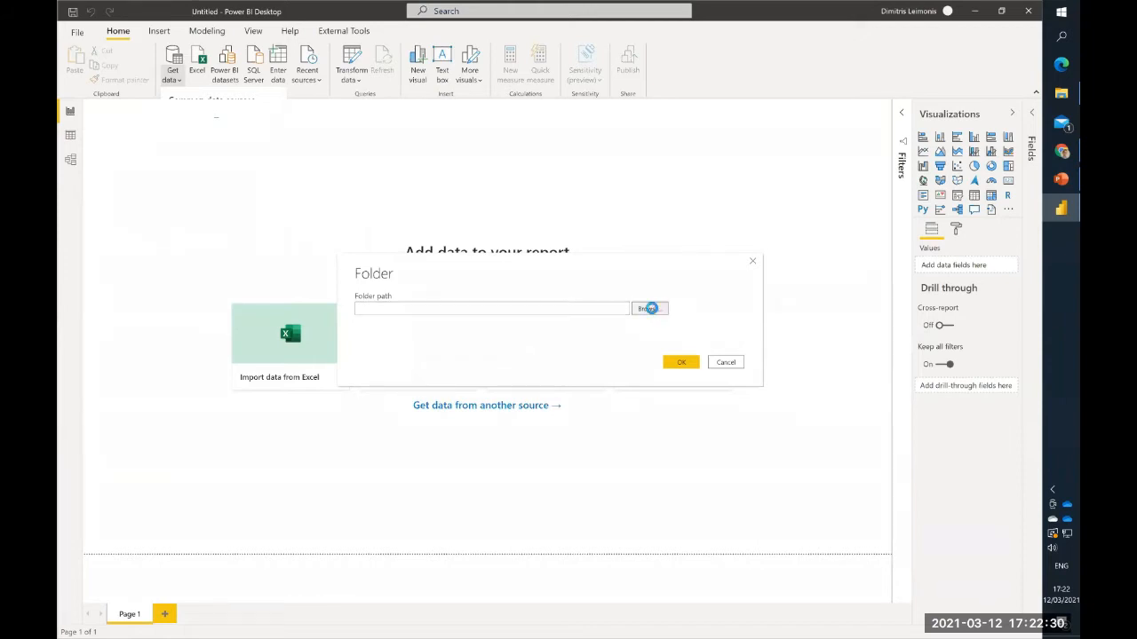
scroll(631, 363, down, 3)
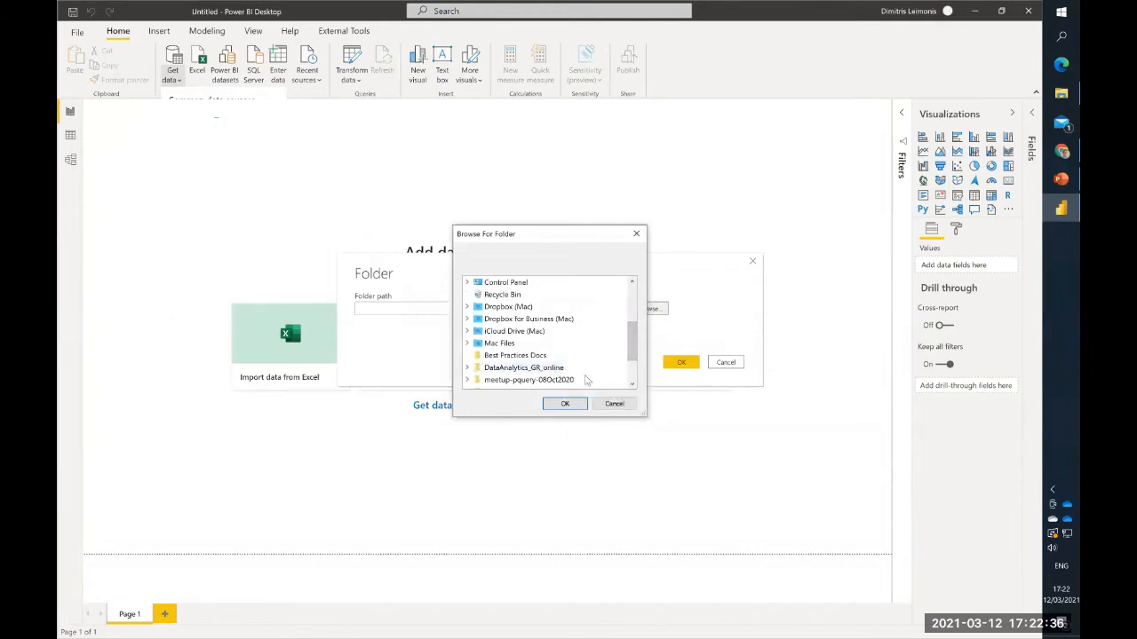
scroll(533, 371, down, 2)
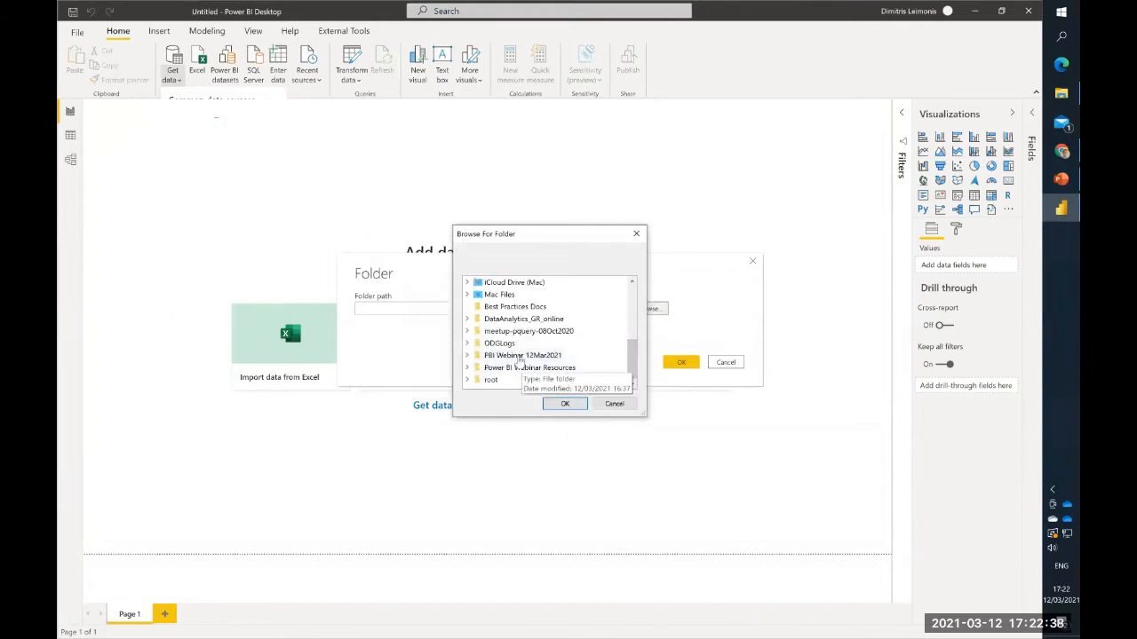
click(521, 357)
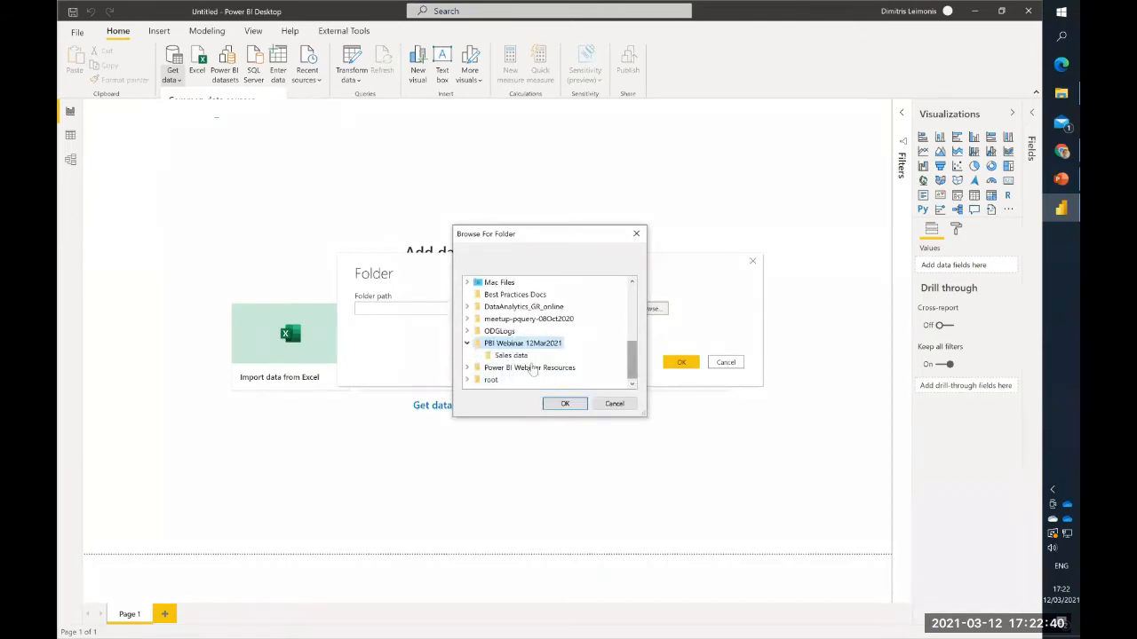
click(512, 356)
click(570, 403)
click(681, 364)
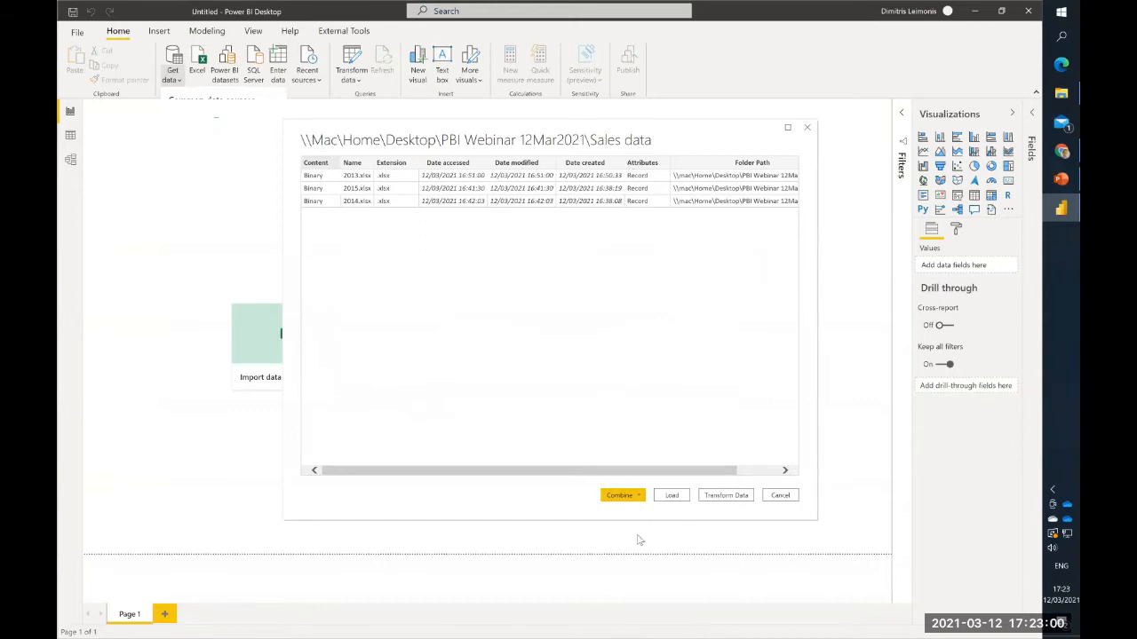
- Combine and transform the listed workbooks, using the first file as sample and extracting the Sales sheet from each file
click(640, 497)
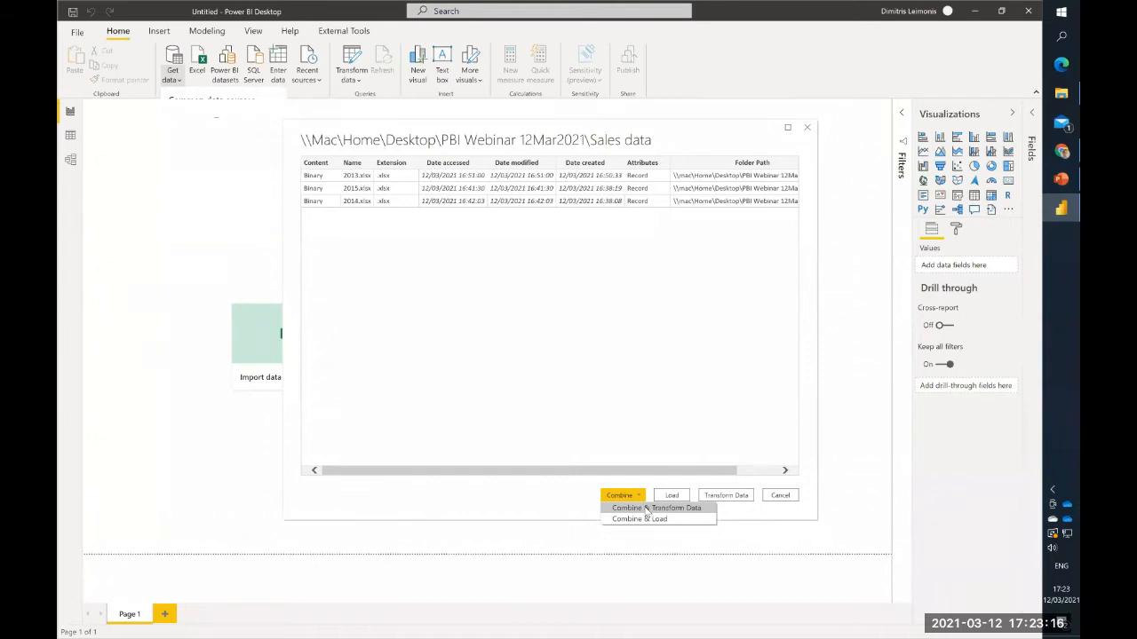
click(648, 510)
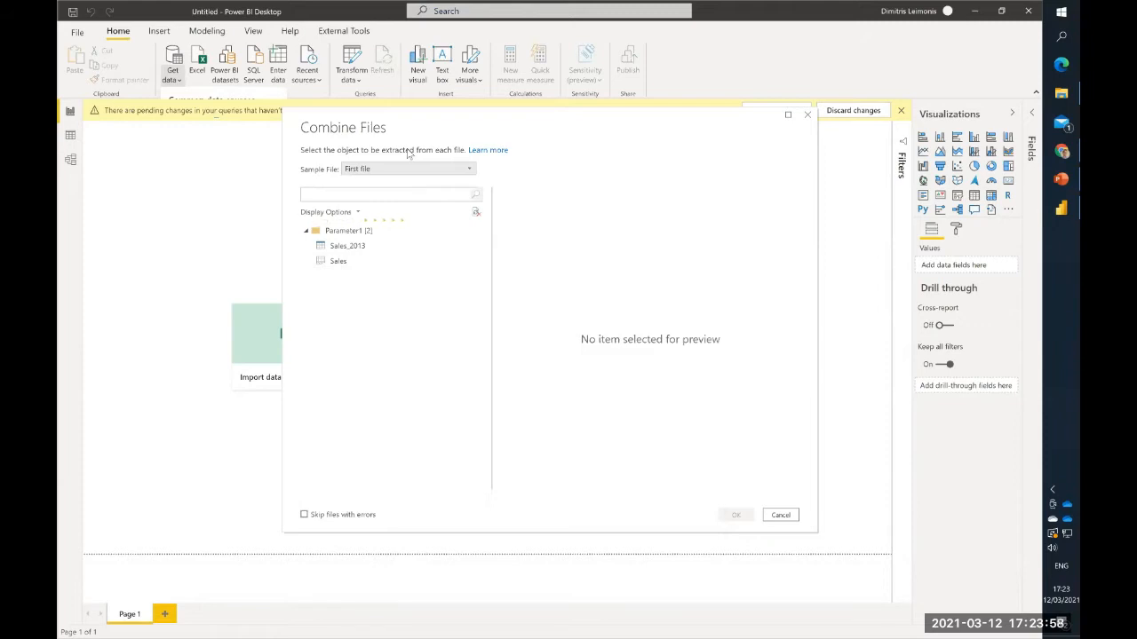
click(346, 266)
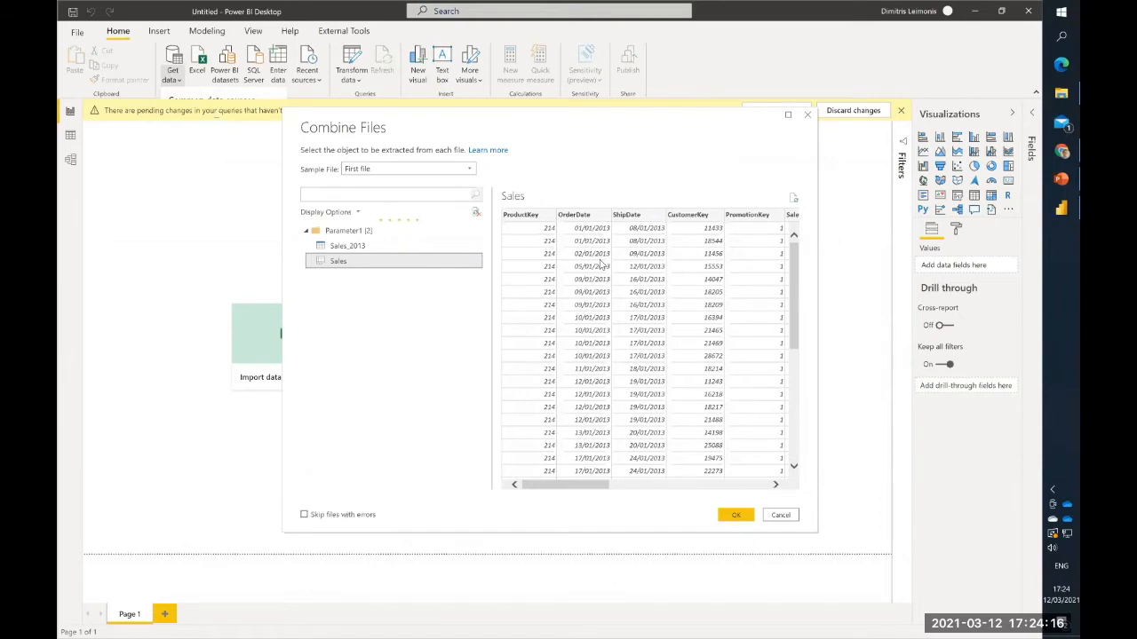
click(736, 515)
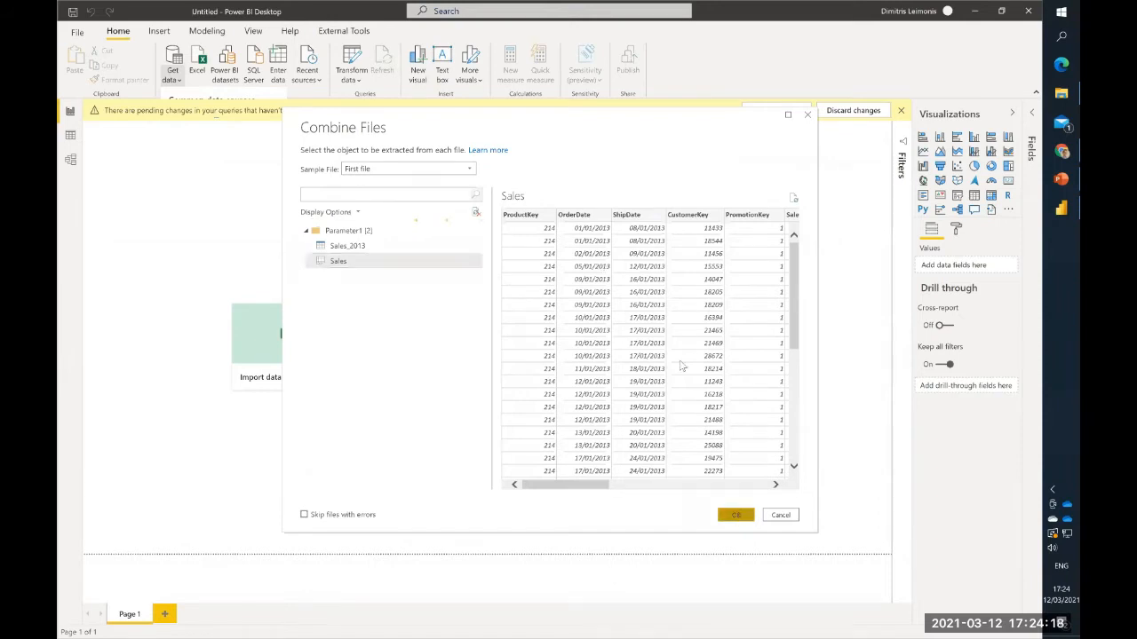
- Minimise the Power BI Desktop report window and bring the Power Query Editor with the combined query to the front
click(977, 8)
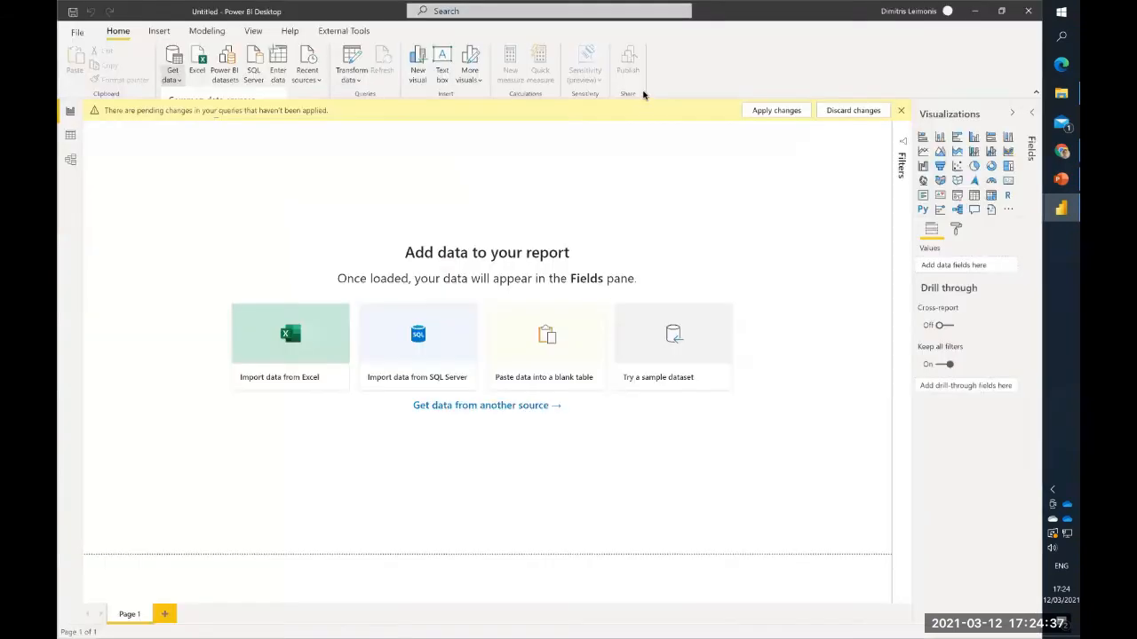
click(976, 13)
click(975, 16)
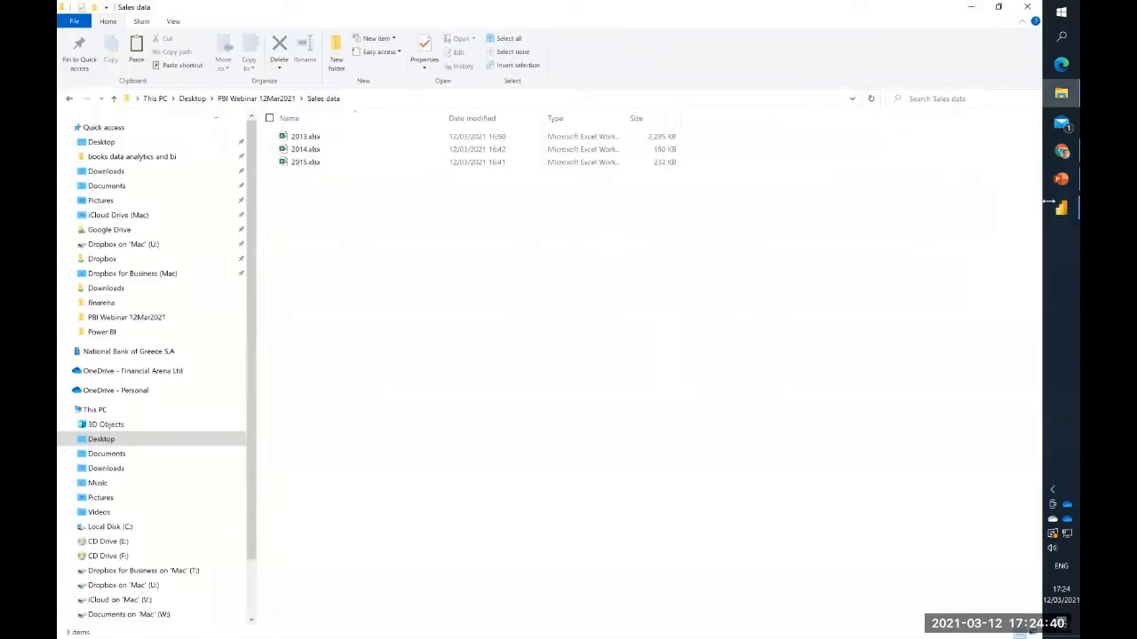
mouse_move(1058, 215)
click(976, 267)
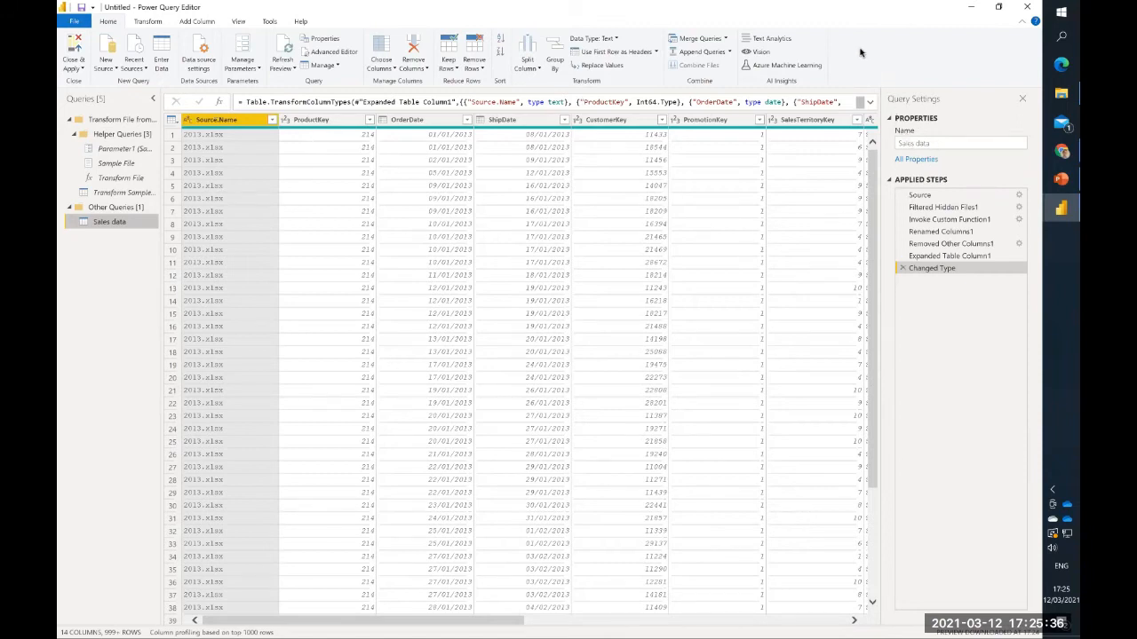
drag(885, 88, 1039, 314)
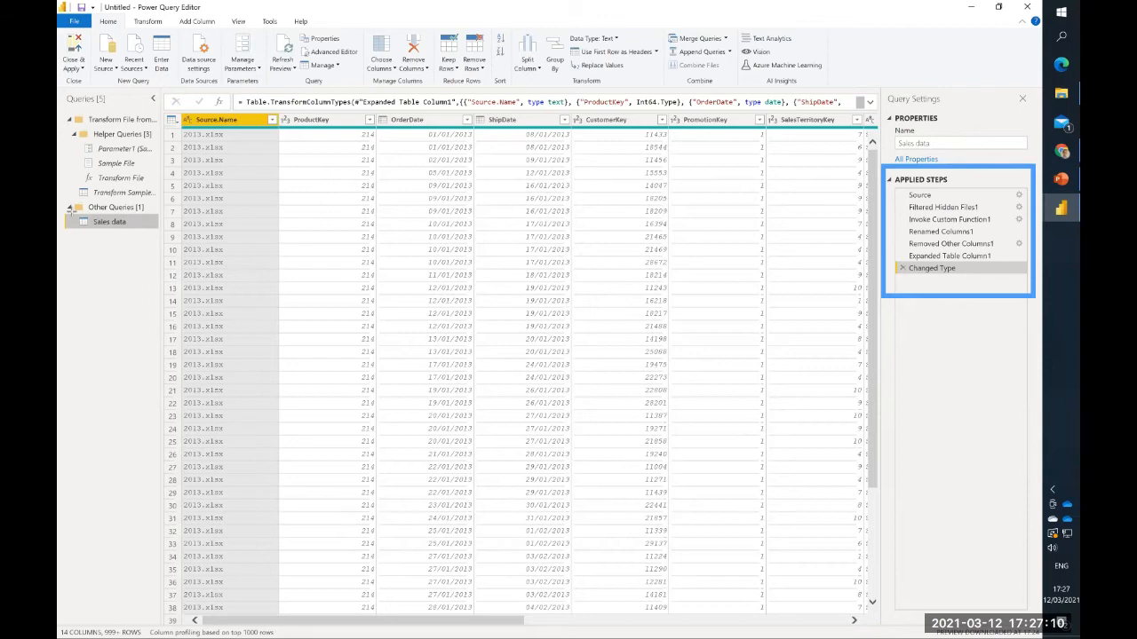
mouse_move(71, 211)
mouse_down()
mouse_move(144, 241)
mouse_move(140, 231)
mouse_up()
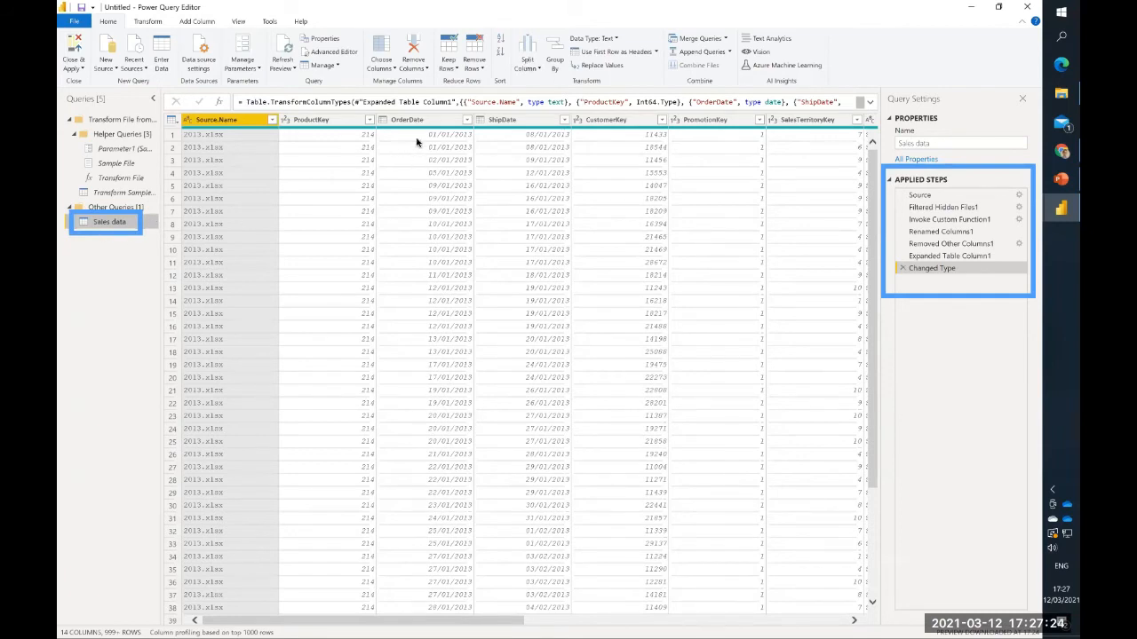
- Examine the fully loaded OrderDate filter values and the Source.Name filter values to check which years and files were combined
click(465, 120)
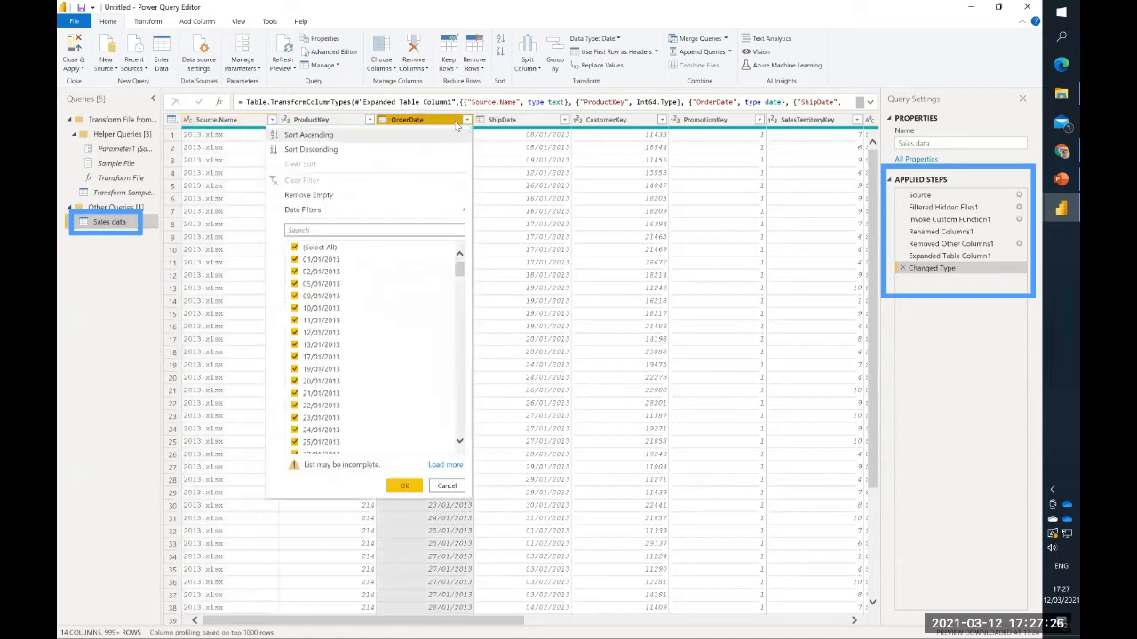
click(444, 464)
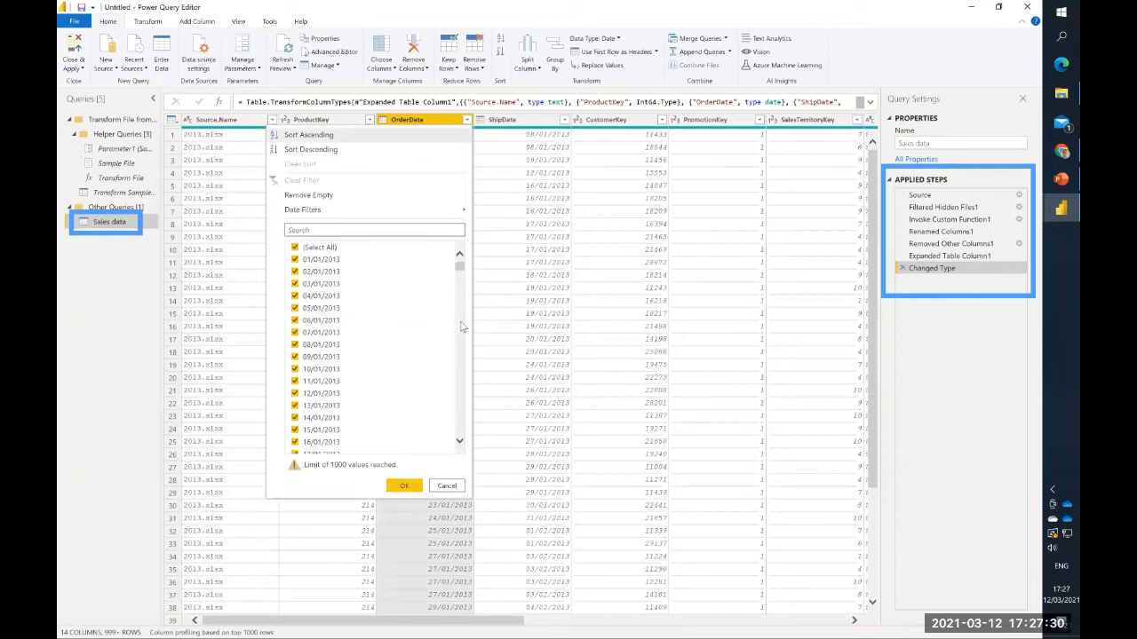
drag(461, 271, 460, 428)
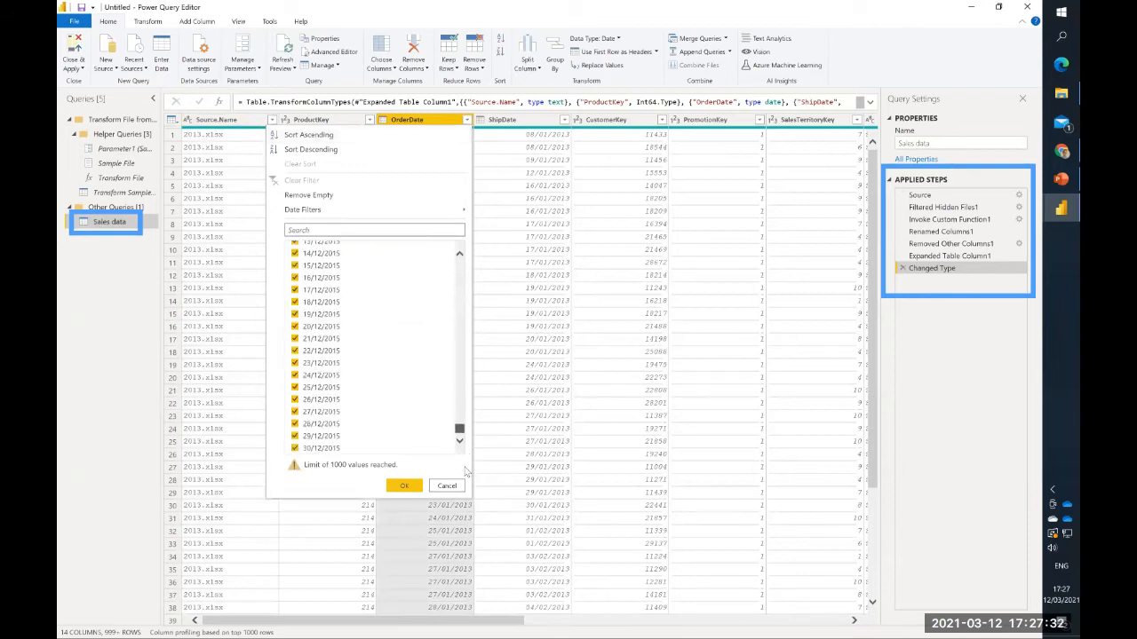
click(446, 487)
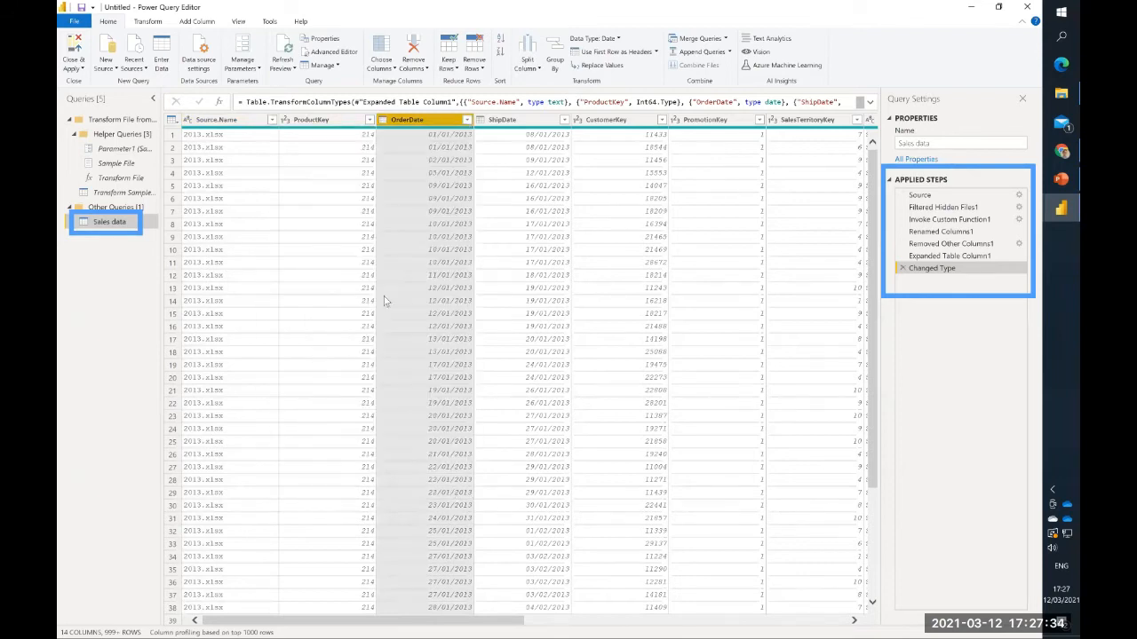
click(272, 120)
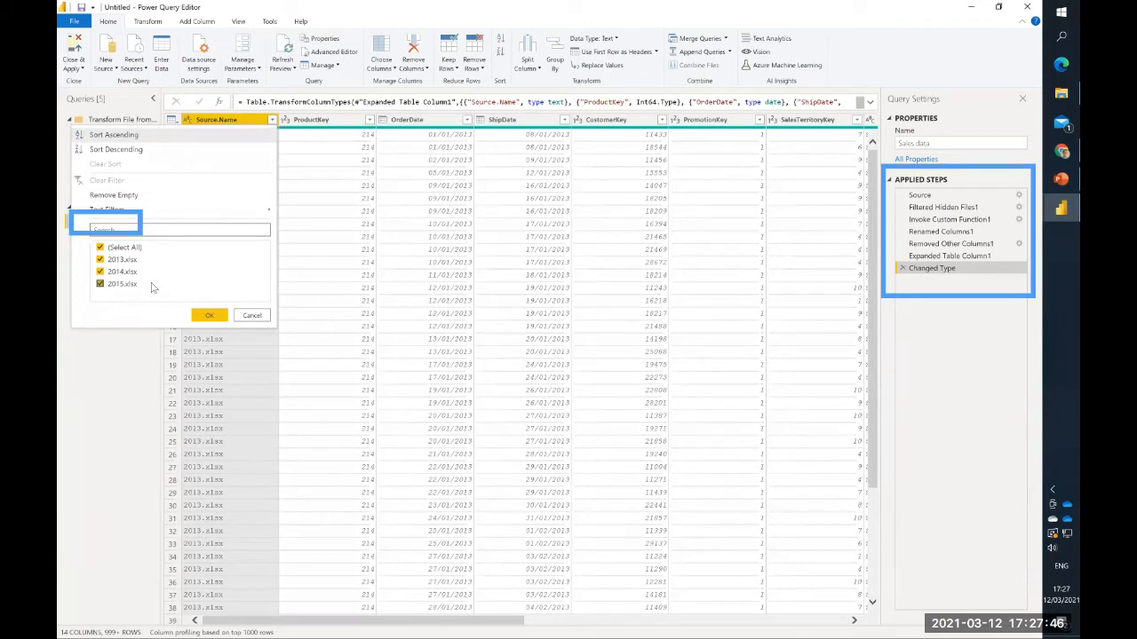
click(124, 377)
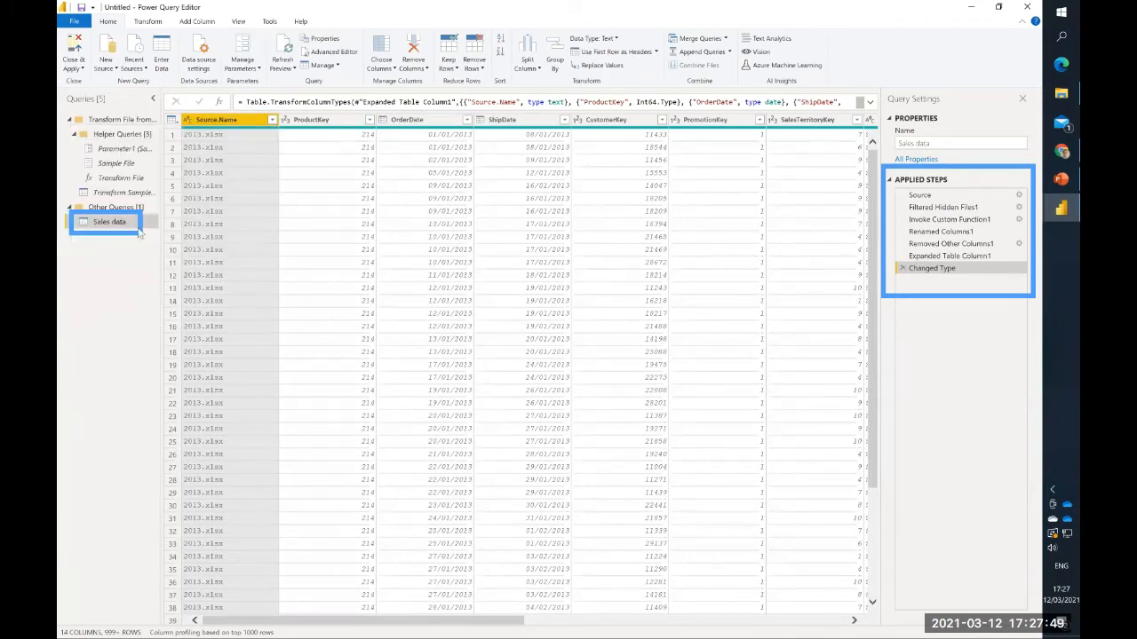
- Rename the Sales data query to Sales
click(964, 143)
key(BackSpace)
key(BackSpace)
key(BackSpace)
key(BackSpace)
key(BackSpace)
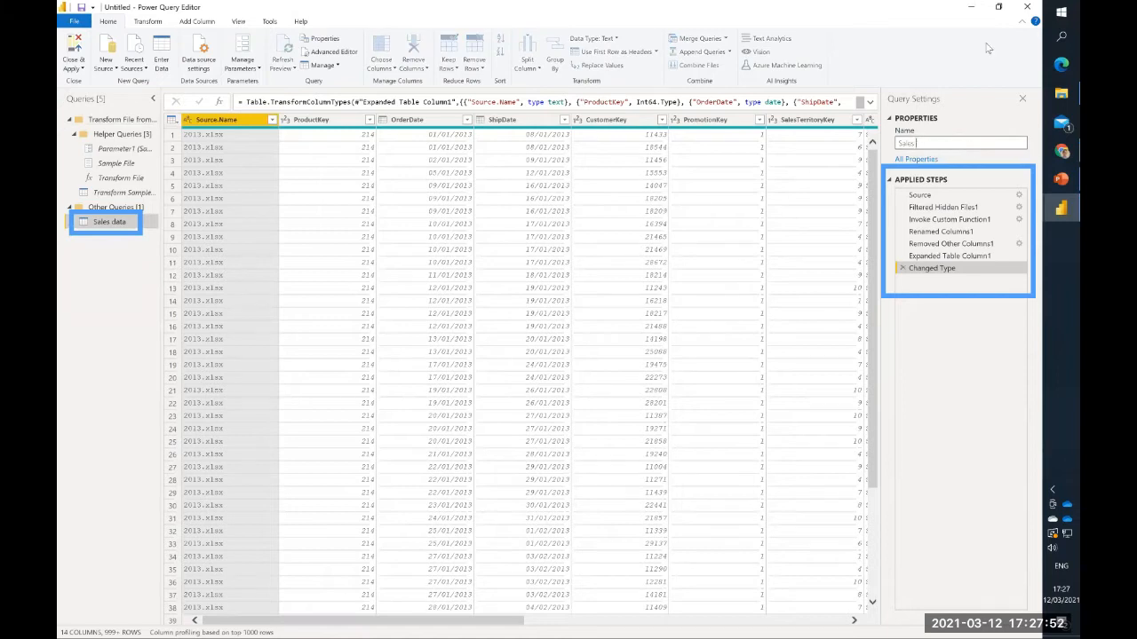
key(Return)
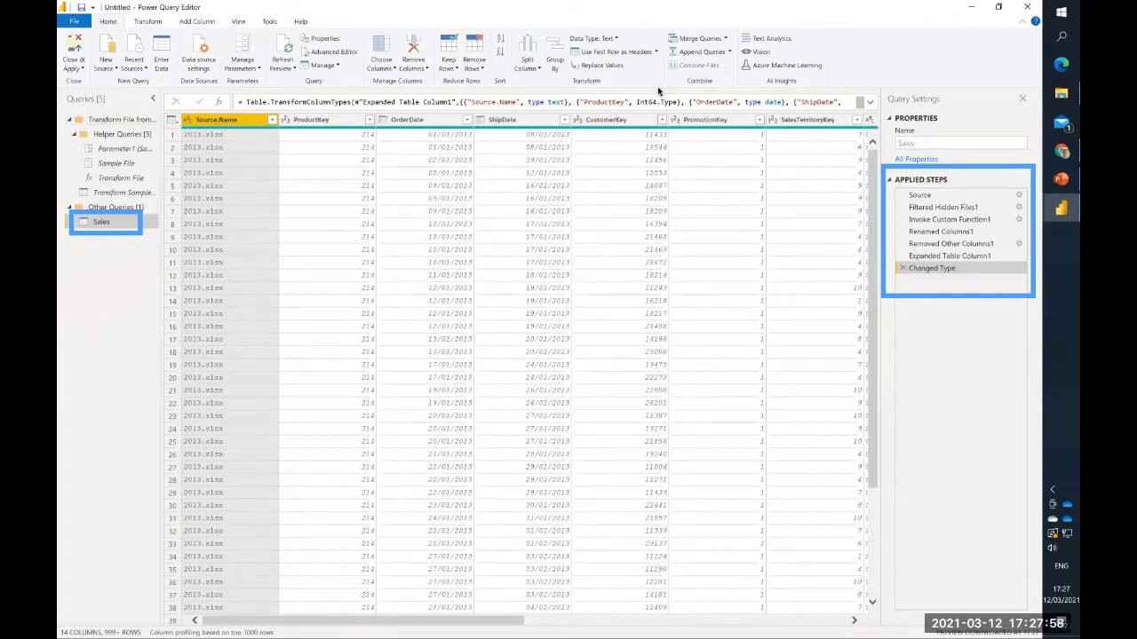
- Remove the PromotionKey and ShipDate columns from the Sales query
click(710, 120)
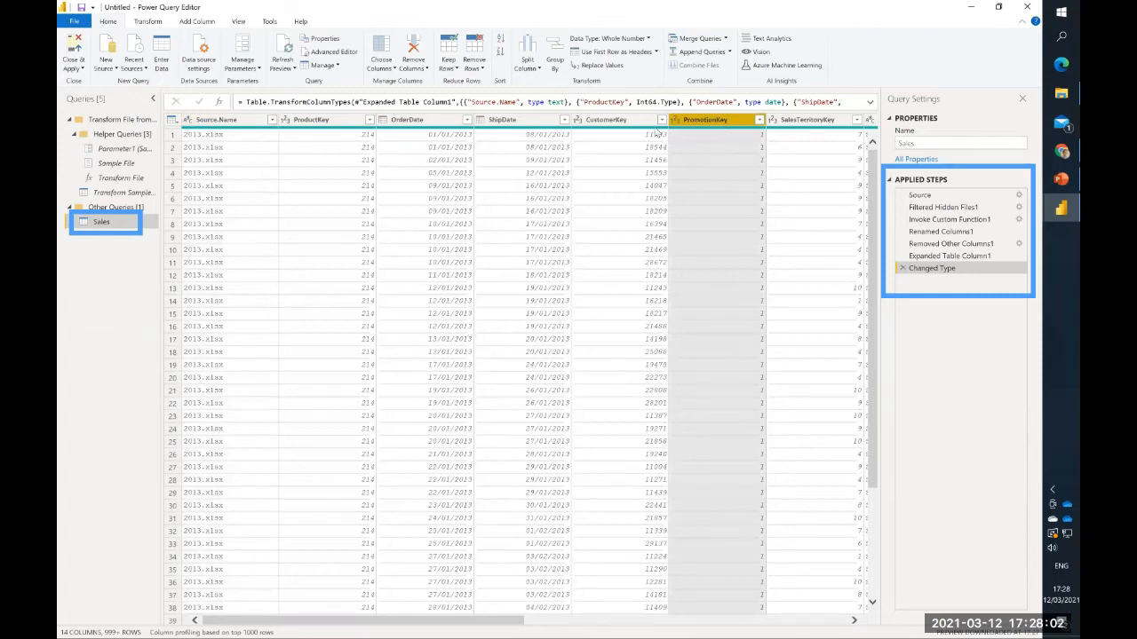
scroll(730, 215, right, 10)
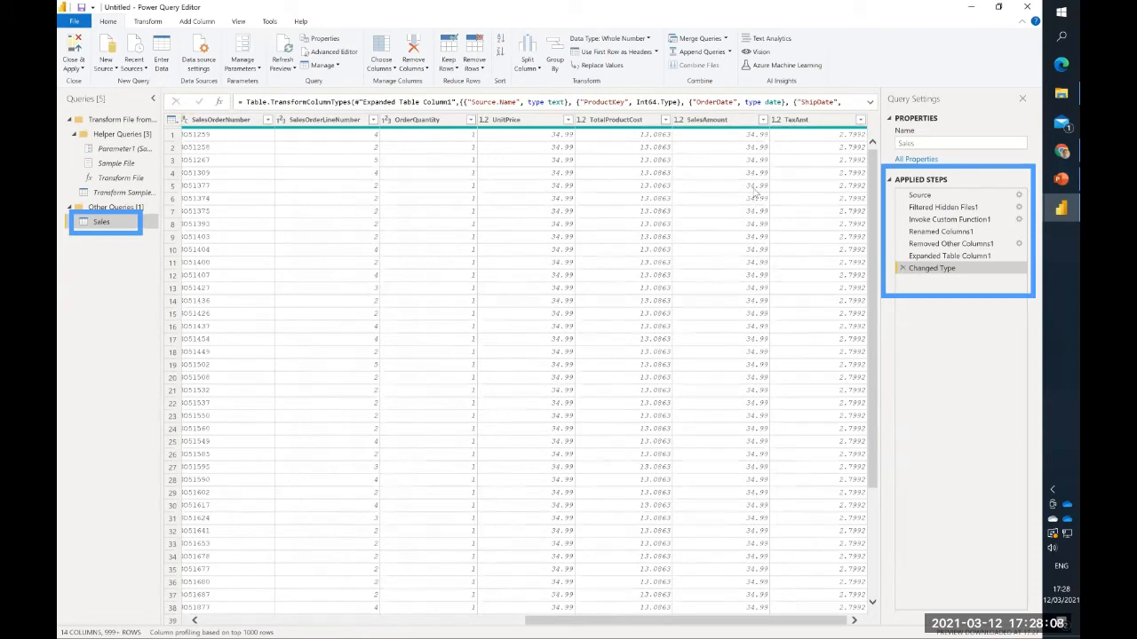
scroll(576, 154, left, 5)
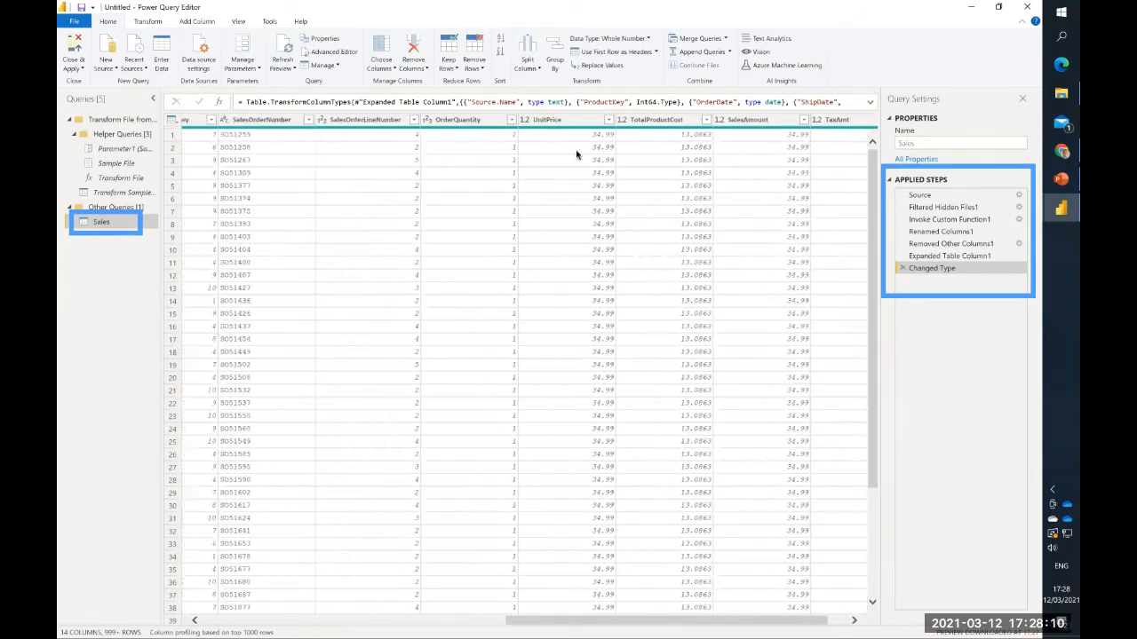
scroll(576, 155, left, 6)
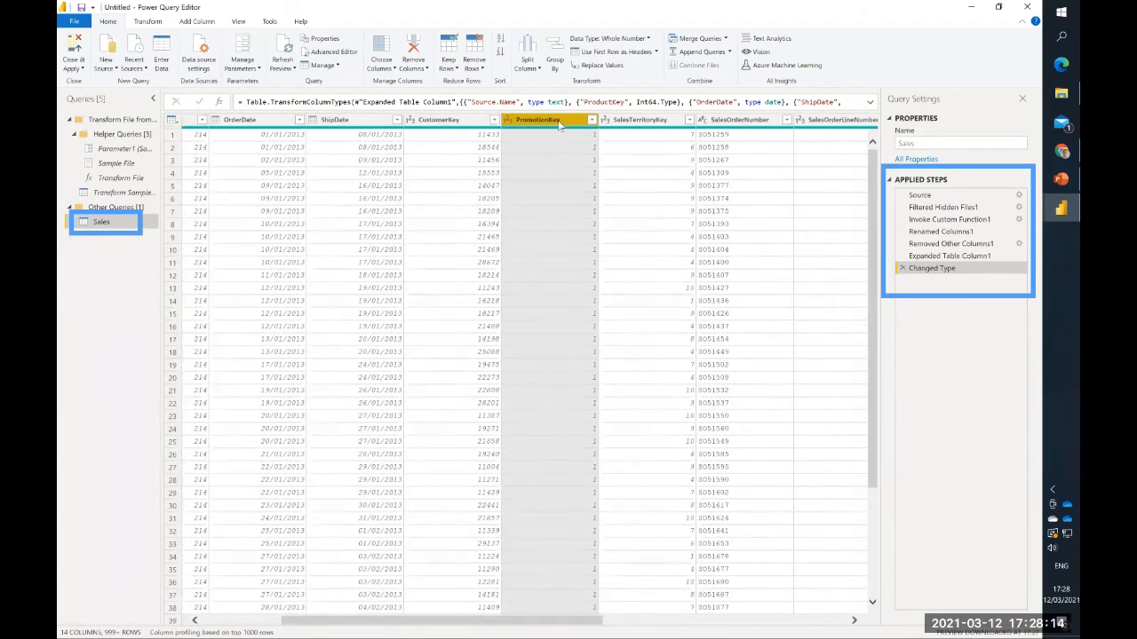
right_click(559, 125)
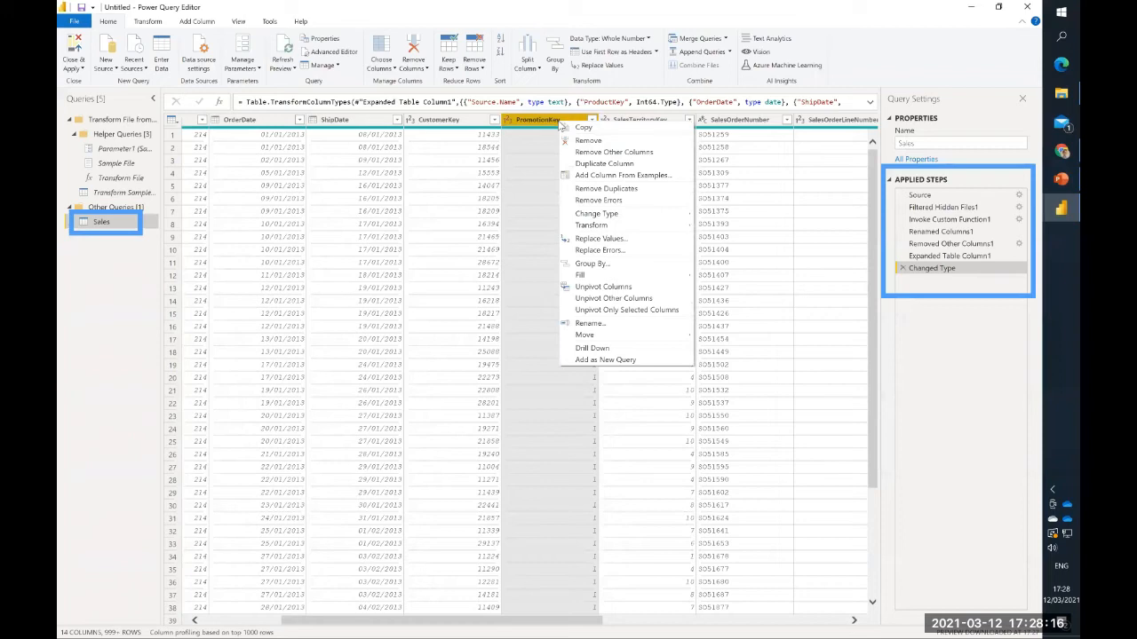
click(594, 143)
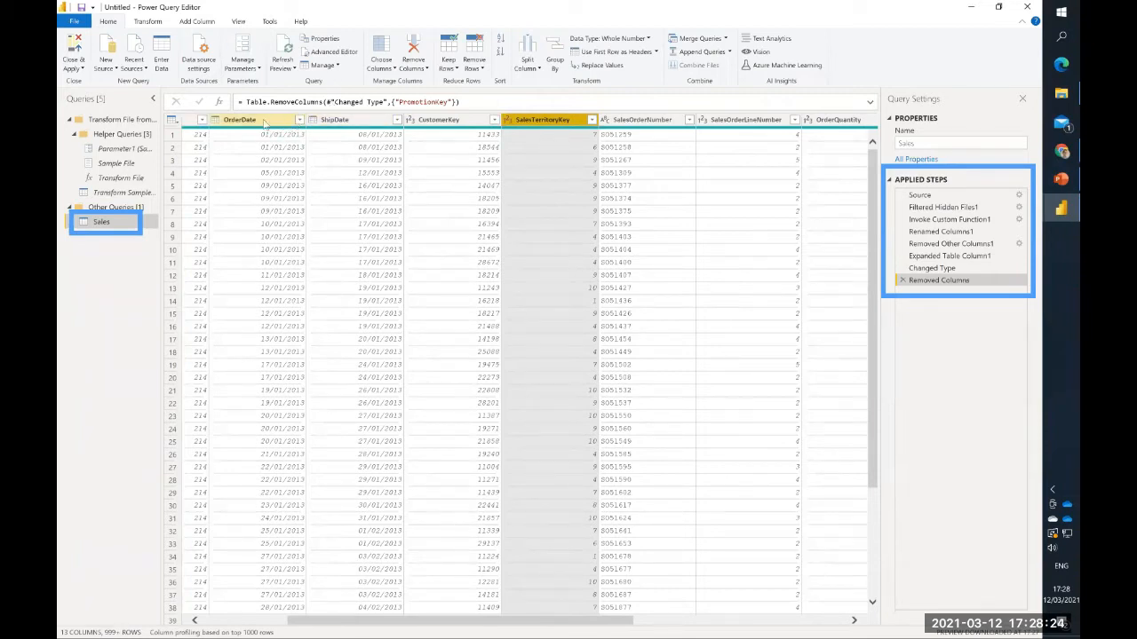
right_click(355, 121)
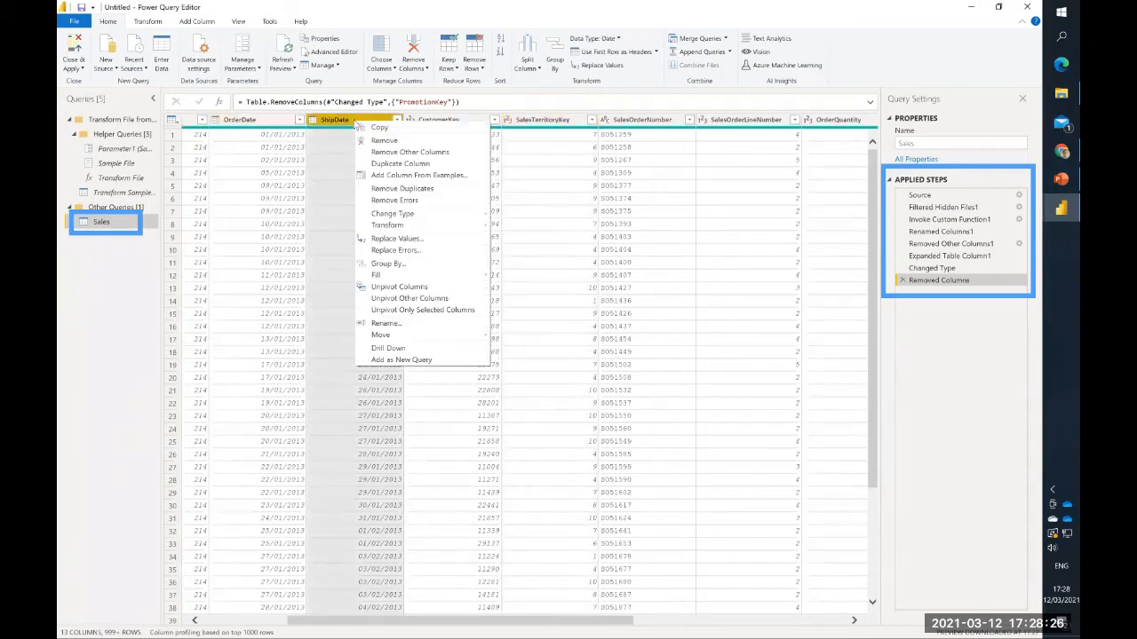
key(Delete)
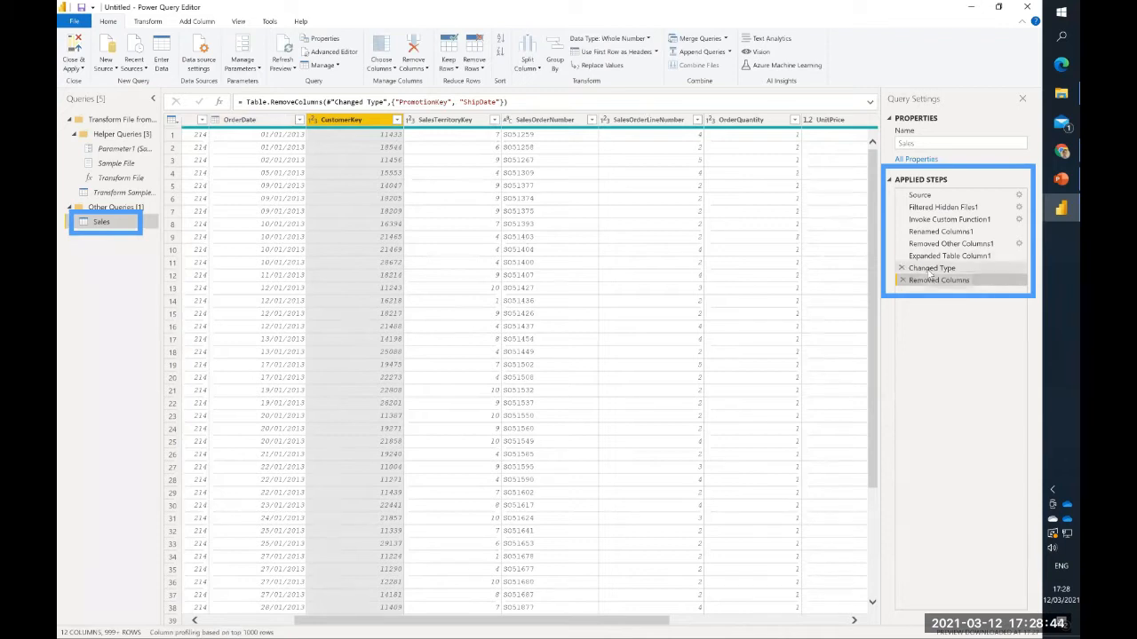
- Review the Sales query's applied steps from Changed Type back to Source, and return to the final Removed Columns step
click(930, 269)
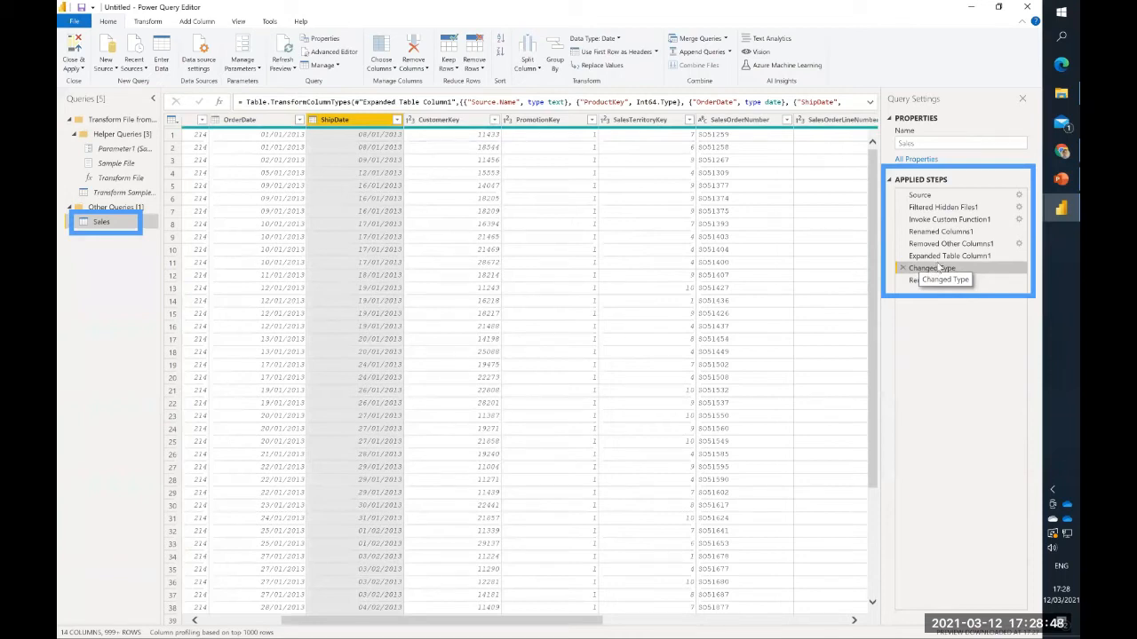
click(946, 256)
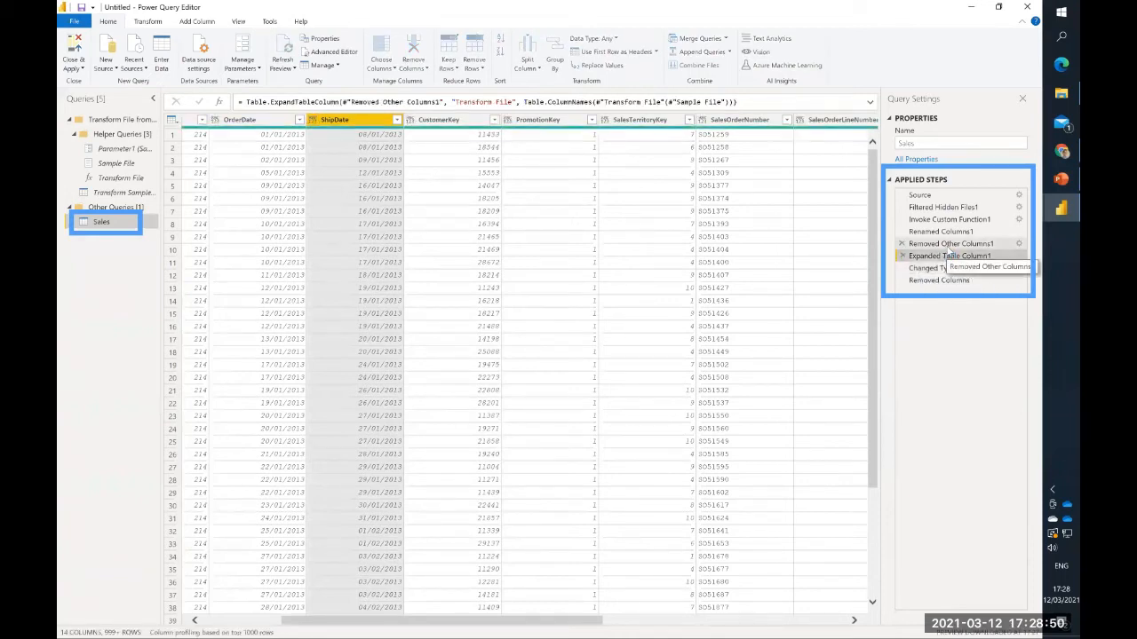
click(950, 244)
click(949, 230)
click(950, 219)
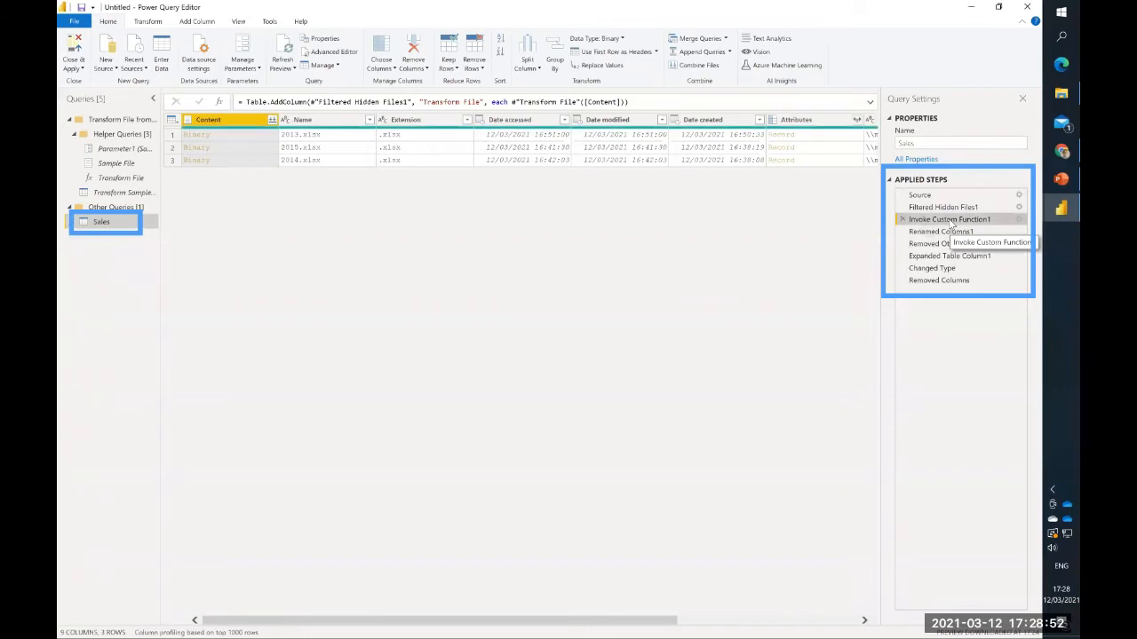
click(947, 207)
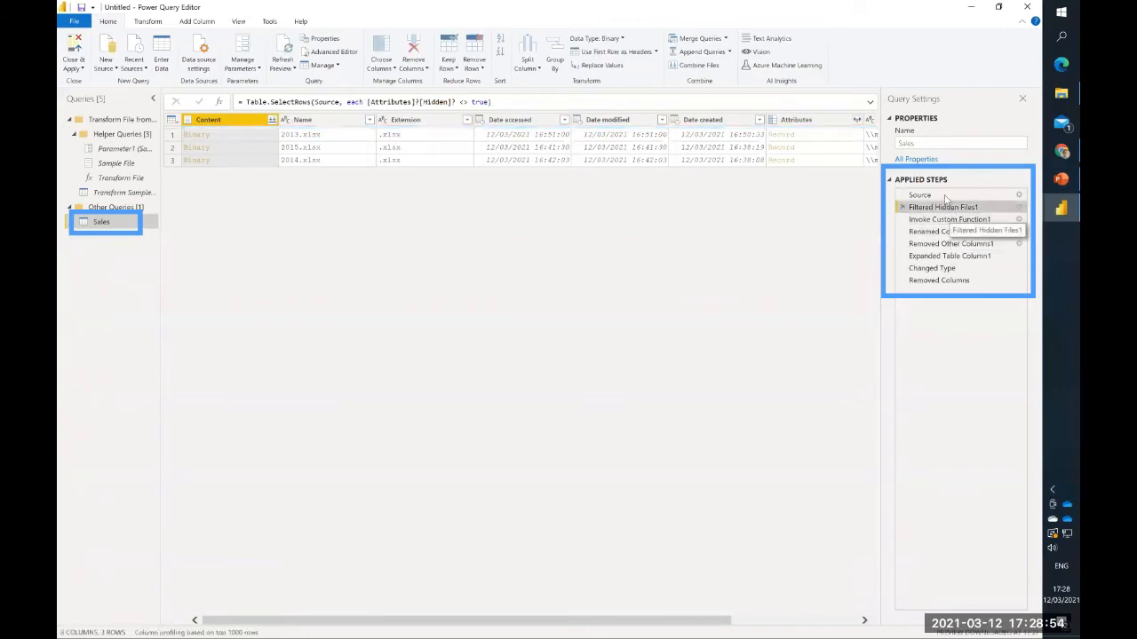
click(945, 195)
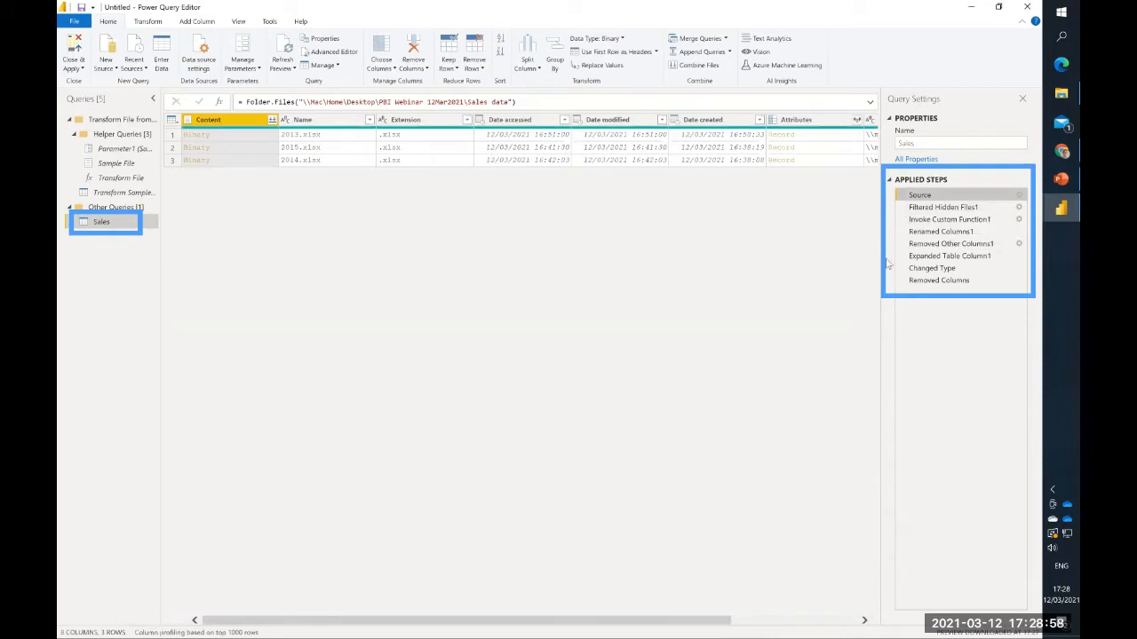
click(957, 270)
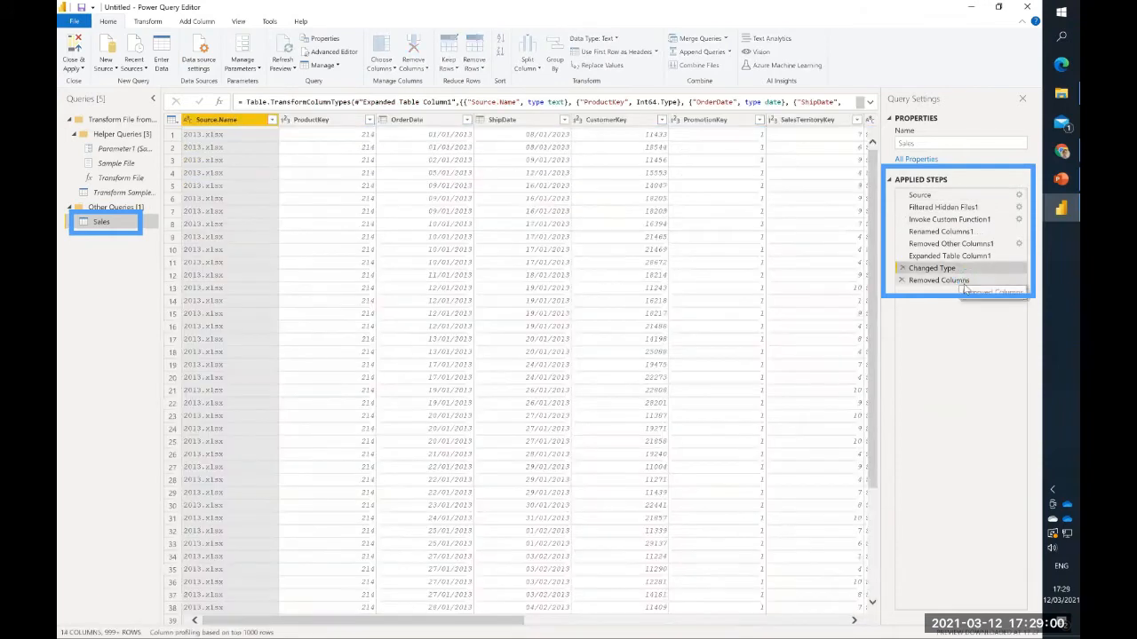
click(963, 283)
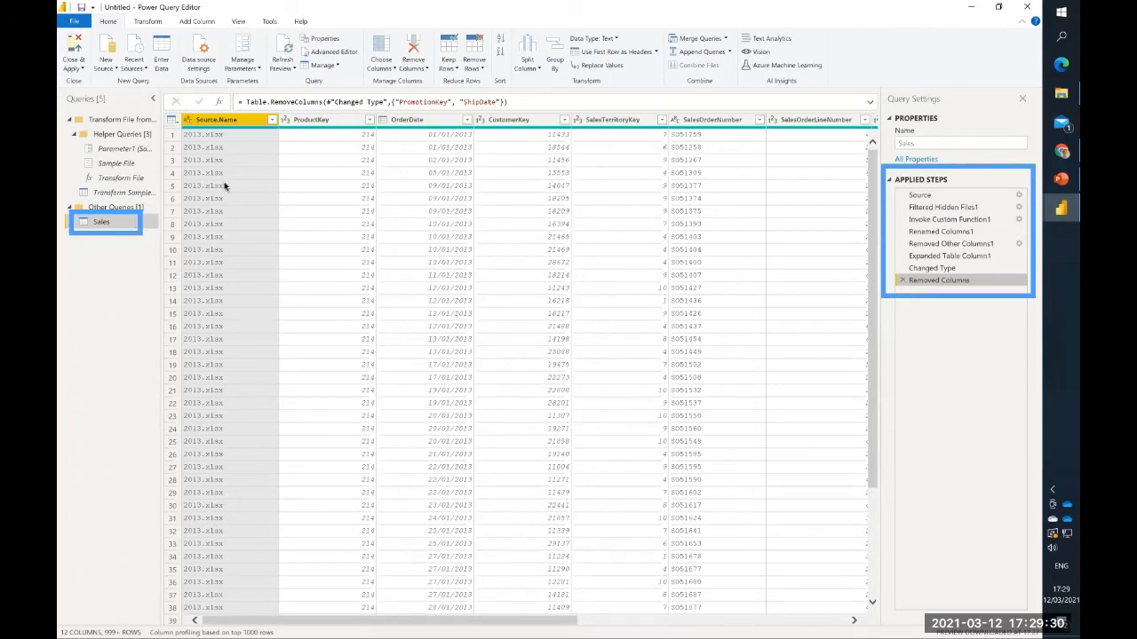
- Remove the Source.Name column from the Sales query and select the OrderDate column
right_click(234, 127)
click(277, 149)
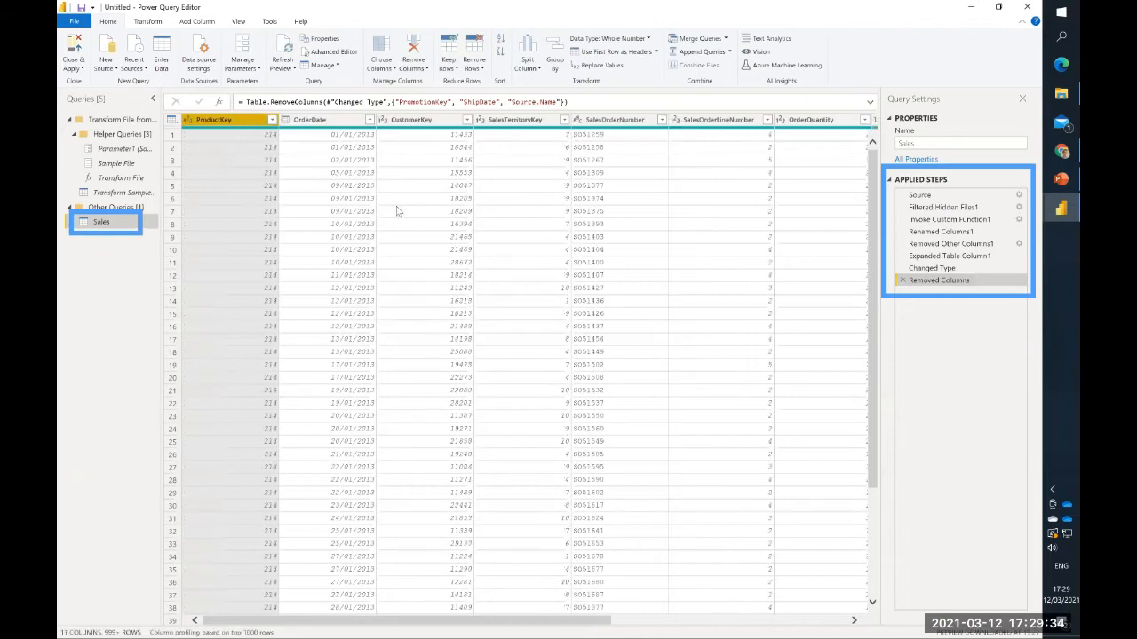
ctrl+click(378, 119)
click(349, 120)
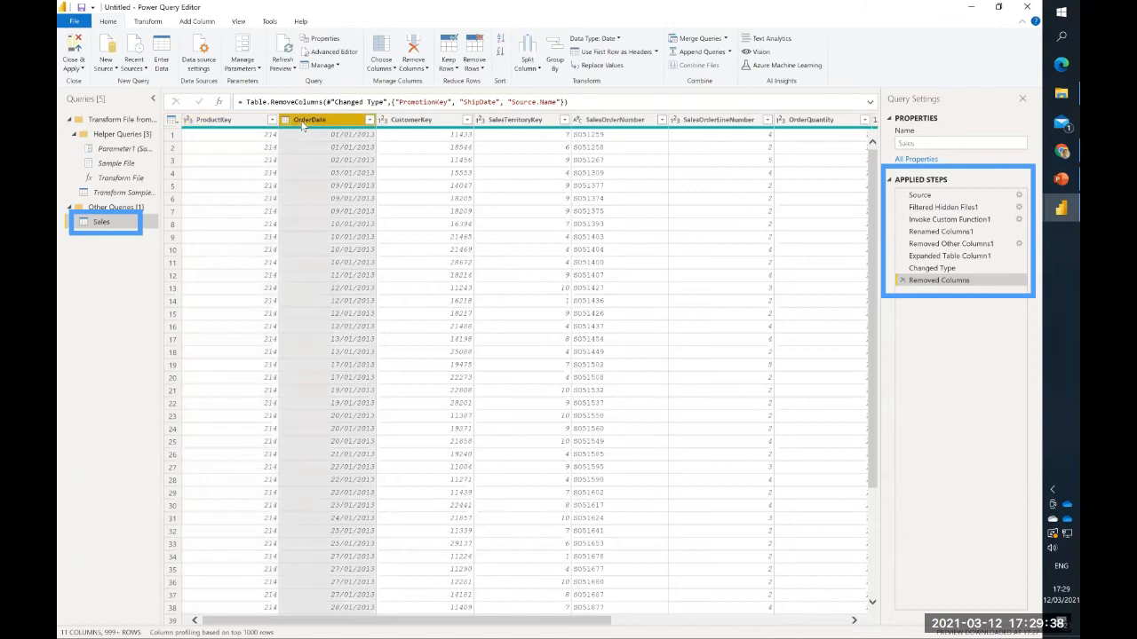
- Connect to the SQL Server database server LEMONTREE as a new source using Import mode
click(105, 67)
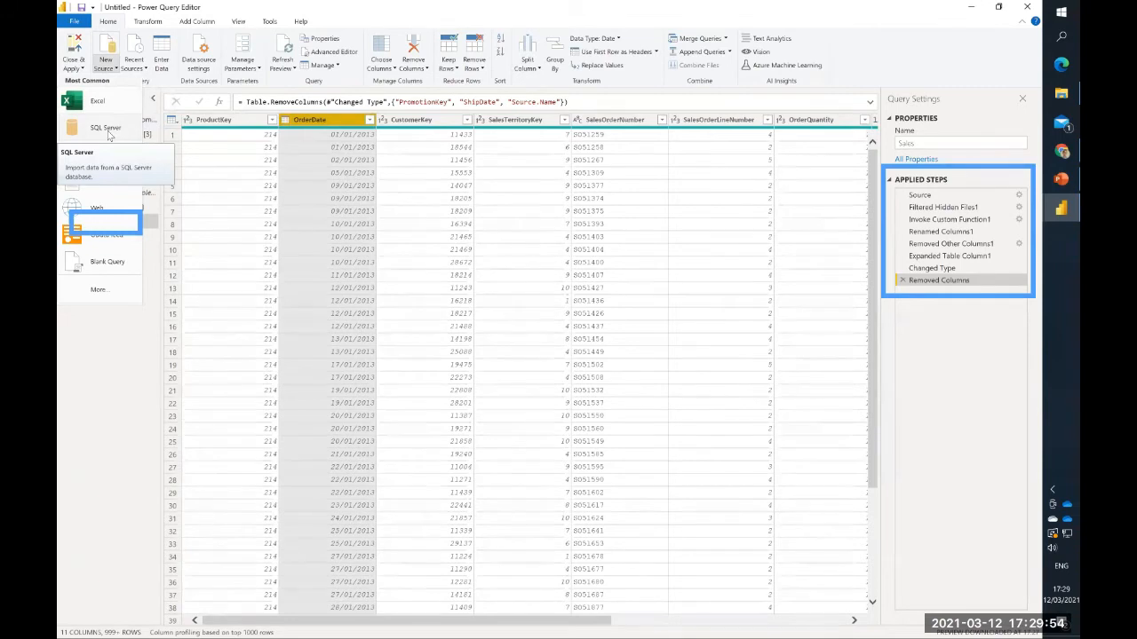
click(107, 129)
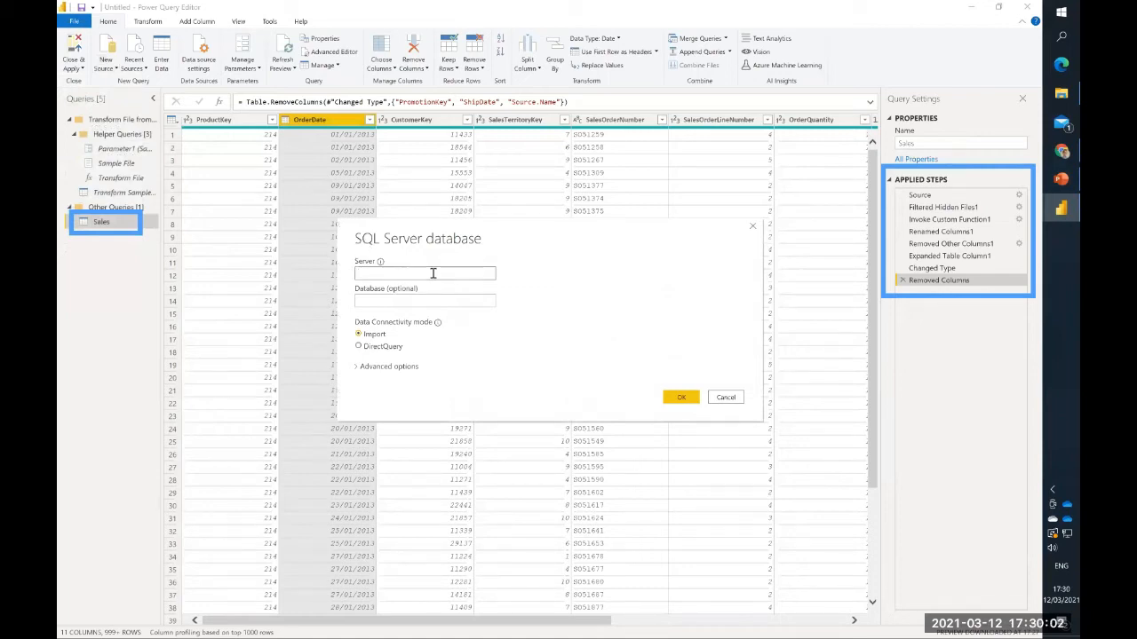
text(EMONTREE)
click(383, 348)
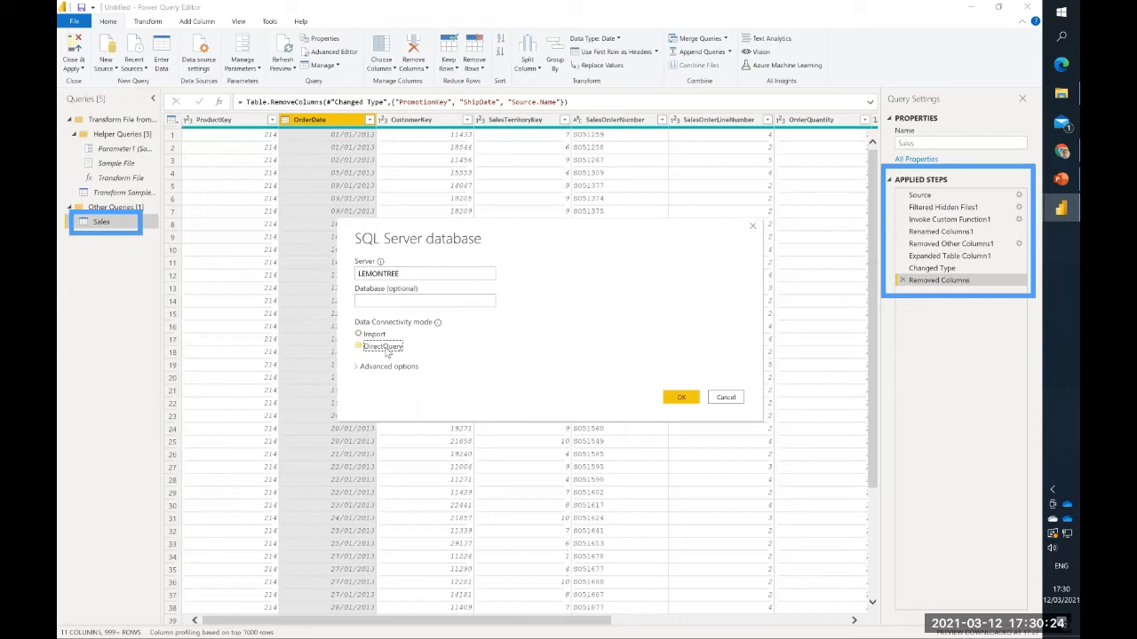
click(374, 335)
click(681, 397)
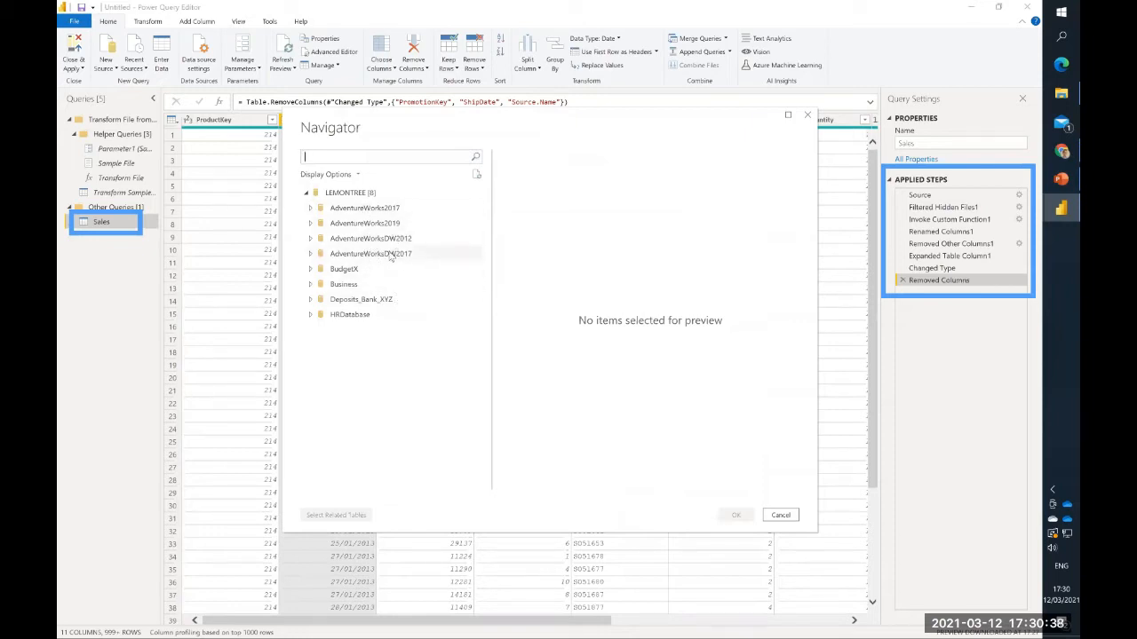
- Search the AdventureWorksDW2012 database for PRODUC and select the DimProduct, DimProductCategory and DimProductSubcategory tables
click(311, 240)
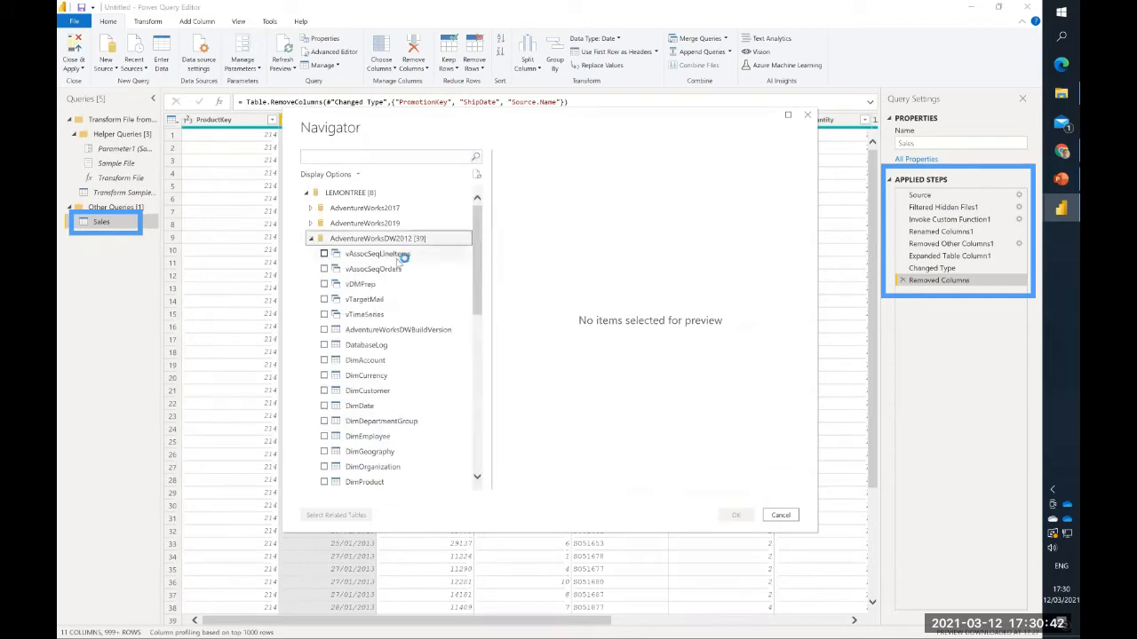
click(383, 157)
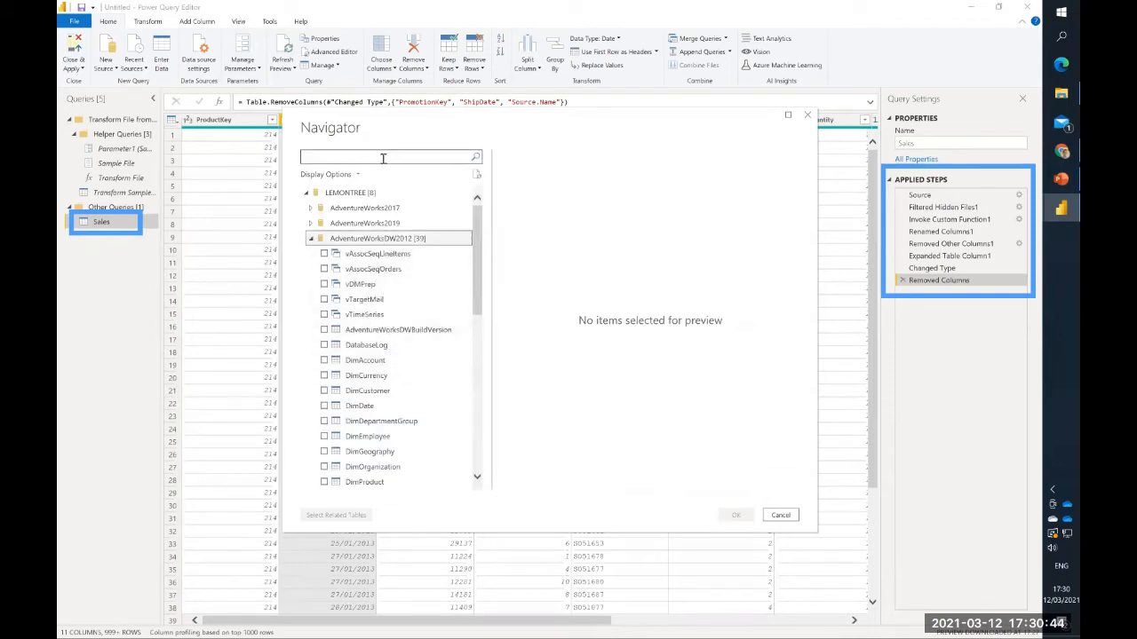
text(PRODUC)
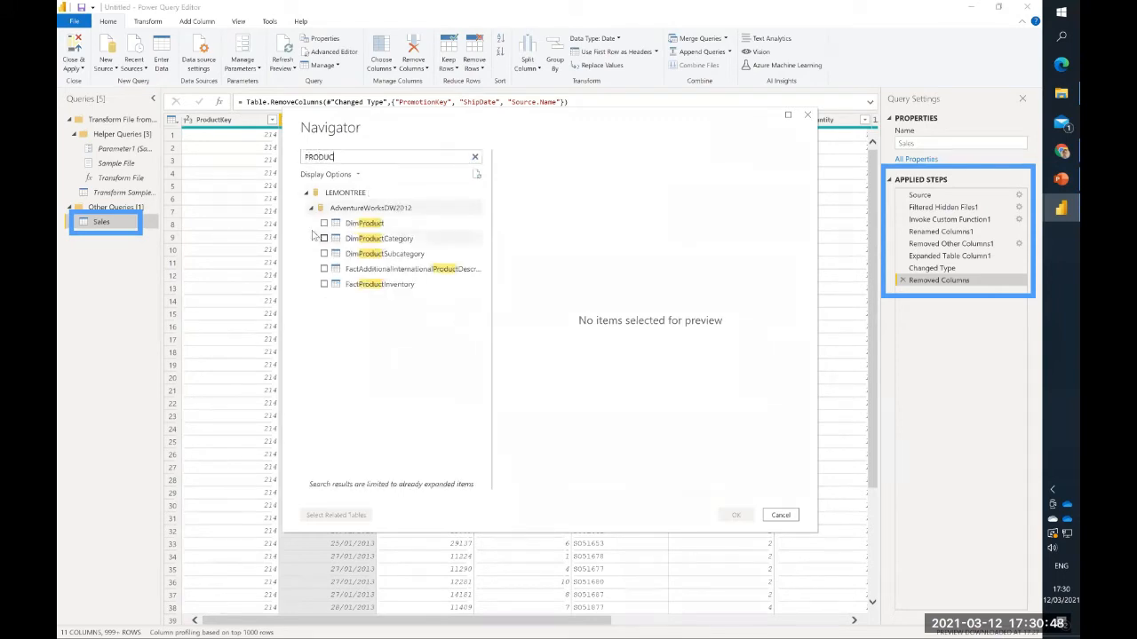
click(324, 226)
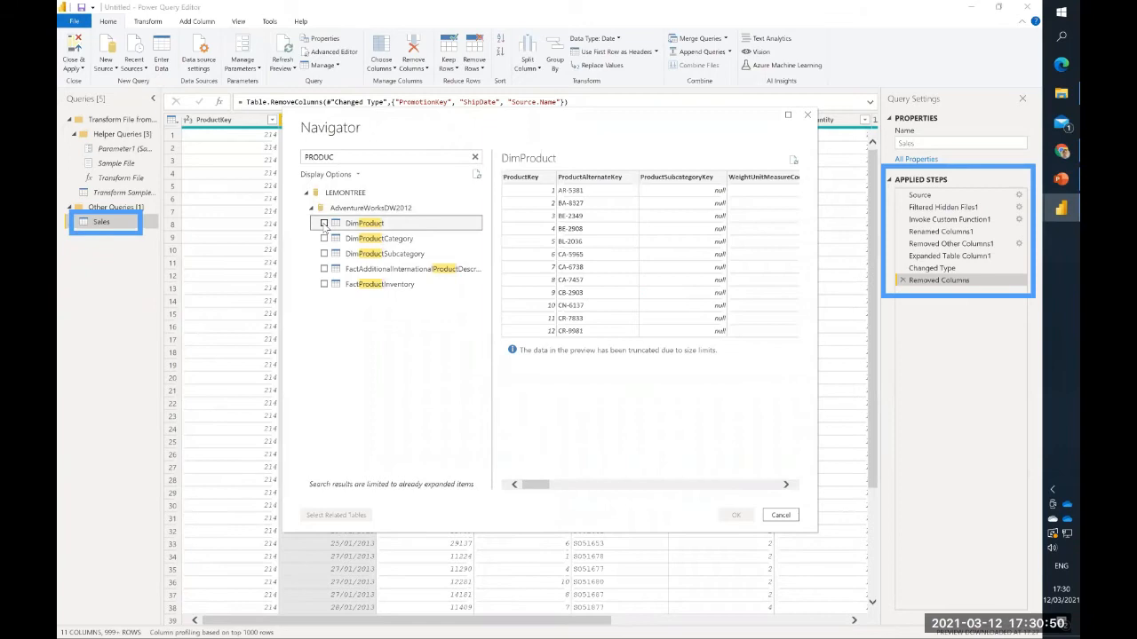
click(324, 223)
click(324, 239)
click(324, 255)
- Search for CUSTOMER and TERRI to add the DimCustomer and DimSalesTerritory tables, and load all selected tables as queries
drag(332, 157, 302, 161)
text(CUSTOMERS)
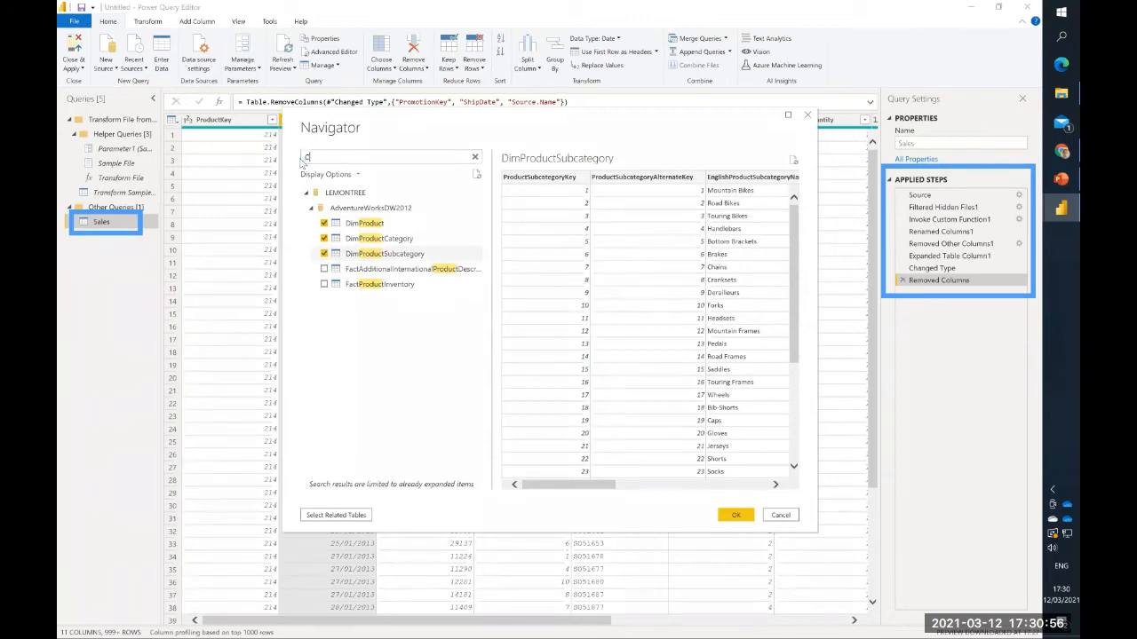
key(BackSpace)
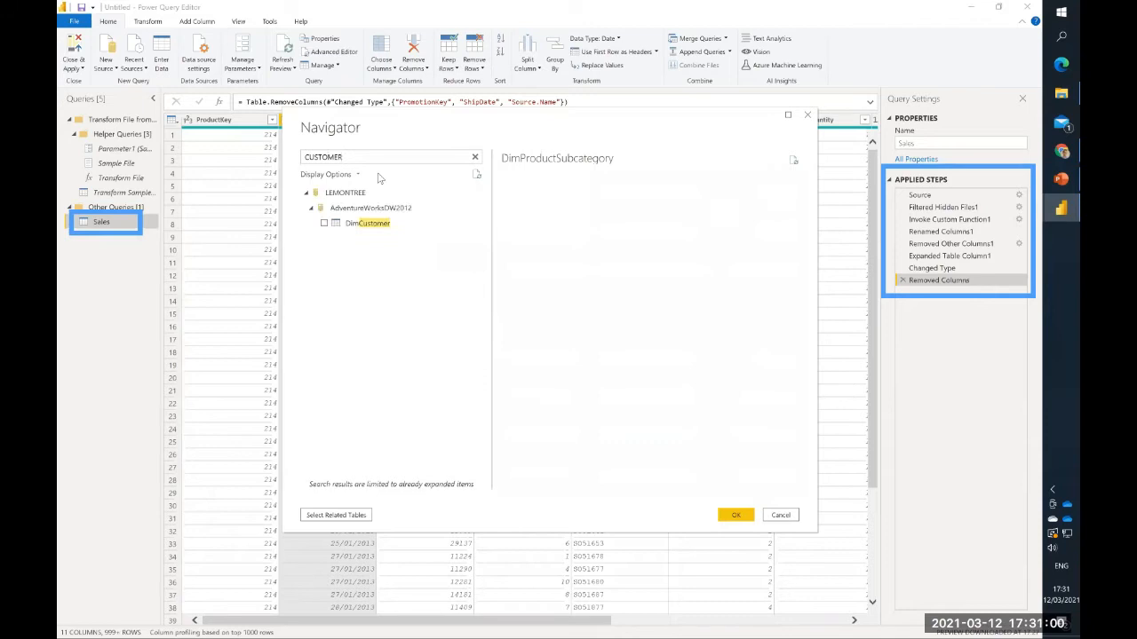
click(324, 224)
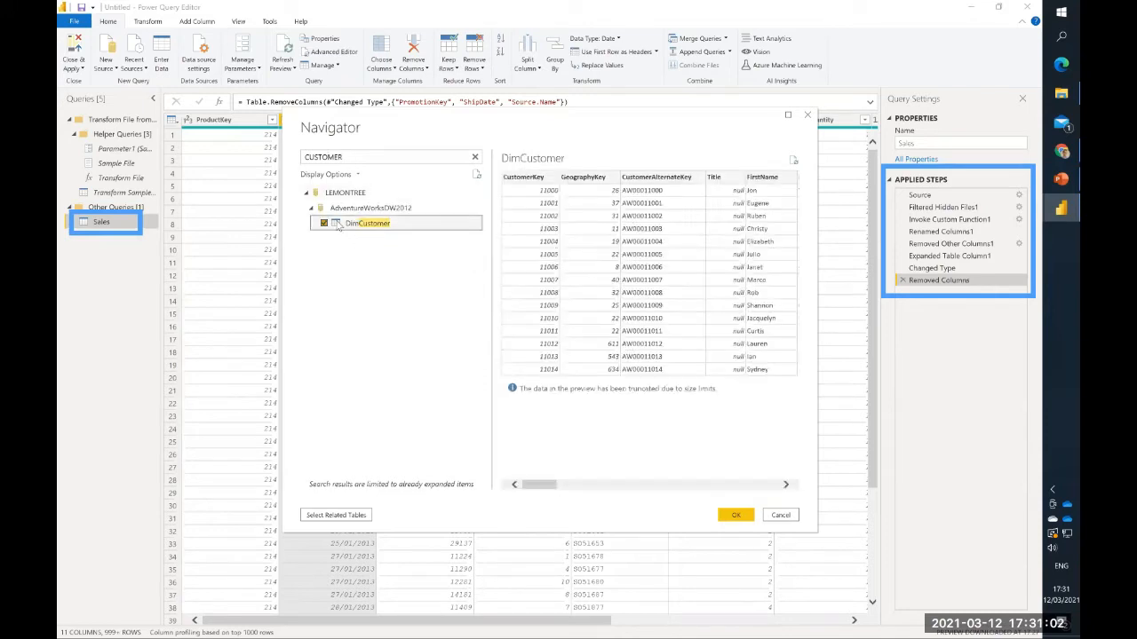
drag(404, 157, 270, 166)
text(TERRI)
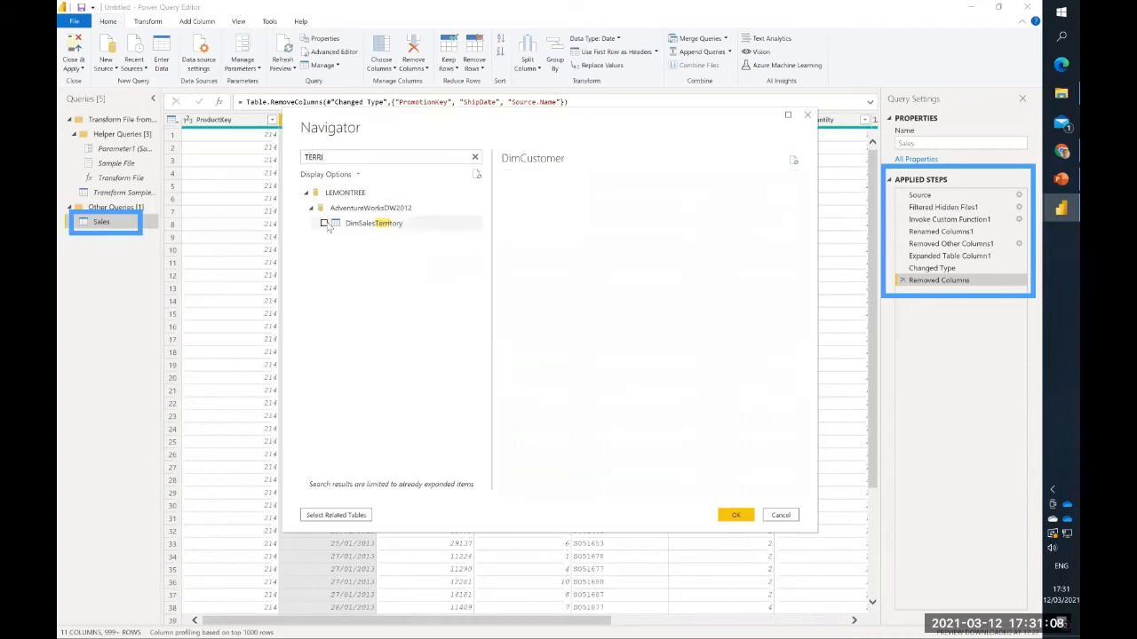
click(324, 224)
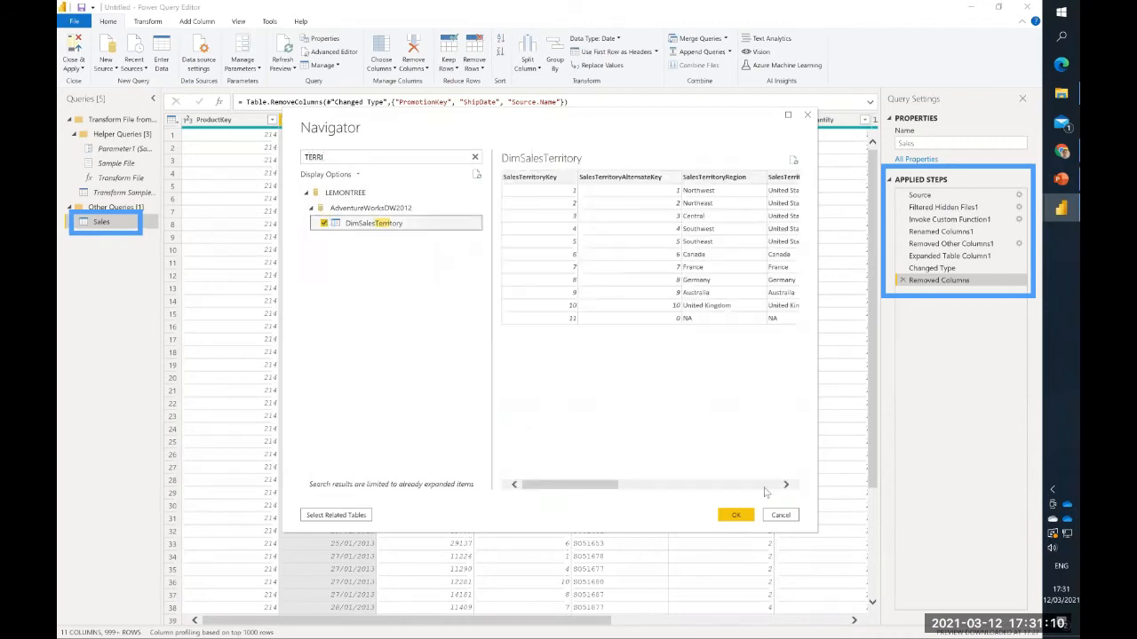
click(735, 516)
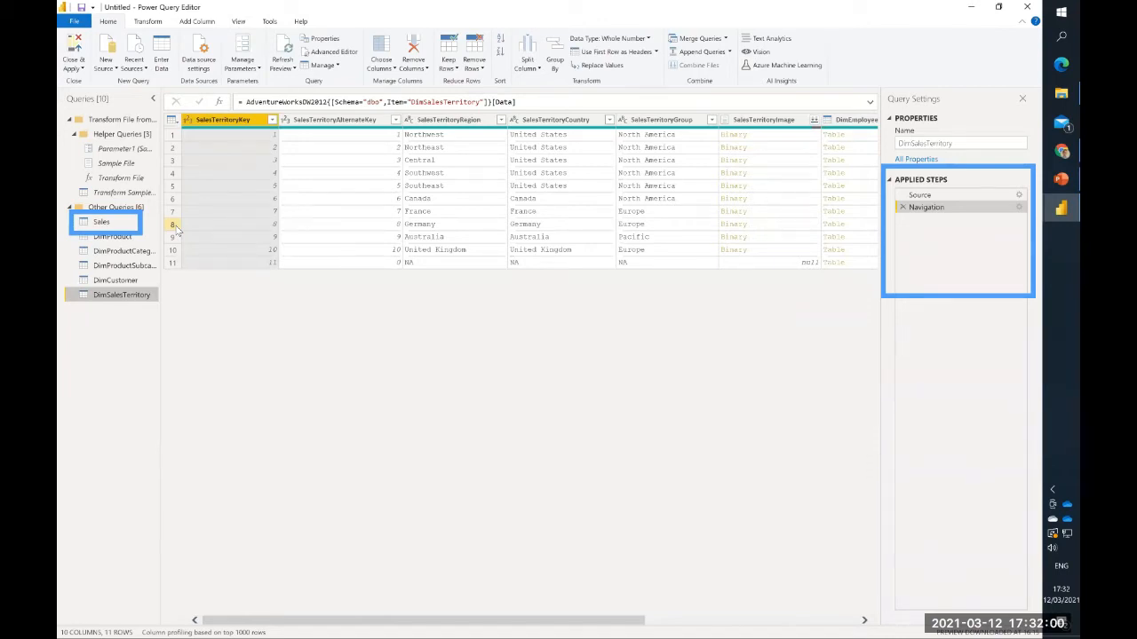
- View the DimProduct query, check the Sales data folder in File Explorer and return to the Power Query Editor
click(132, 238)
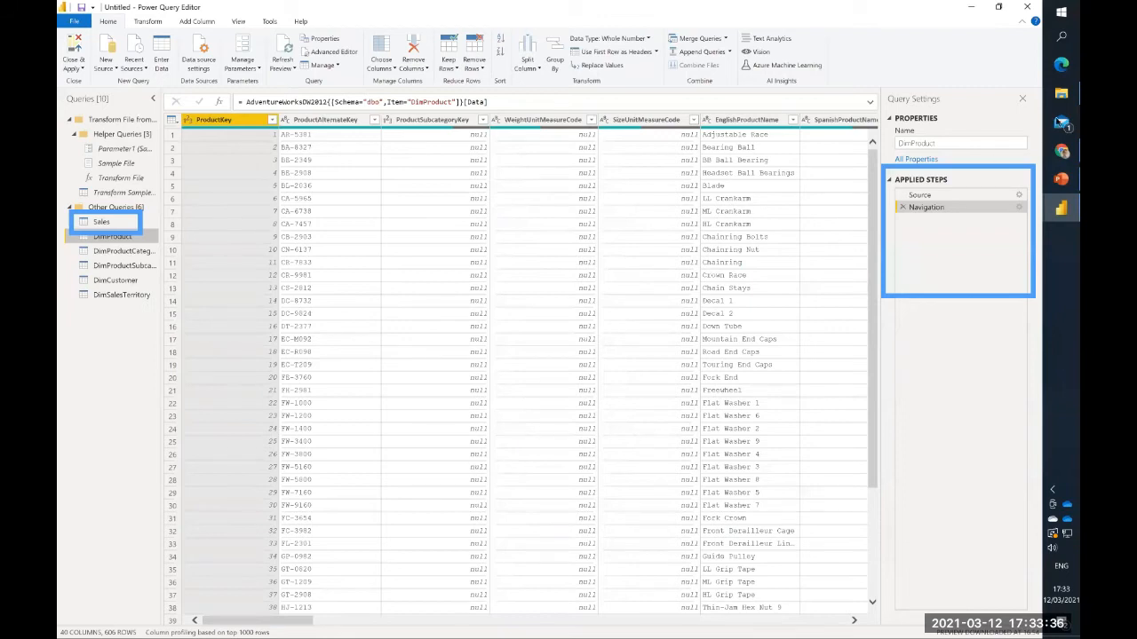
click(1061, 92)
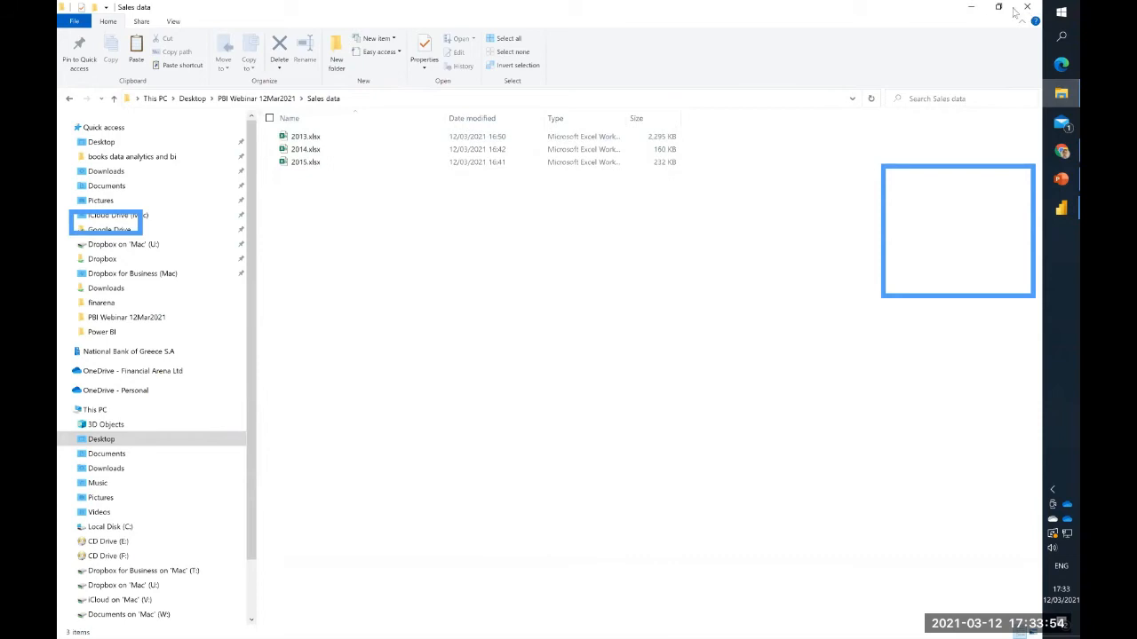
mouse_move(1062, 207)
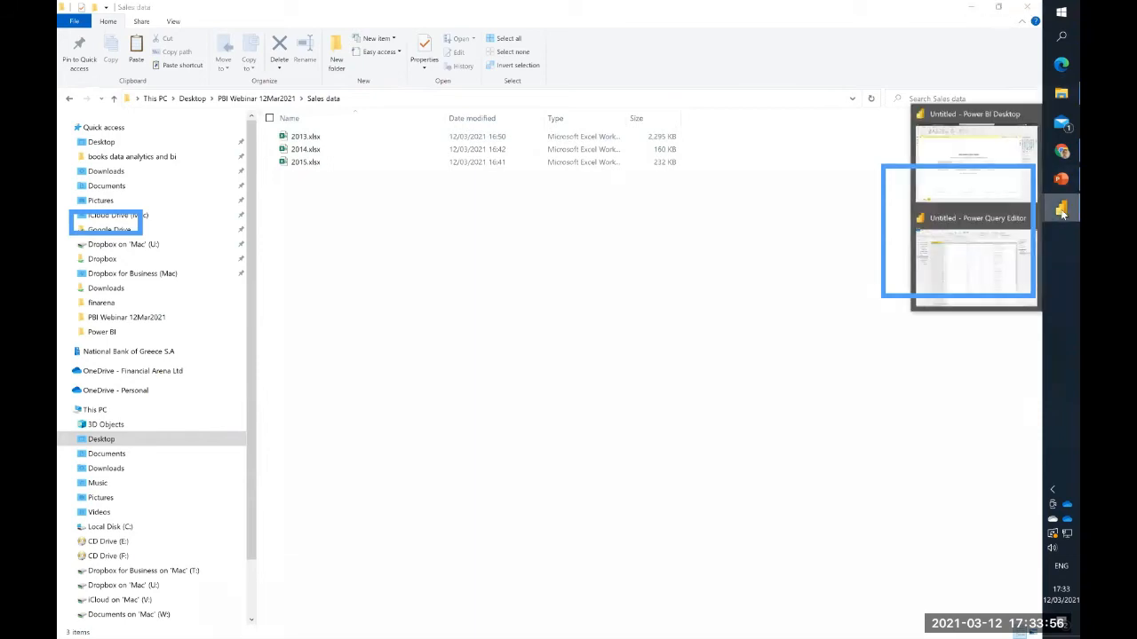
click(972, 254)
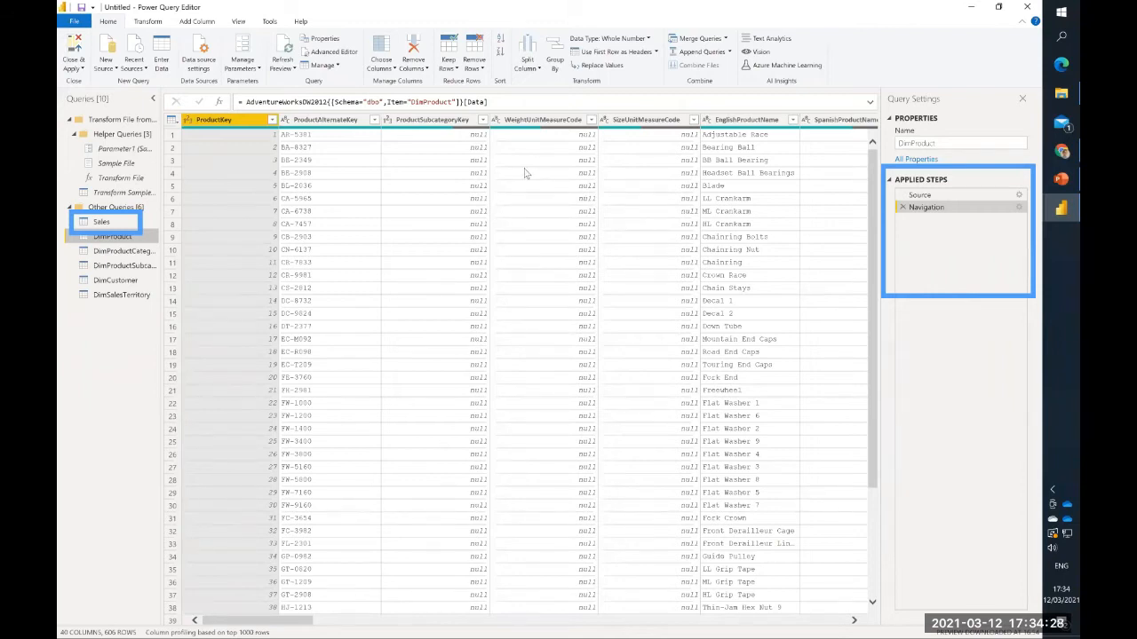
- Rename the DimProduct query to Products
click(123, 251)
click(123, 241)
double_click(928, 144)
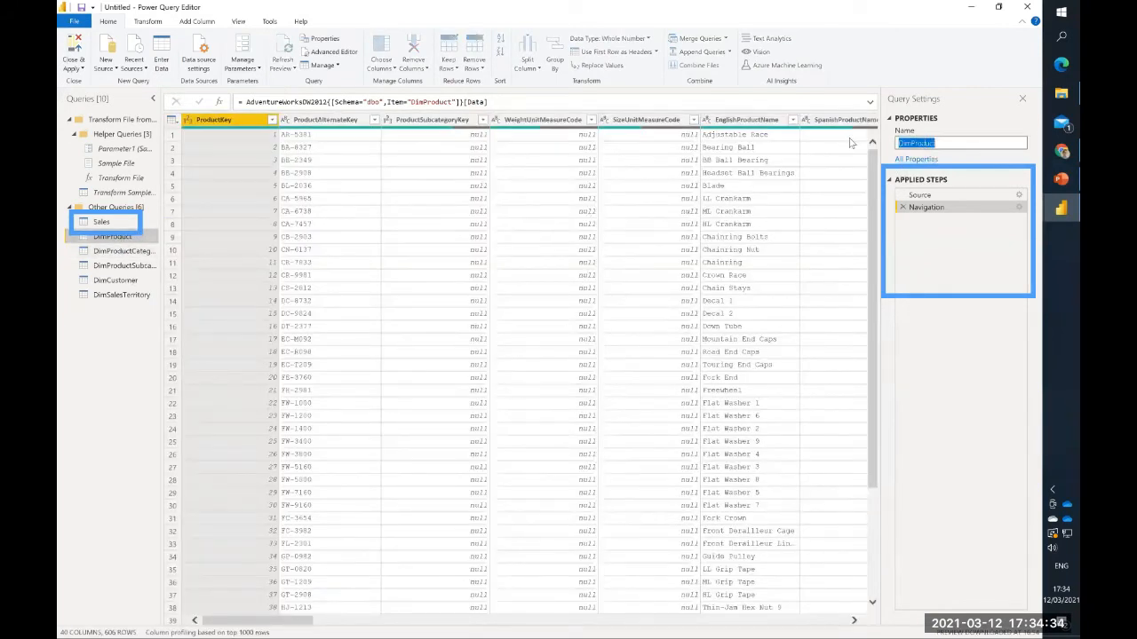
text(Products)
key(Return)
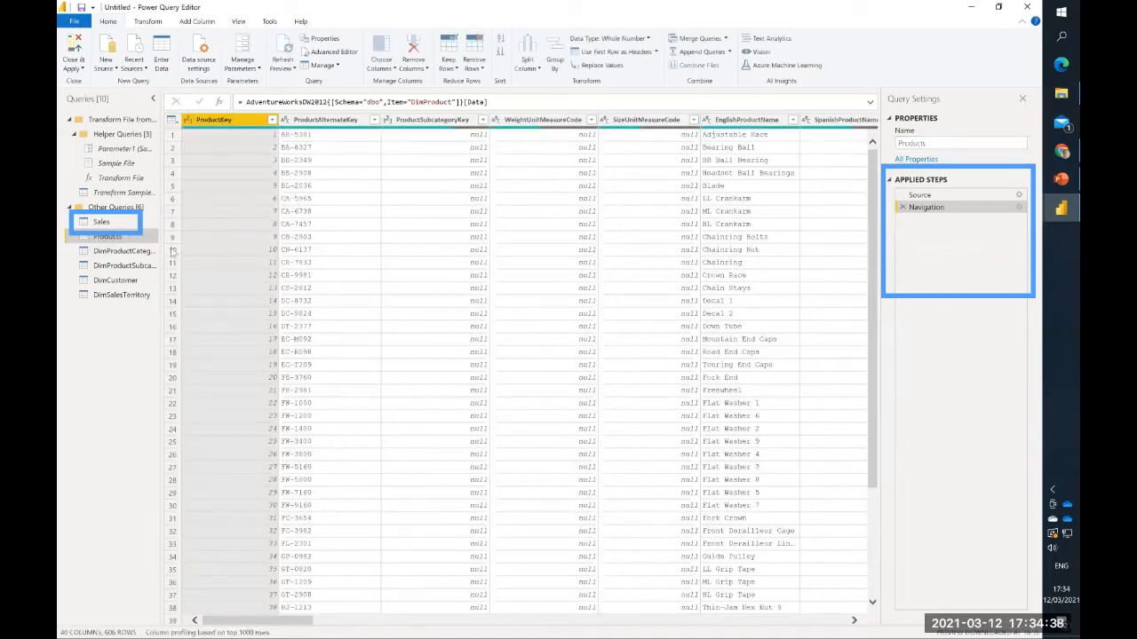
- Rename the DimProductCategory query to Product Categories
click(126, 253)
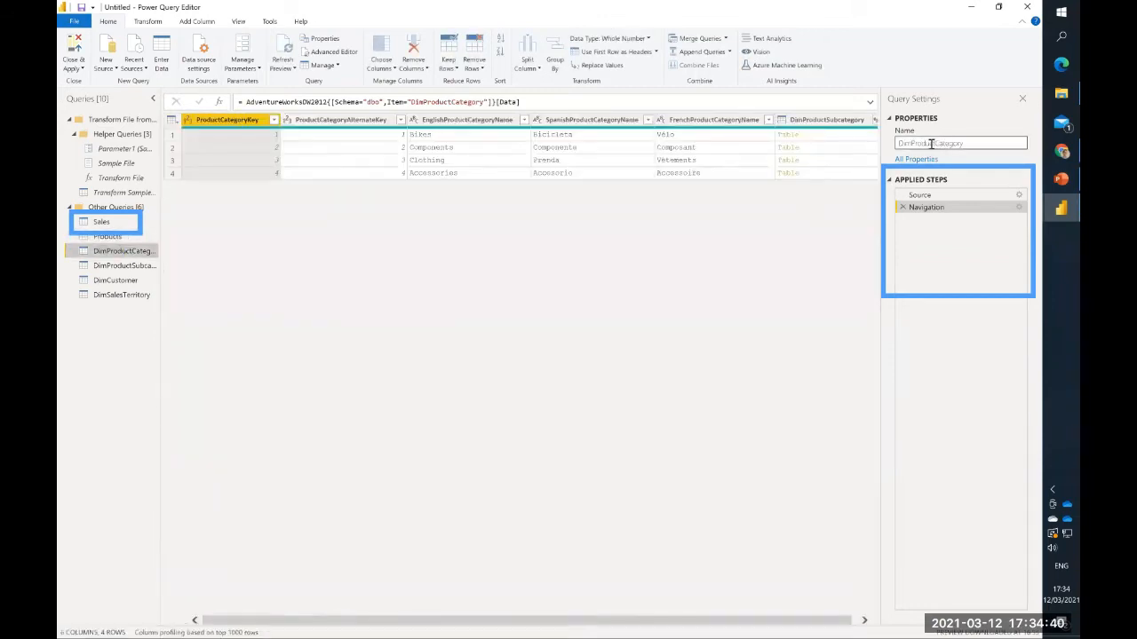
double_click(910, 144)
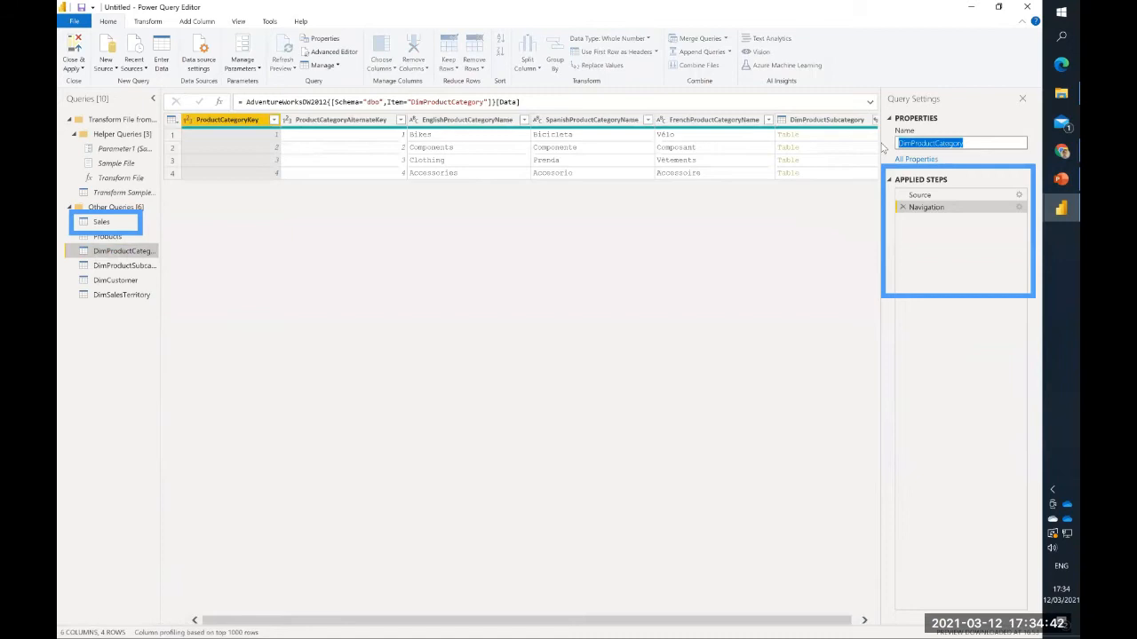
text(Product)
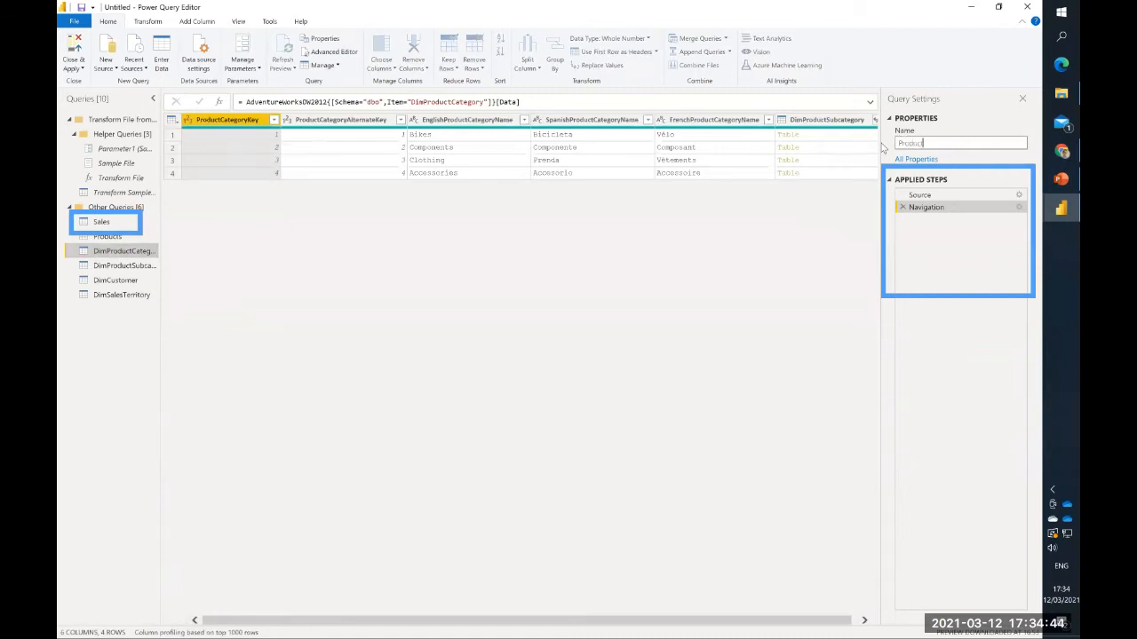
text(Categoryies)
key(Return)
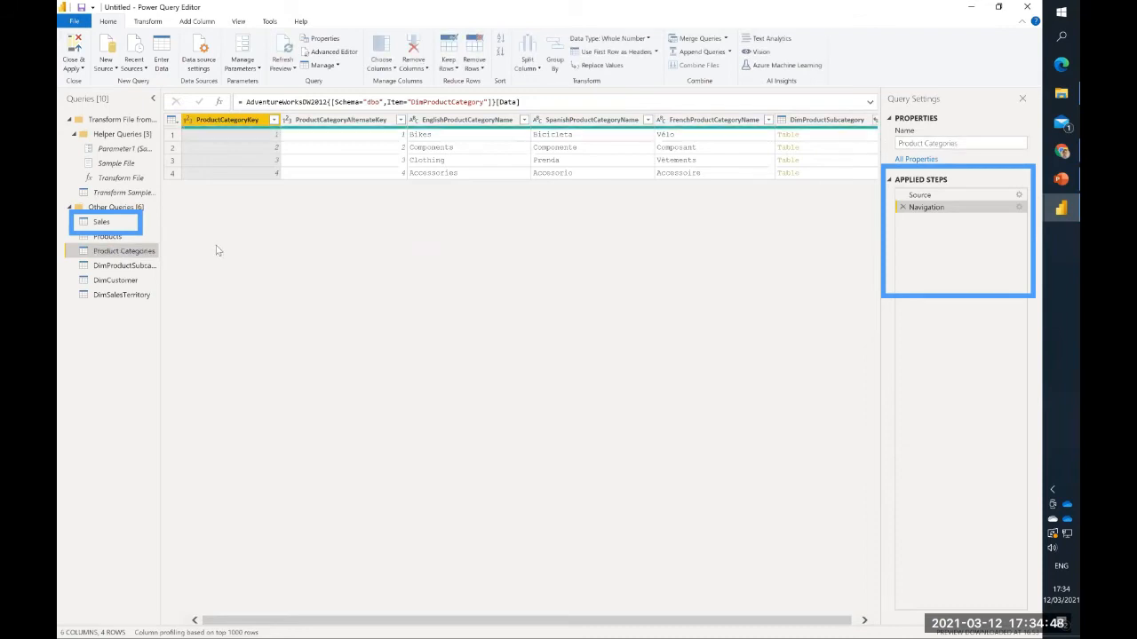
- Rename the DimProductSubcategory query to Product Subcategories
click(124, 265)
click(986, 143)
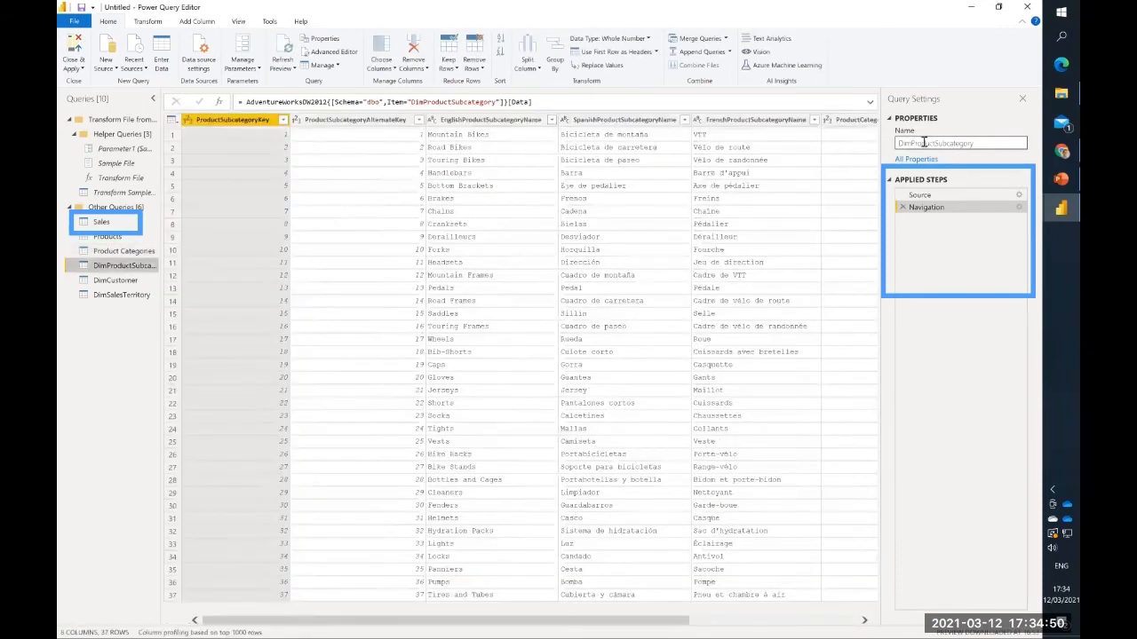
text(Produc)
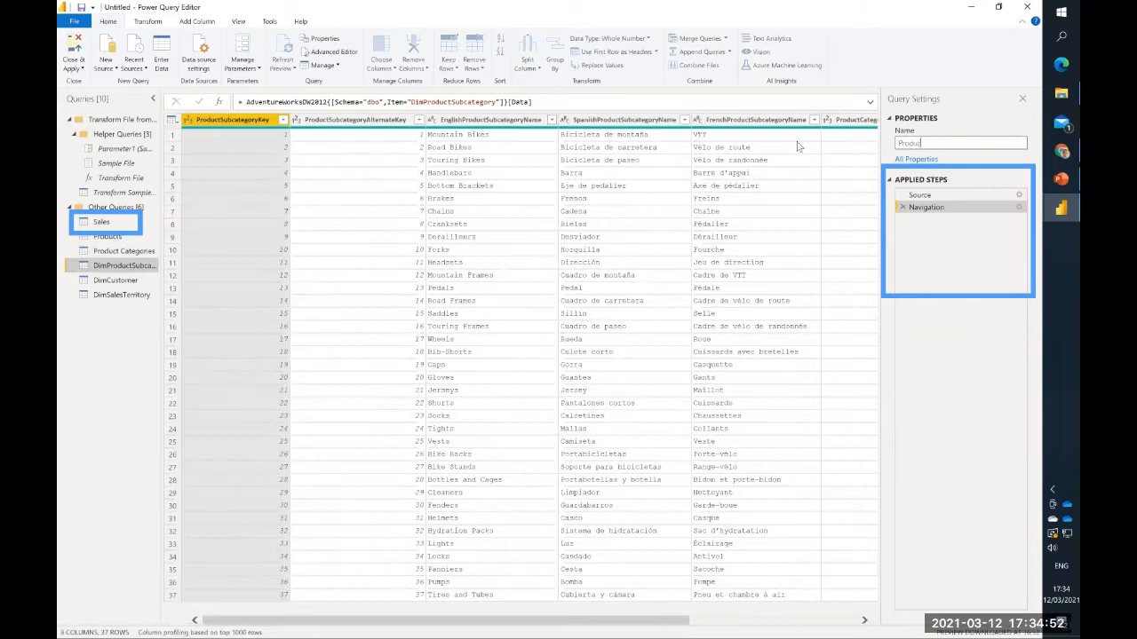
text(t Subcategories)
key(Return)
- Rename the DimCustomer query to Customers
click(116, 280)
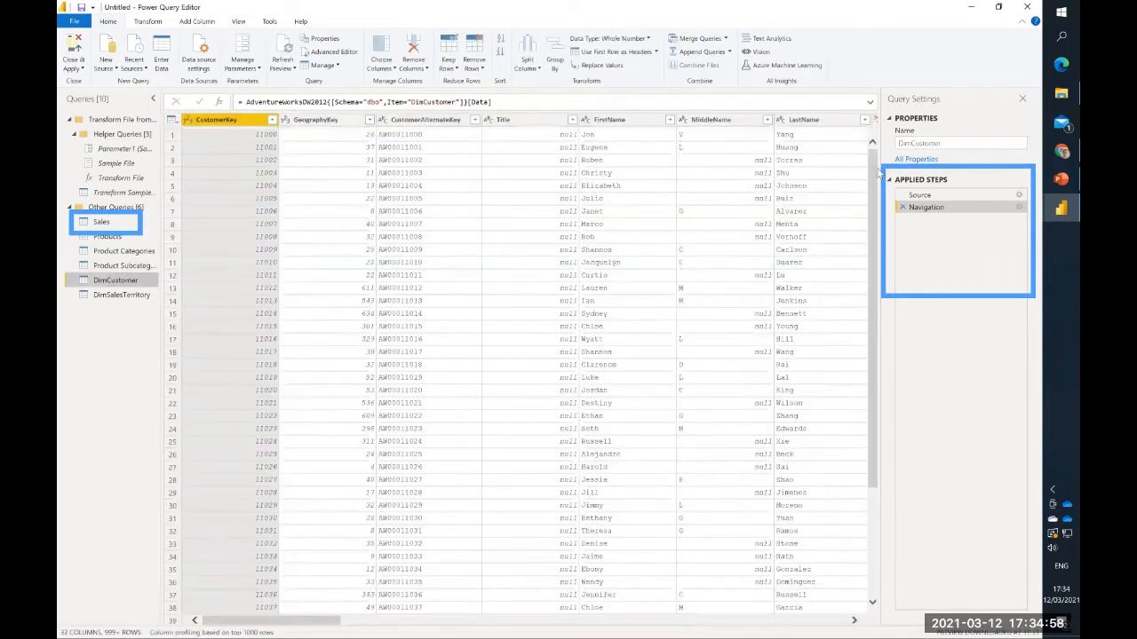
double_click(958, 145)
text(Cu)
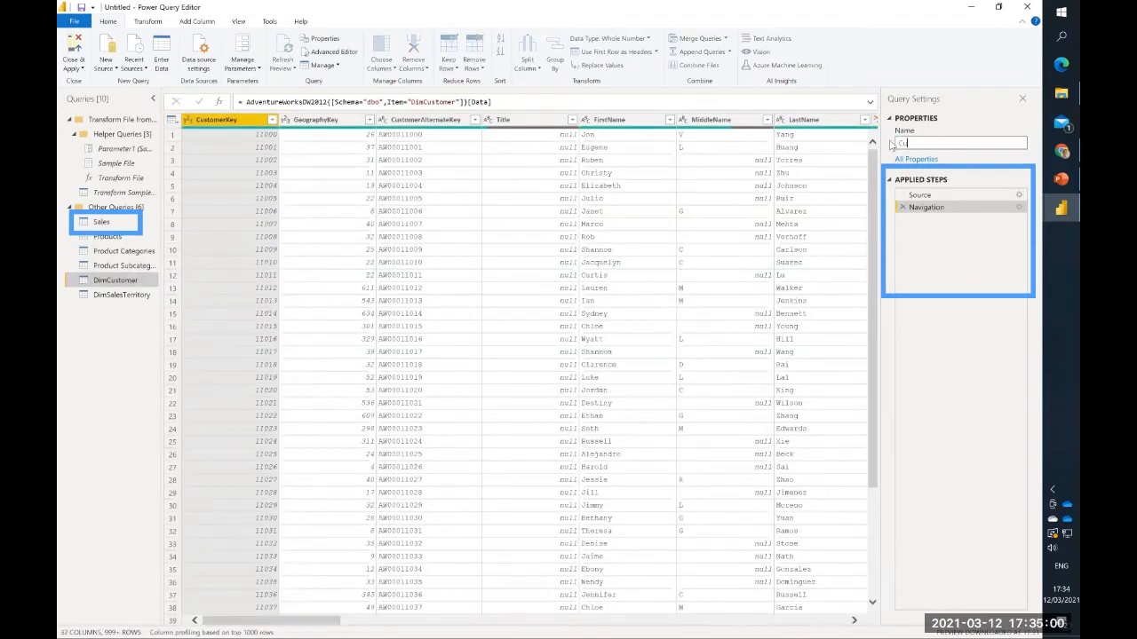
text(stomers)
key(Return)
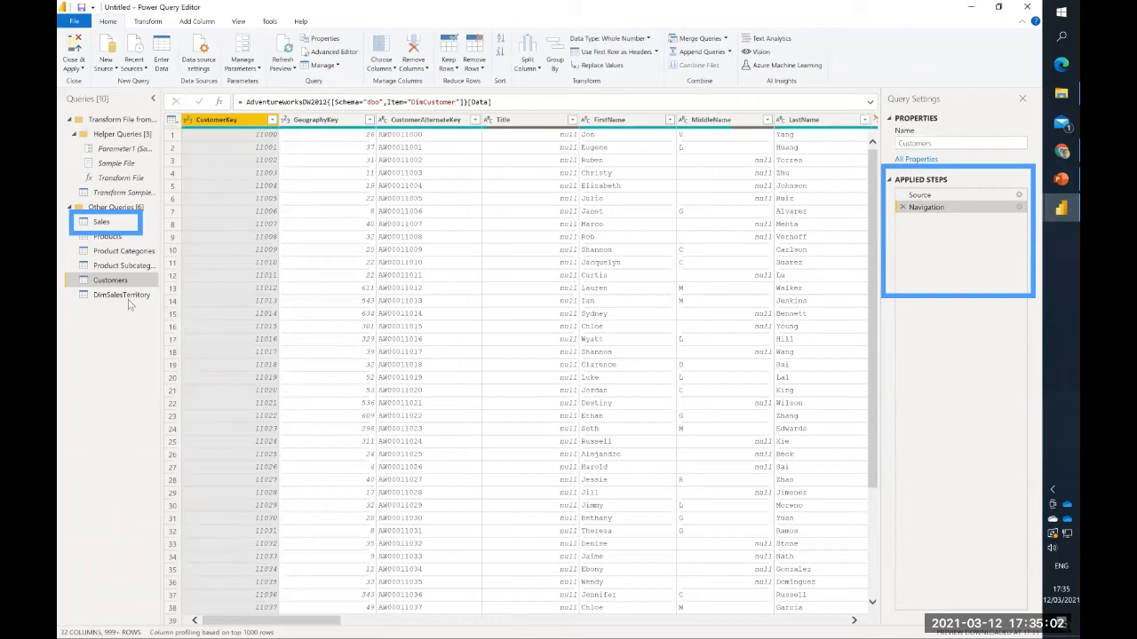
- Rename the DimSalesTerritory query to Sales Territory
click(122, 295)
double_click(957, 144)
text(Sales)
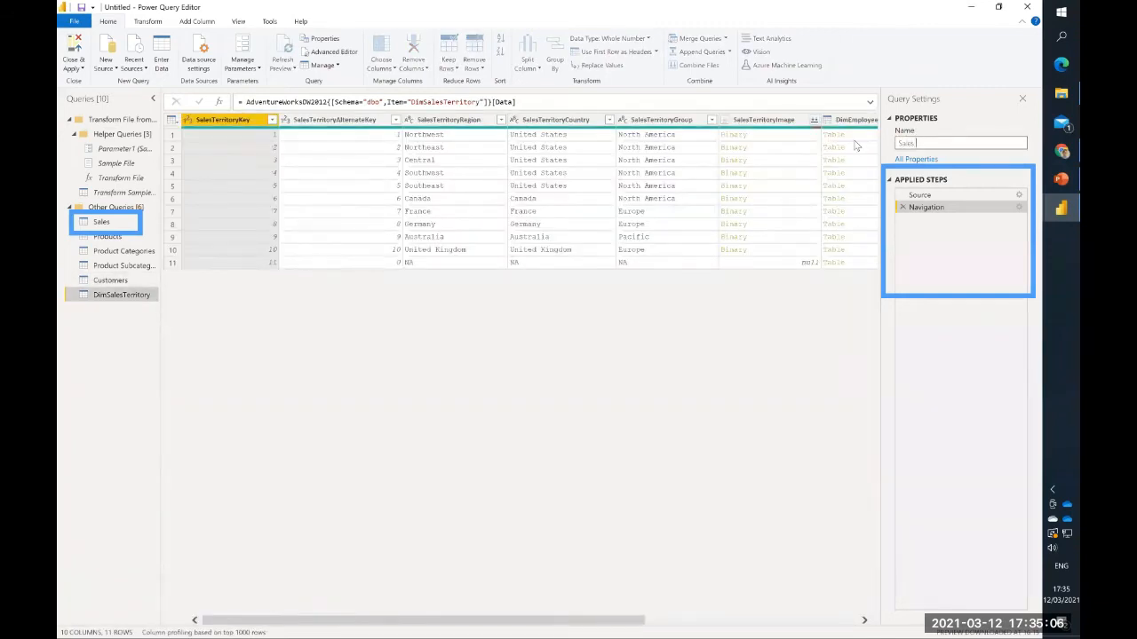
text( Territory)
key(Return)
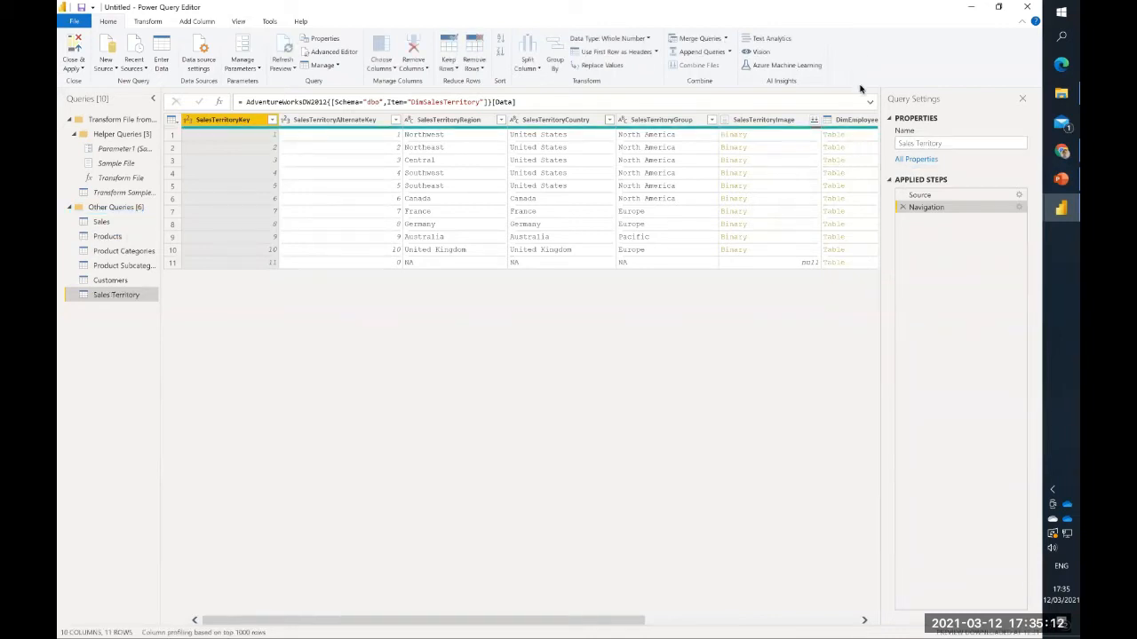
- Examine the columns of the Products query, including the data quality of HebrewDescription, to find foreign-language columns that are not needed
click(119, 237)
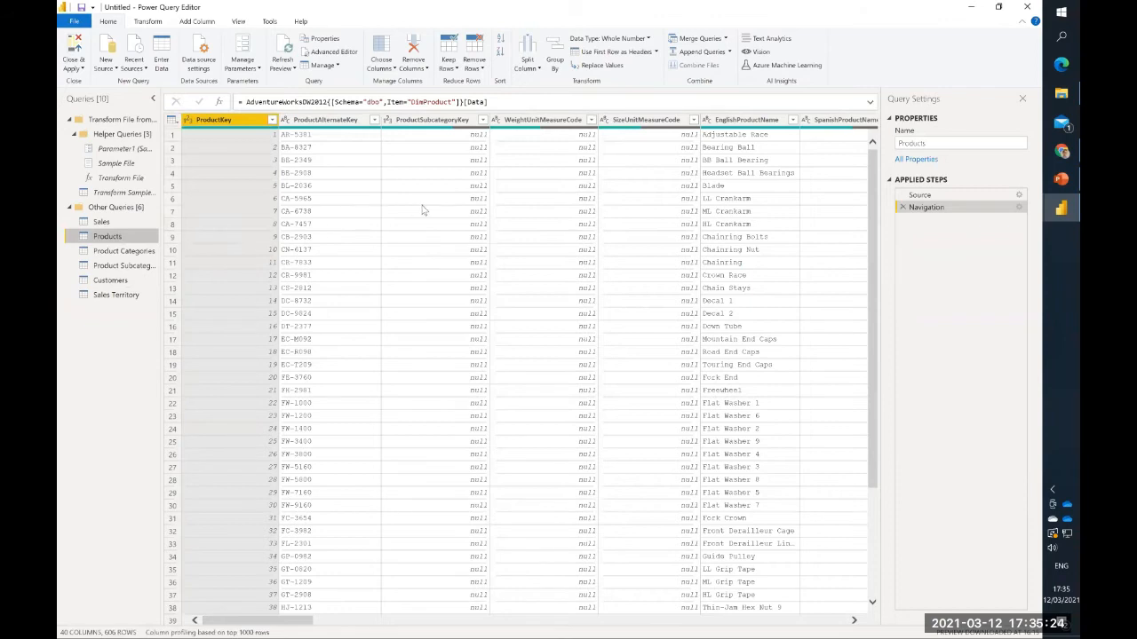
scroll(424, 211, right, 2)
scroll(423, 211, right, 6)
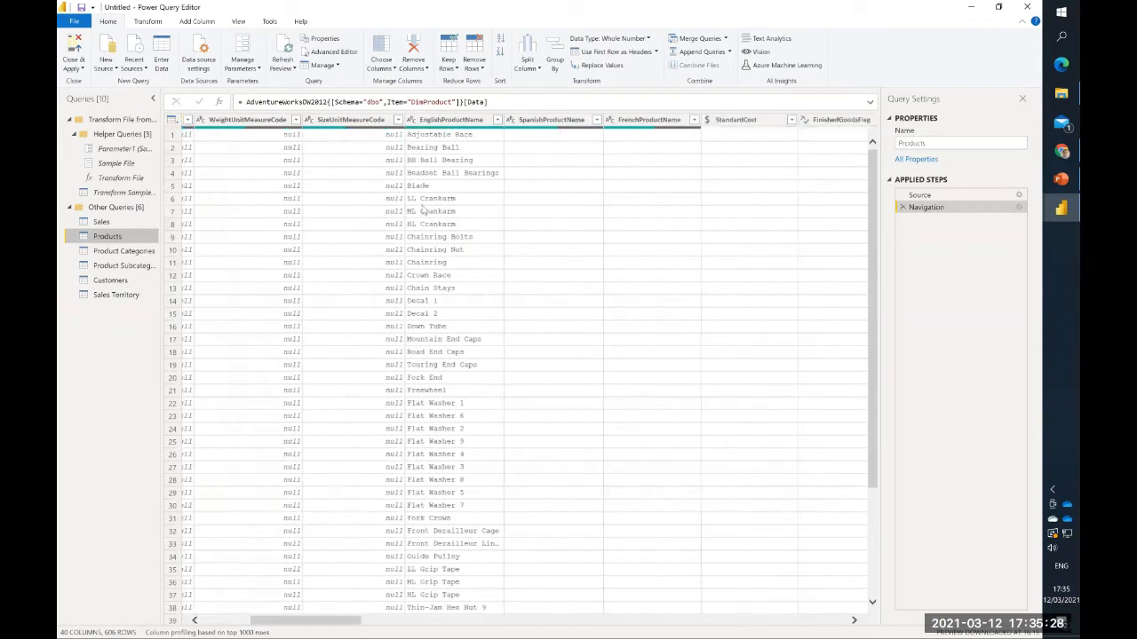
scroll(423, 210, right, 10)
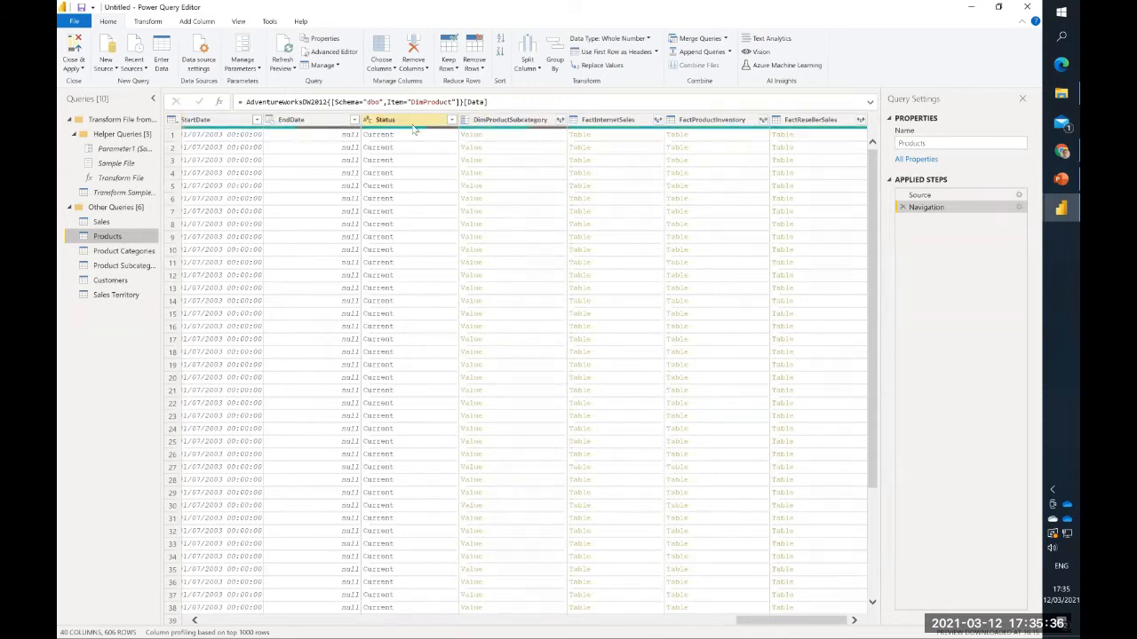
scroll(365, 173, left, 5)
scroll(364, 173, left, 4)
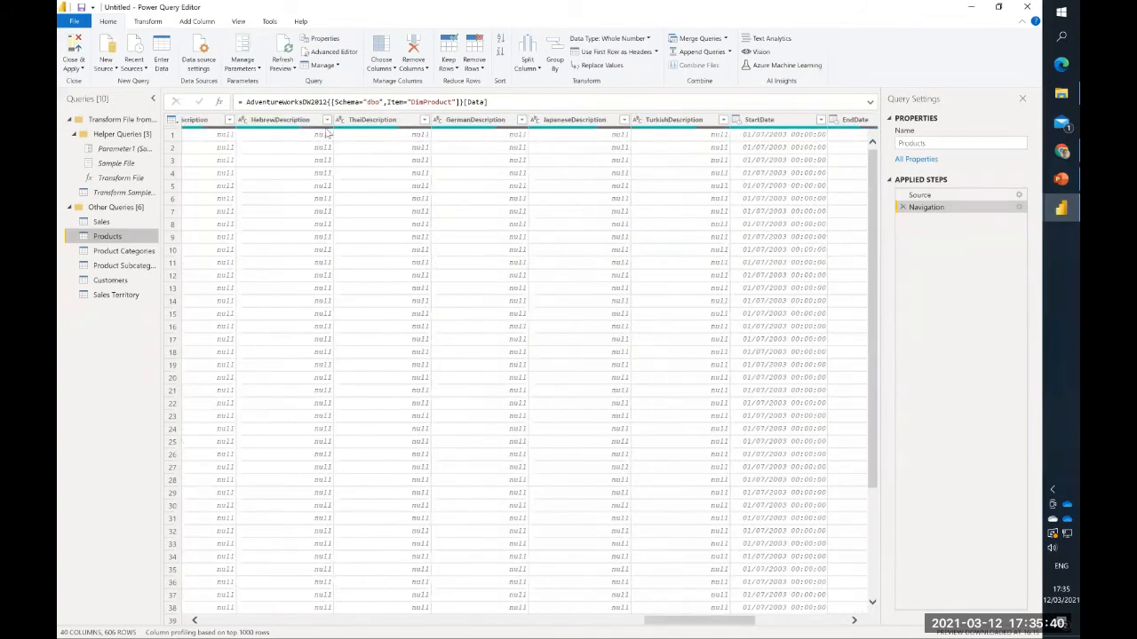
mouse_move(292, 142)
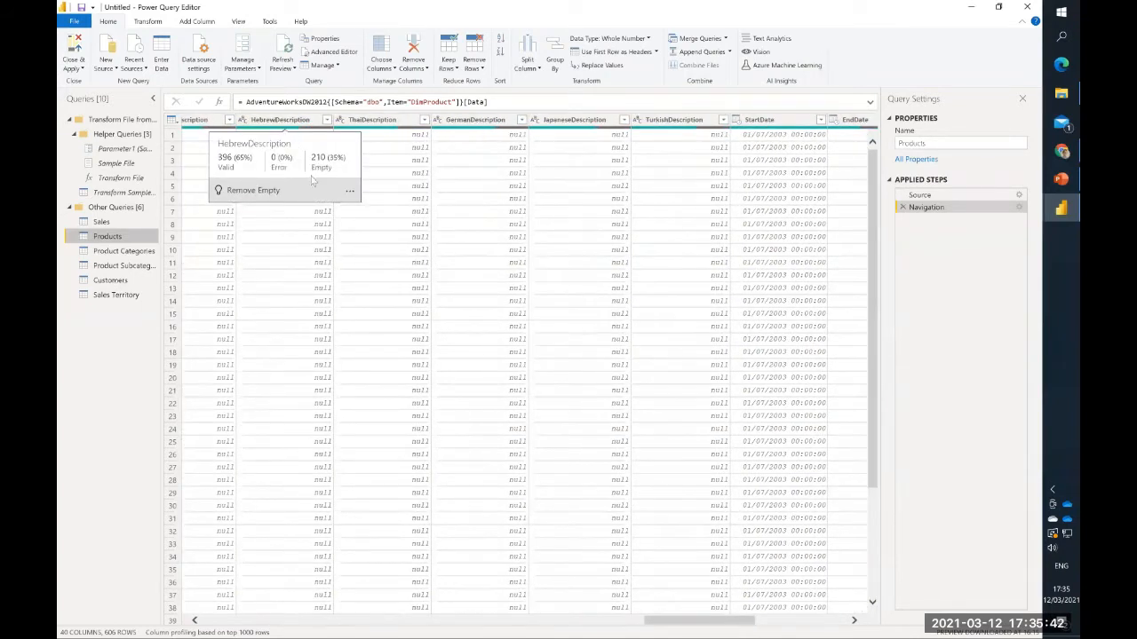
click(338, 265)
scroll(338, 272, left, 2)
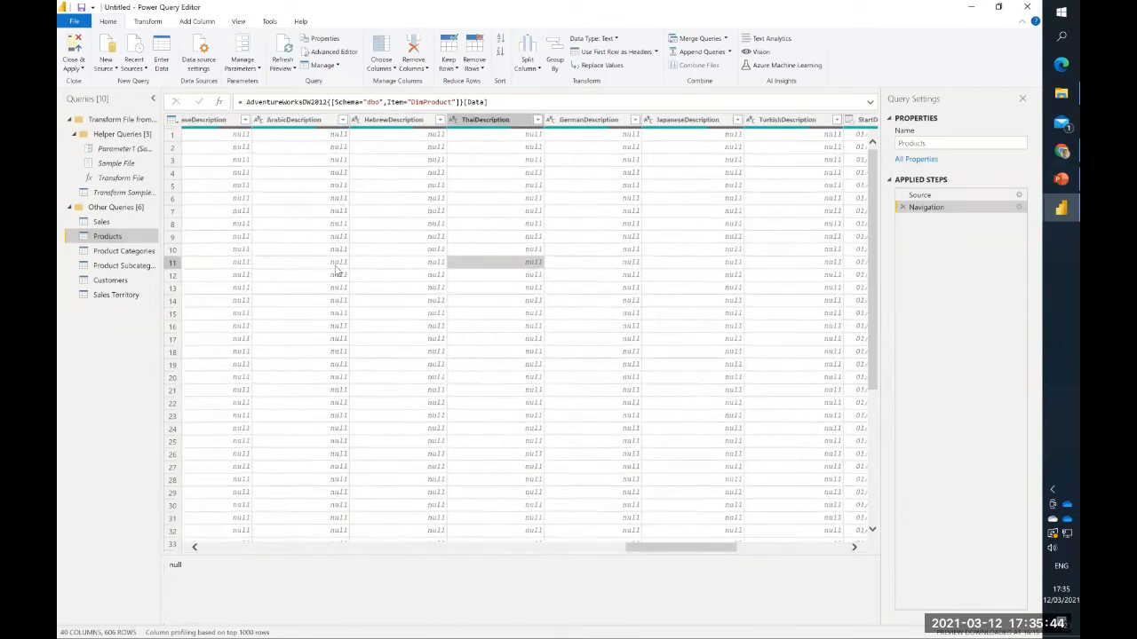
scroll(337, 271, left, 6)
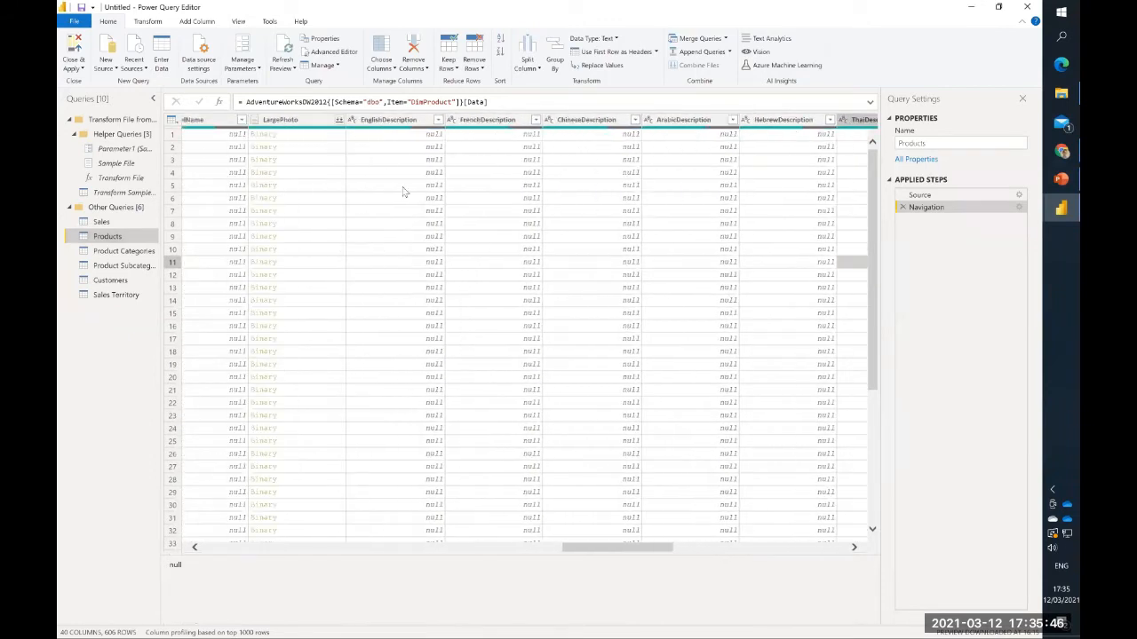
- Remove the non-English description columns from FrenchDescription through TurkishDescription in the Products query and review the full removal formula
click(496, 122)
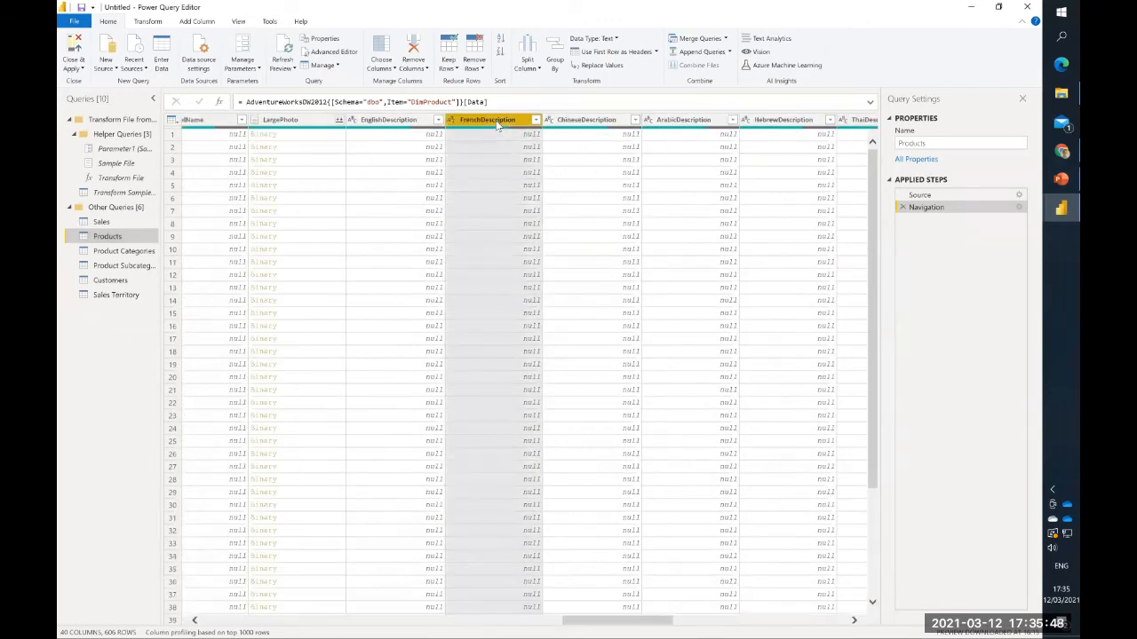
key(shift+Right)
key(shift+Right)
key(shift+Right)
key(shift+Right)
key(shift+Right)
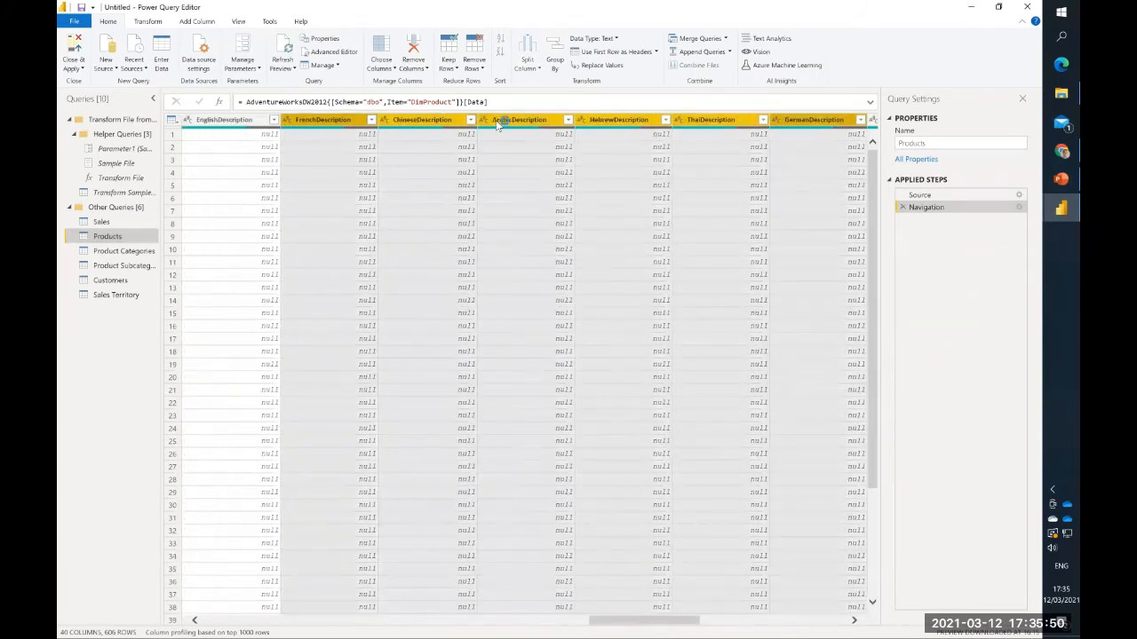
key(shift+Right)
key(shift+Right)
key(shift+Right)
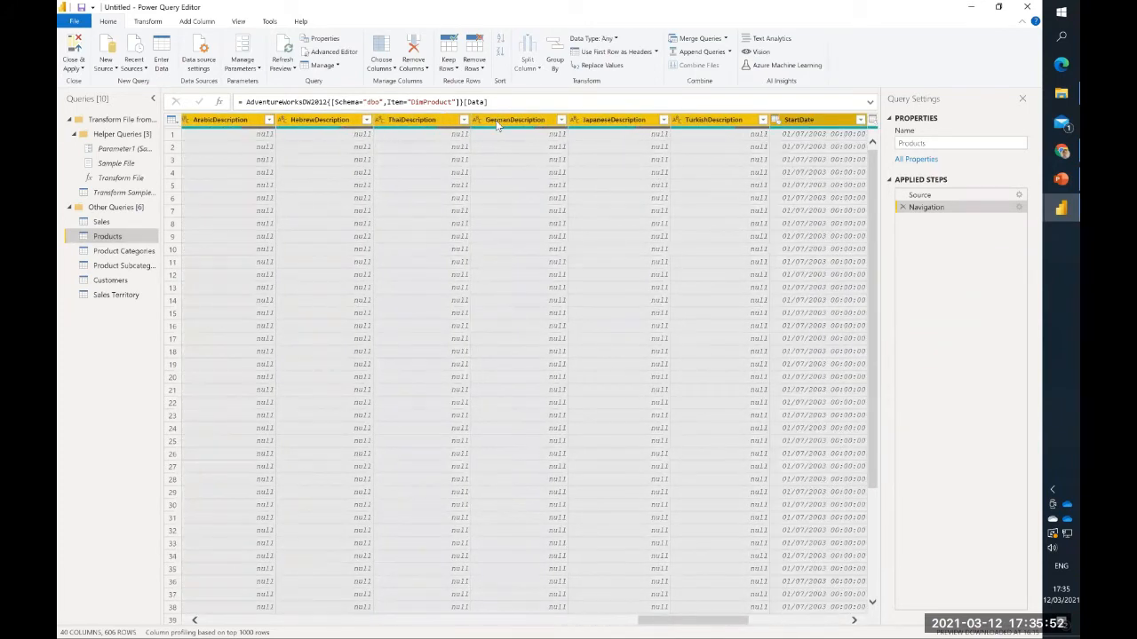
right_click(523, 124)
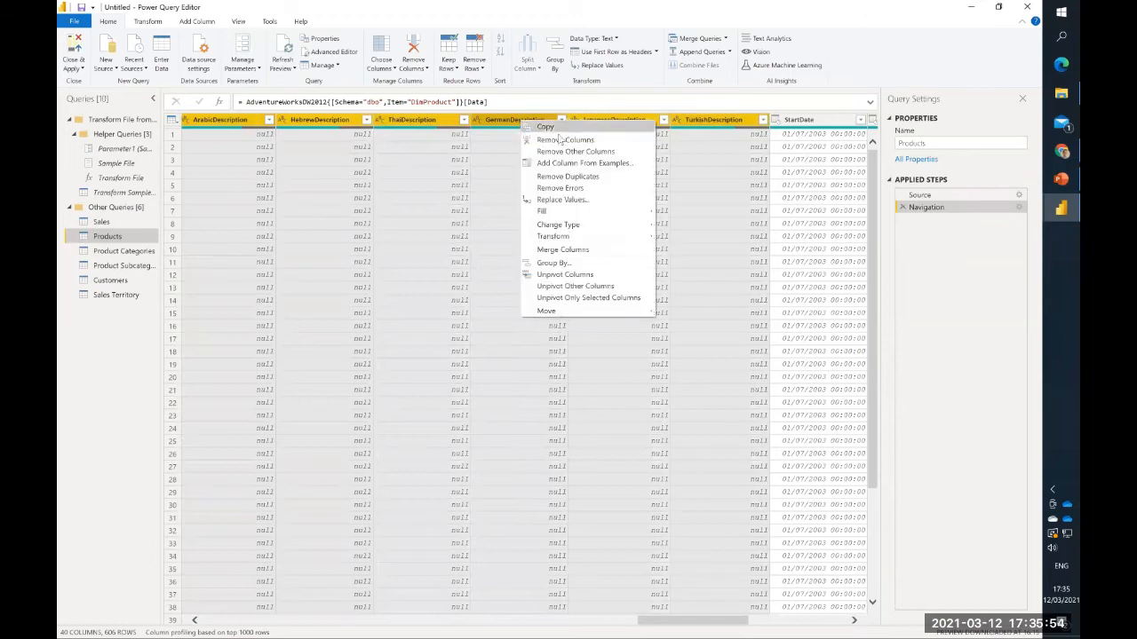
click(563, 140)
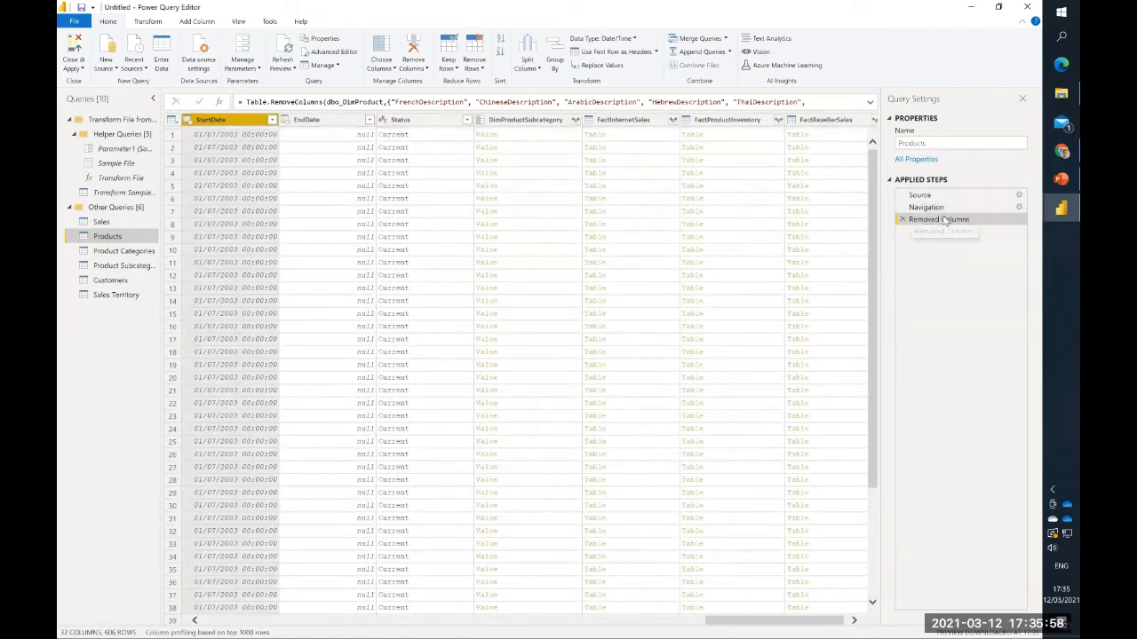
click(871, 105)
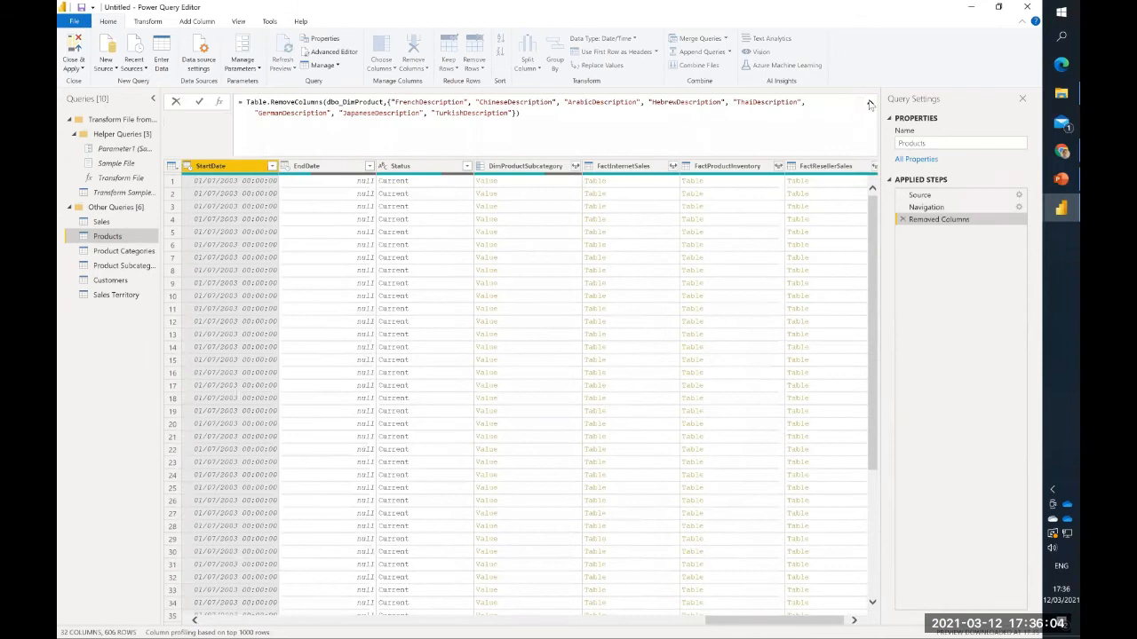
click(870, 105)
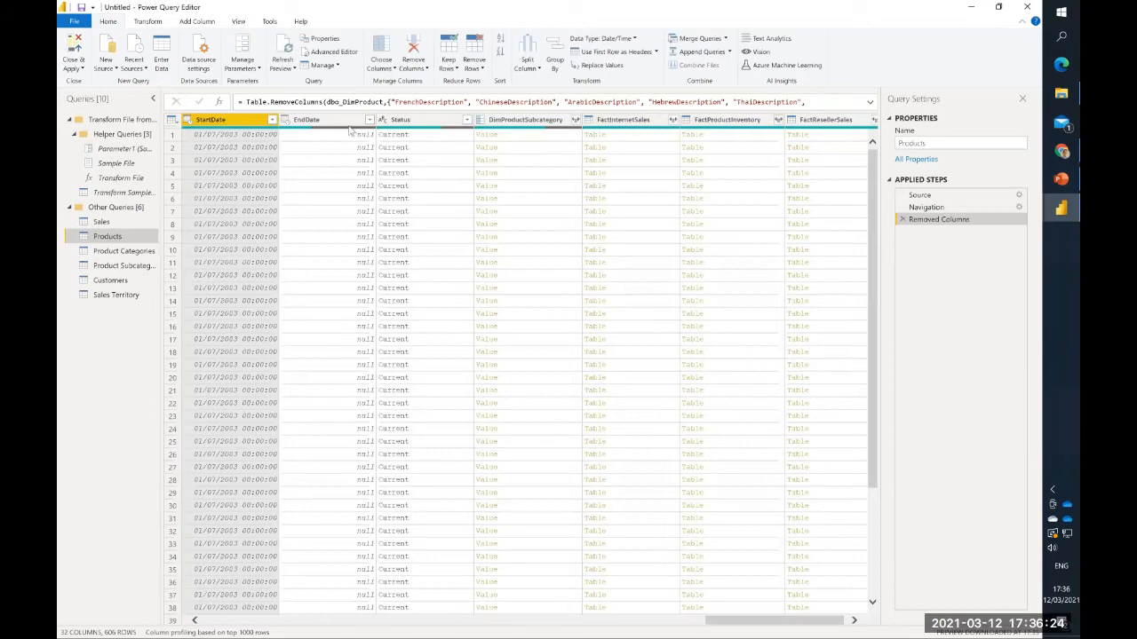
- Remove the ProductAlternateKey column from the Products query
scroll(398, 164, right, 1)
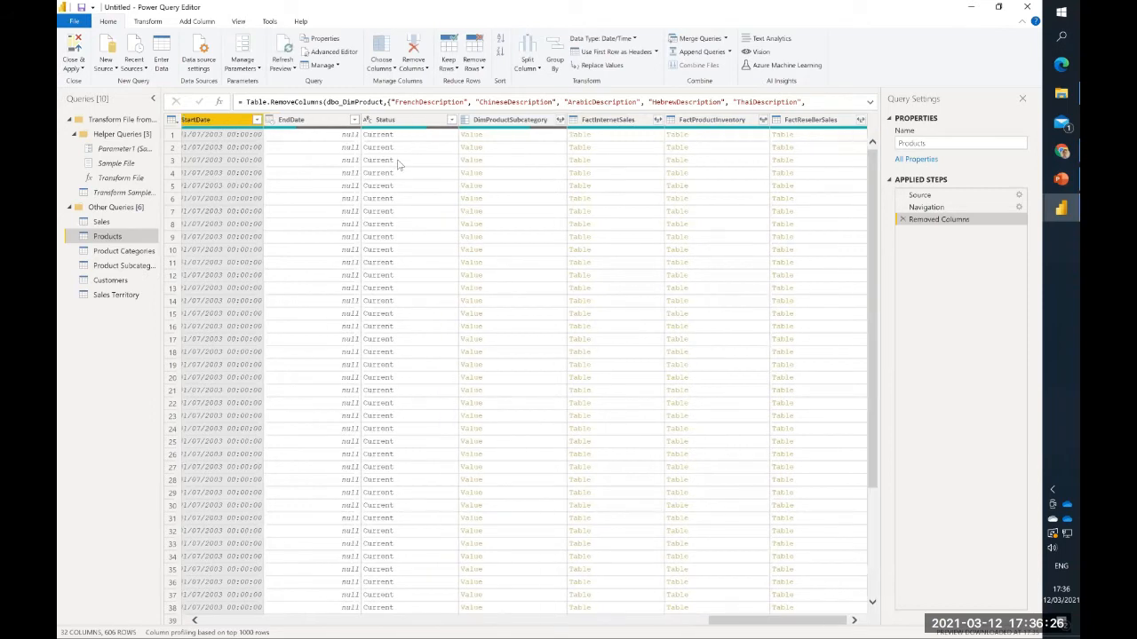
scroll(398, 163, left, 10)
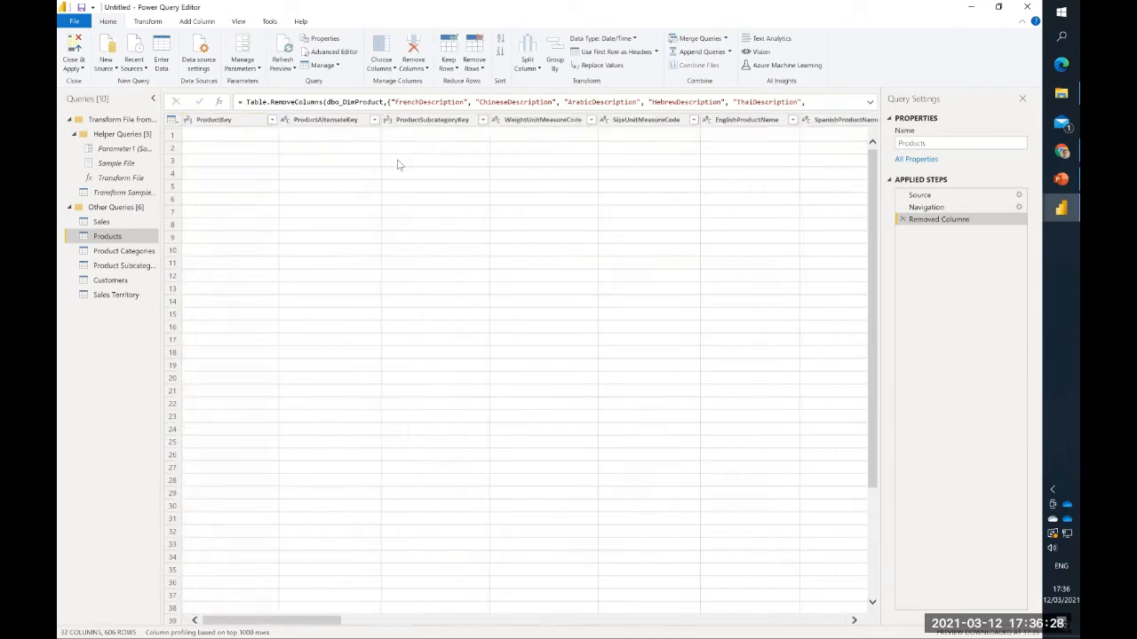
click(328, 122)
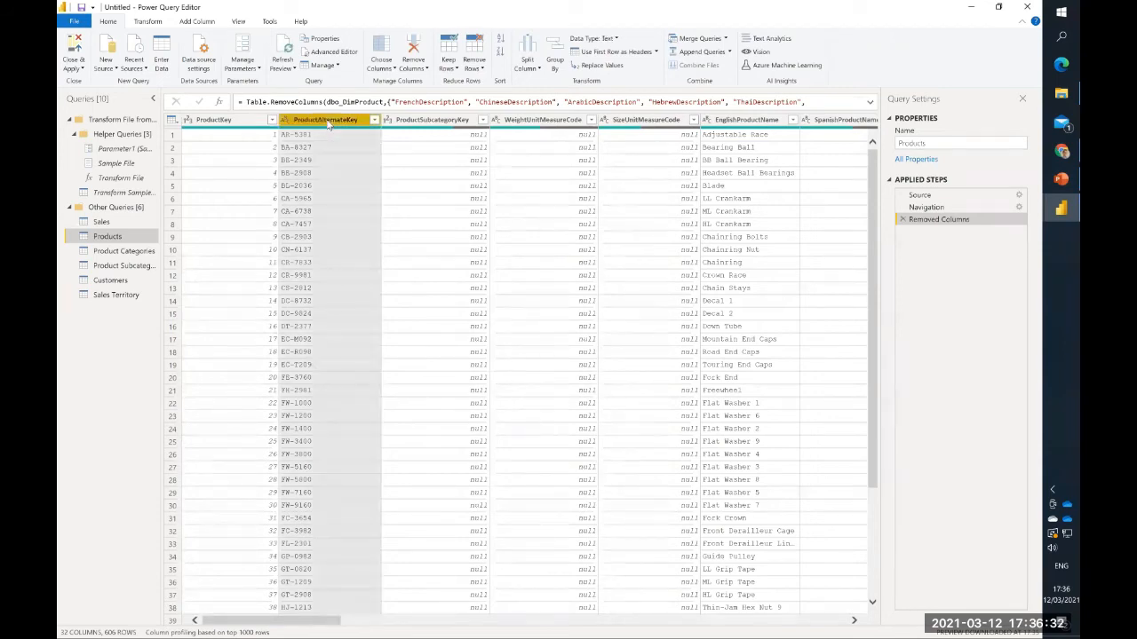
right_click(327, 125)
click(354, 142)
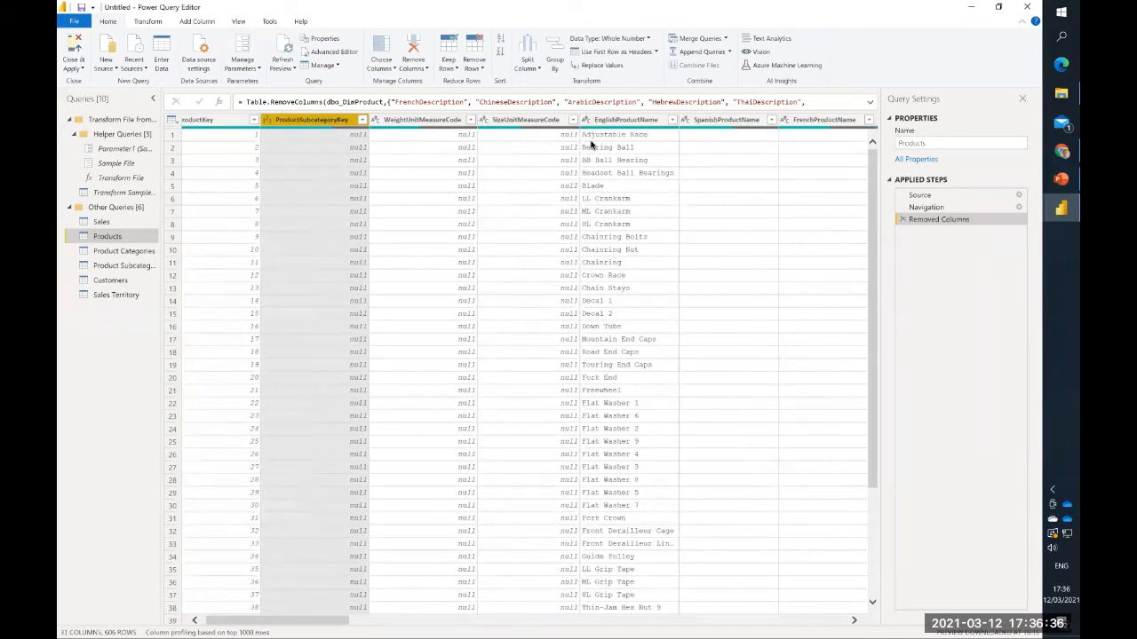
- Remove the SpanishProductName and FrenchProductName columns from the Products query
scroll(590, 144, right, 4)
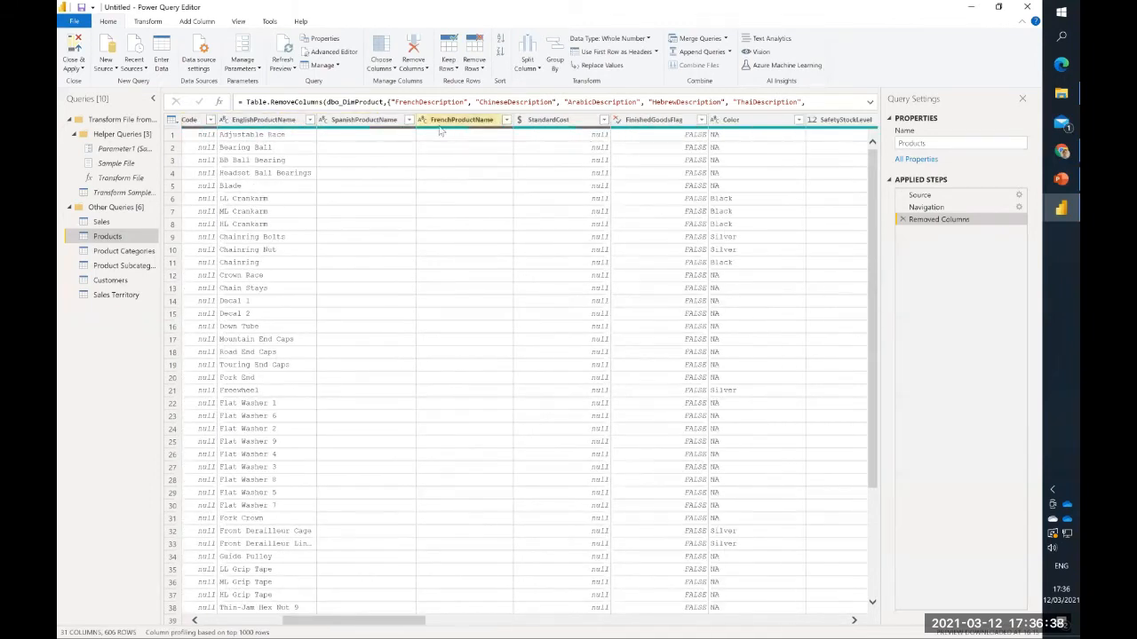
click(366, 121)
ctrl+click(461, 120)
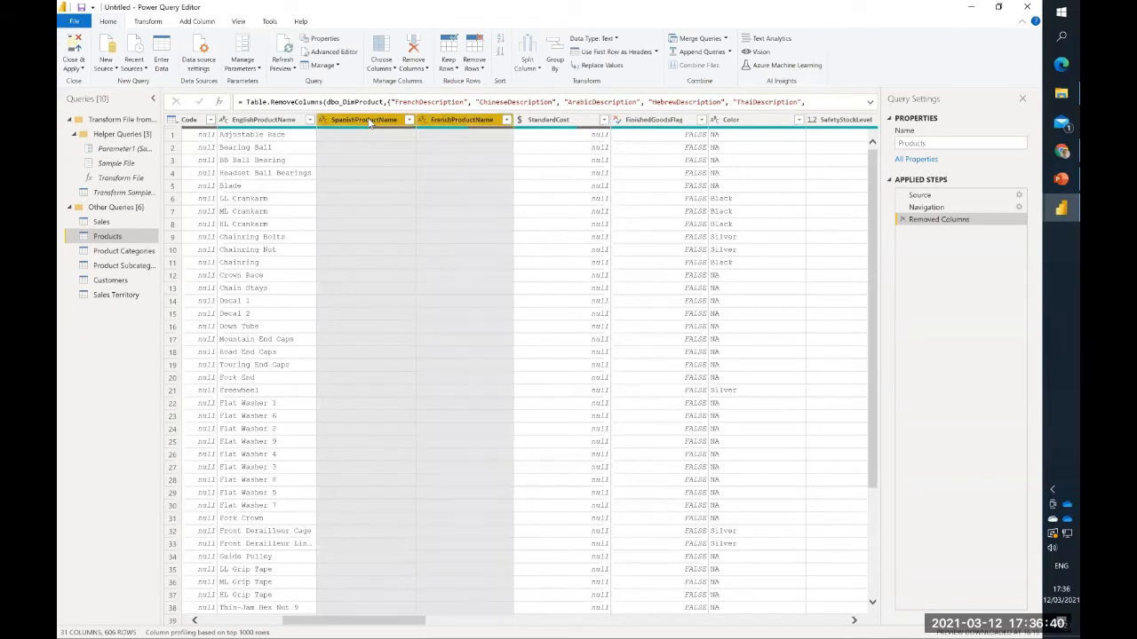
right_click(371, 122)
click(414, 139)
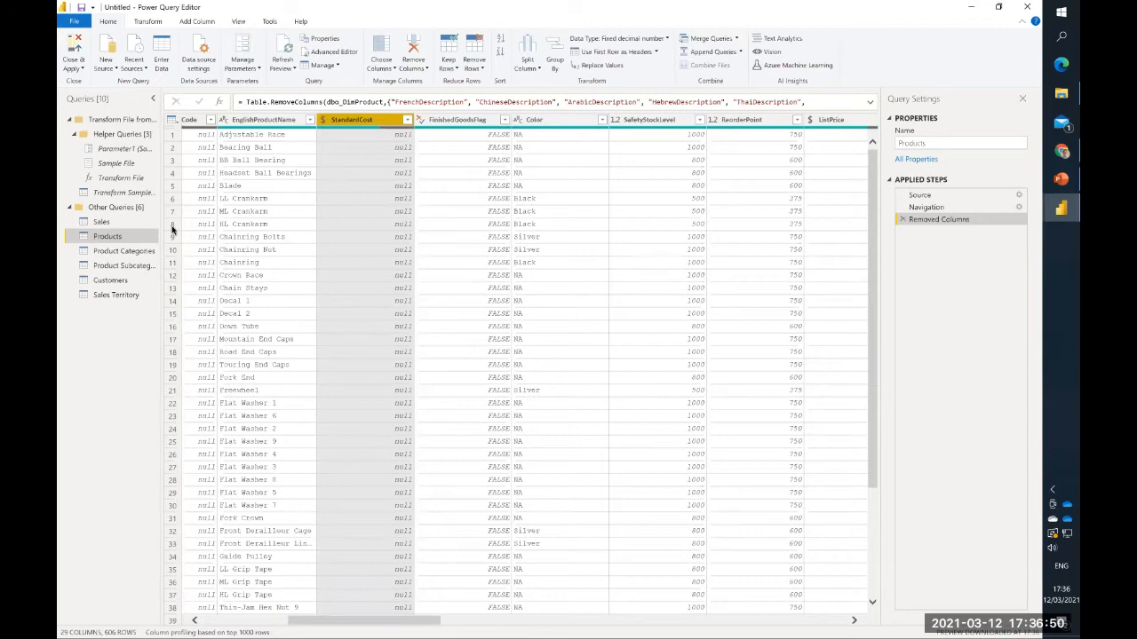
- Remove the SpanishProductCategoryName and FrenchProductCategoryName columns from the Product Categories query
click(140, 252)
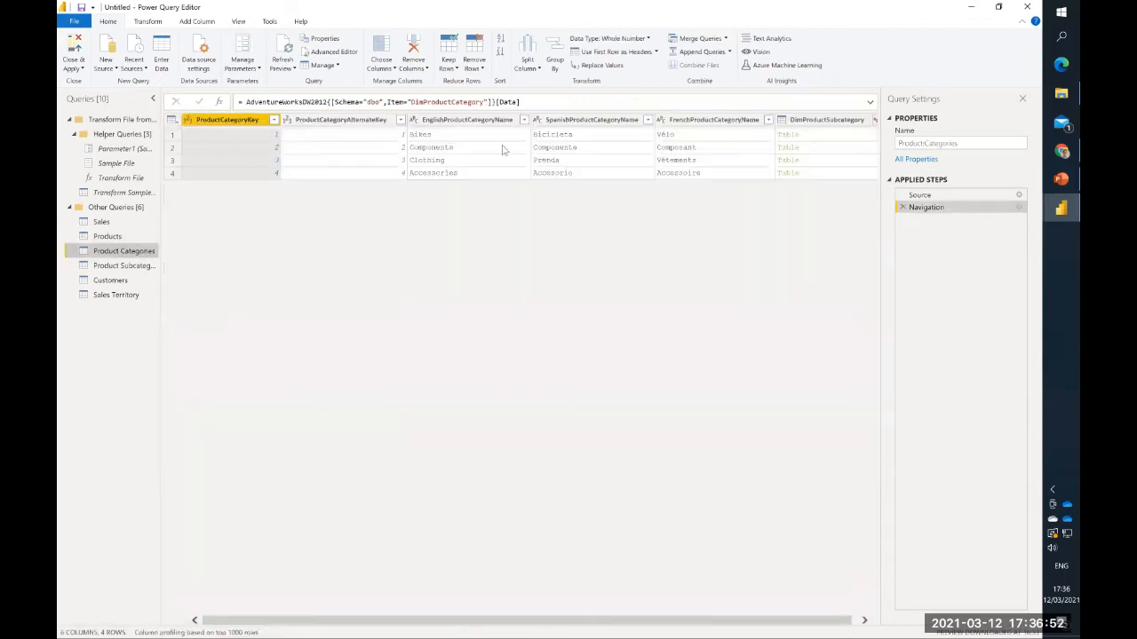
click(589, 120)
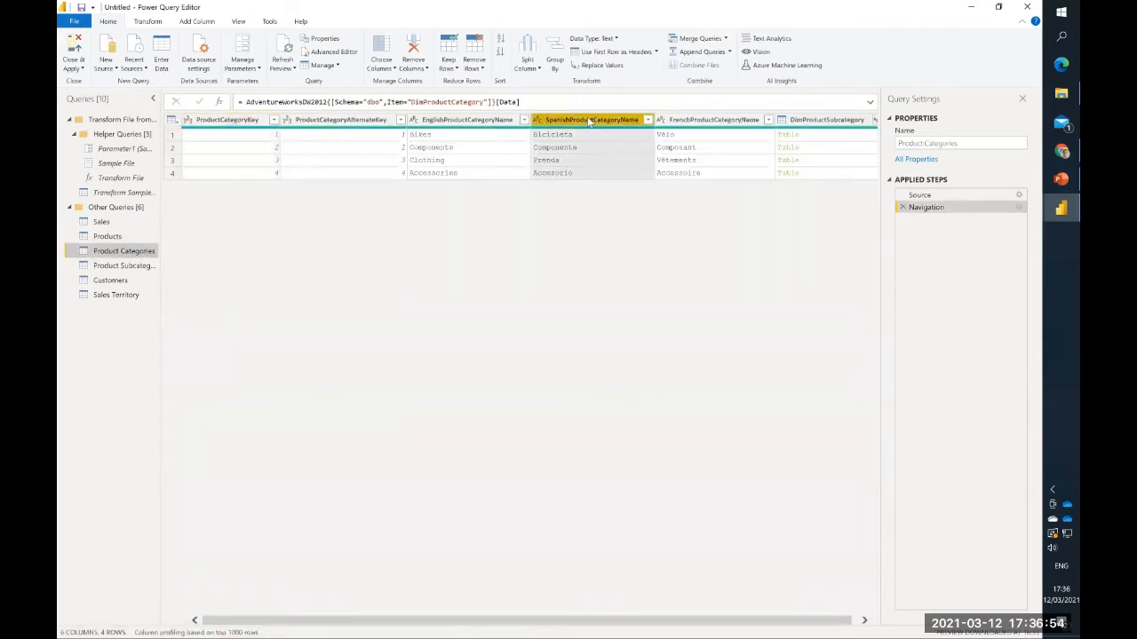
key(shift+Right)
right_click(589, 121)
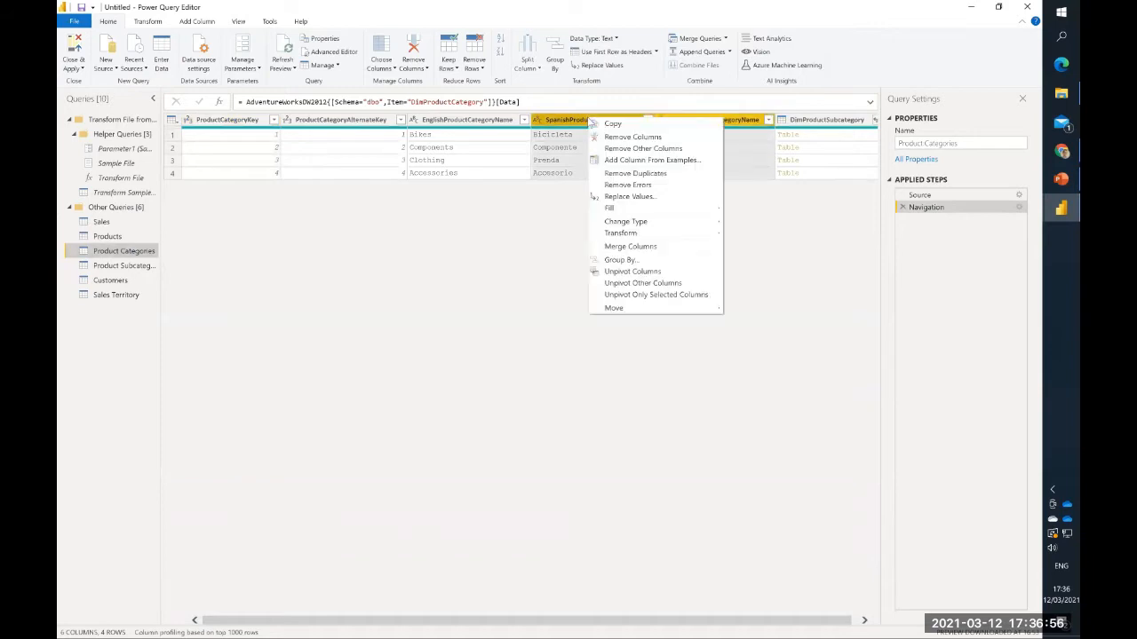
key(Escape)
key(Delete)
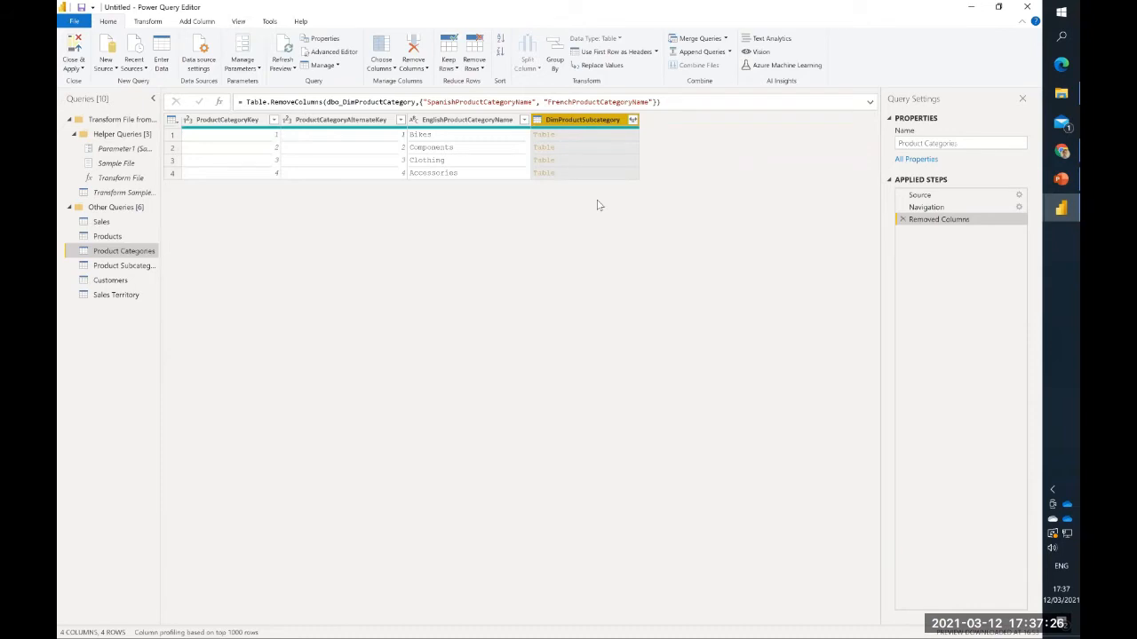
- Remove the SpanishProductSubcategoryName and FrenchProductSubcategoryName columns from the Product Subcategories query
click(133, 266)
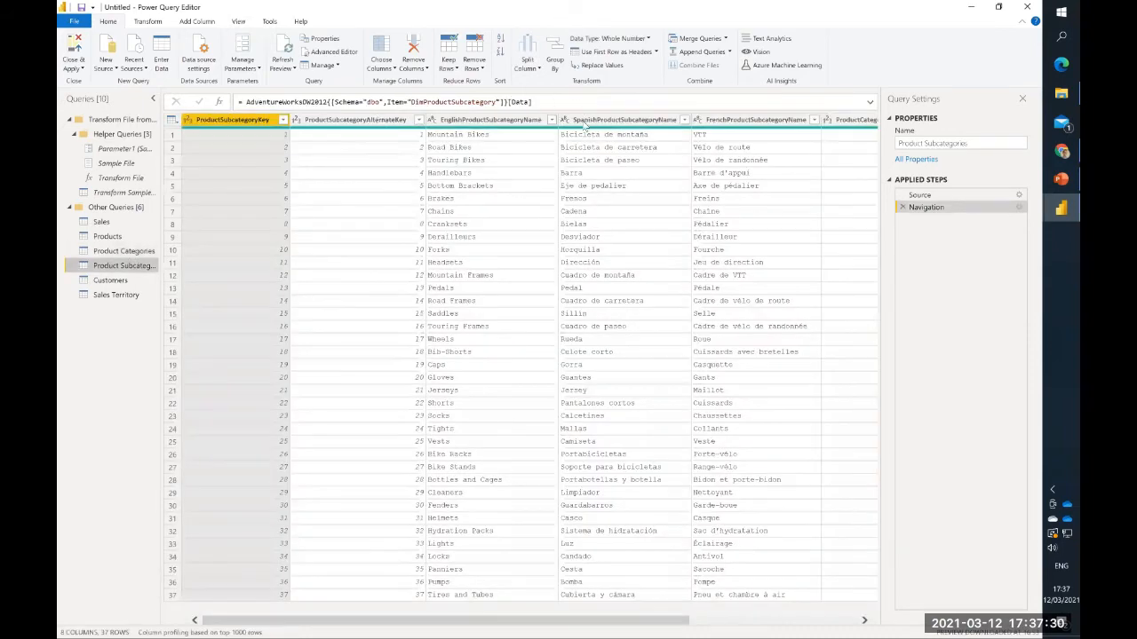
click(584, 124)
ctrl+click(719, 123)
right_click(583, 122)
click(619, 142)
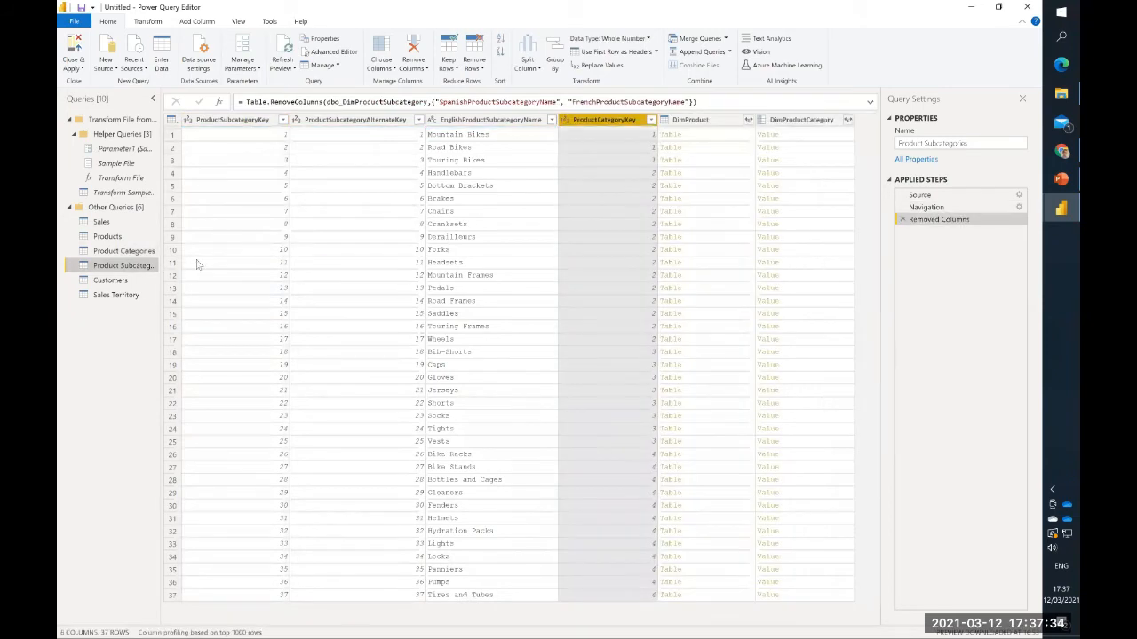
- Add an Age column calculated from the BirthDate column in the Customers query
click(111, 279)
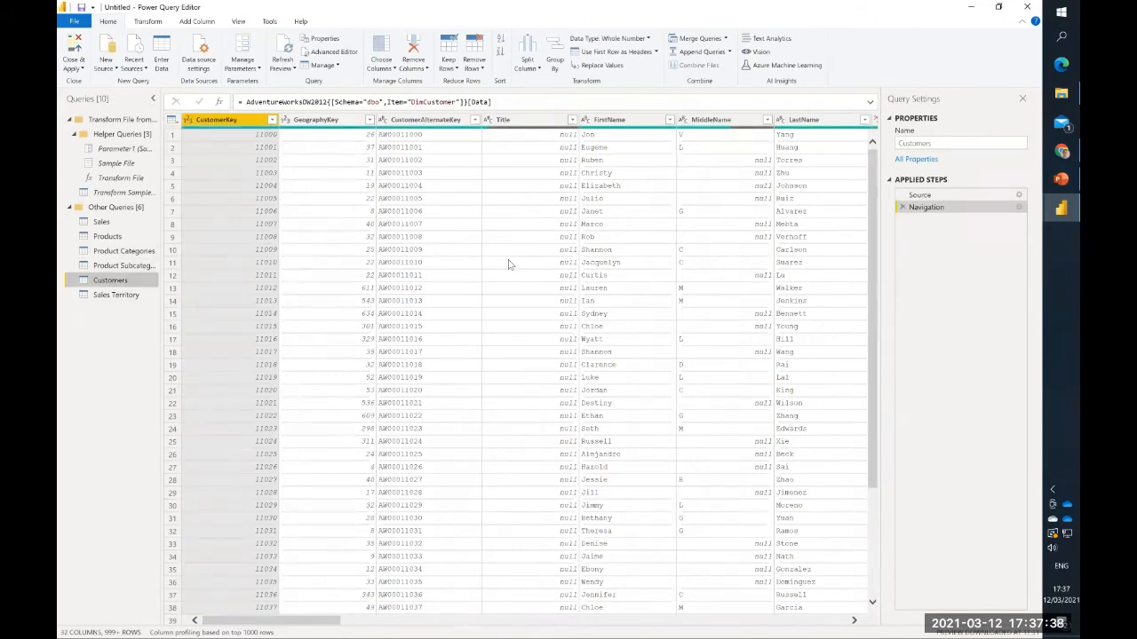
scroll(509, 263, right, 5)
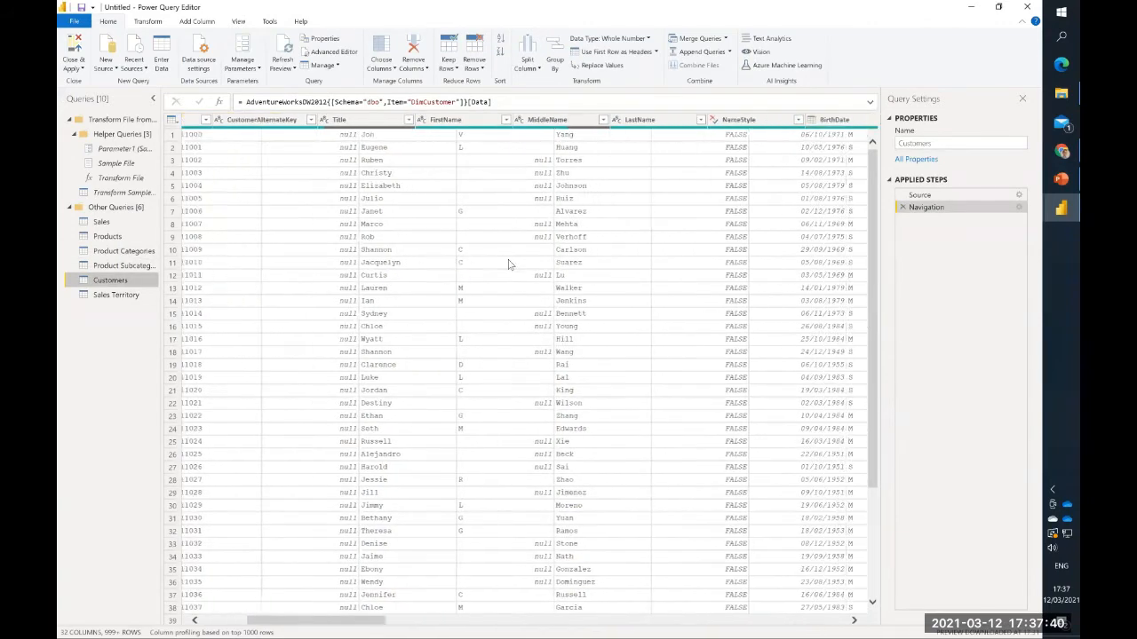
scroll(508, 263, right, 4)
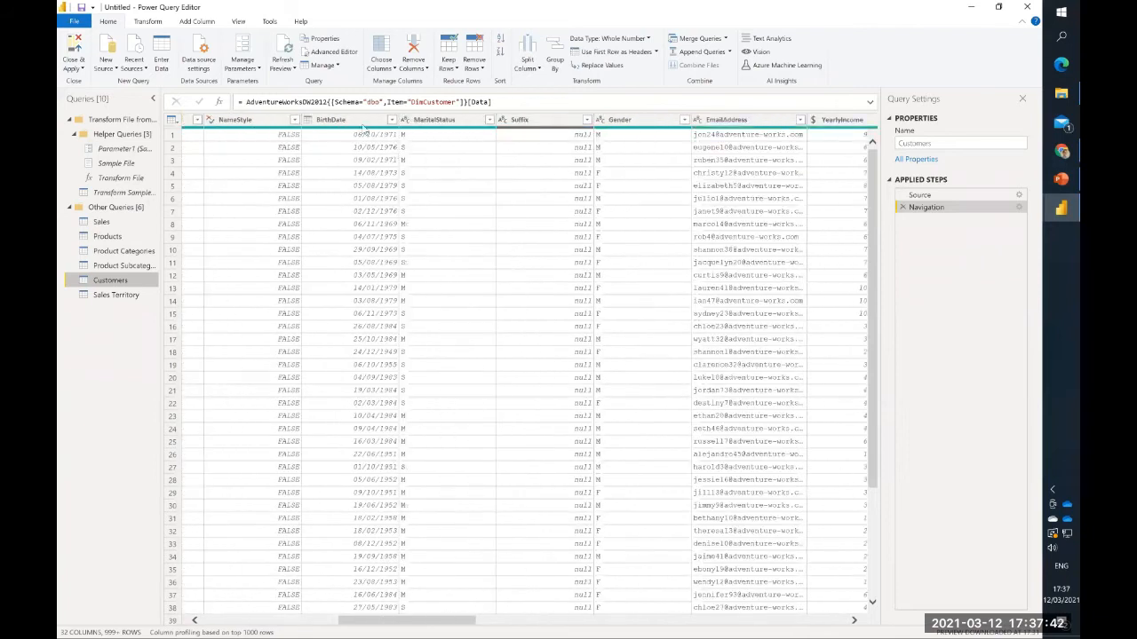
click(351, 120)
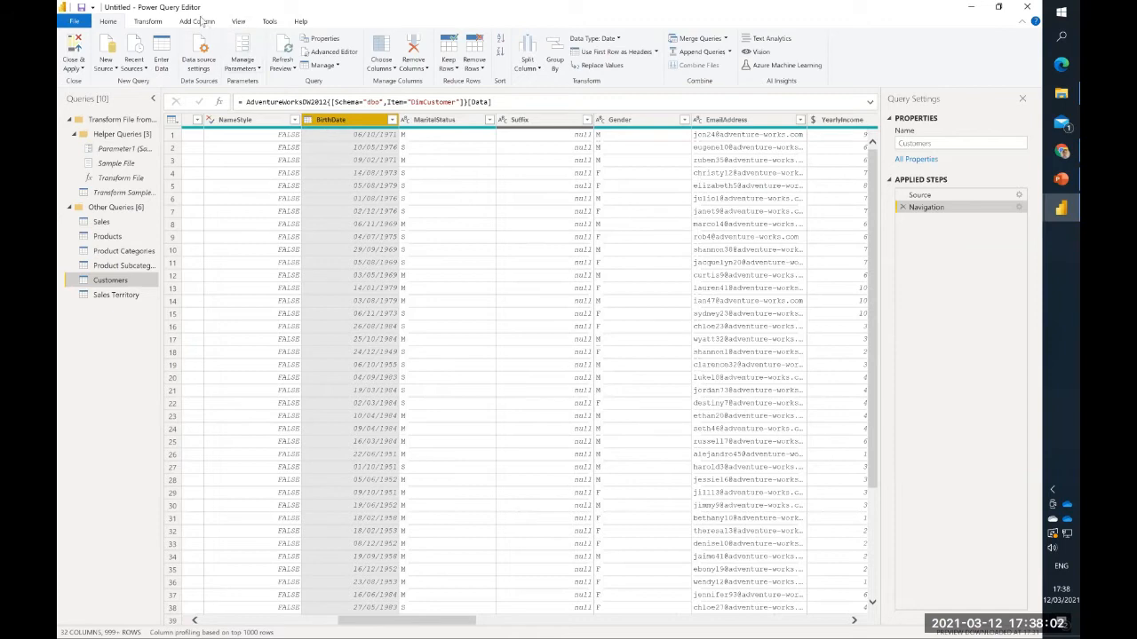
click(199, 21)
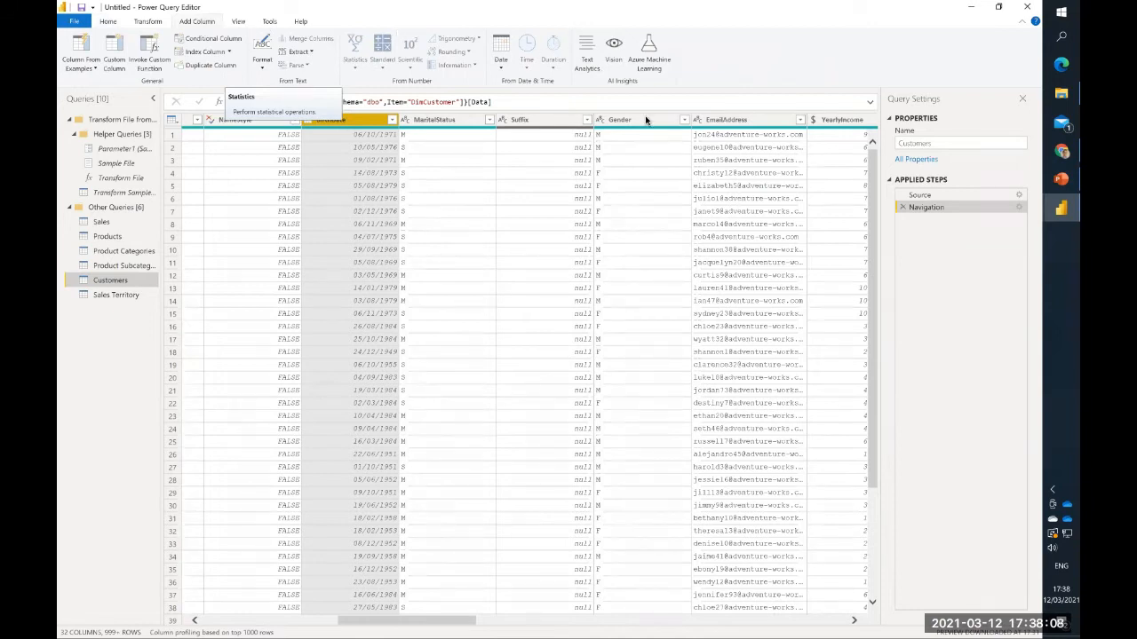
click(502, 62)
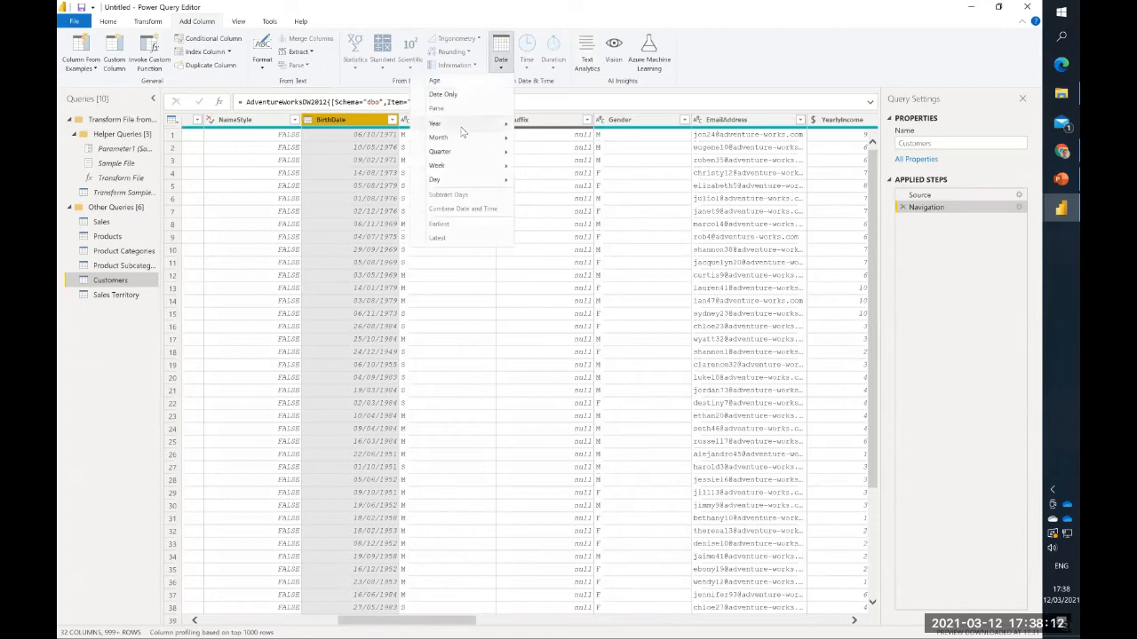
mouse_move(461, 131)
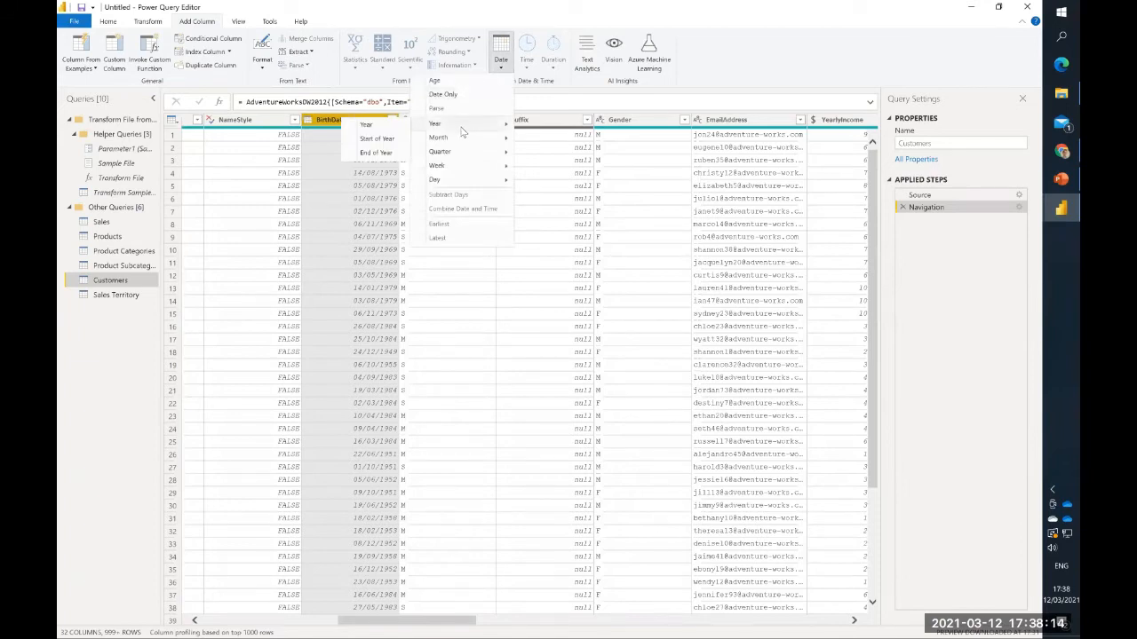
click(453, 82)
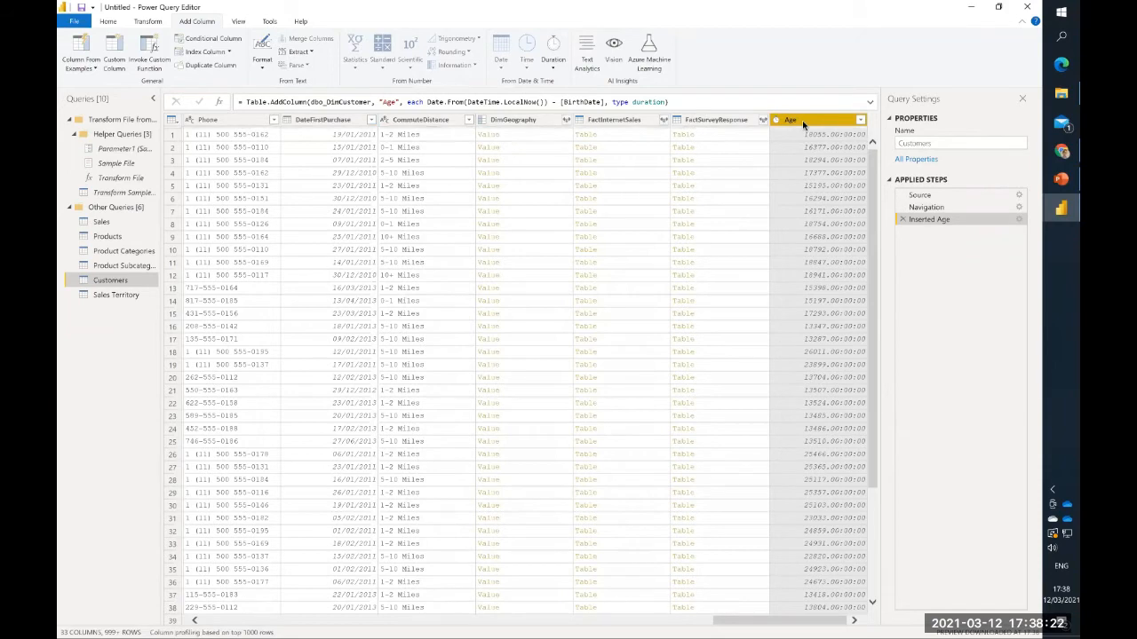
- Add a Total Years column from the Age durations and rename it Customer Age
click(550, 62)
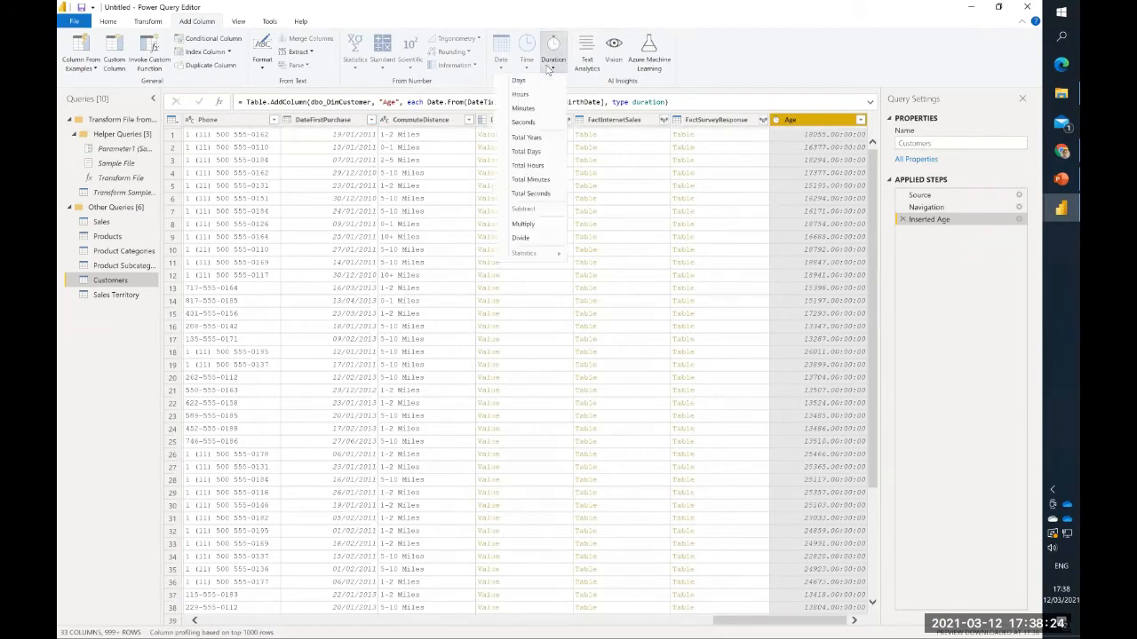
click(527, 137)
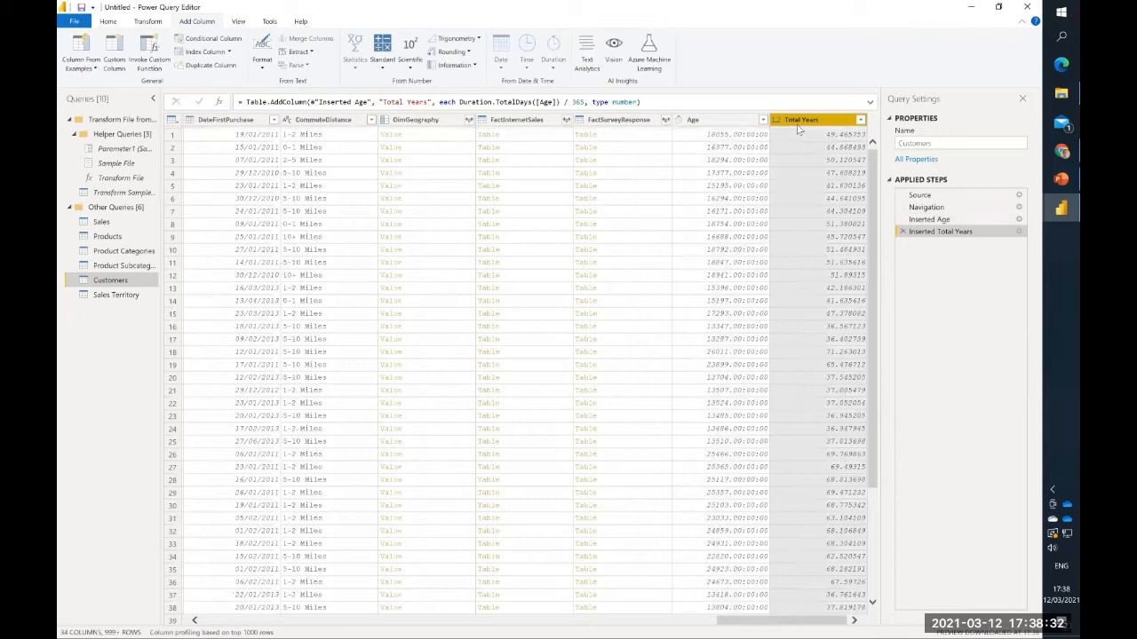
double_click(802, 121)
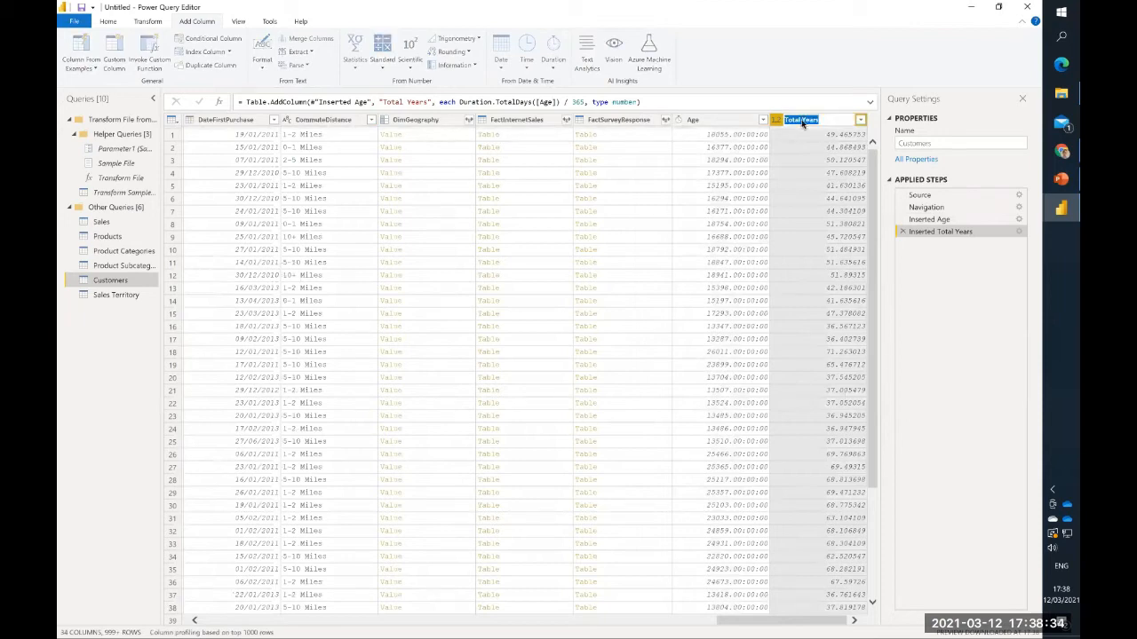
text(Customer Age)
key(Return)
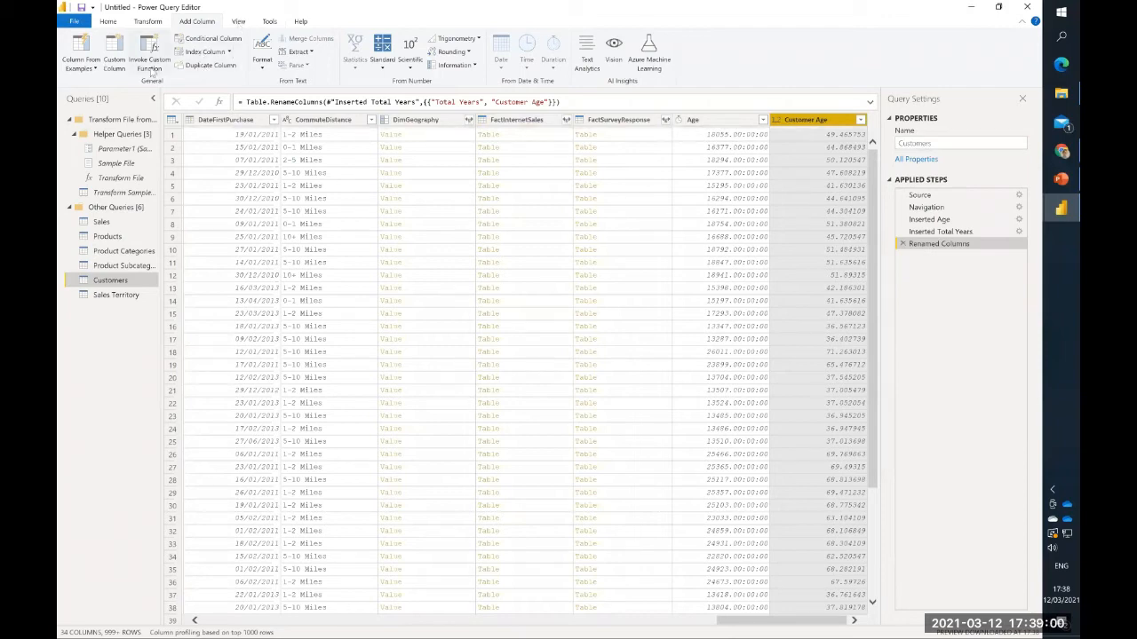
- Start adding a column from examples to the Customers query
click(96, 69)
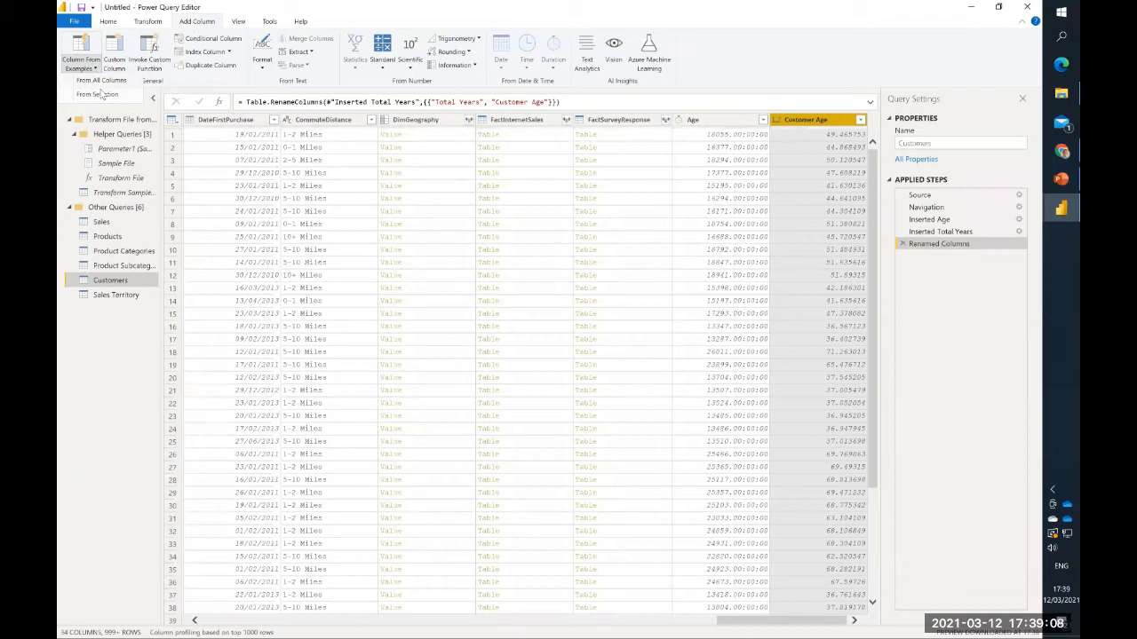
click(78, 57)
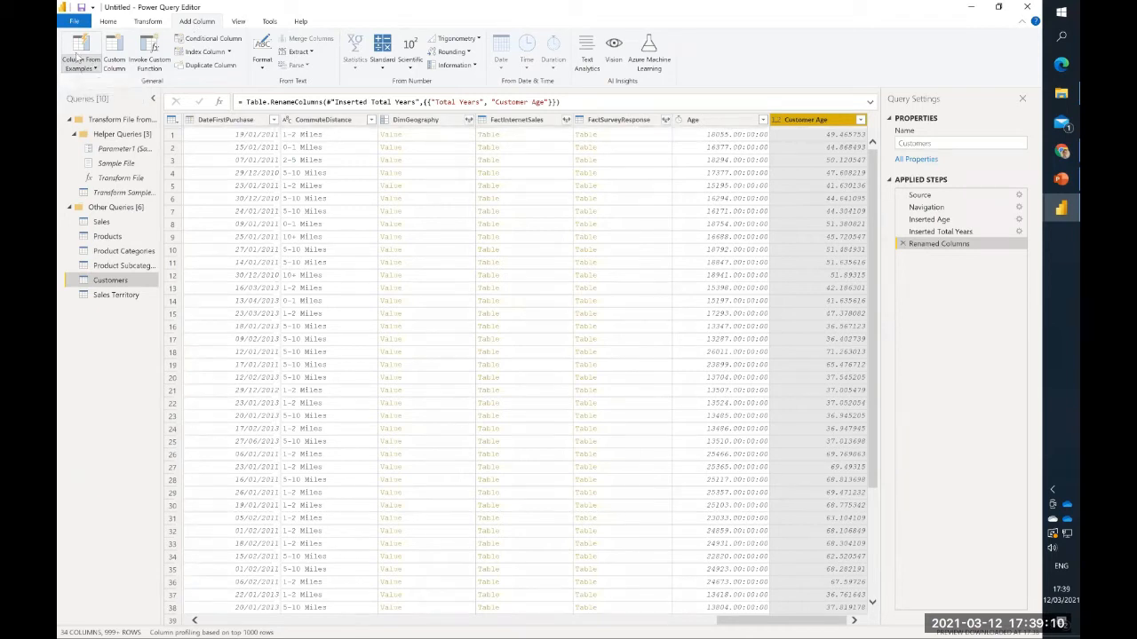
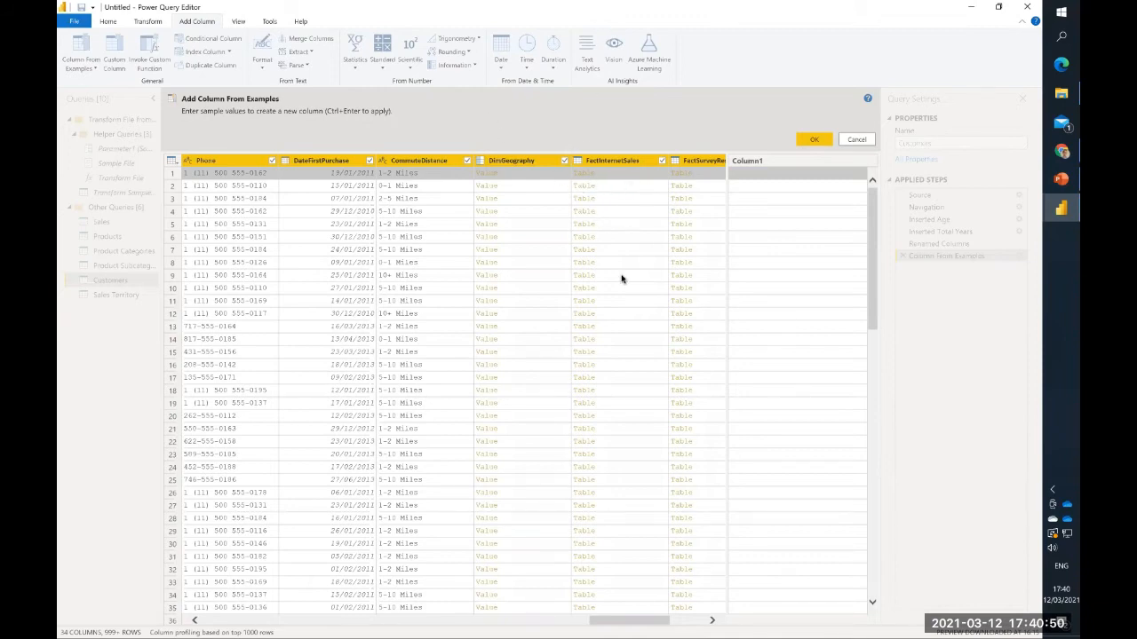
- Name the new column from examples Age Group in the Customers query
click(415, 166)
scroll(435, 181, left, 2)
scroll(435, 181, left, 6)
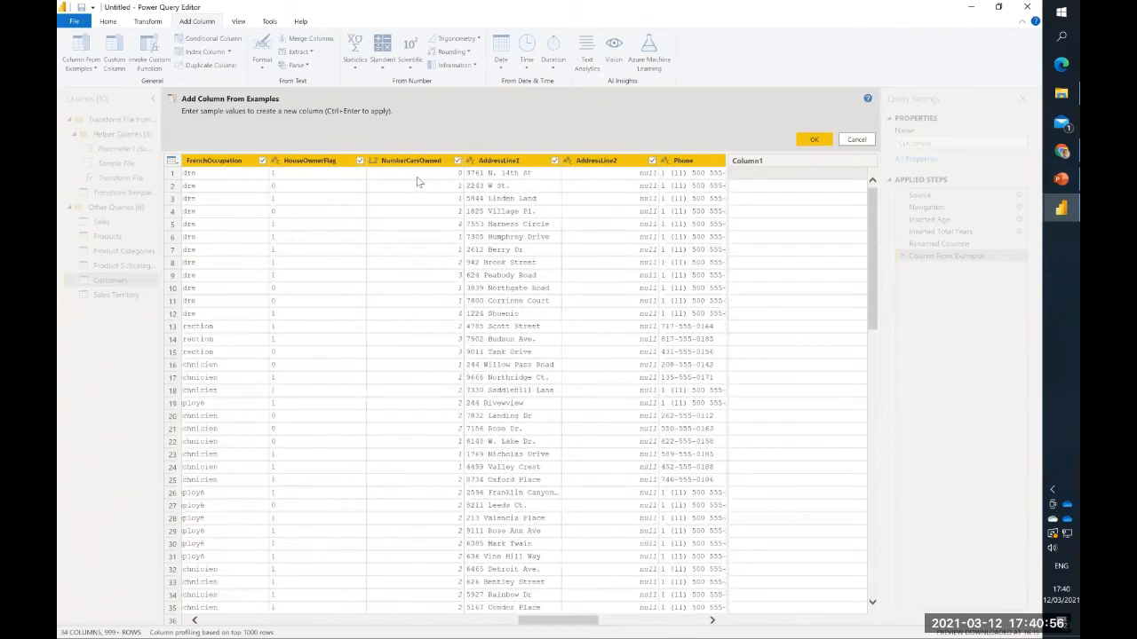
scroll(426, 161, left, 8)
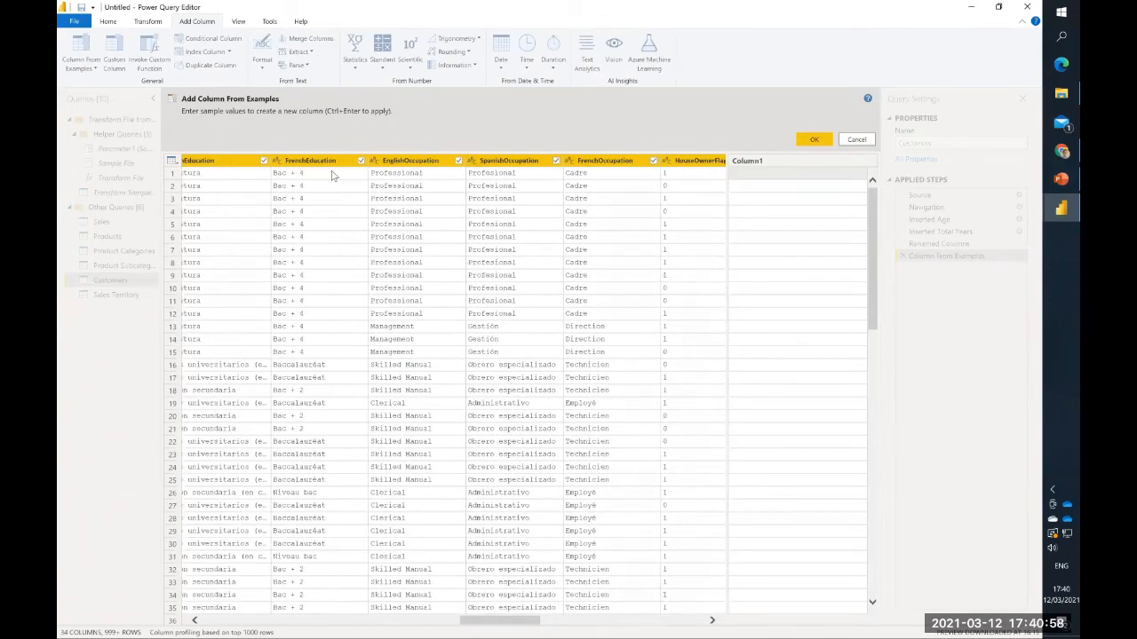
scroll(331, 175, left, 1)
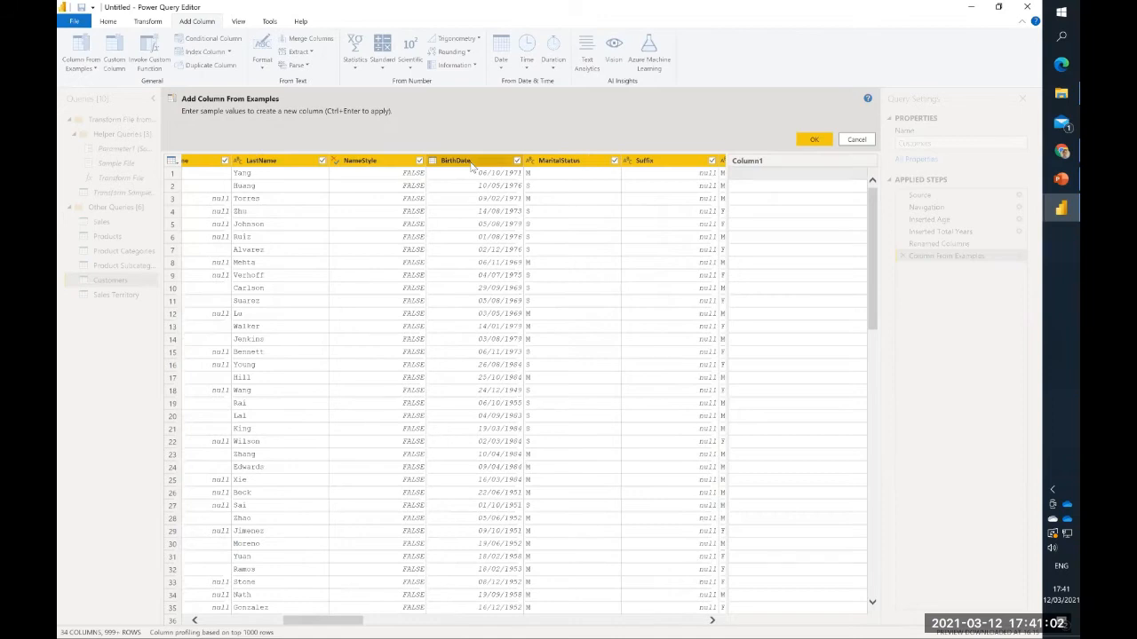
scroll(475, 223, right, 3)
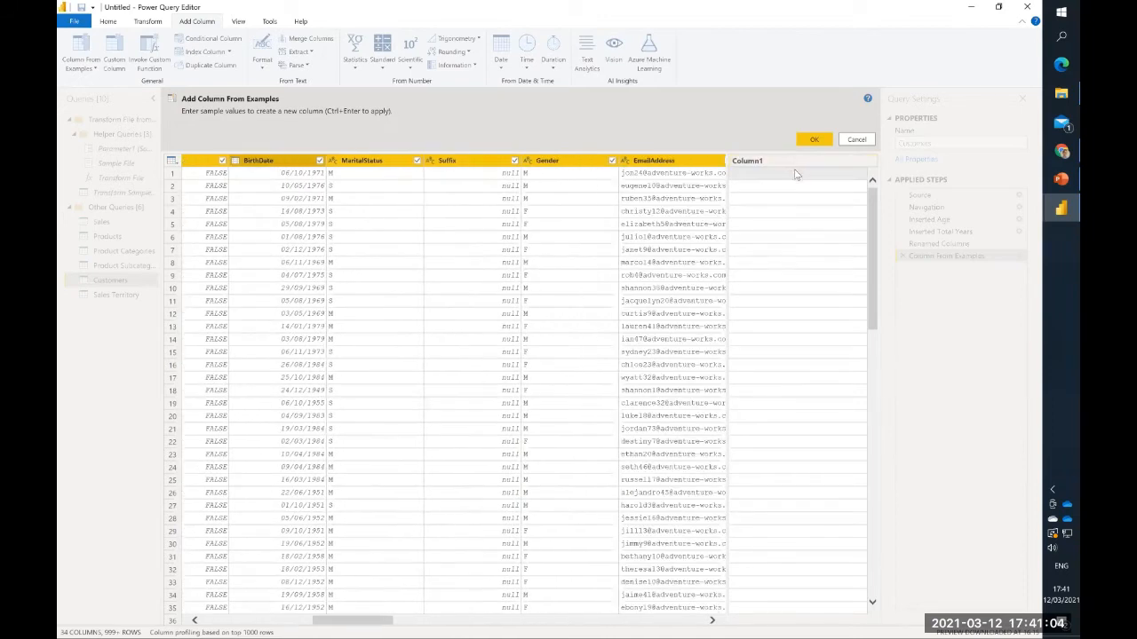
click(795, 164)
double_click(795, 165)
text(Age Group)
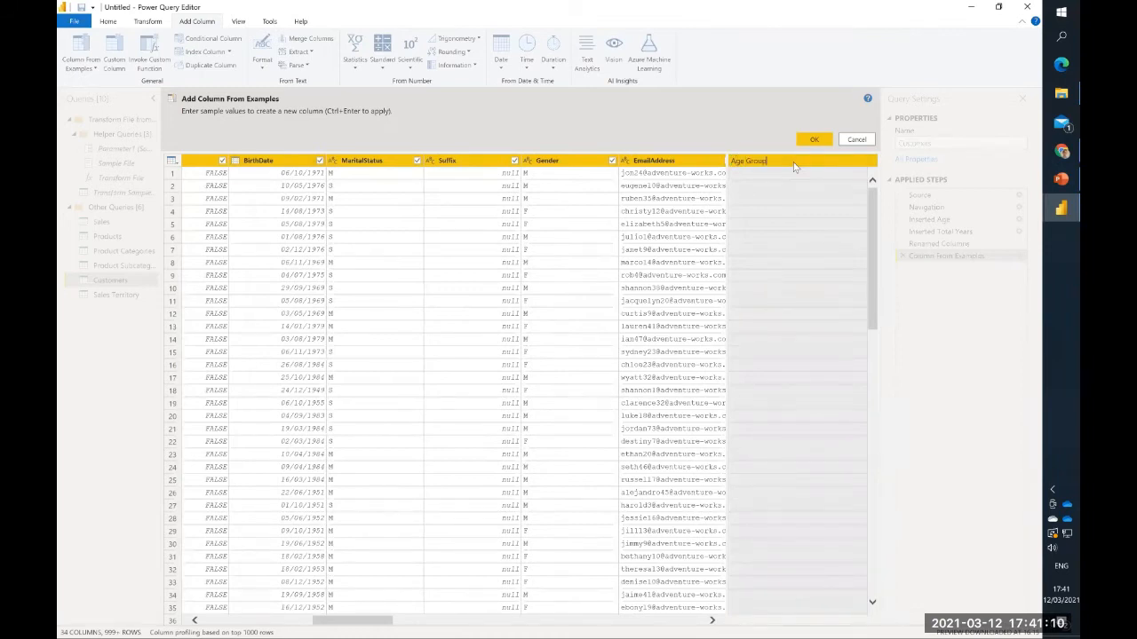
- Give "40 - 50" as the first-row example beside Customer Age and add the Age Group column
click(774, 180)
scroll(618, 218, right, 3)
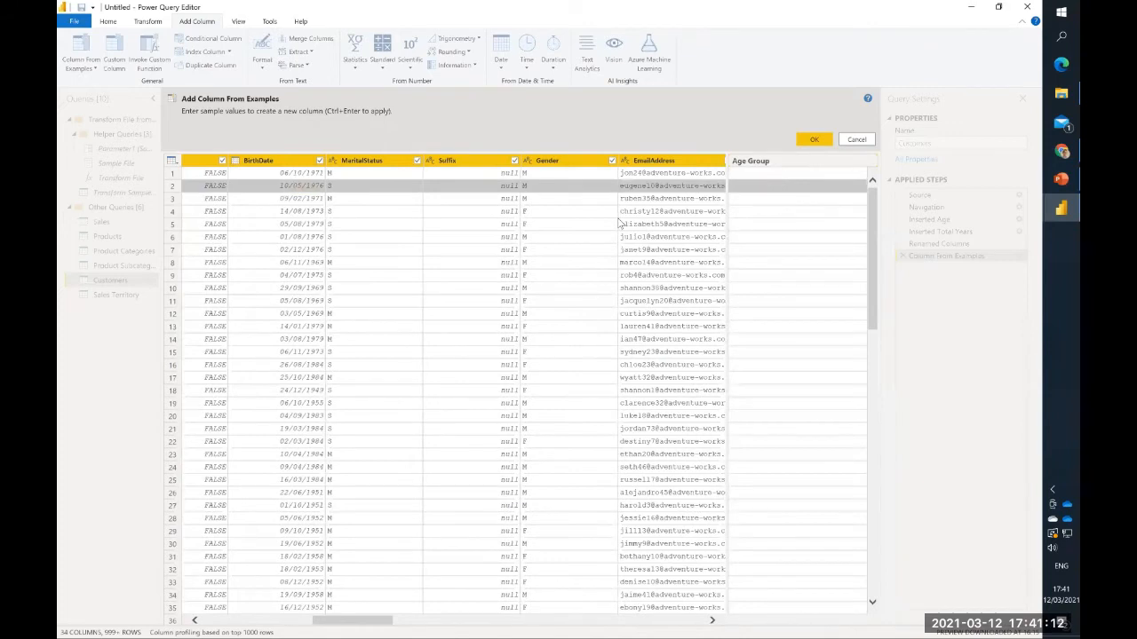
scroll(619, 223, right, 10)
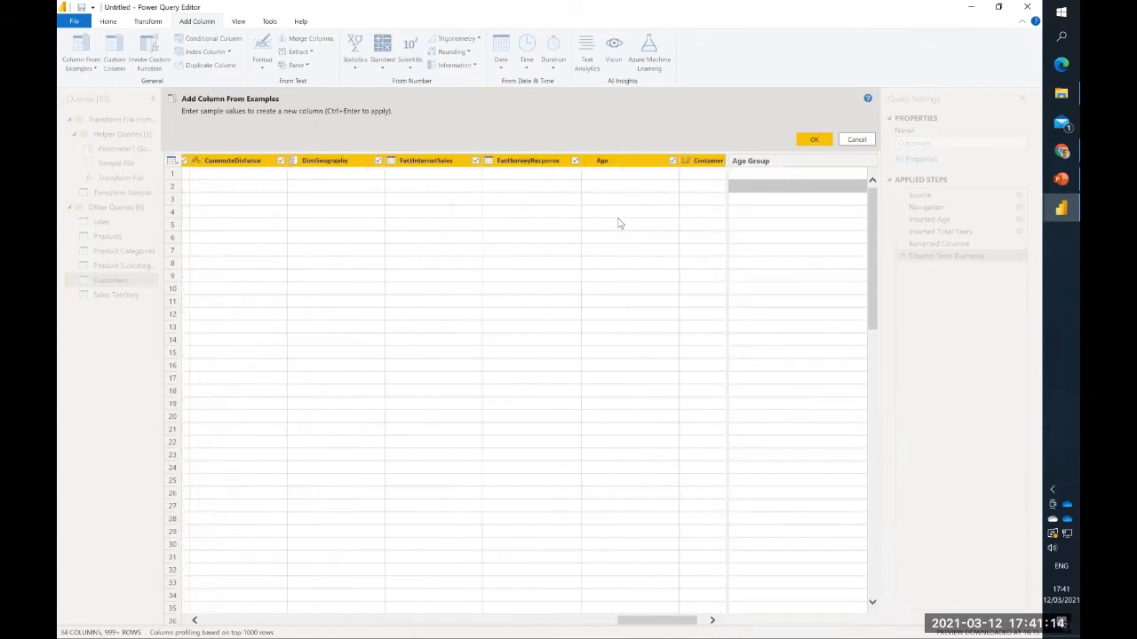
click(809, 175)
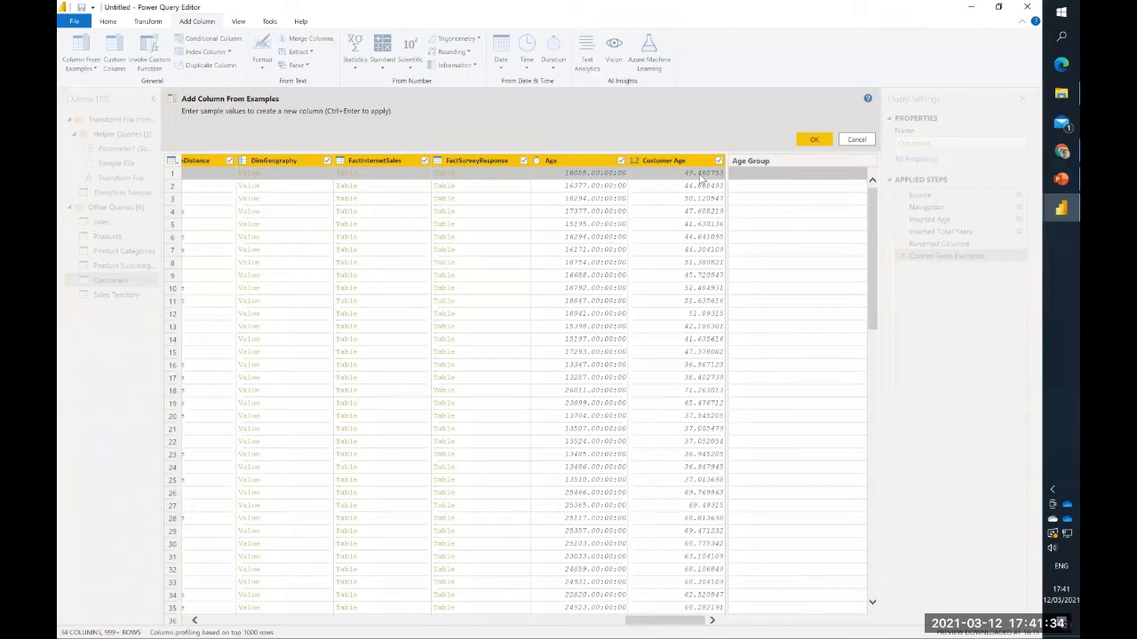
click(754, 180)
text(40)
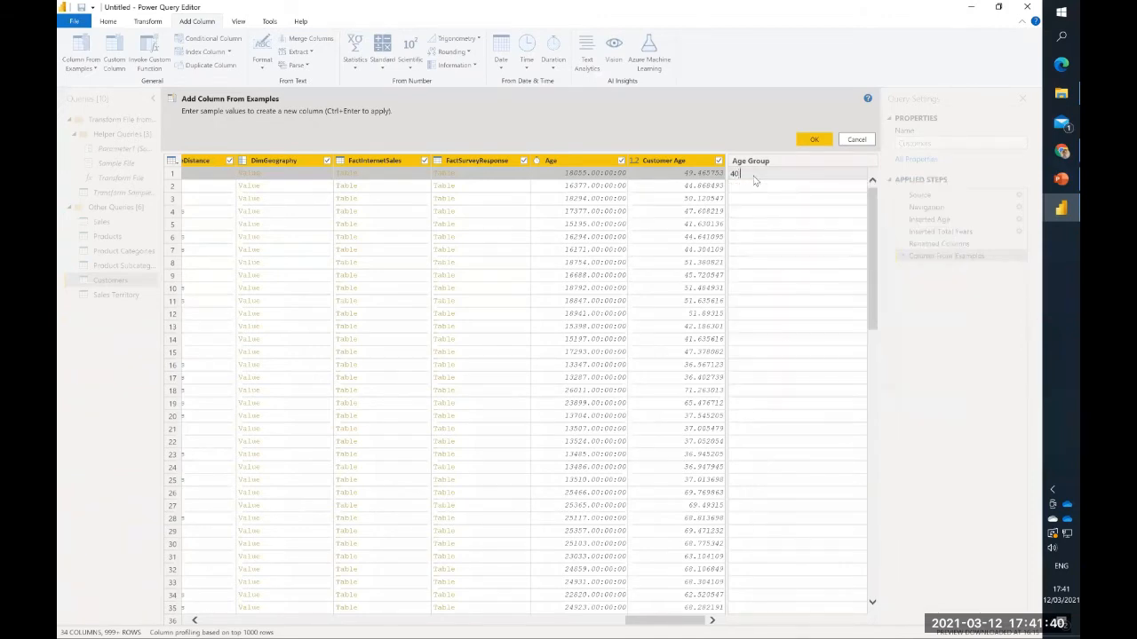
text( - 50)
key(Return)
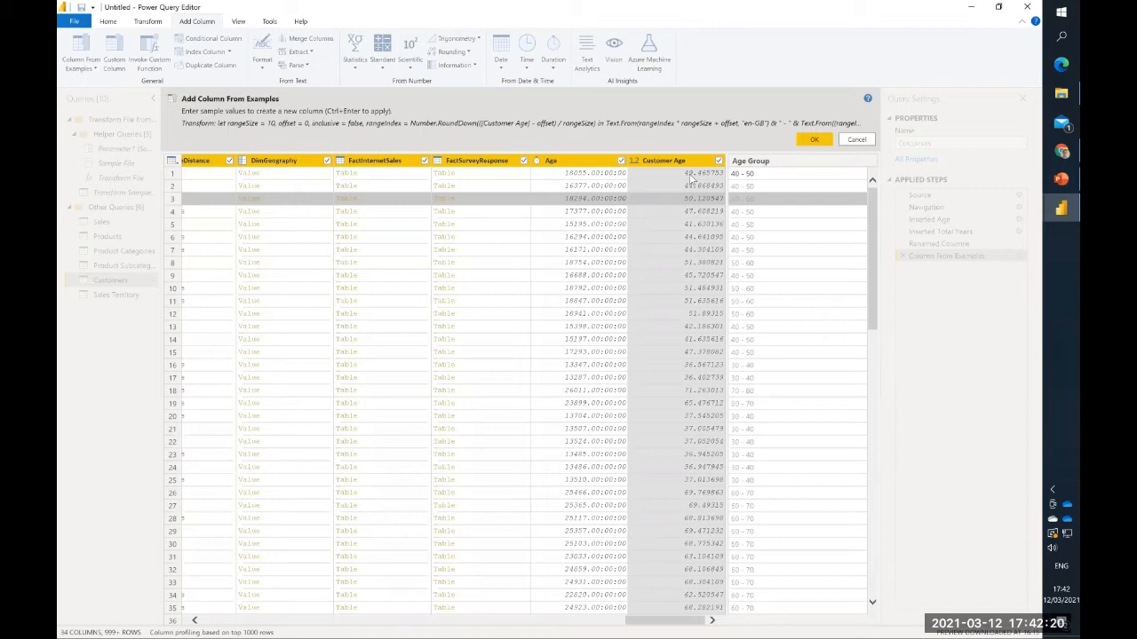
click(814, 140)
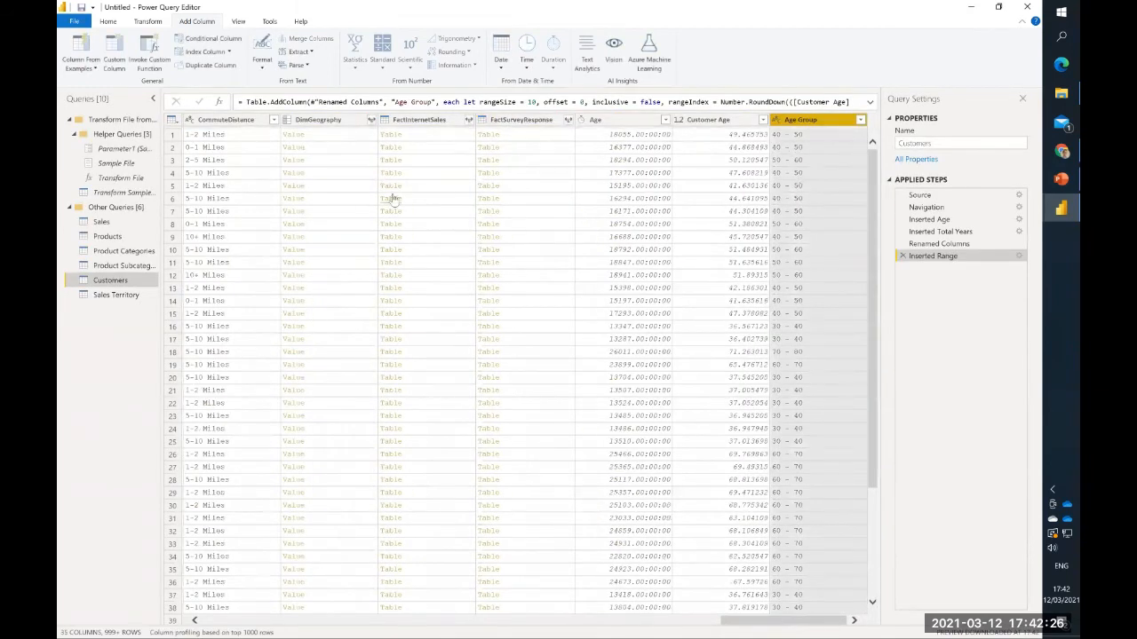
- Check the Sales Territory query, and close and apply all queries to load them into the model
click(110, 298)
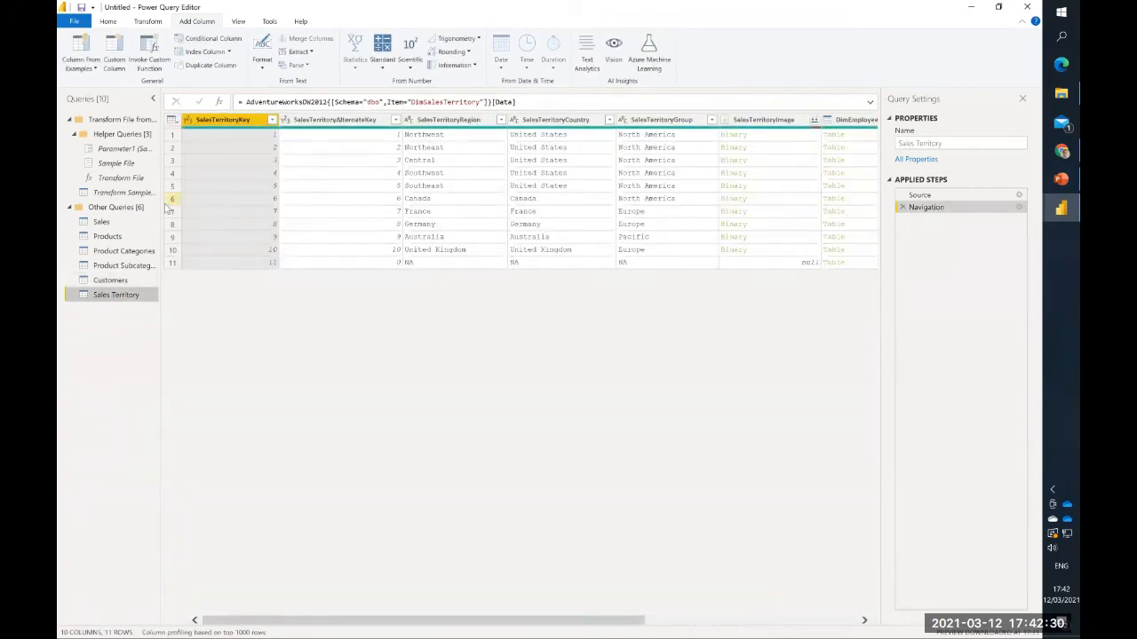
scroll(287, 172, right, 3)
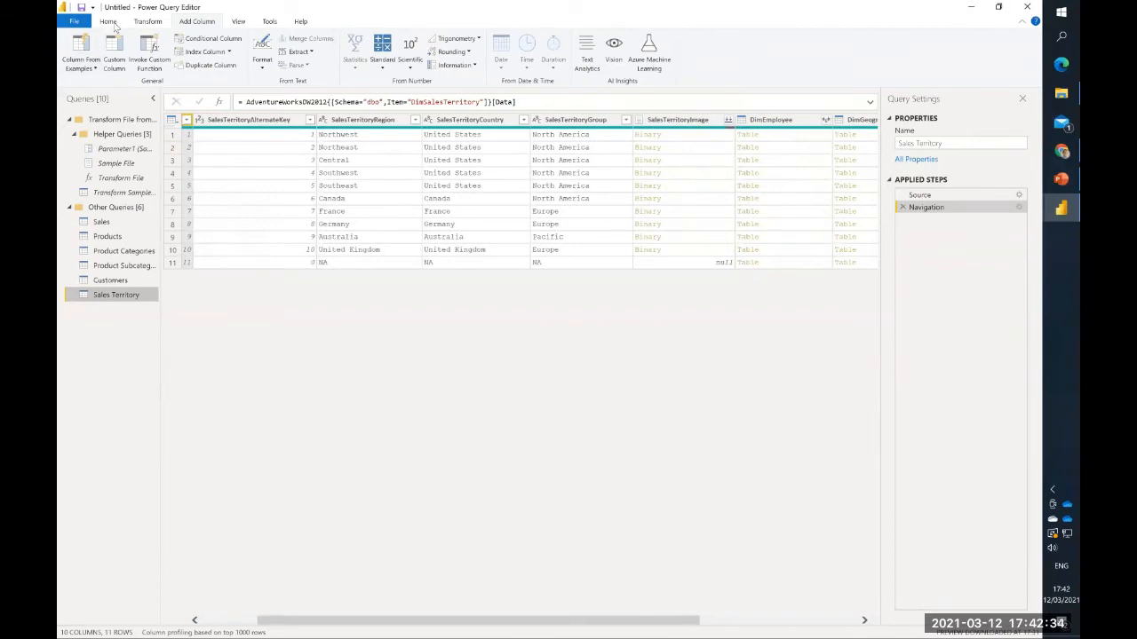
click(111, 23)
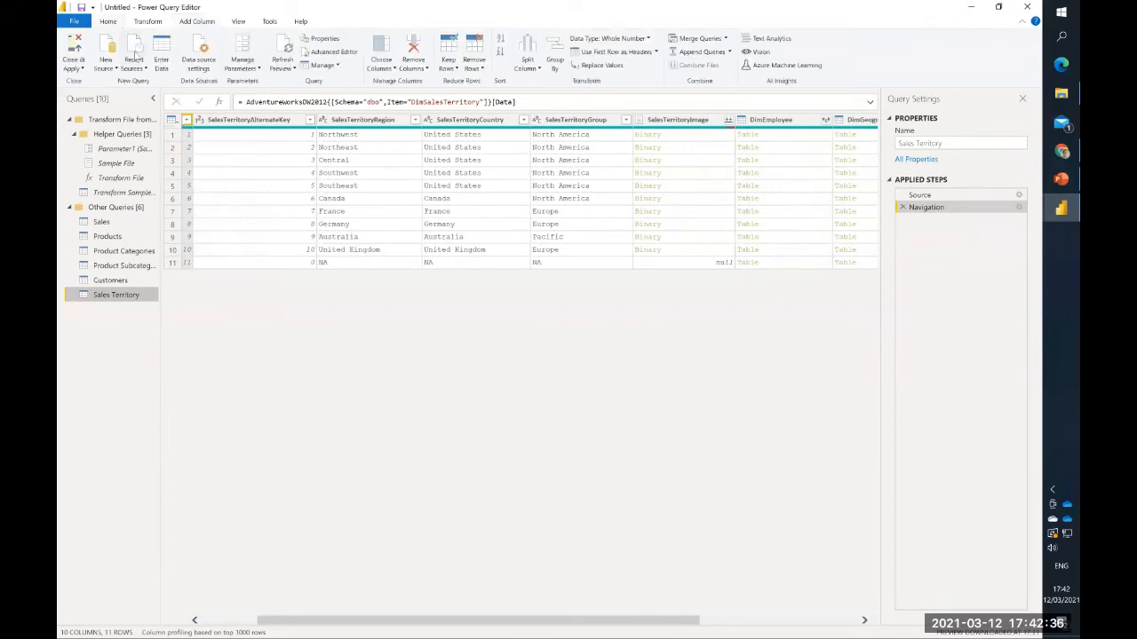
click(71, 53)
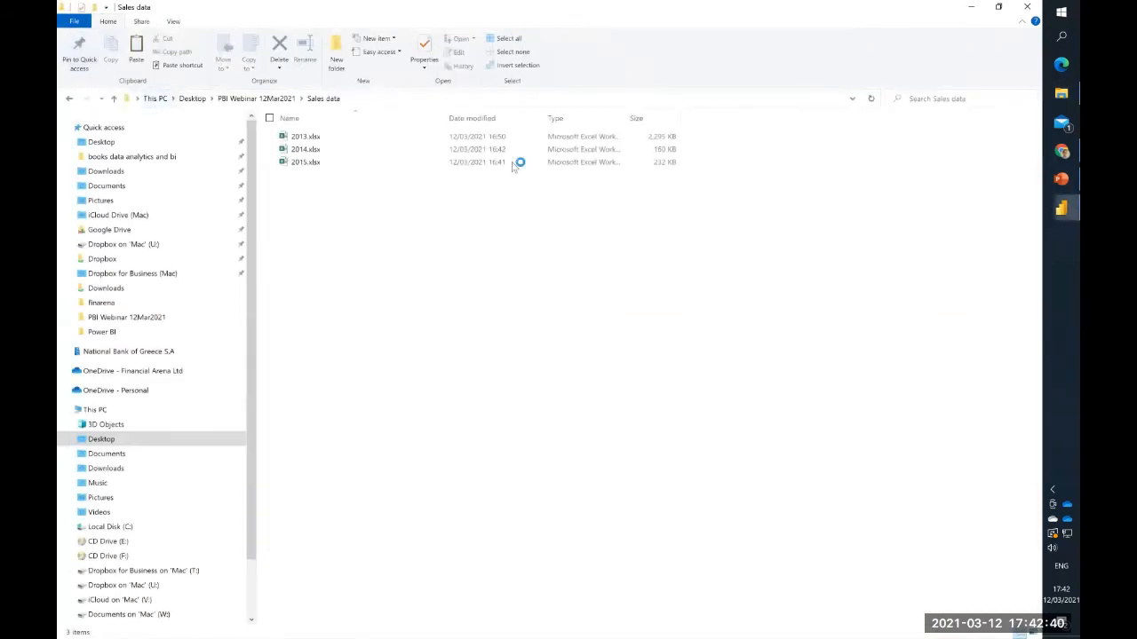
- Minimise the Sales data folder window and close all open browser tabs
click(972, 7)
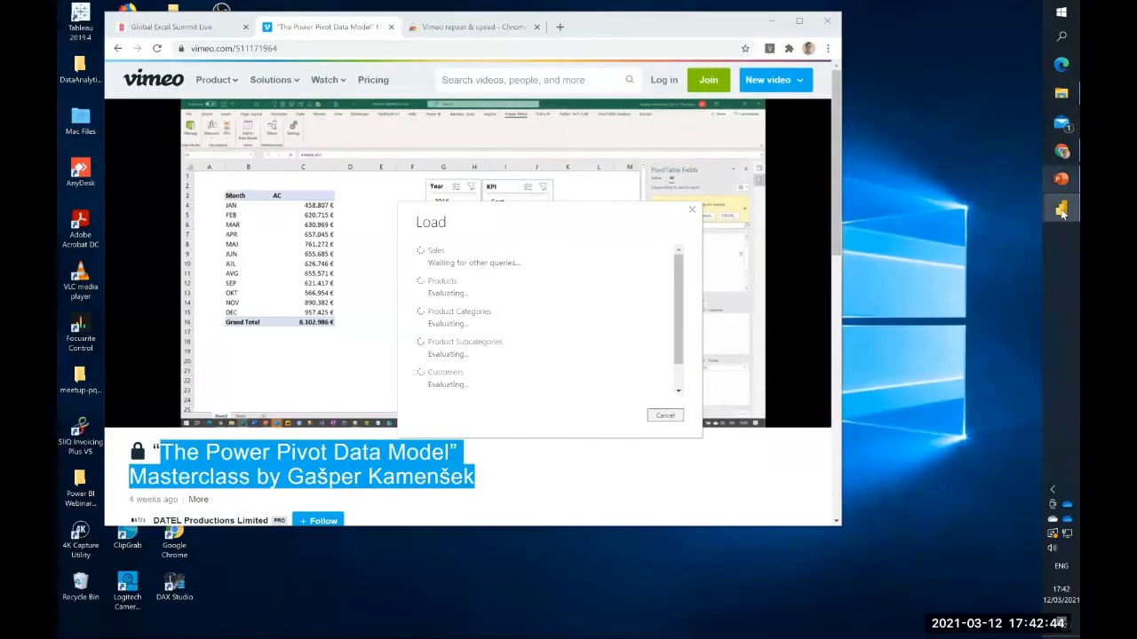
mouse_move(1062, 210)
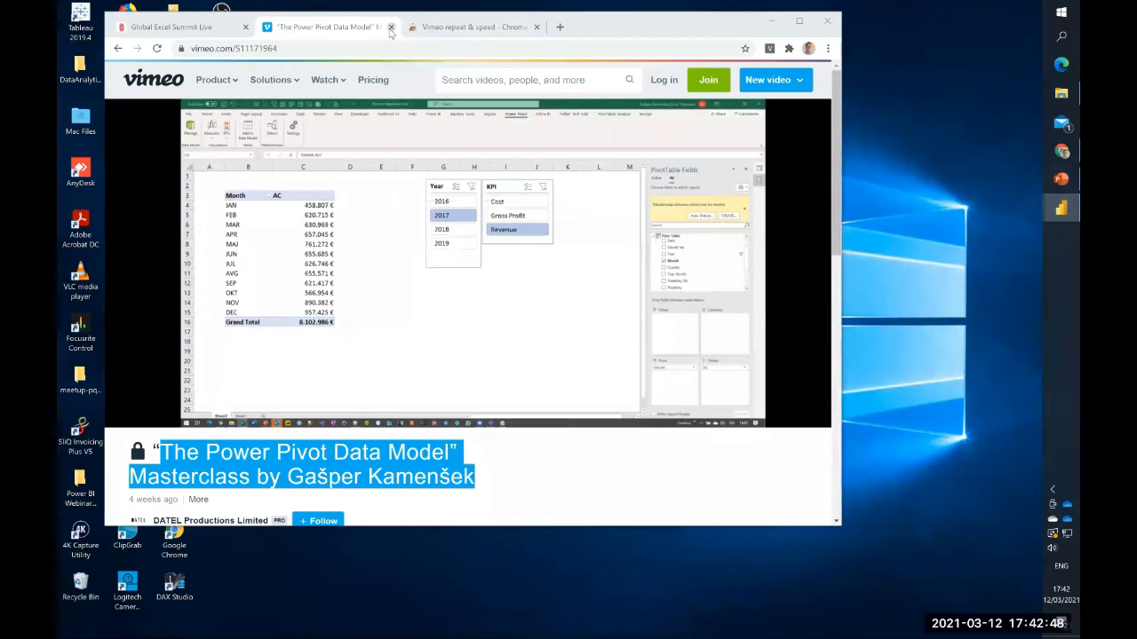
click(391, 26)
click(246, 28)
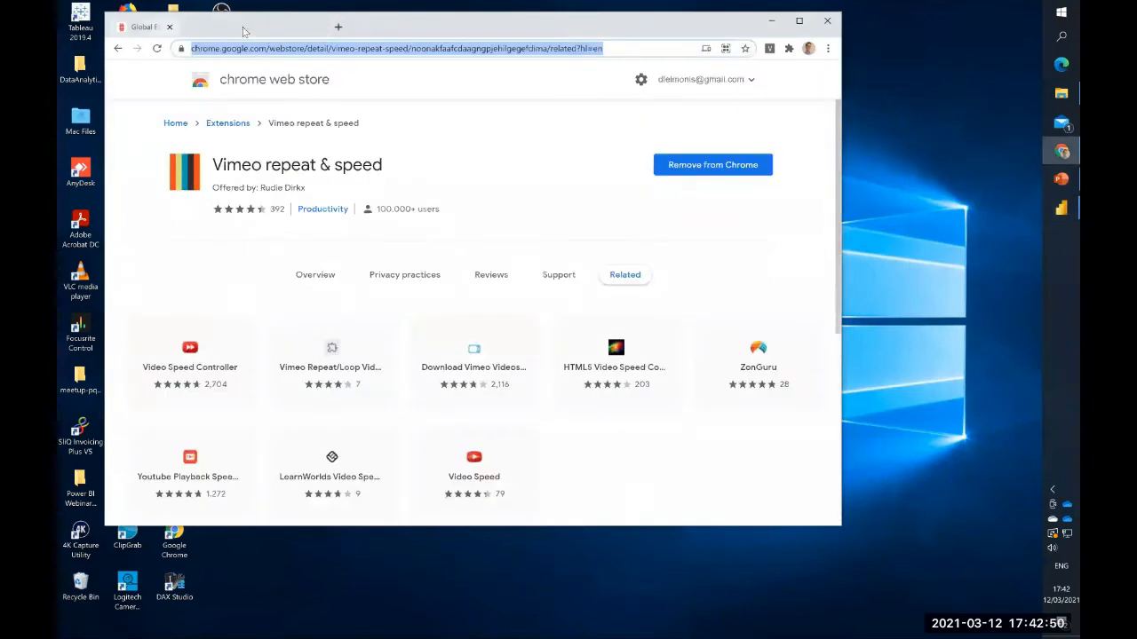
click(245, 27)
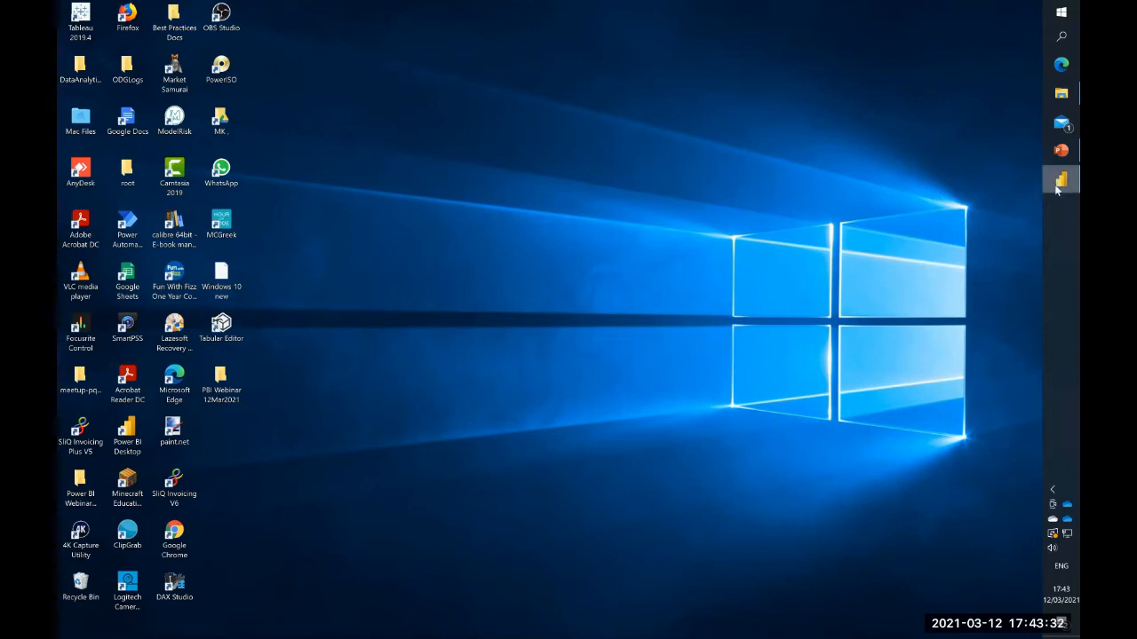
- Switch to Power BI Desktop and widen the Fields pane so the table names are readable
mouse_move(1055, 187)
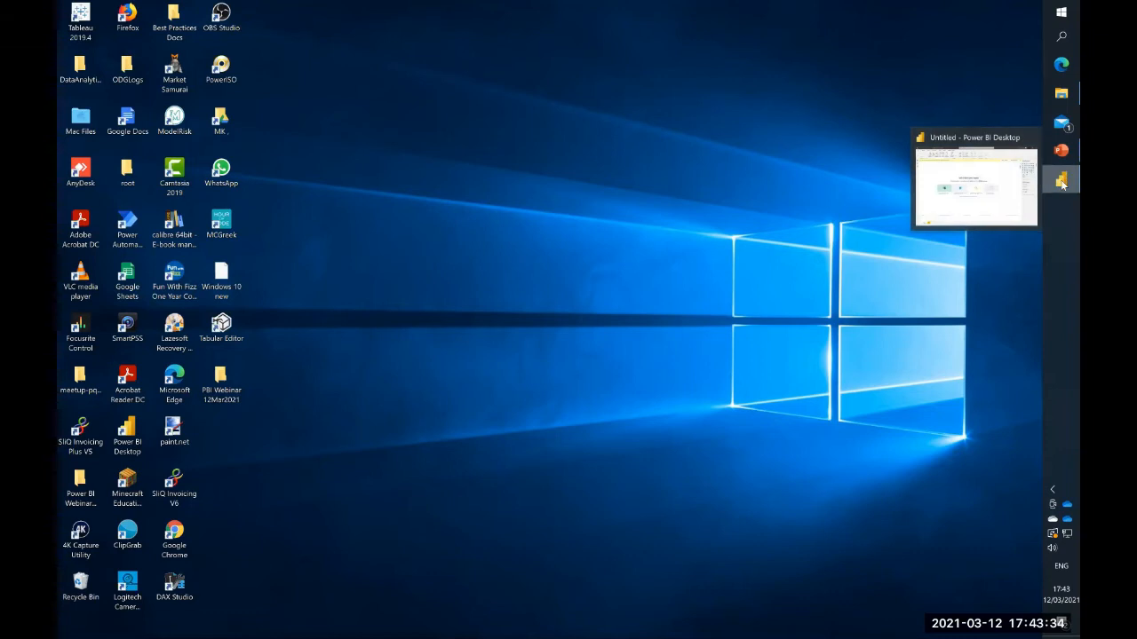
click(995, 189)
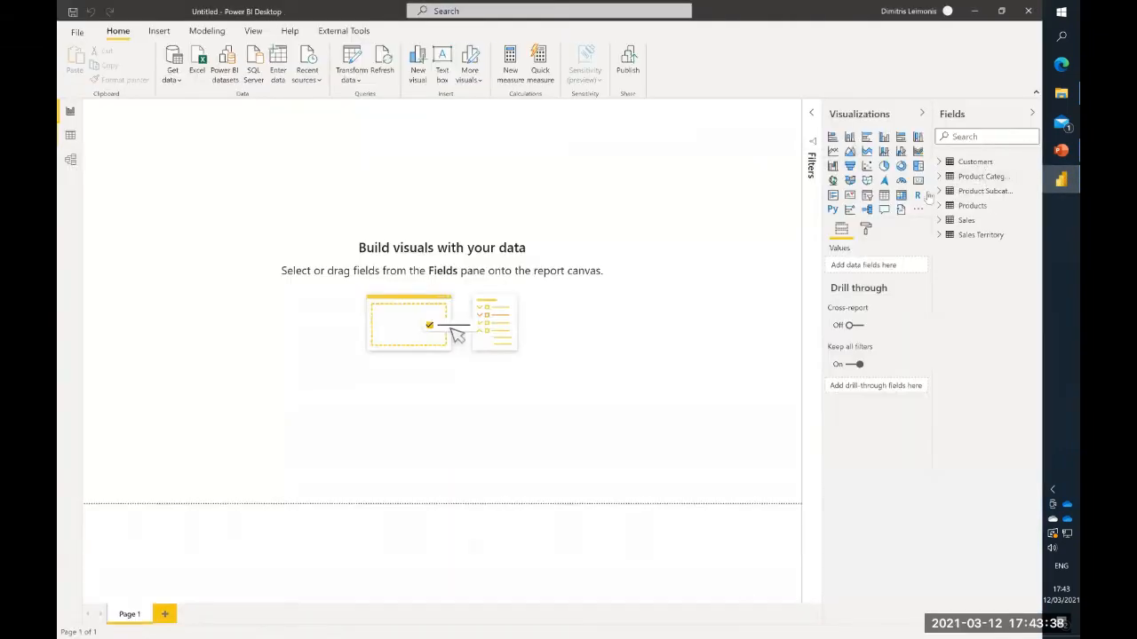
drag(933, 179, 923, 185)
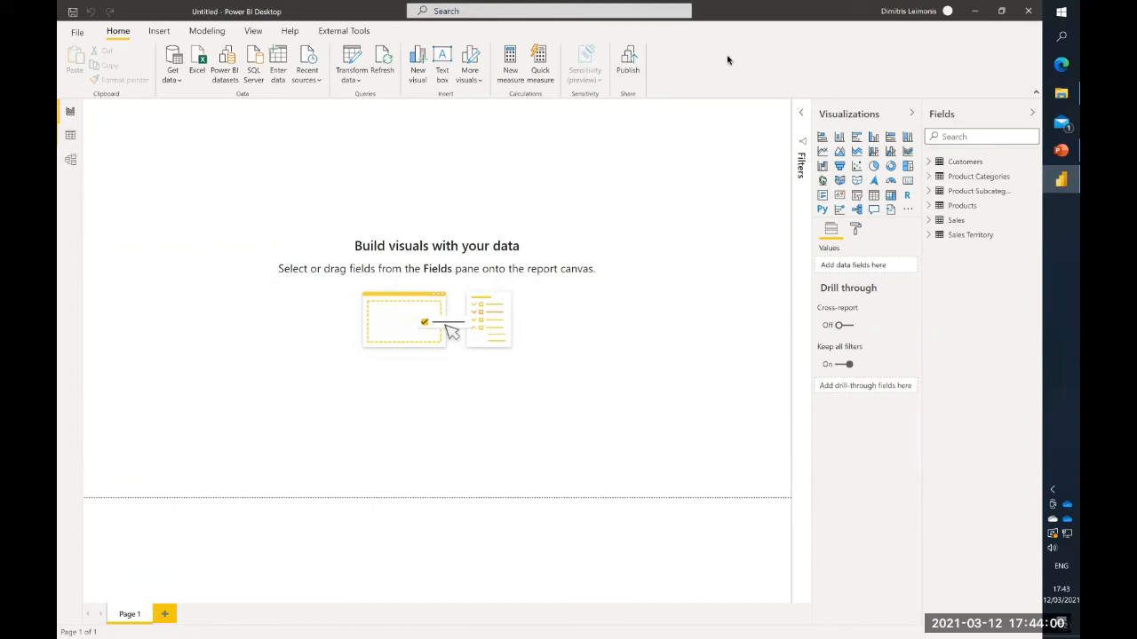
click(75, 117)
drag(92, 110, 783, 495)
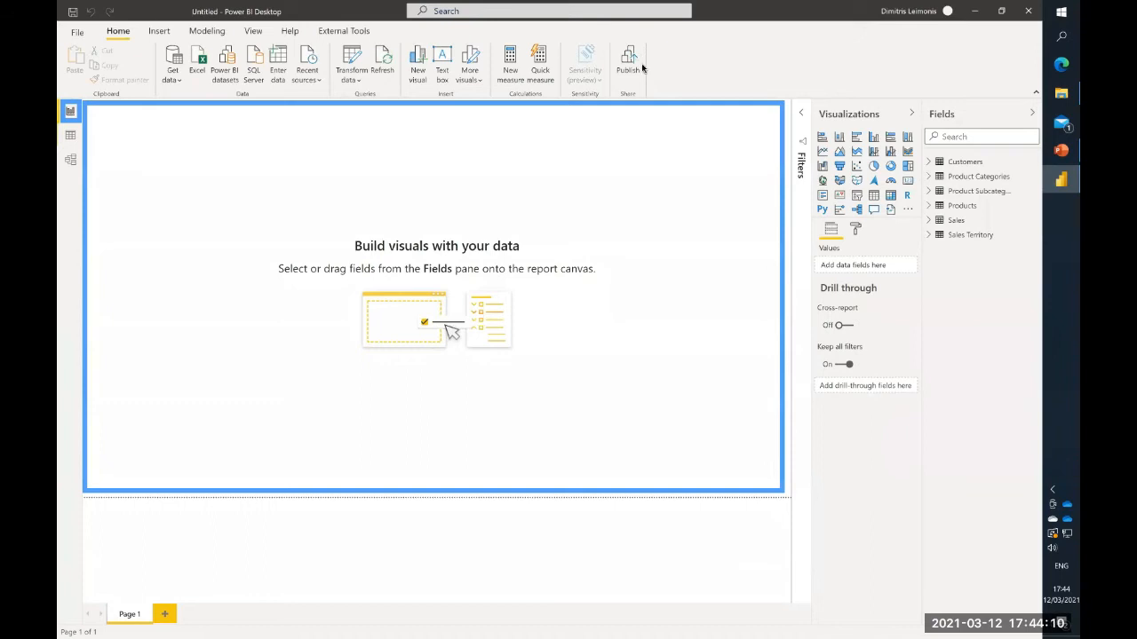
- Review the Sales table's rows and the relationships between all model tables, collapsing the Properties and Fields panes around the diagram
click(70, 135)
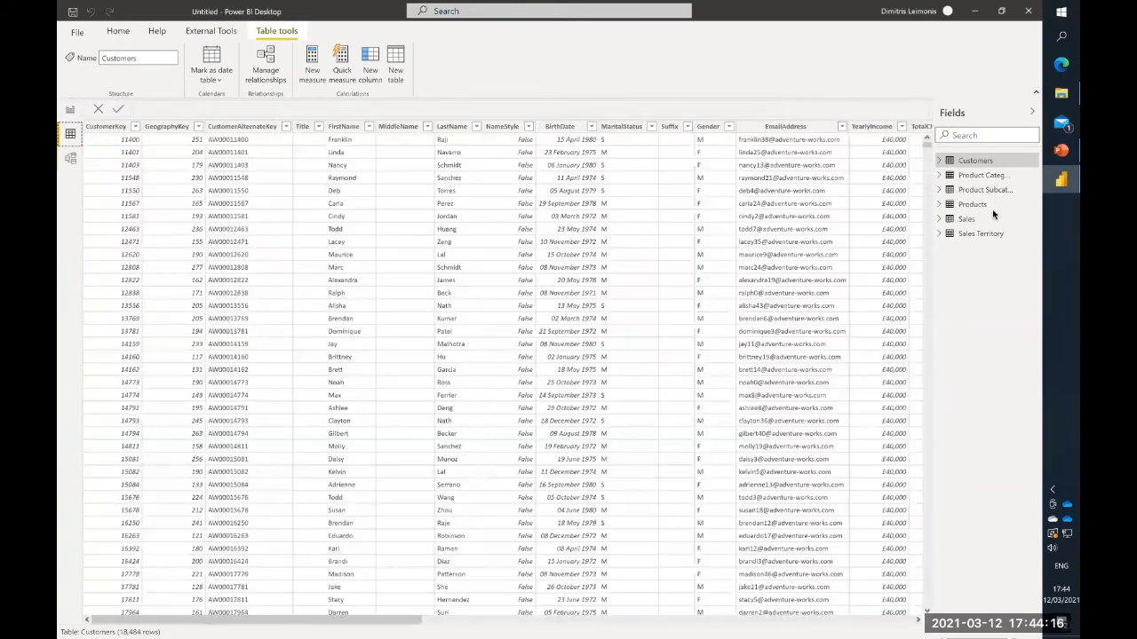
click(968, 219)
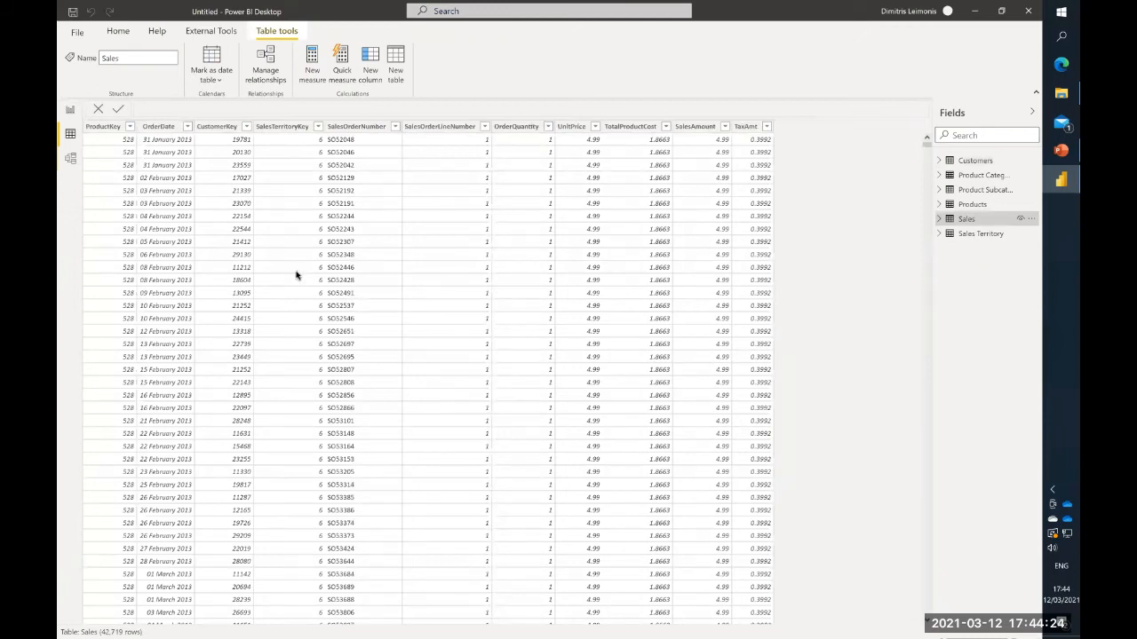
click(71, 159)
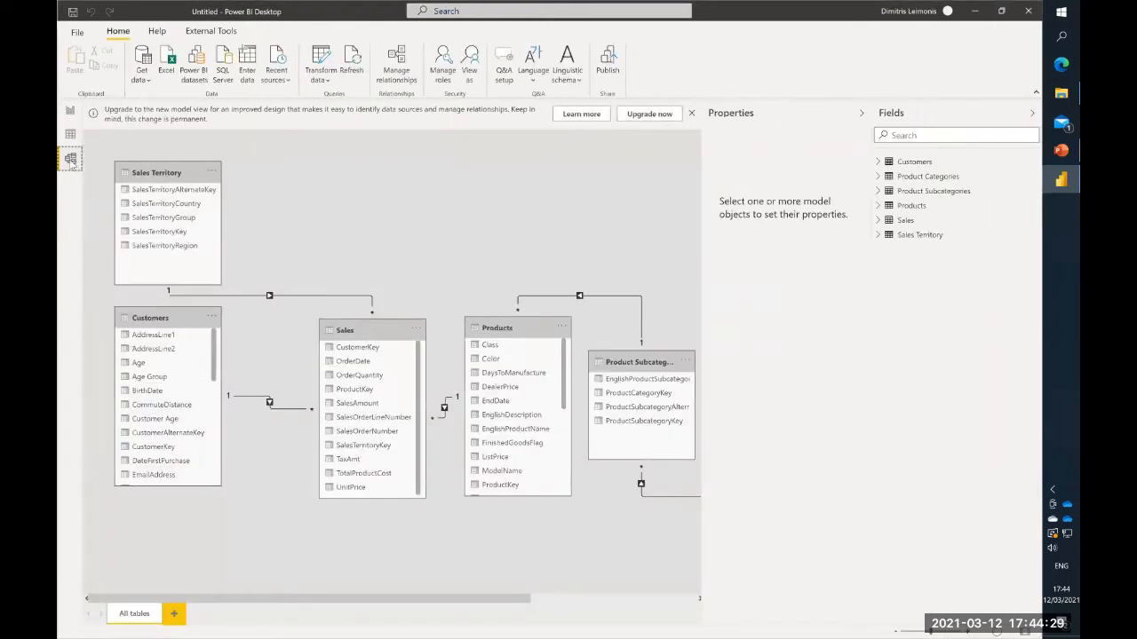
click(861, 113)
click(1033, 116)
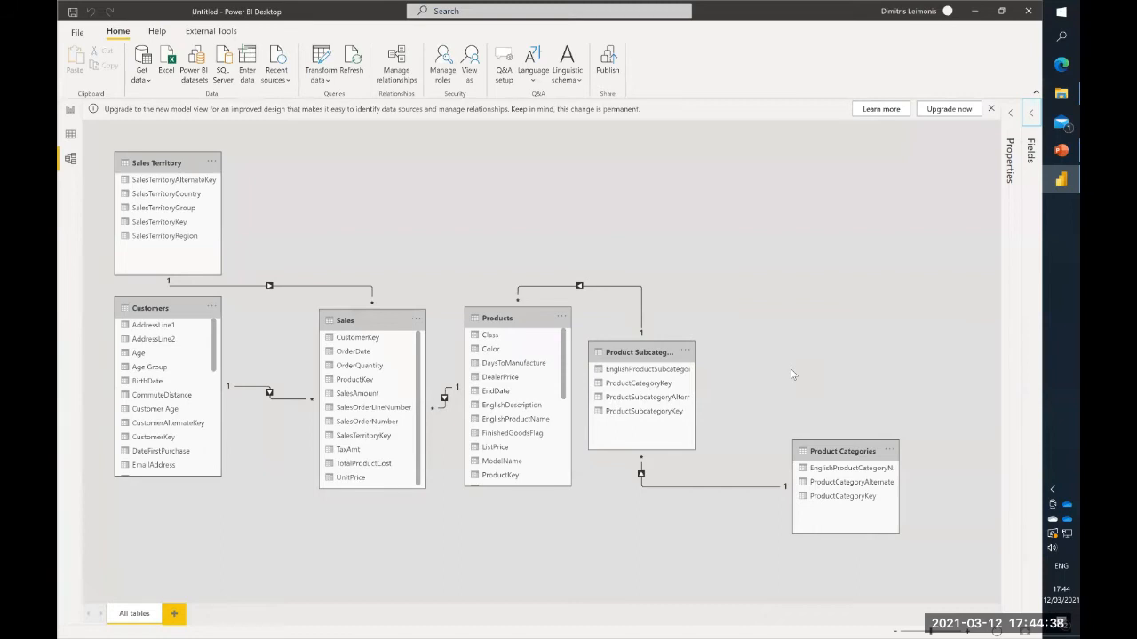
- Create a column chart of SalesAmount by OrderDate from the Sales table on Page 1 of the report
click(71, 111)
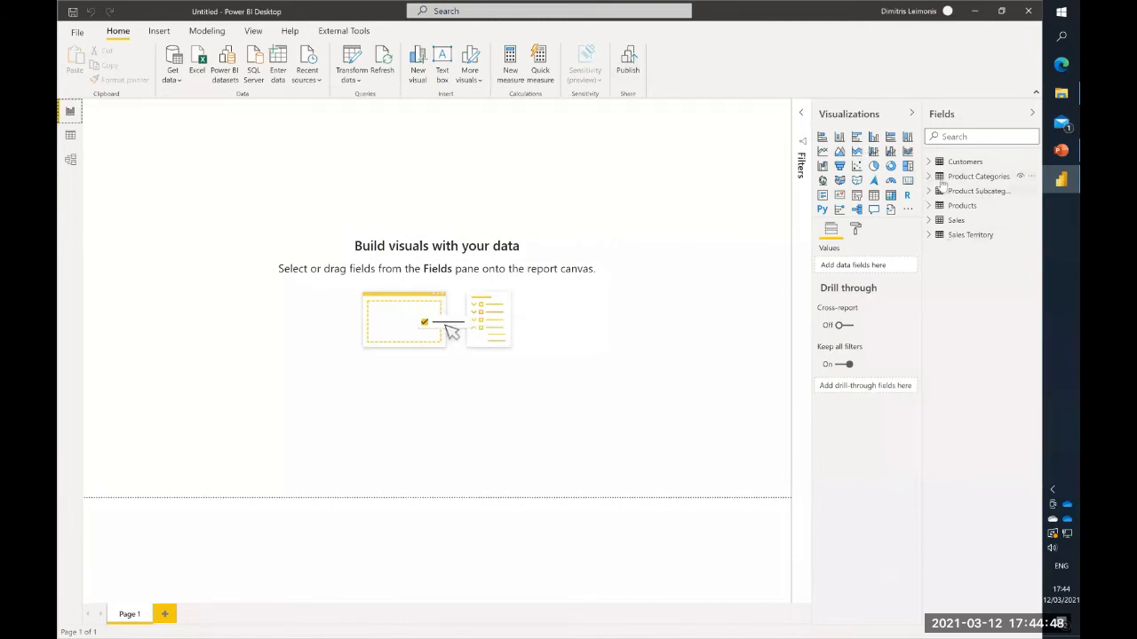
click(929, 220)
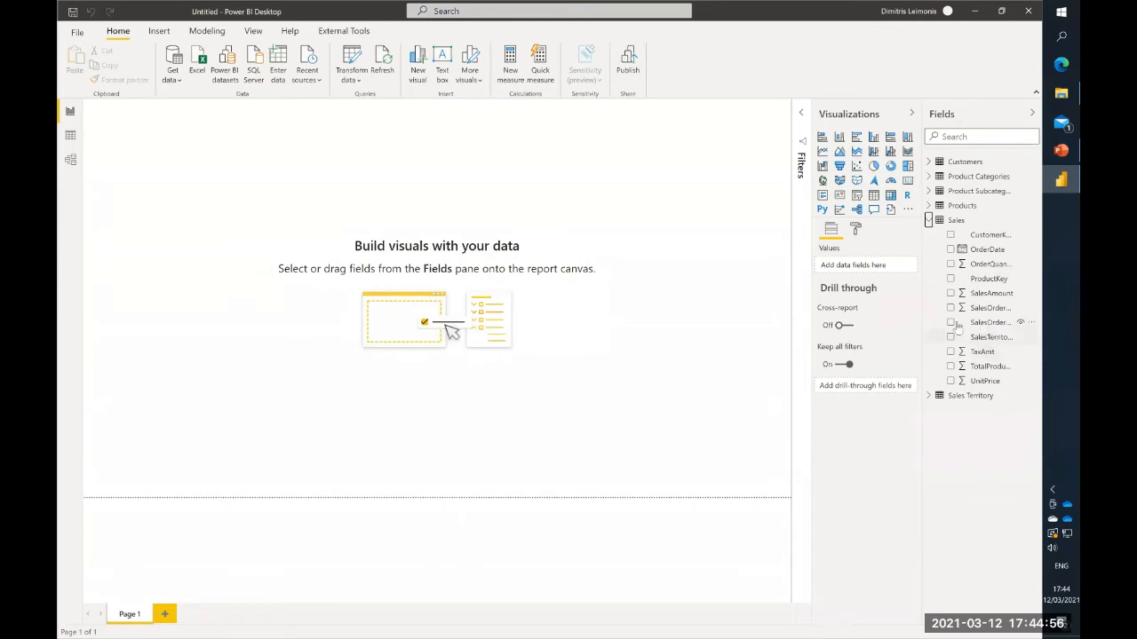
drag(923, 325, 562, 181)
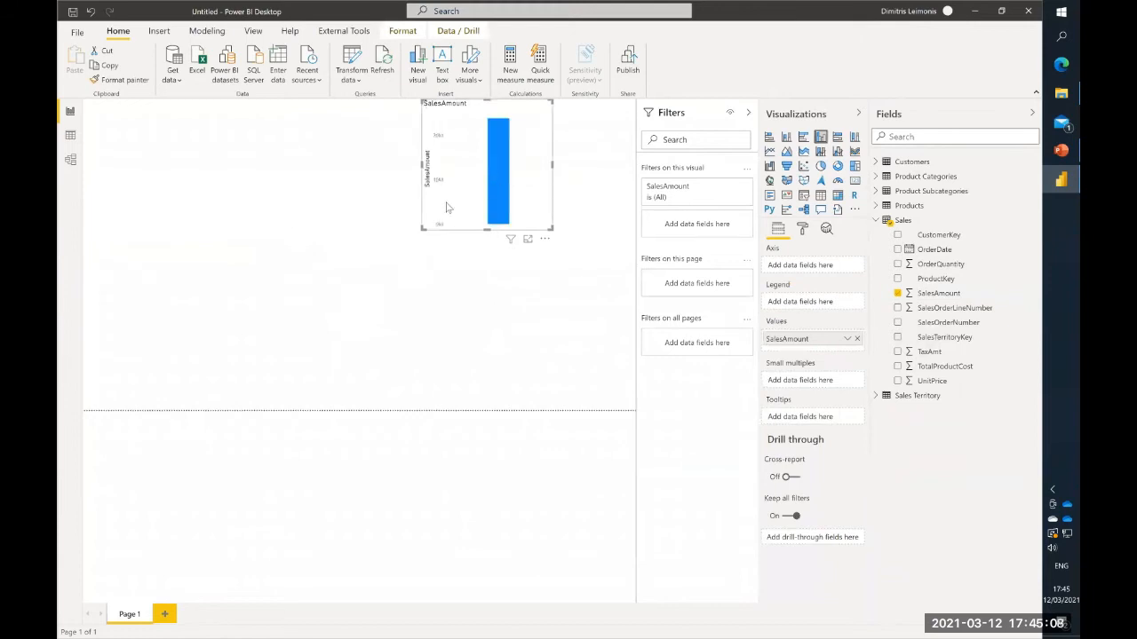
drag(424, 229, 305, 311)
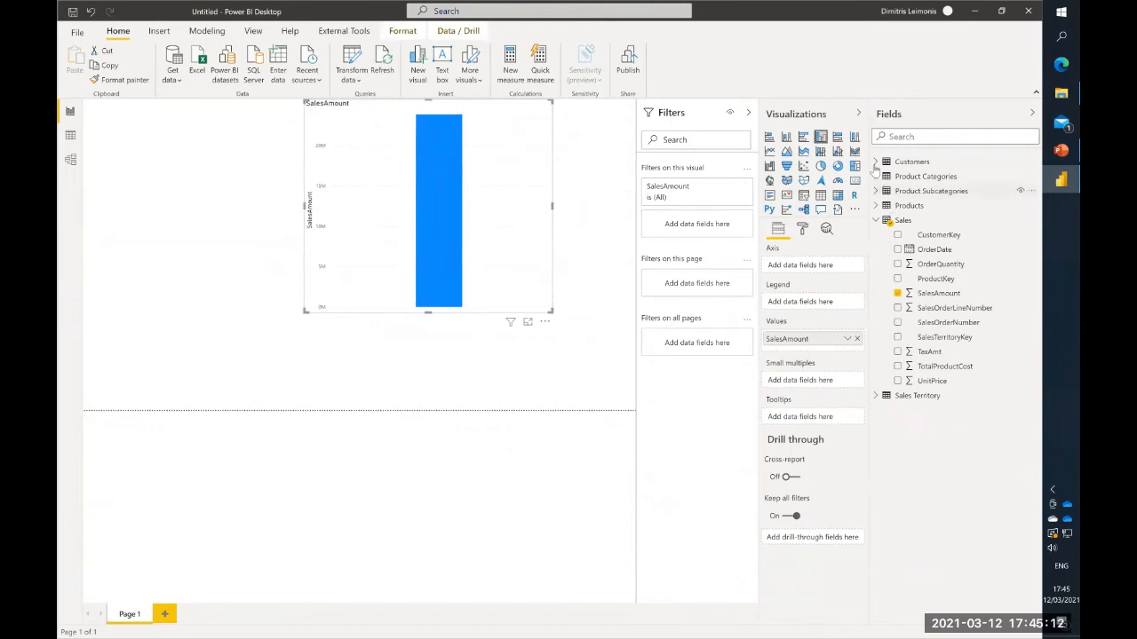
drag(928, 250, 787, 269)
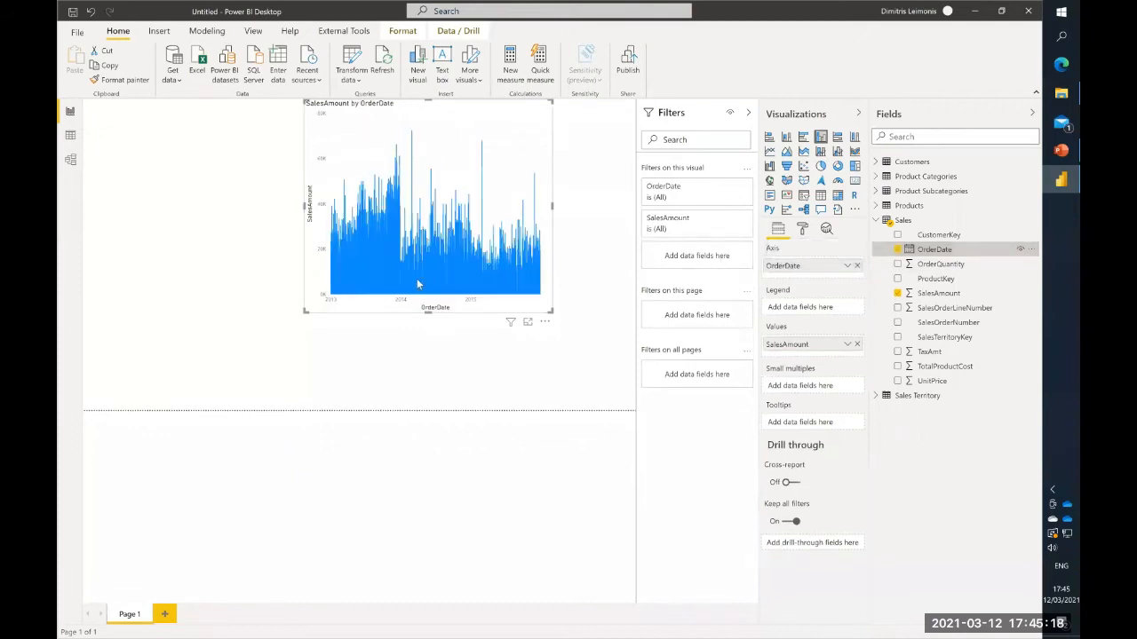
- Enlarge the SalesAmount by OrderDate chart and place it in the lower-right corner of the report page
drag(302, 313, 213, 379)
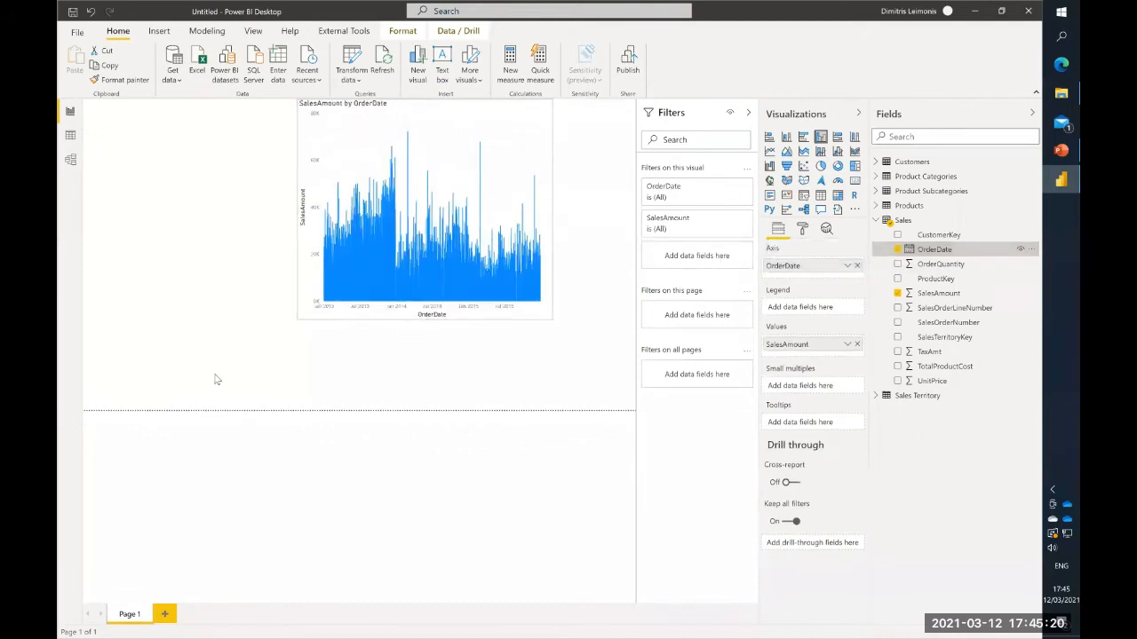
drag(385, 141, 470, 195)
drag(292, 134, 323, 166)
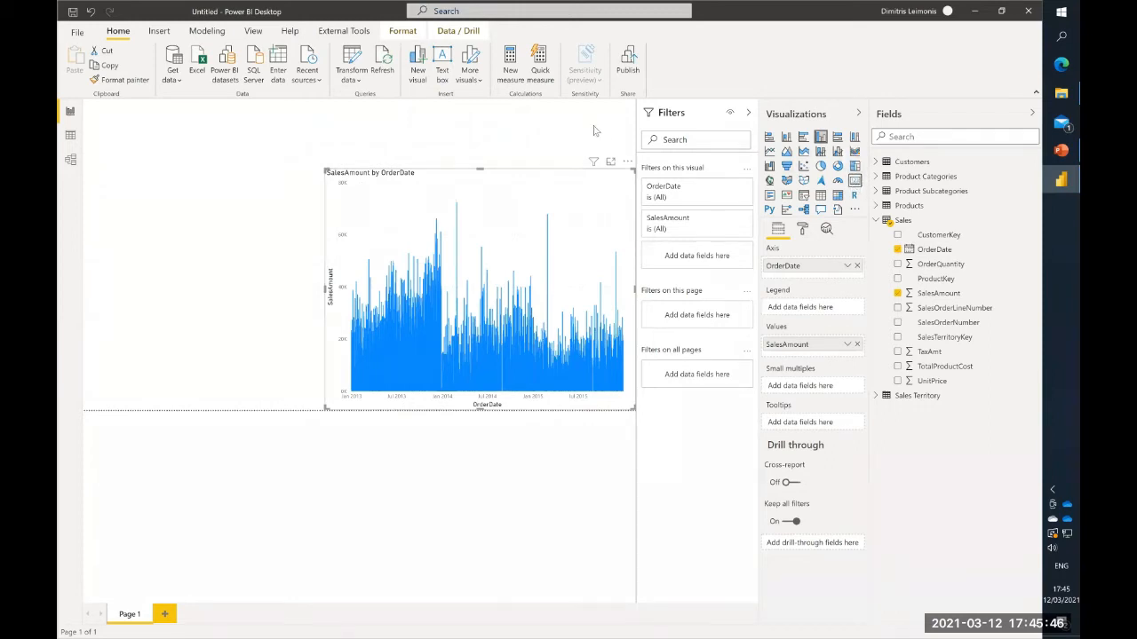
- Add a card visual showing SalesAmount and fit it compactly into the upper-left corner of the report page
click(855, 151)
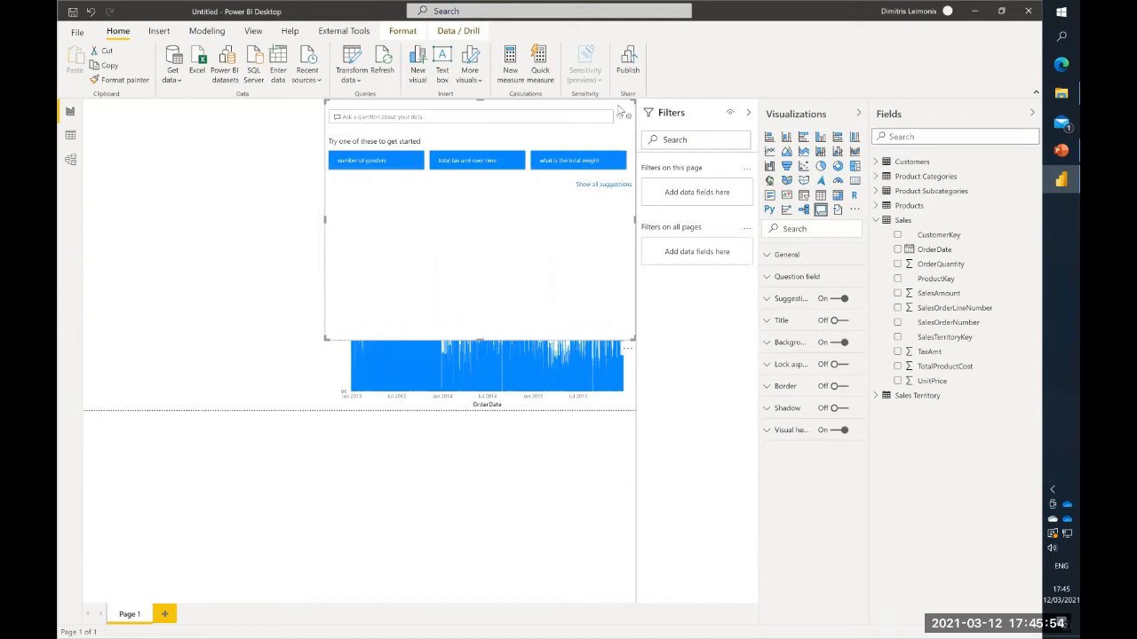
key(Delete)
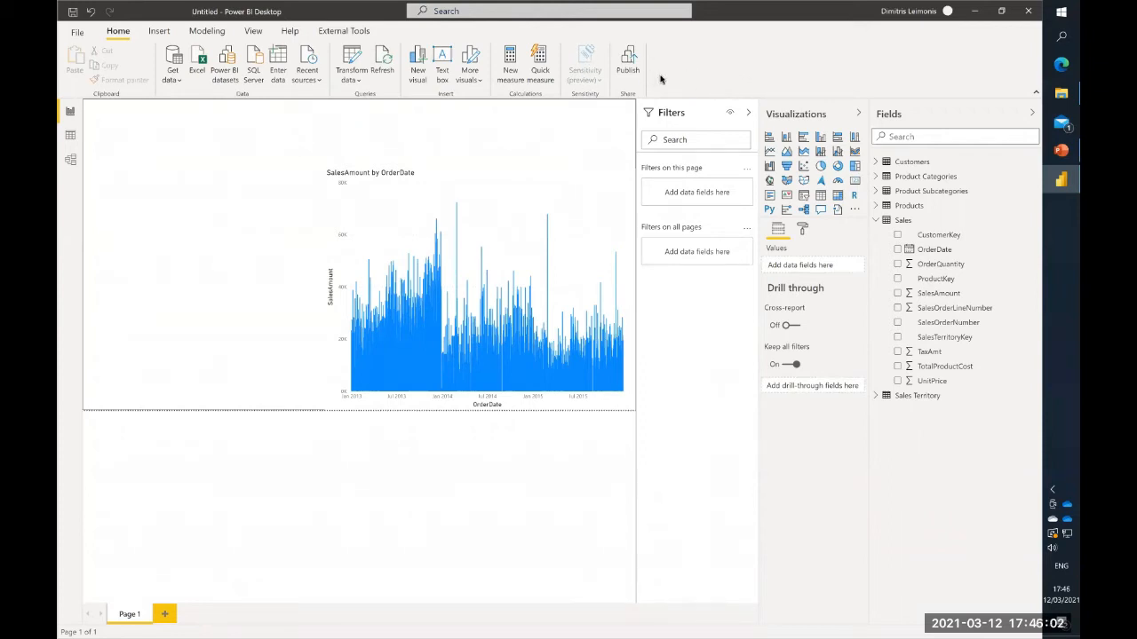
mouse_move(766, 104)
mouse_down()
mouse_move(785, 153)
mouse_move(877, 263)
mouse_move(869, 258)
mouse_up()
click(855, 193)
drag(227, 174, 163, 144)
drag(213, 234, 235, 211)
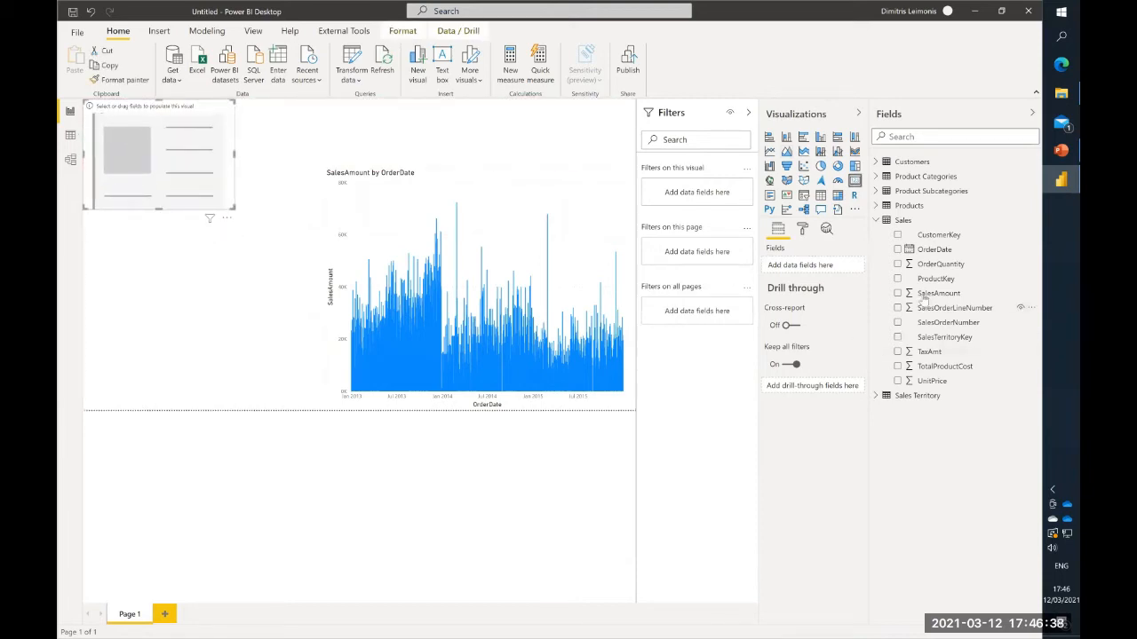
drag(939, 293, 147, 153)
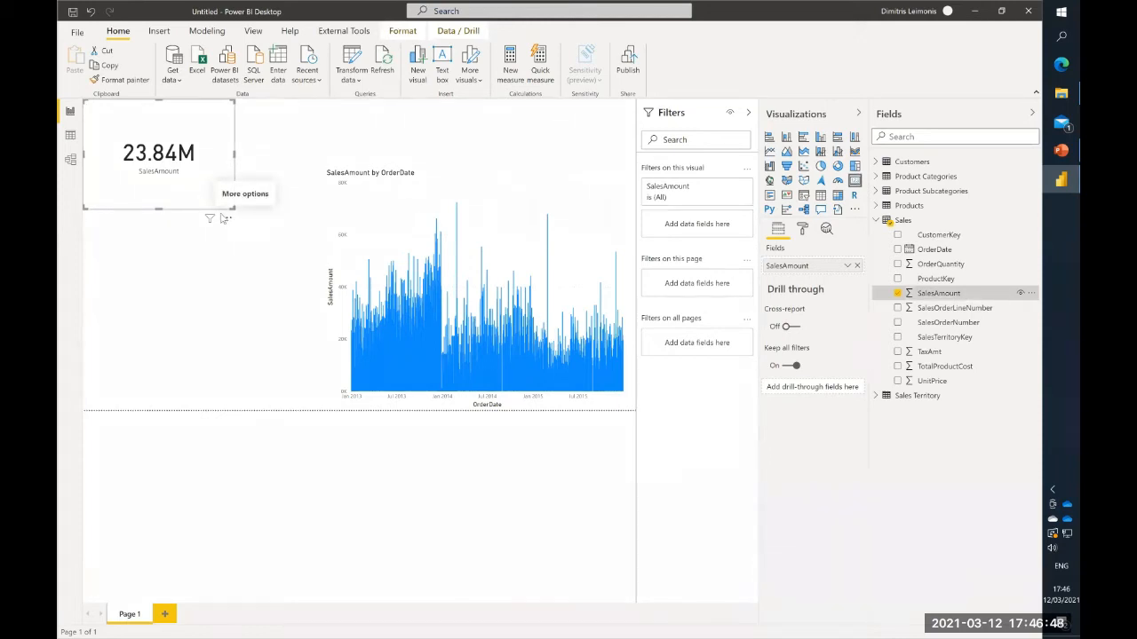
drag(230, 211, 182, 153)
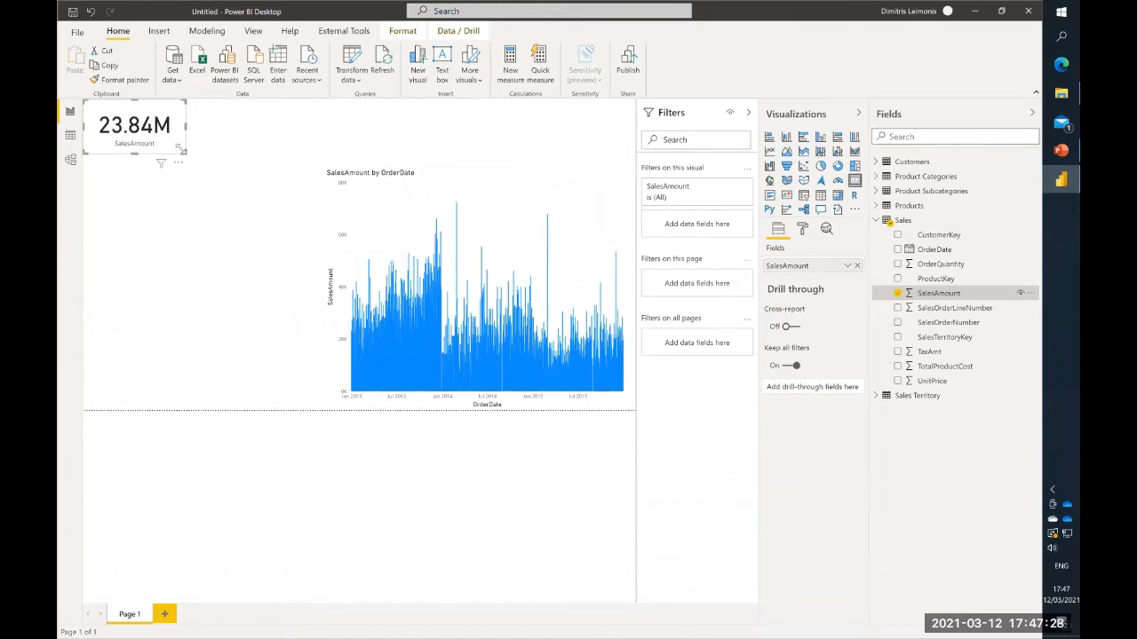
- Shrink the SalesAmount by OrderDate chart slightly, keeping its lower-right corner at the page corner
click(363, 235)
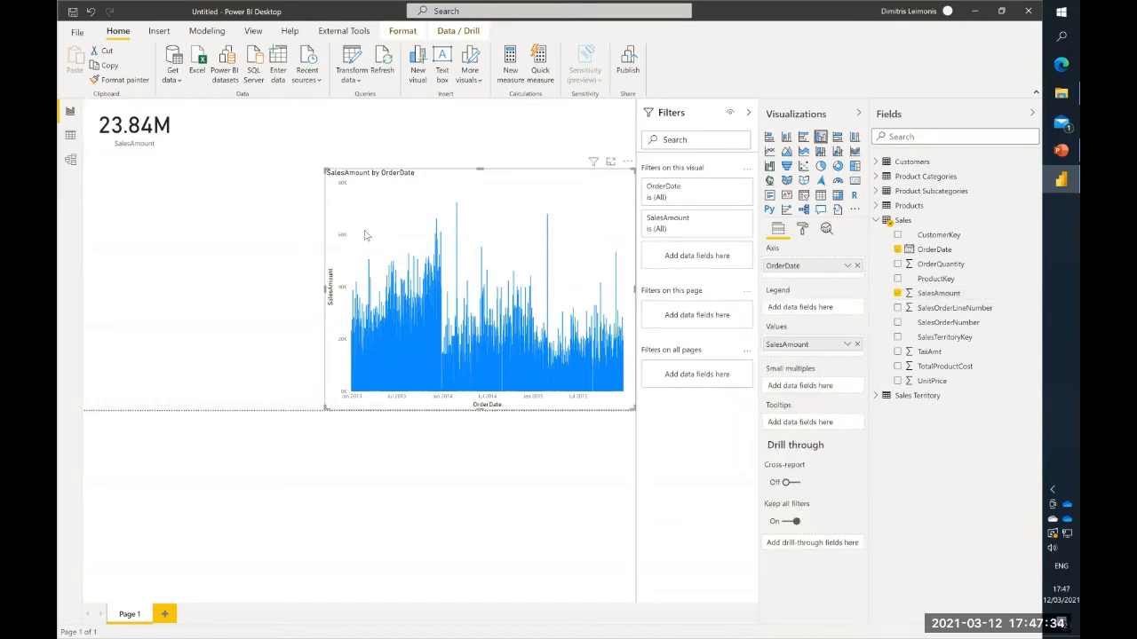
drag(324, 167, 349, 194)
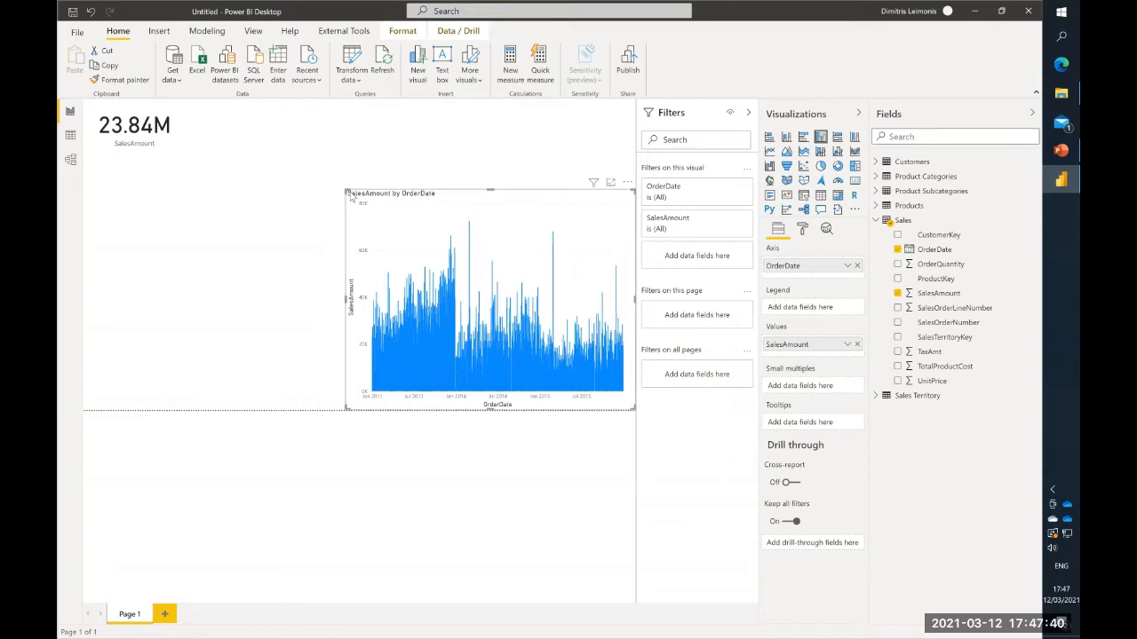
click(241, 147)
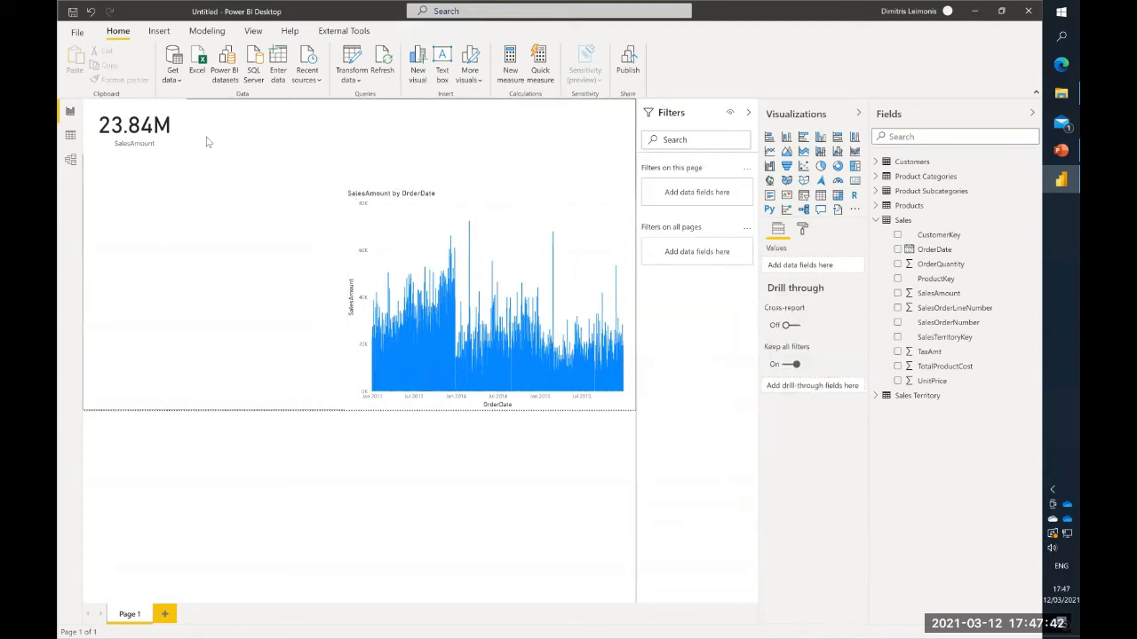
click(405, 211)
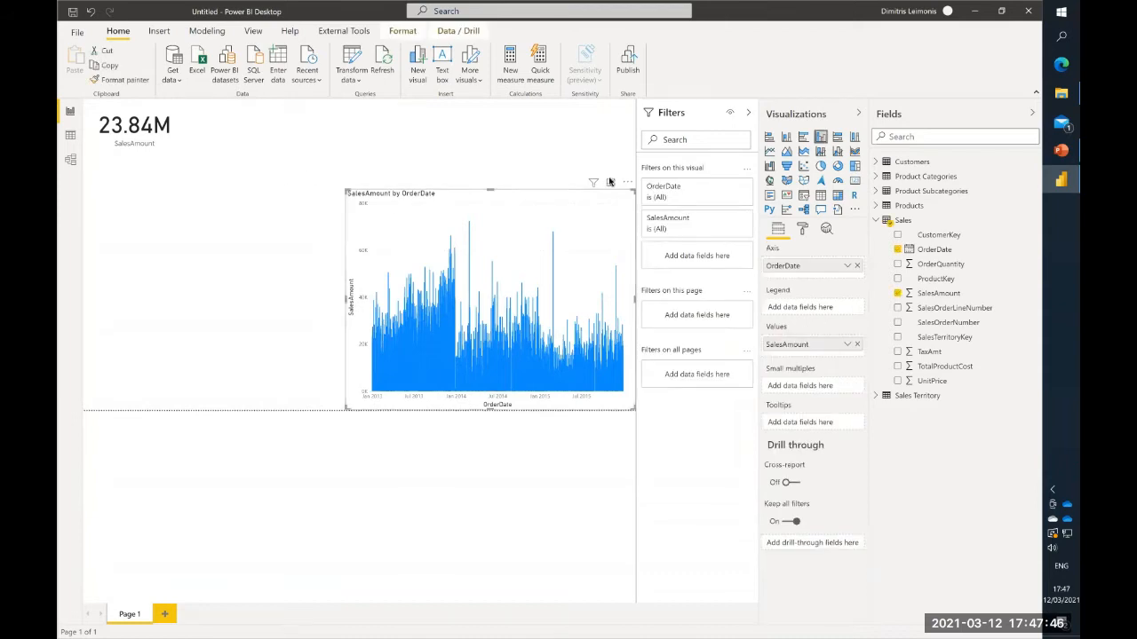
- Add an empty matrix visual below the SalesAmount card and list the fields of the Product Categories table
click(838, 195)
drag(300, 142, 318, 334)
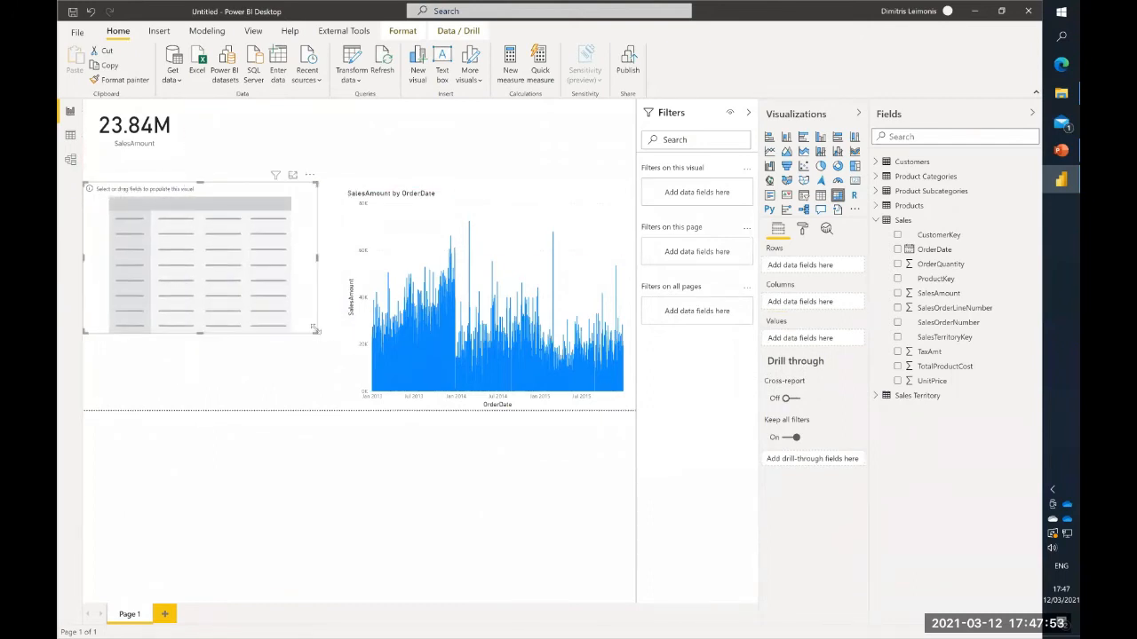
click(875, 177)
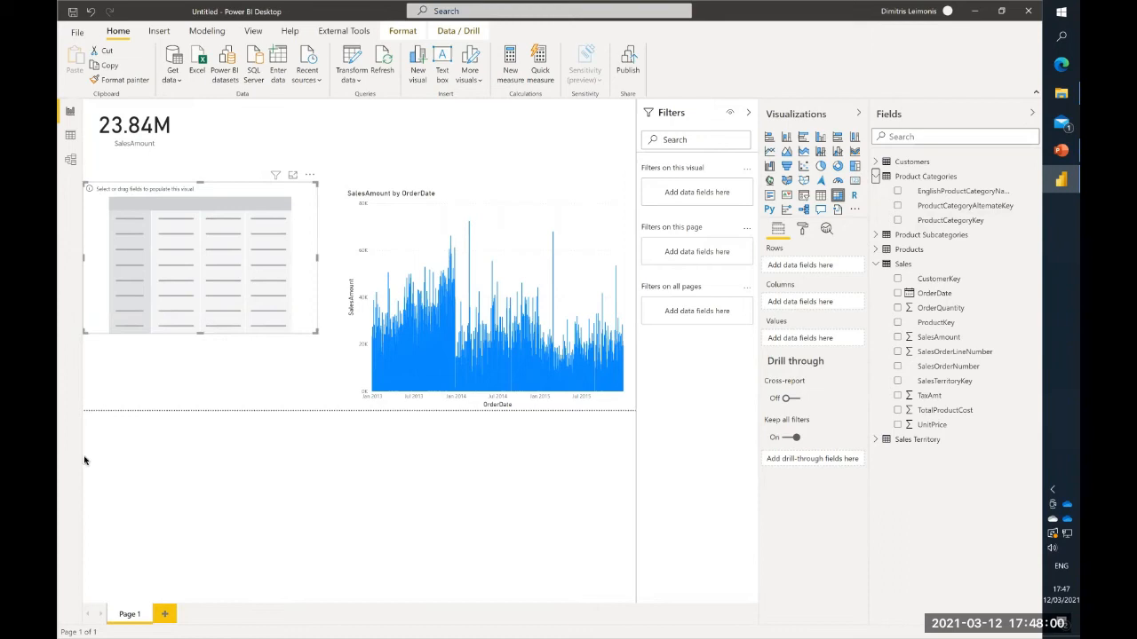
- In the model diagram, delete the relationships of Product Subcategories with Products and with Product Categories
click(71, 161)
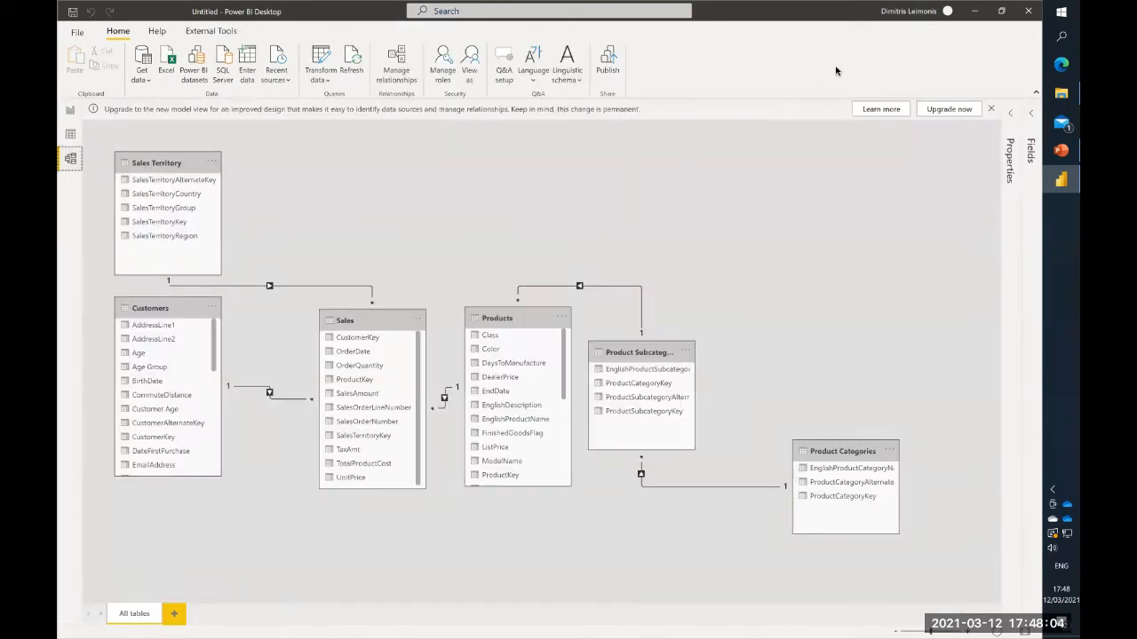
right_click(569, 291)
click(584, 296)
click(608, 344)
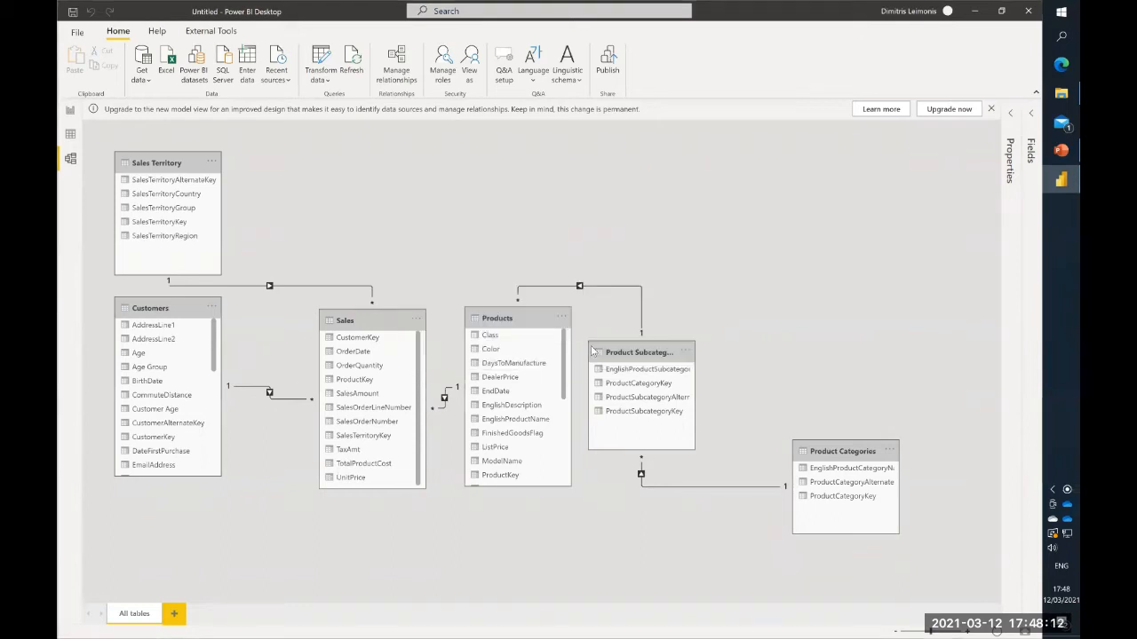
right_click(709, 493)
click(728, 496)
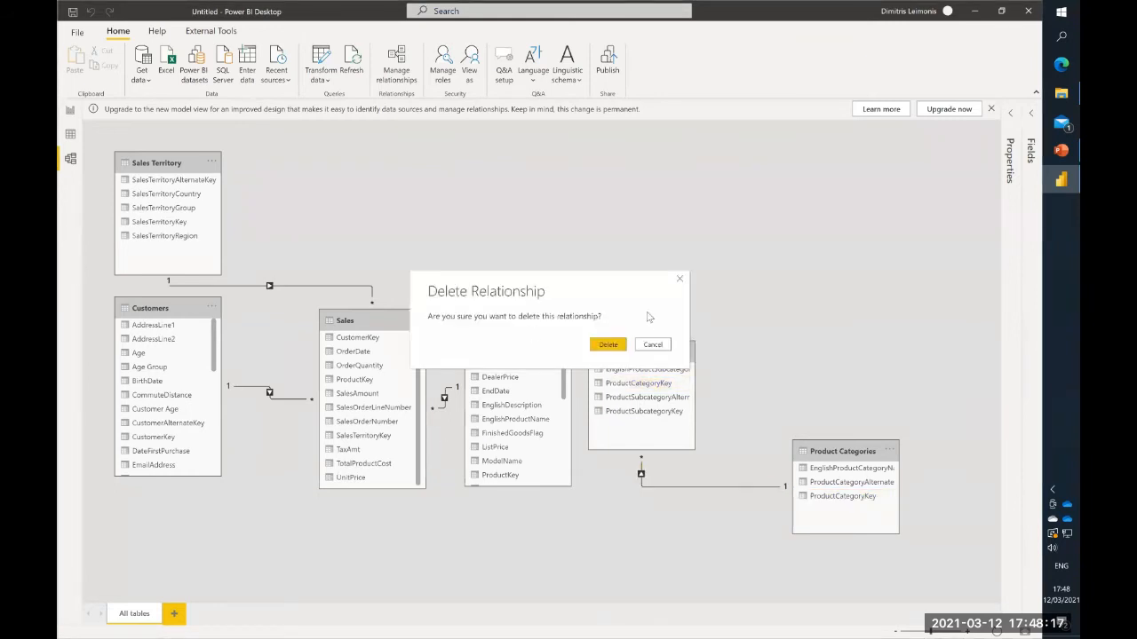
click(618, 346)
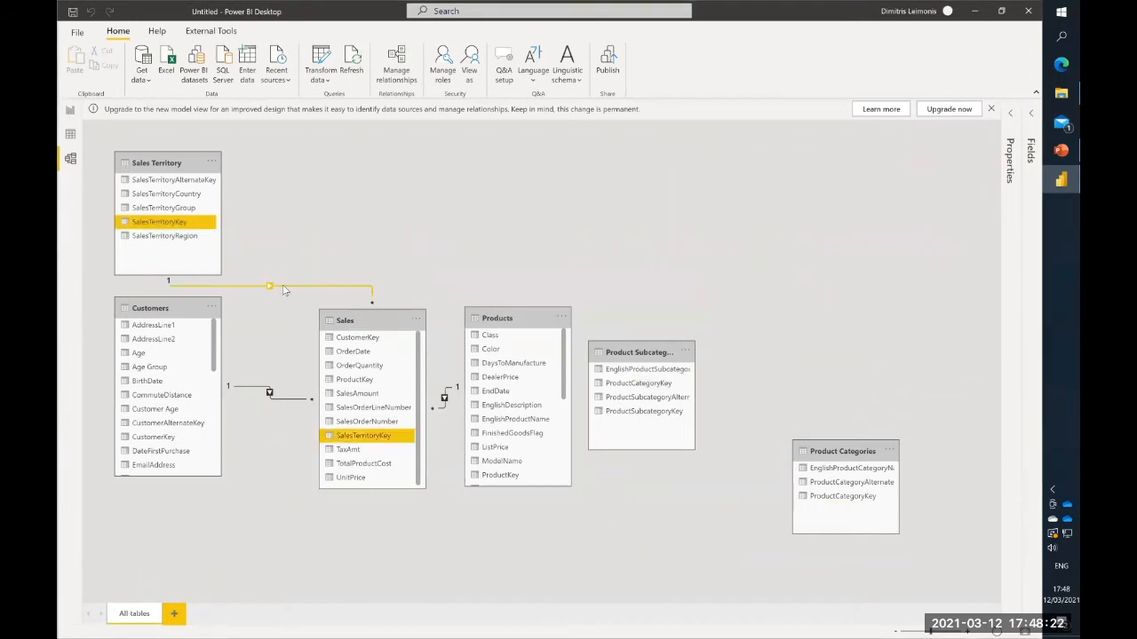
- Delete the relationships linking Sales to the Sales Territory, Customers and Products tables
right_click(284, 290)
click(303, 294)
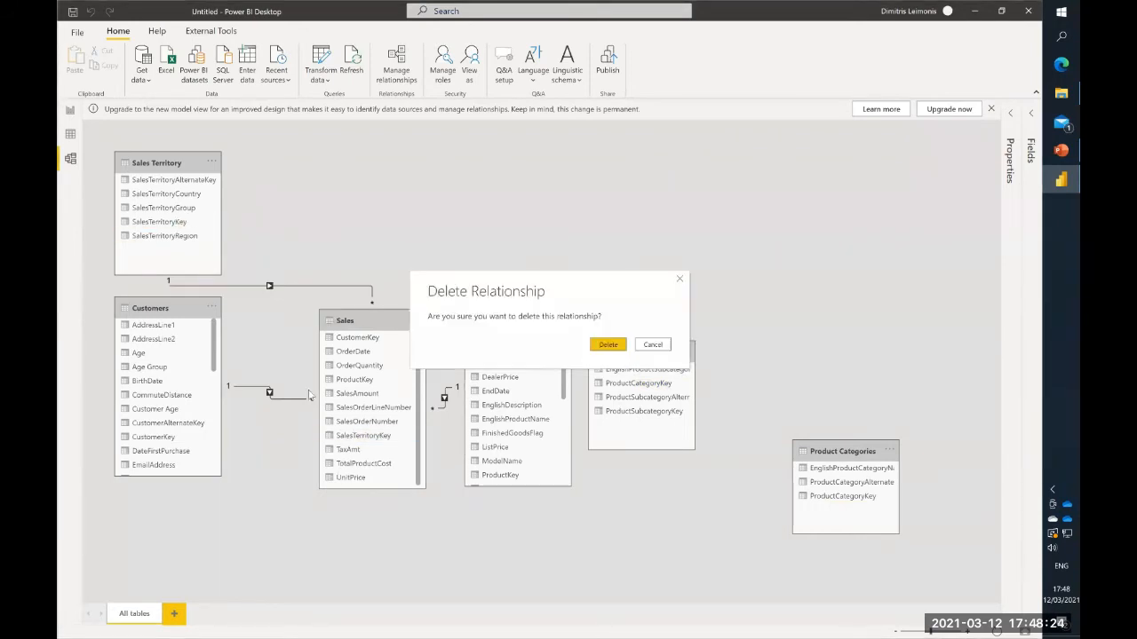
click(611, 345)
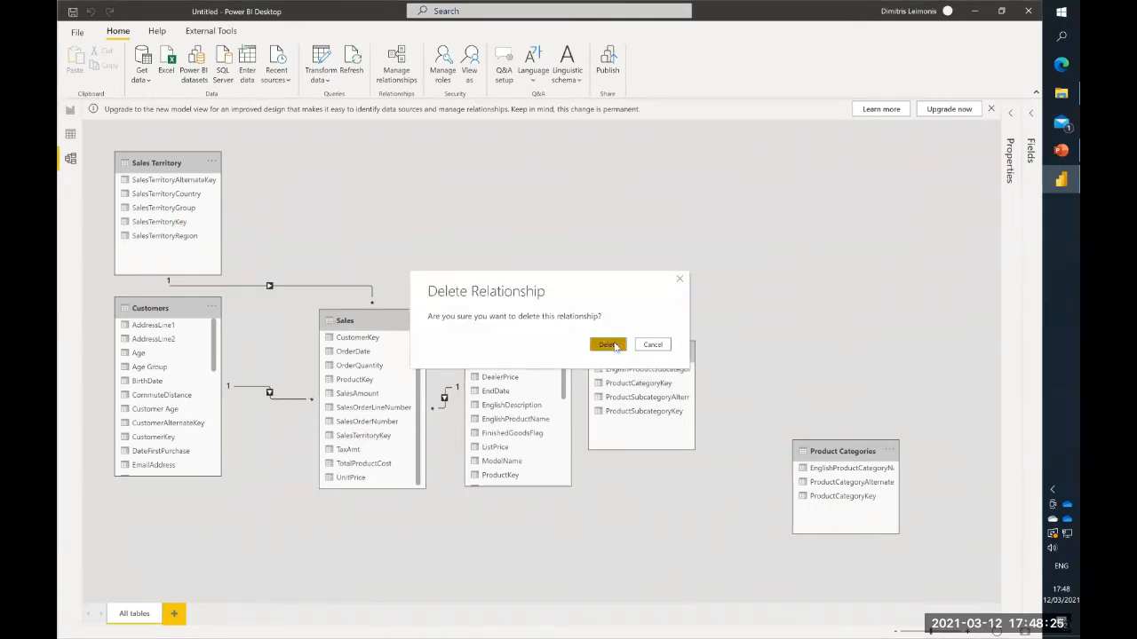
right_click(261, 391)
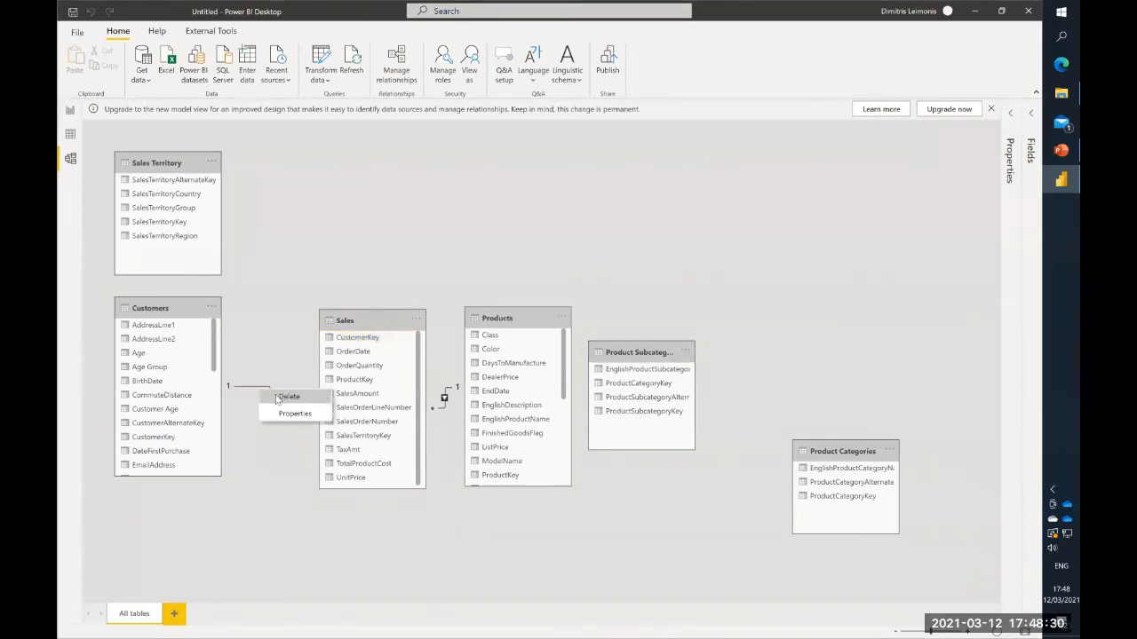
click(286, 397)
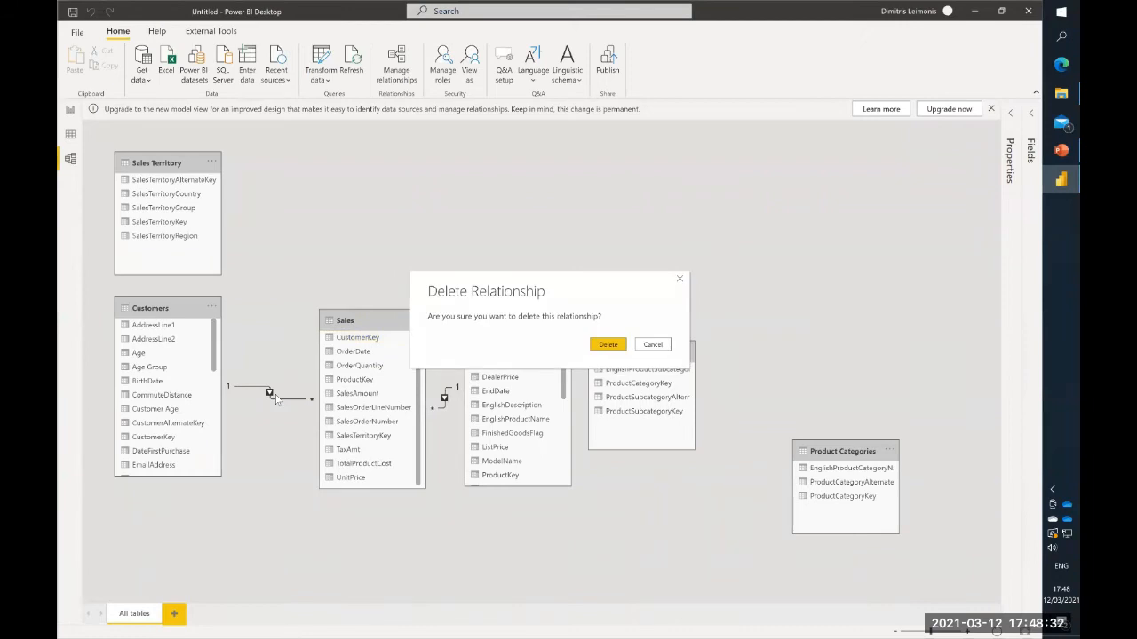
click(611, 348)
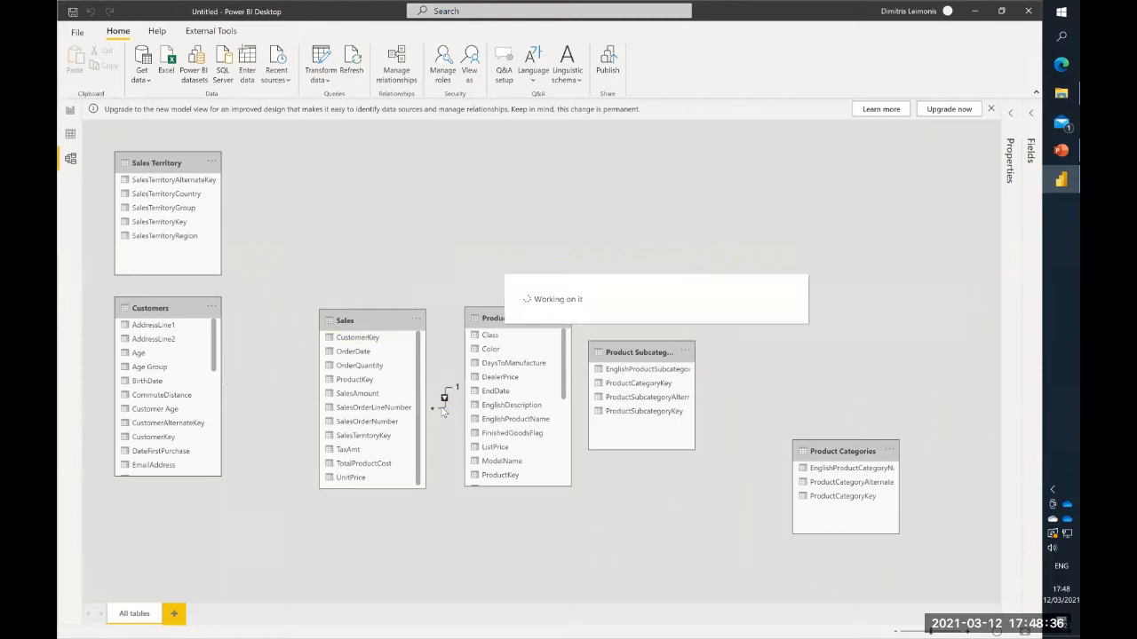
click(443, 410)
right_click(443, 410)
click(463, 416)
click(607, 345)
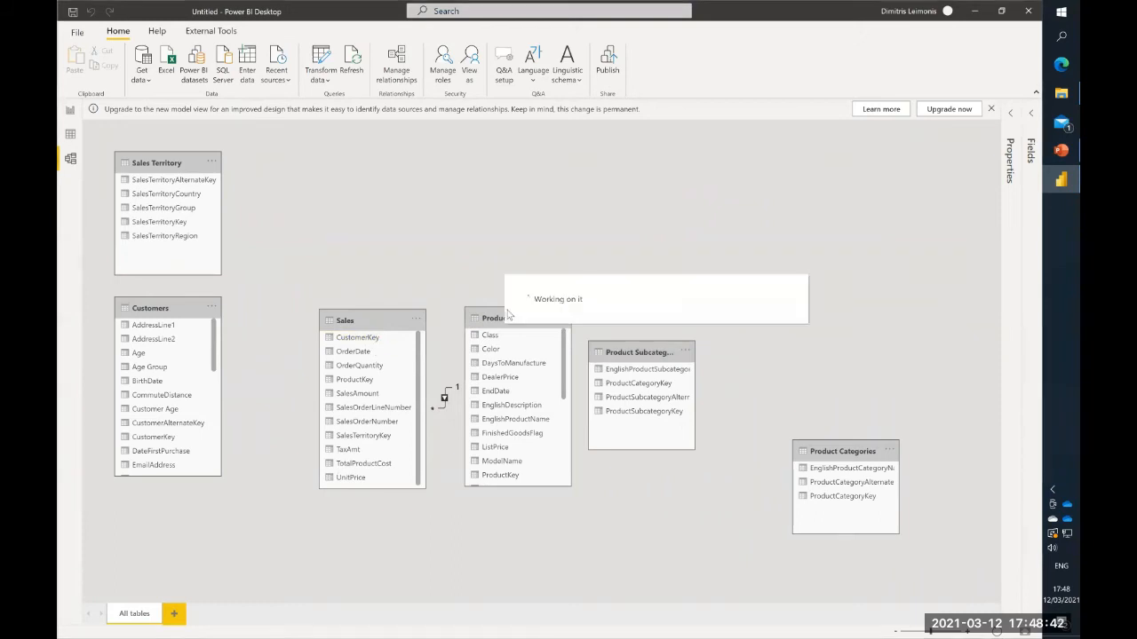
- Arrange the Products, Product Subcategories and Product Categories tables side by side in the upper part of the model diagram
drag(494, 320, 459, 108)
drag(631, 350, 615, 166)
drag(803, 451, 782, 188)
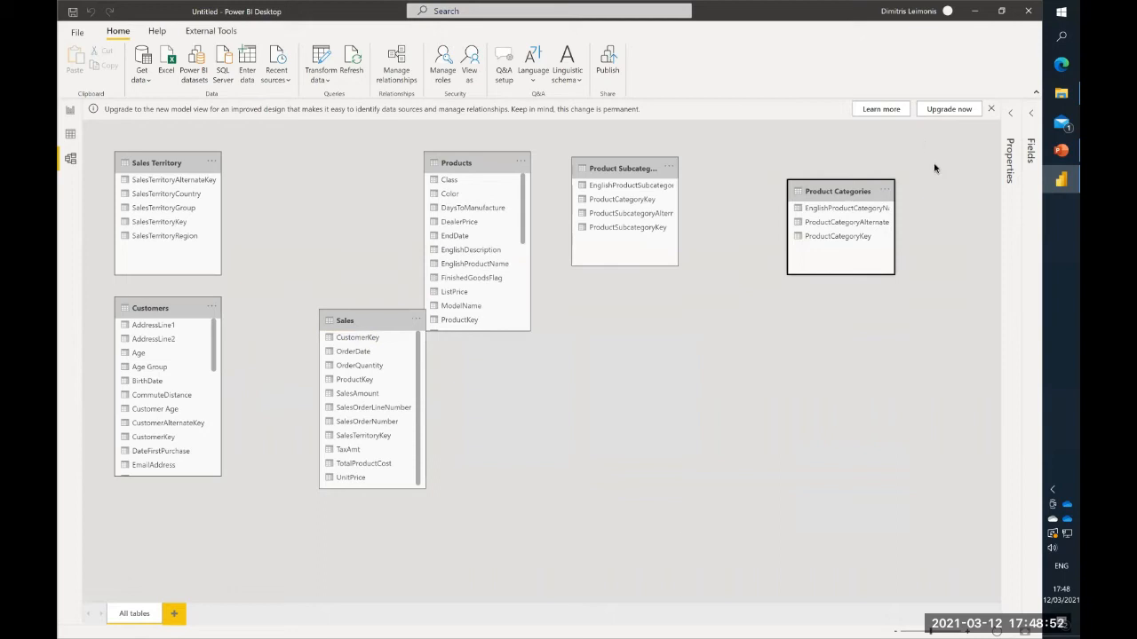
drag(750, 176, 789, 181)
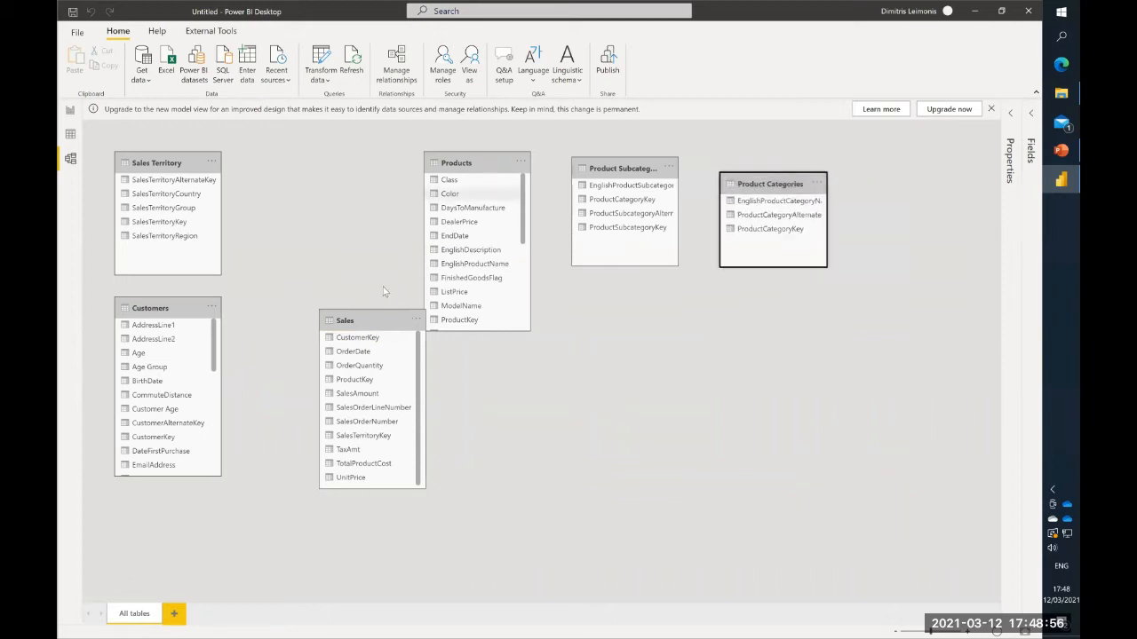
- Line up Customers and Sales Territory beside Products in the diagram and place the Sales table centrally below them
drag(174, 304, 339, 168)
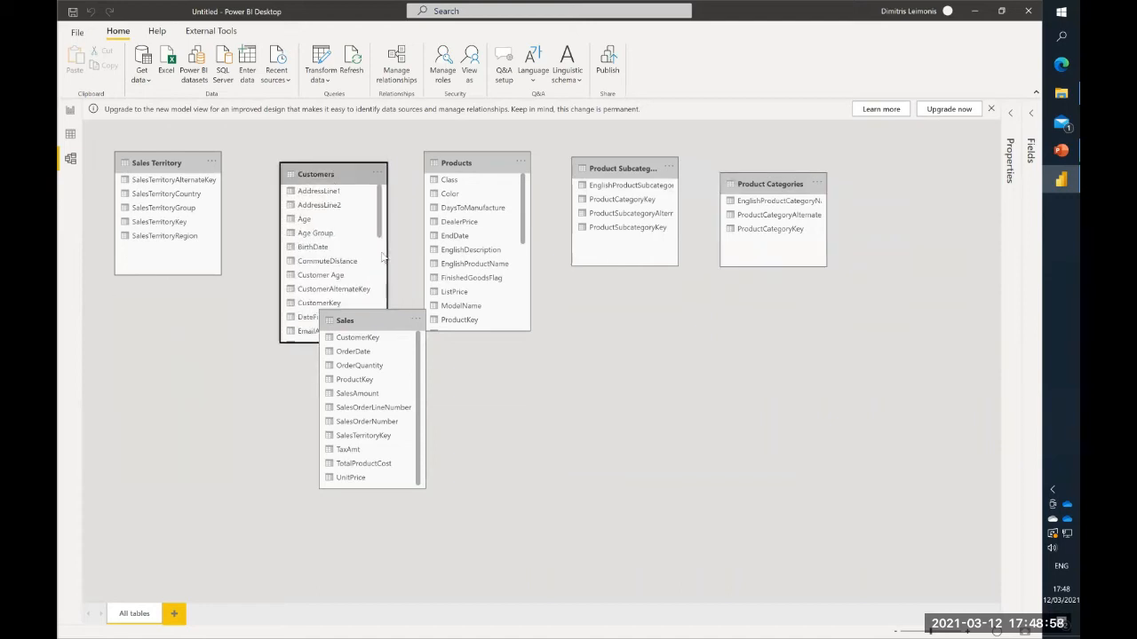
click(401, 381)
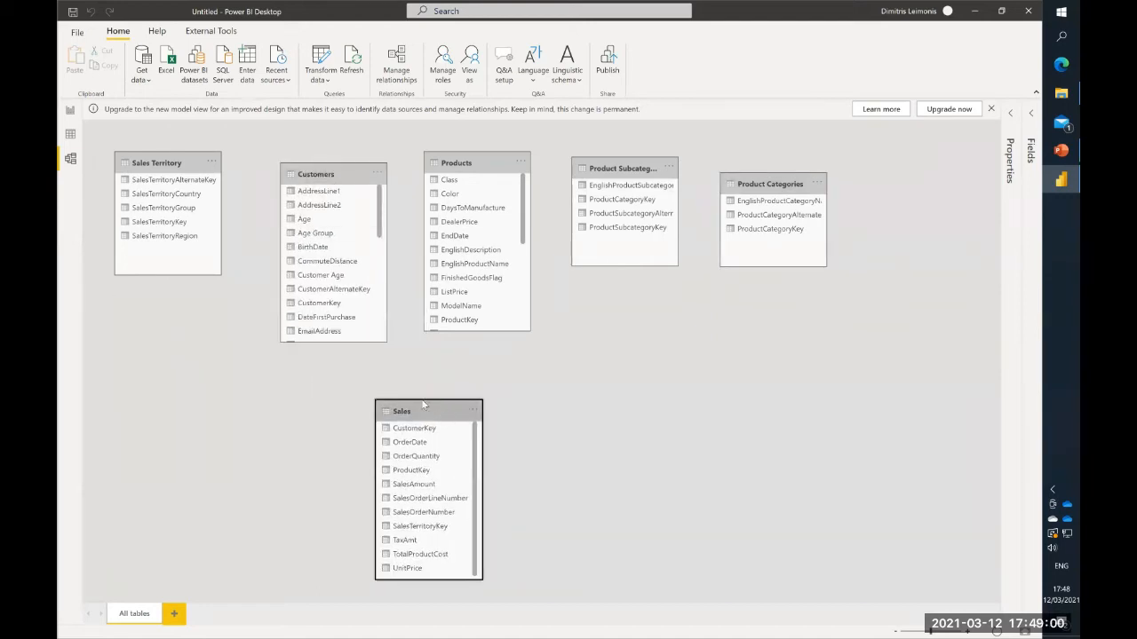
drag(167, 162, 188, 177)
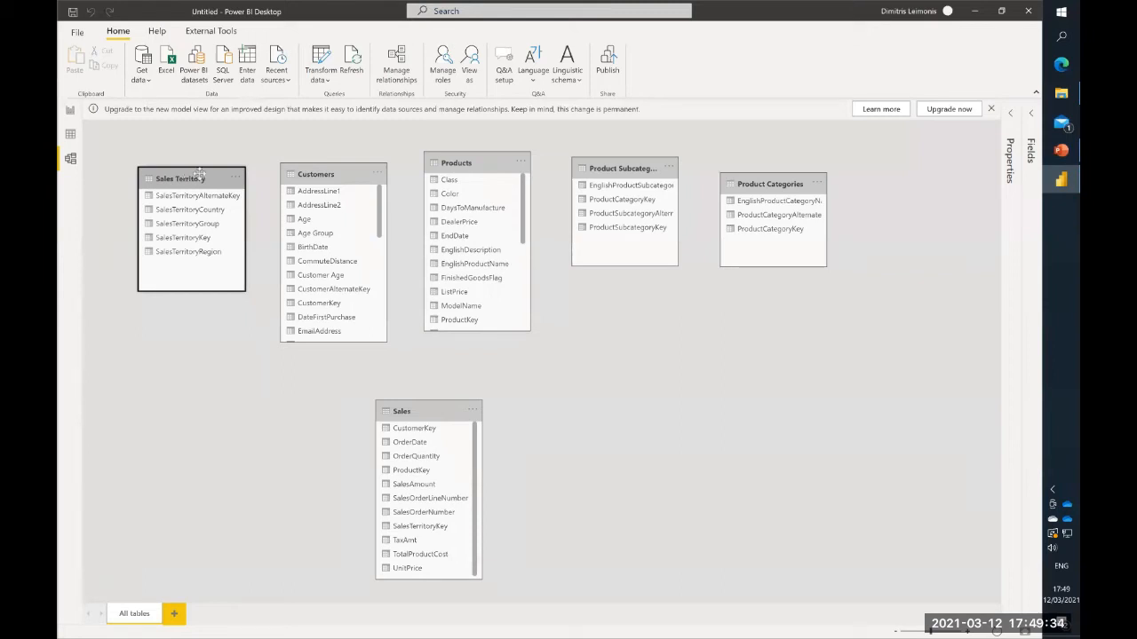
click(411, 408)
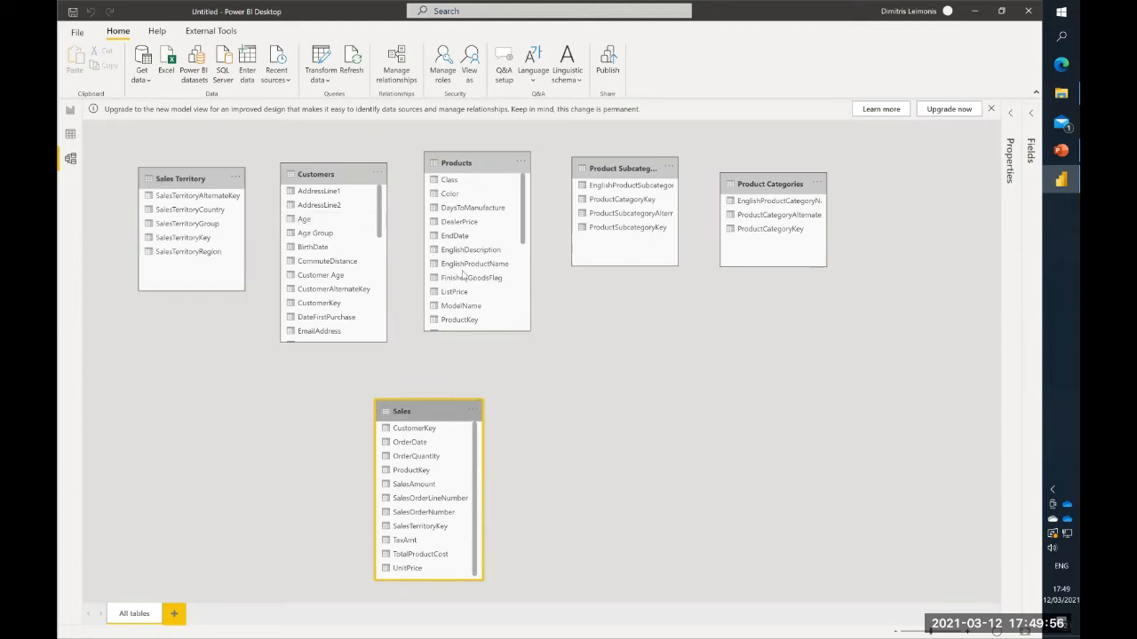
drag(428, 408, 448, 391)
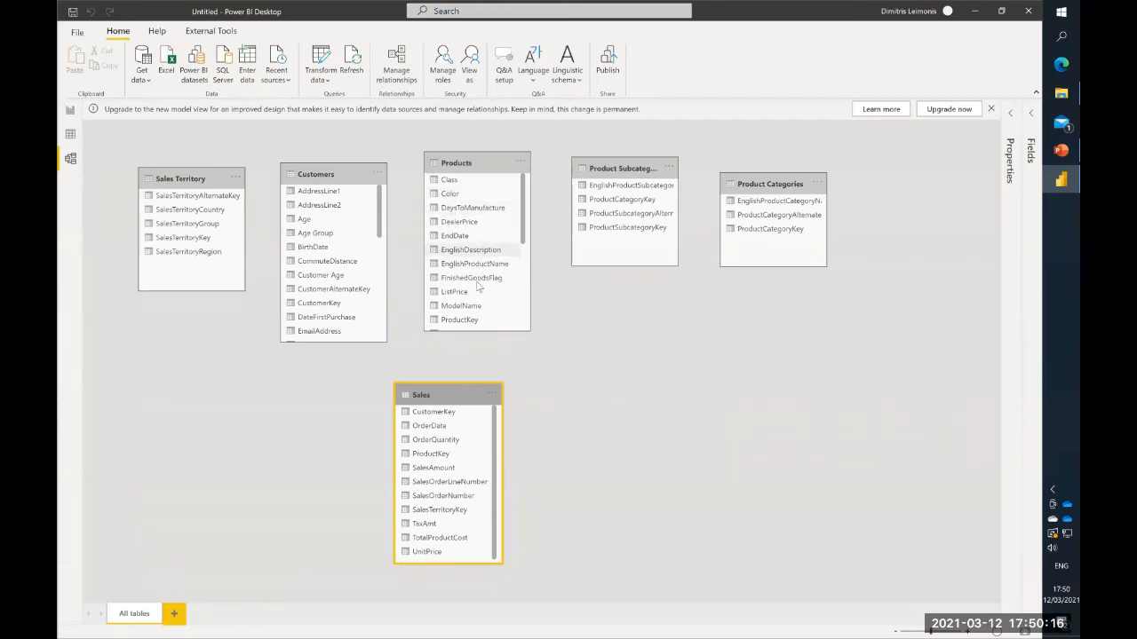
- Create relationships from Products to Sales on ProductKey and from Customers to Sales on CustomerKey
scroll(473, 301, down, 3)
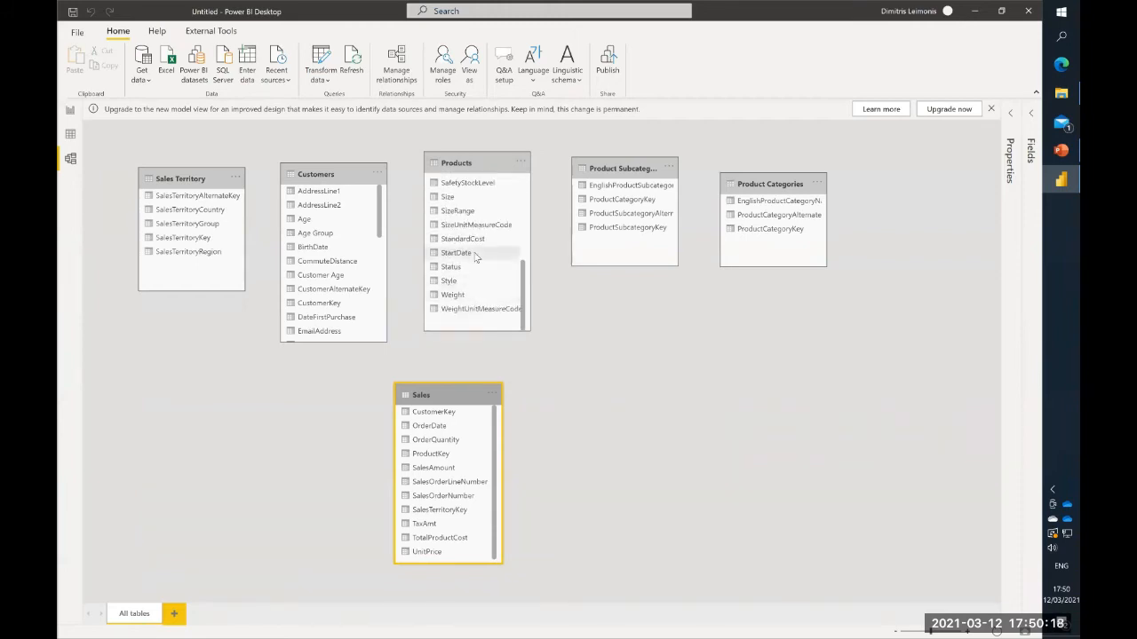
scroll(476, 257, up, 3)
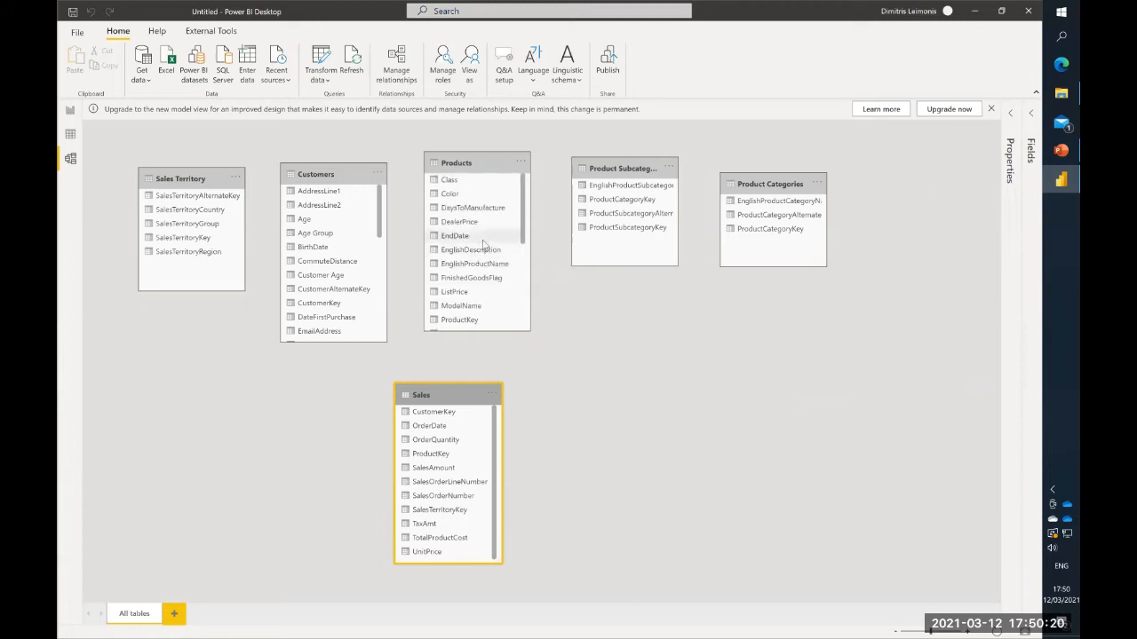
click(467, 322)
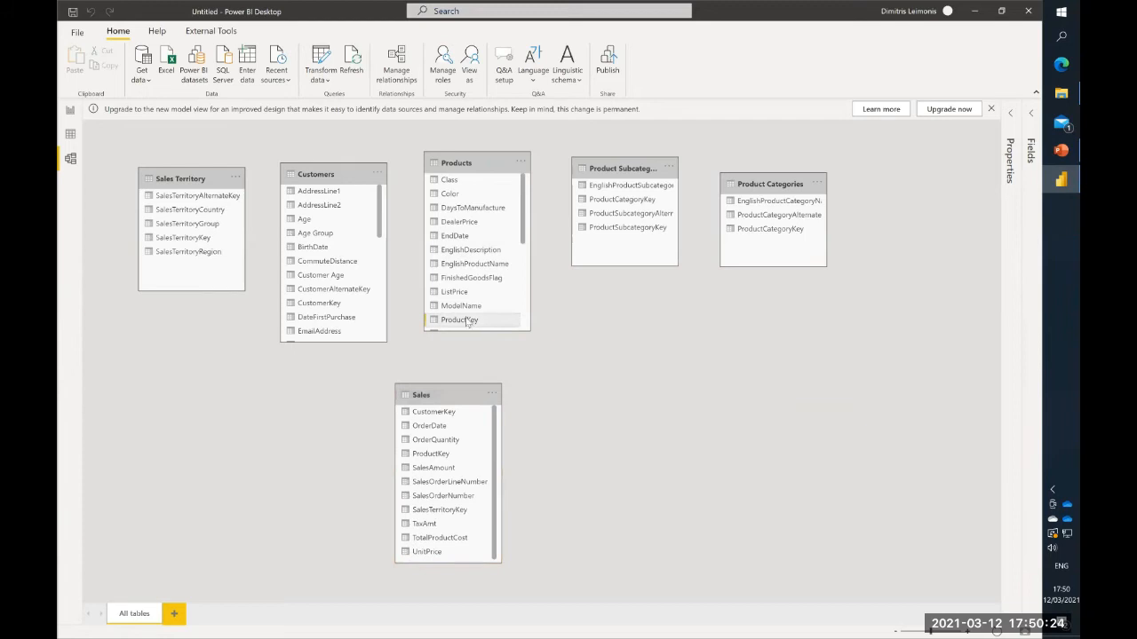
drag(468, 323, 434, 457)
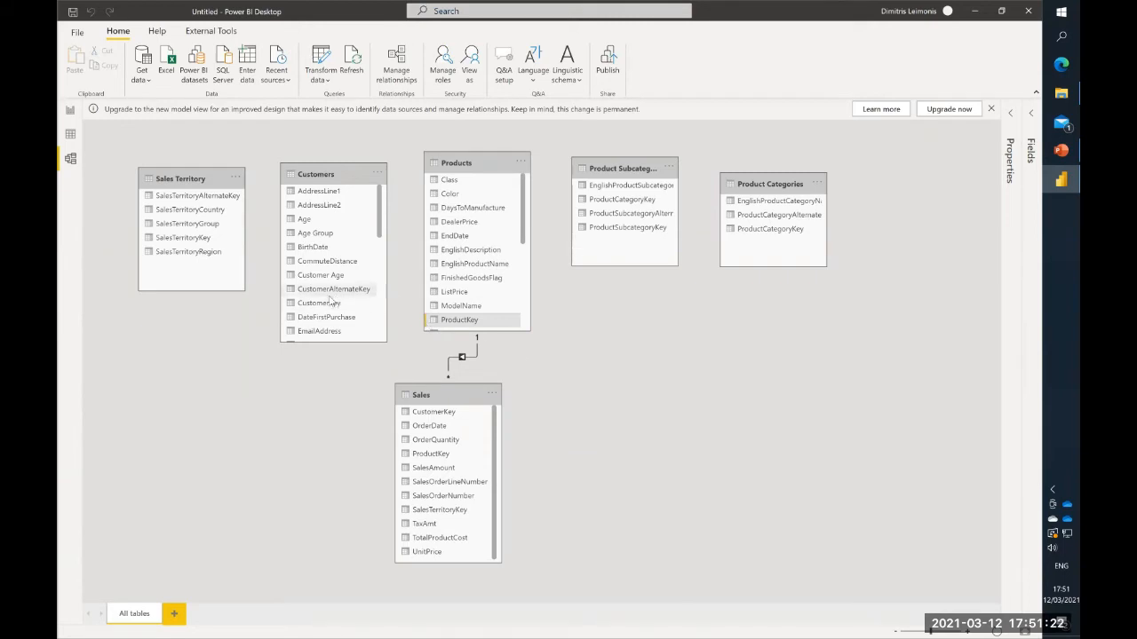
drag(327, 303, 412, 415)
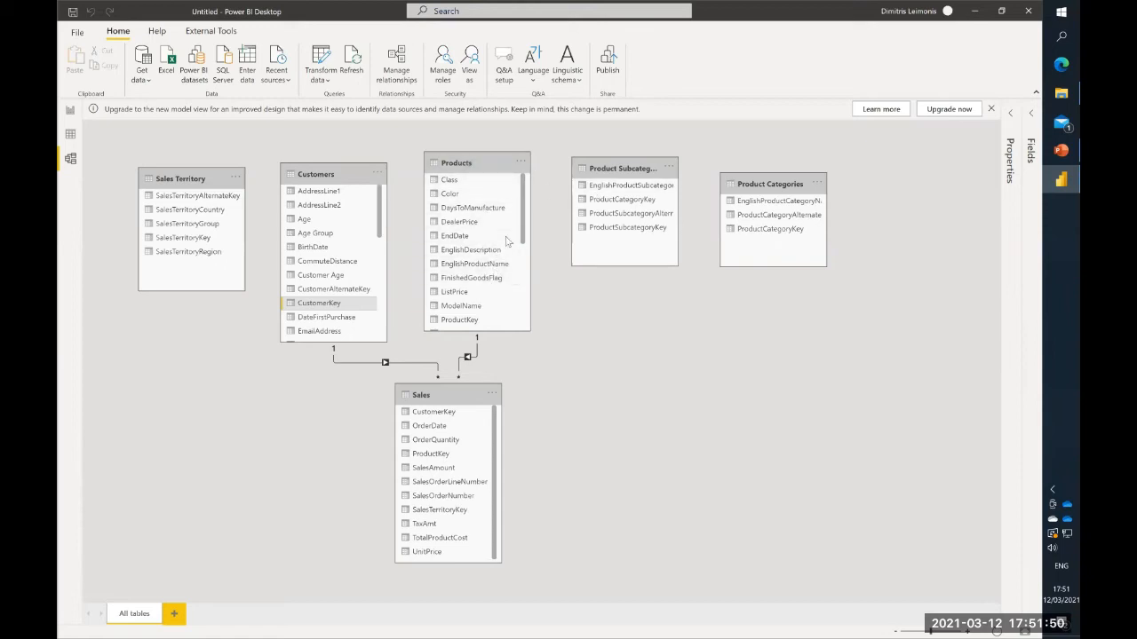
- Relate Products to Product Subcategories on ProductSubcategoryKey and Product Subcategories to Product Categories on ProductCategoryKey, repositioning the latter two tables
scroll(507, 241, down, 3)
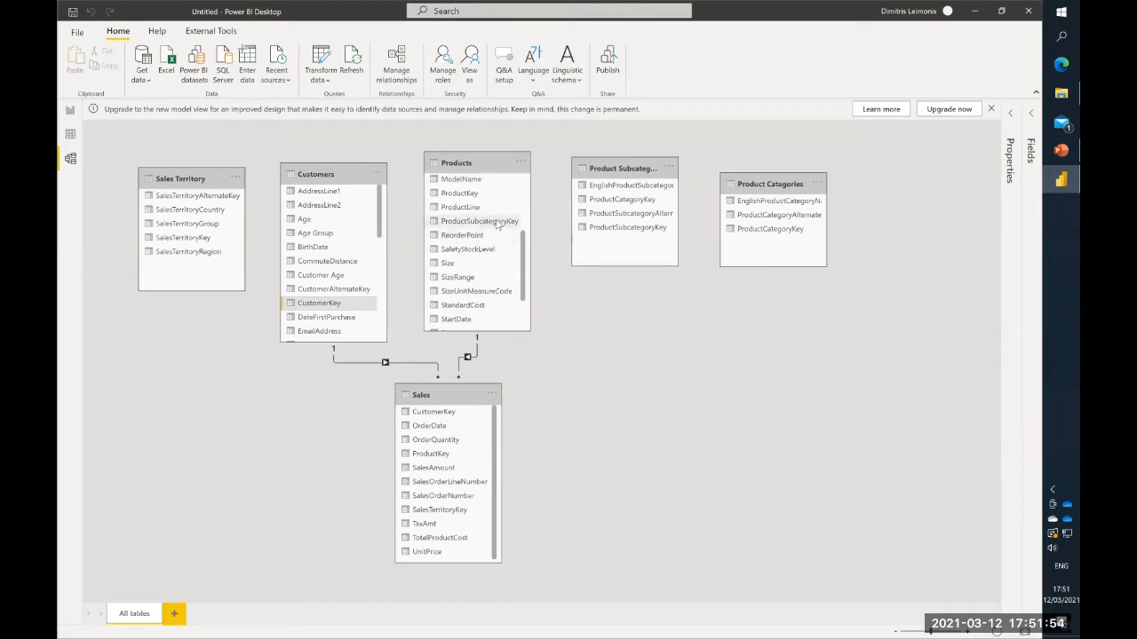
drag(498, 224, 597, 231)
drag(612, 164, 703, 257)
drag(773, 182, 623, 161)
drag(706, 297, 632, 216)
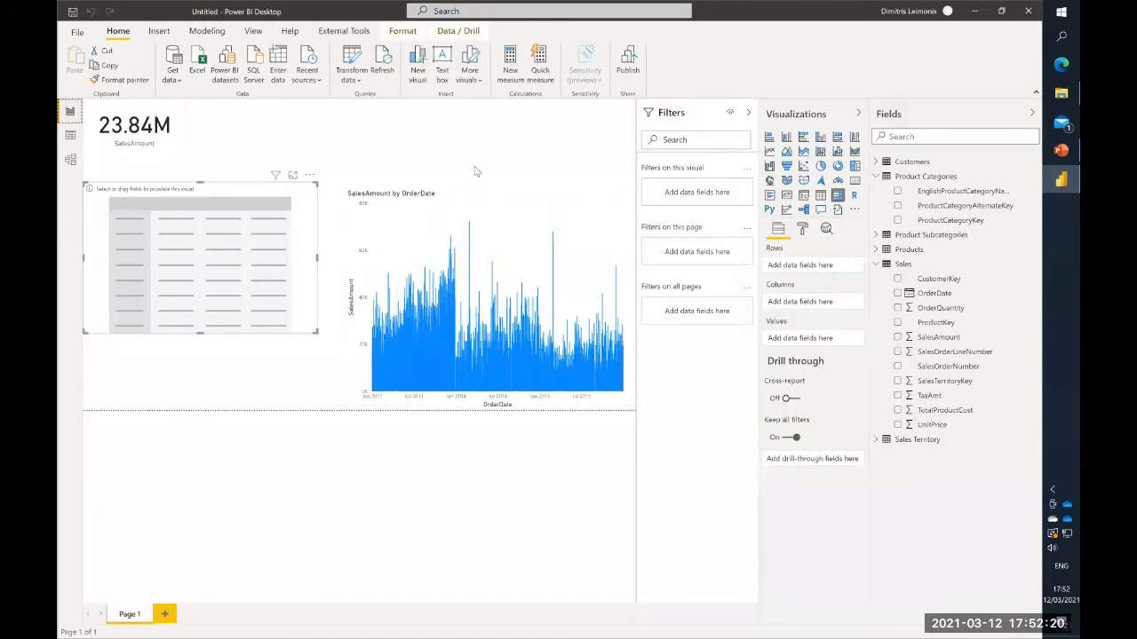
- Fill the empty matrix with EnglishProductCategoryName from Product Categories as rows and SalesAmount from Sales as values
click(877, 177)
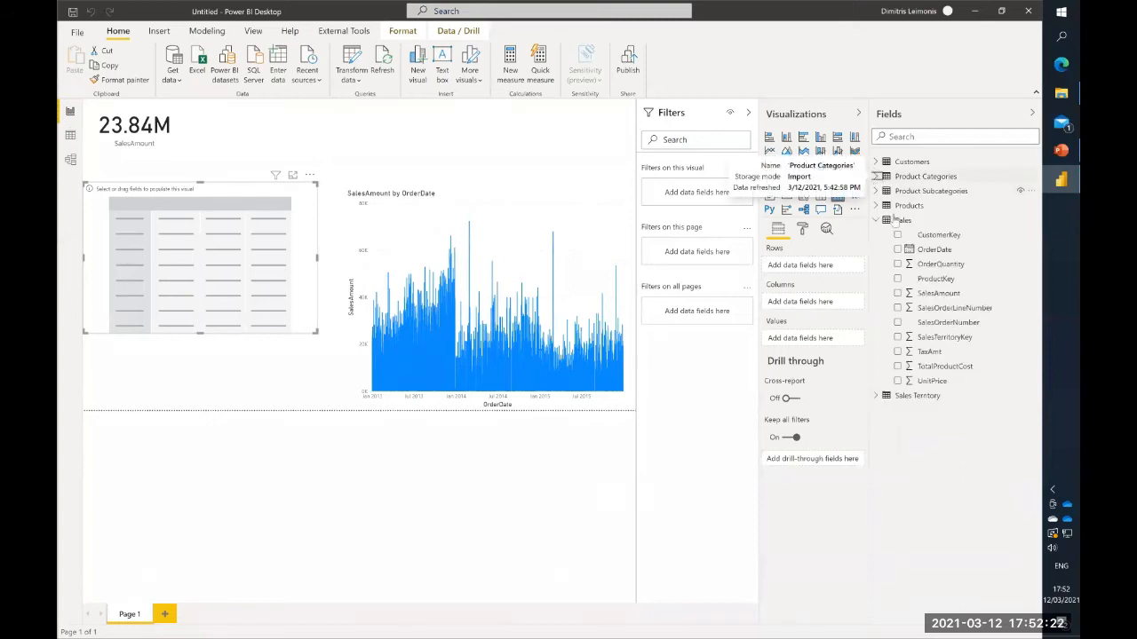
click(876, 177)
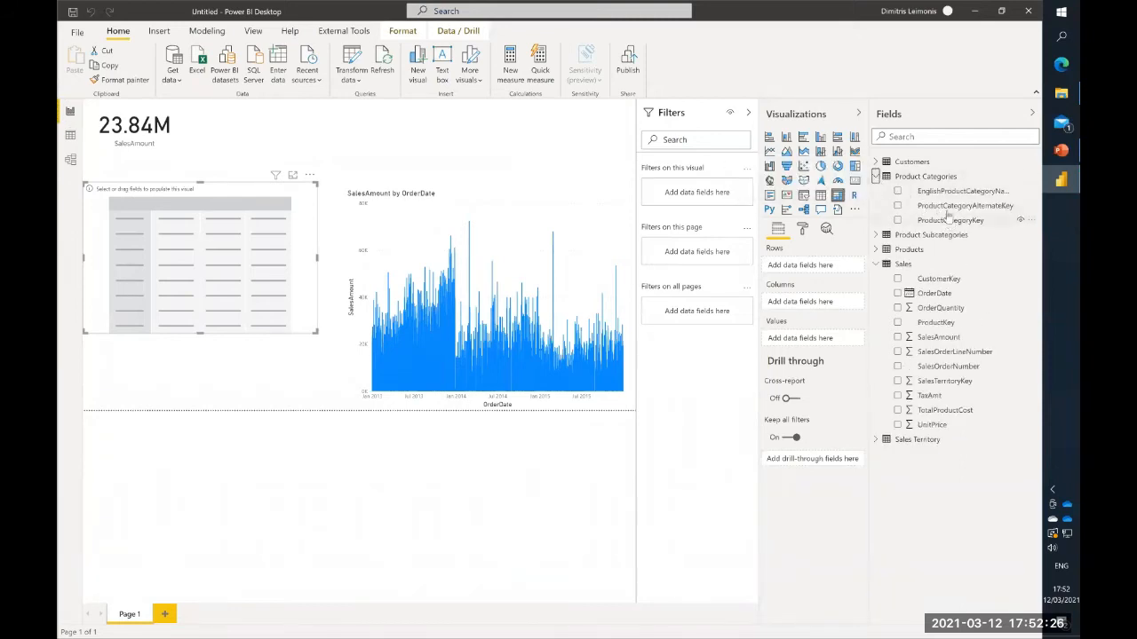
drag(933, 194, 795, 270)
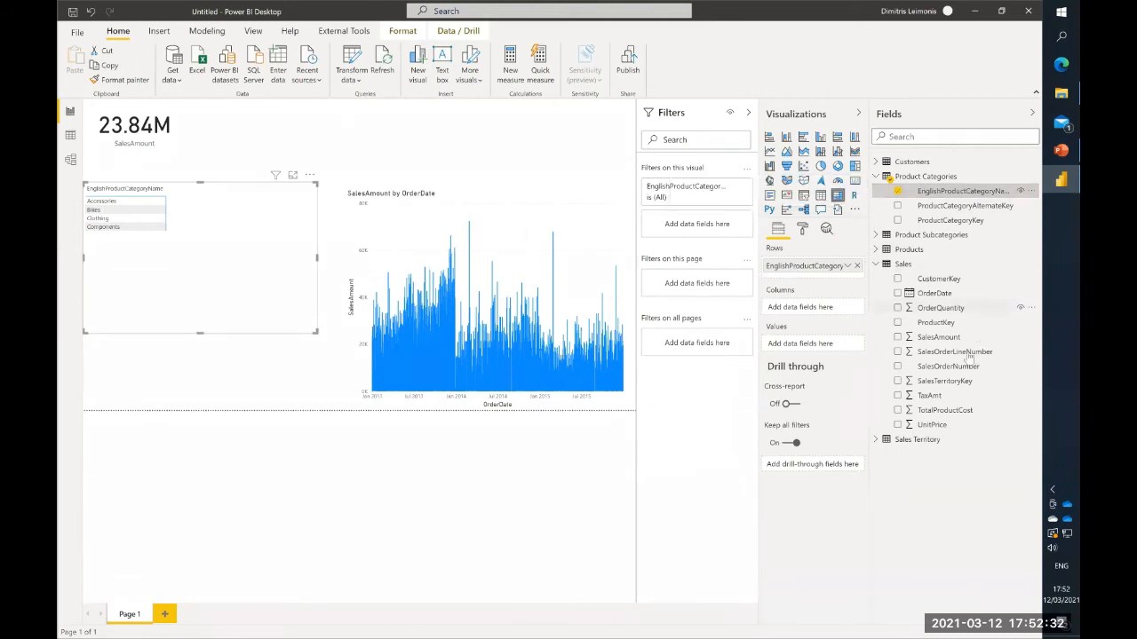
drag(949, 343, 802, 348)
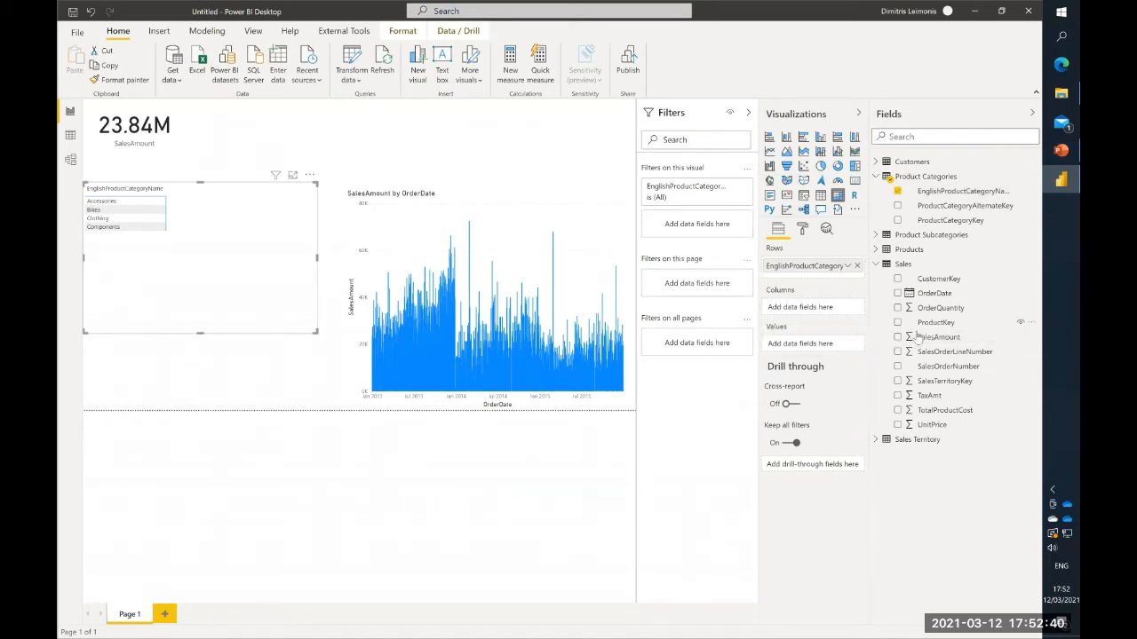
drag(935, 337, 802, 348)
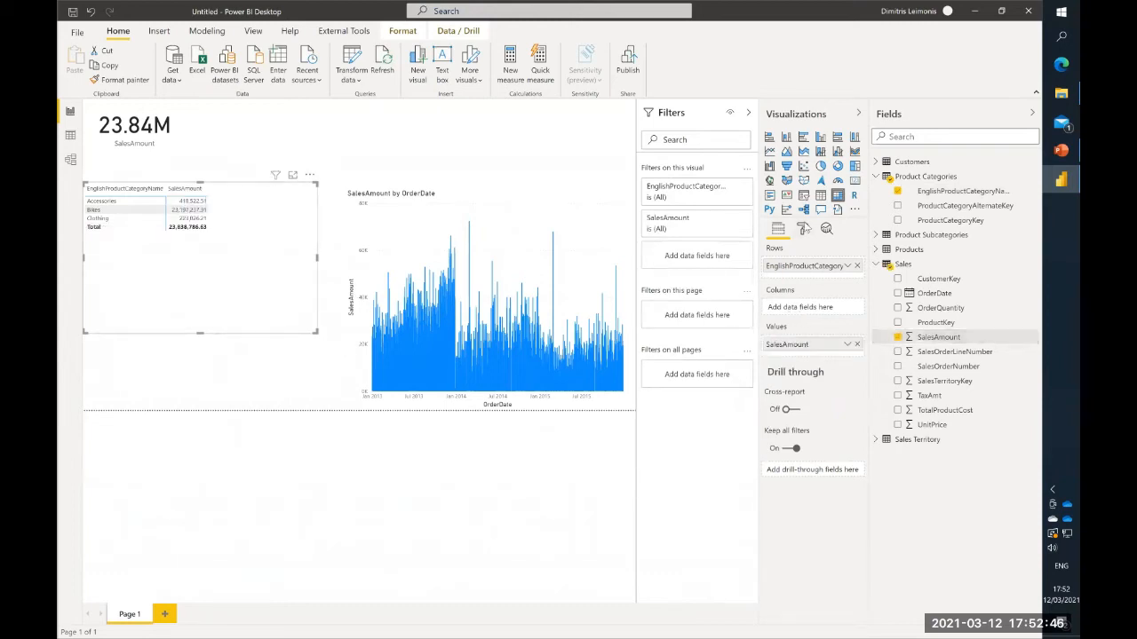
- Set the matrix's grid text size to 15 pt and shrink the visual to fit its rows
click(803, 228)
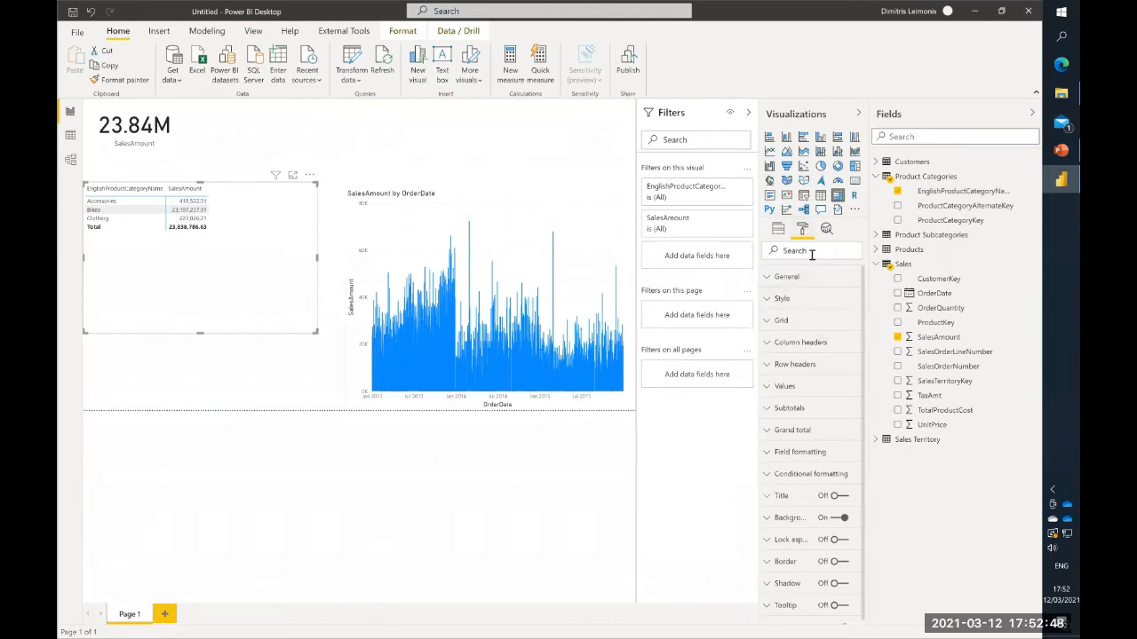
text(size)
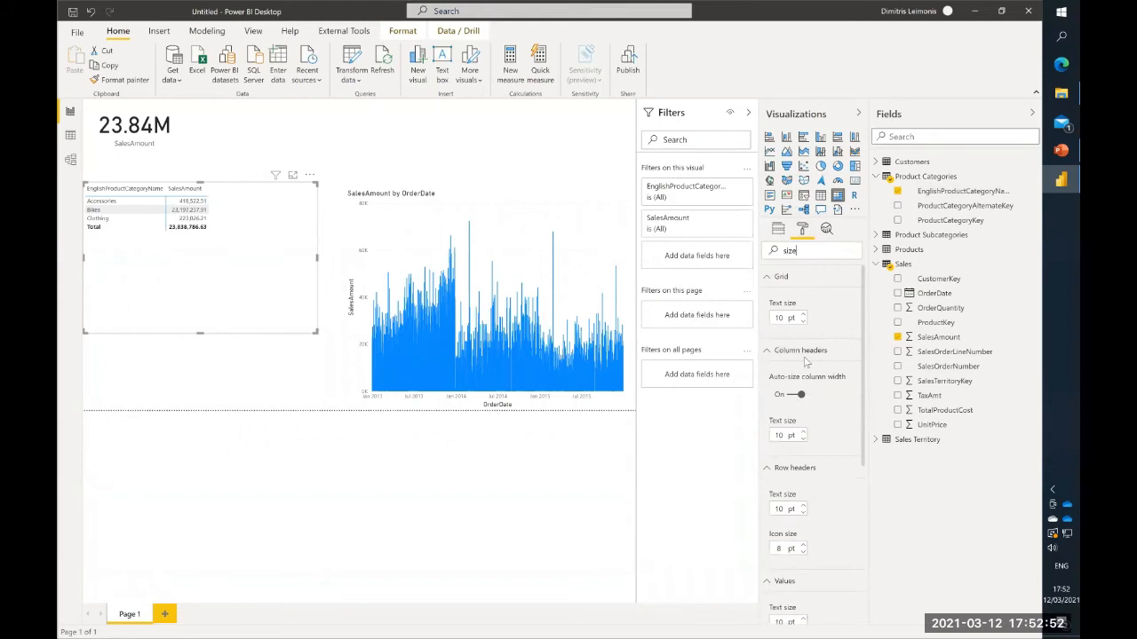
drag(790, 315, 770, 320)
text(15)
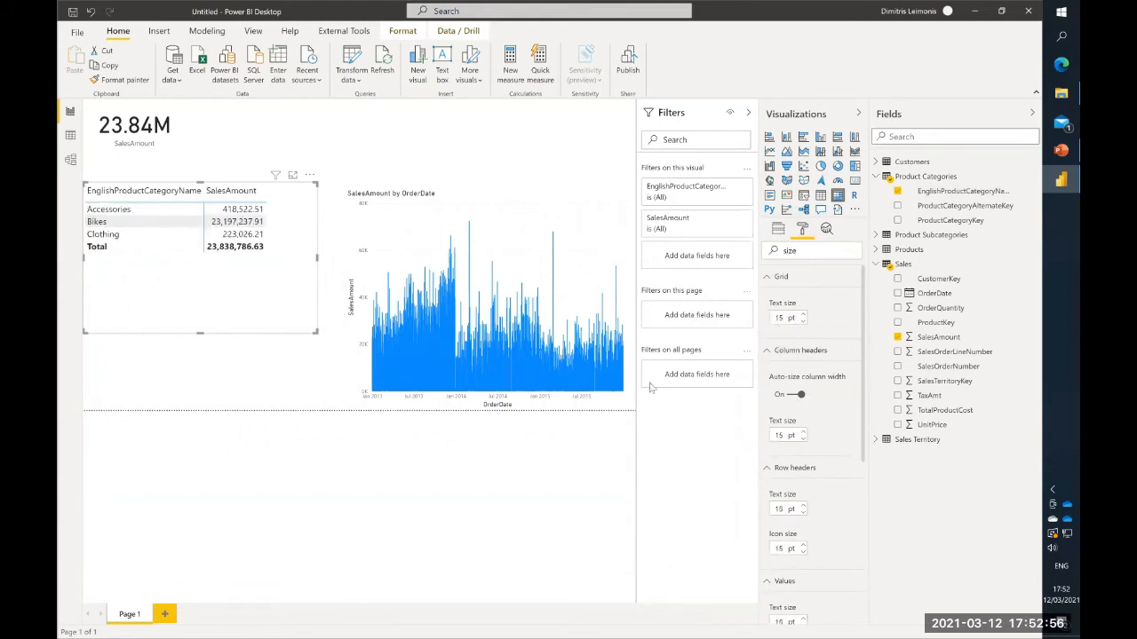
drag(315, 331, 299, 268)
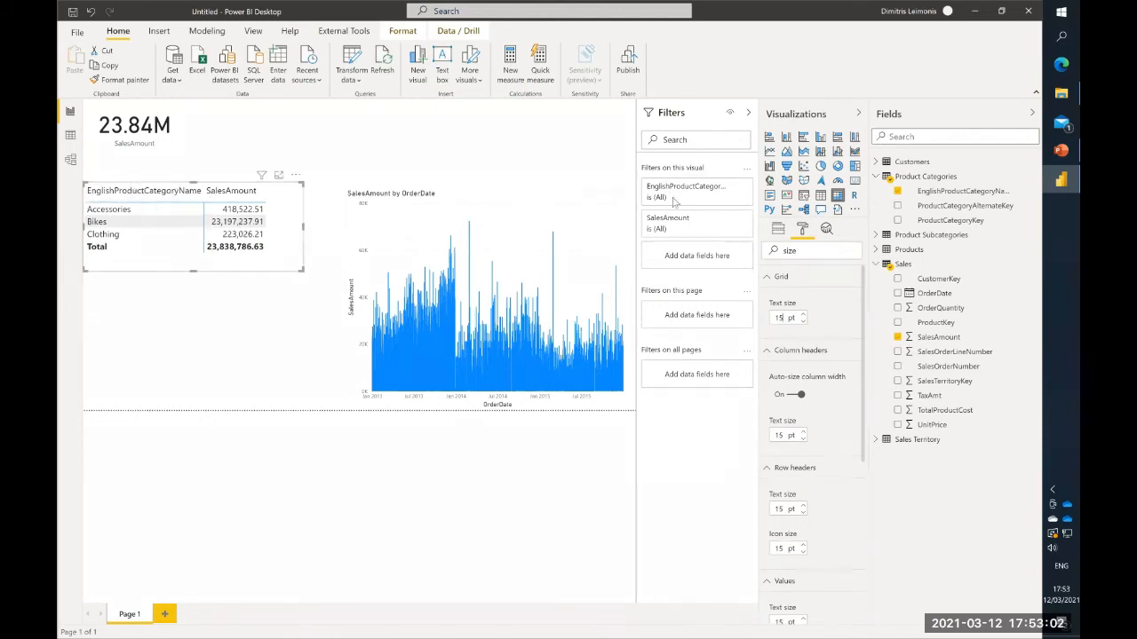
- Rename the EnglishProductCategoryName field in Product Categories to Category
right_click(976, 188)
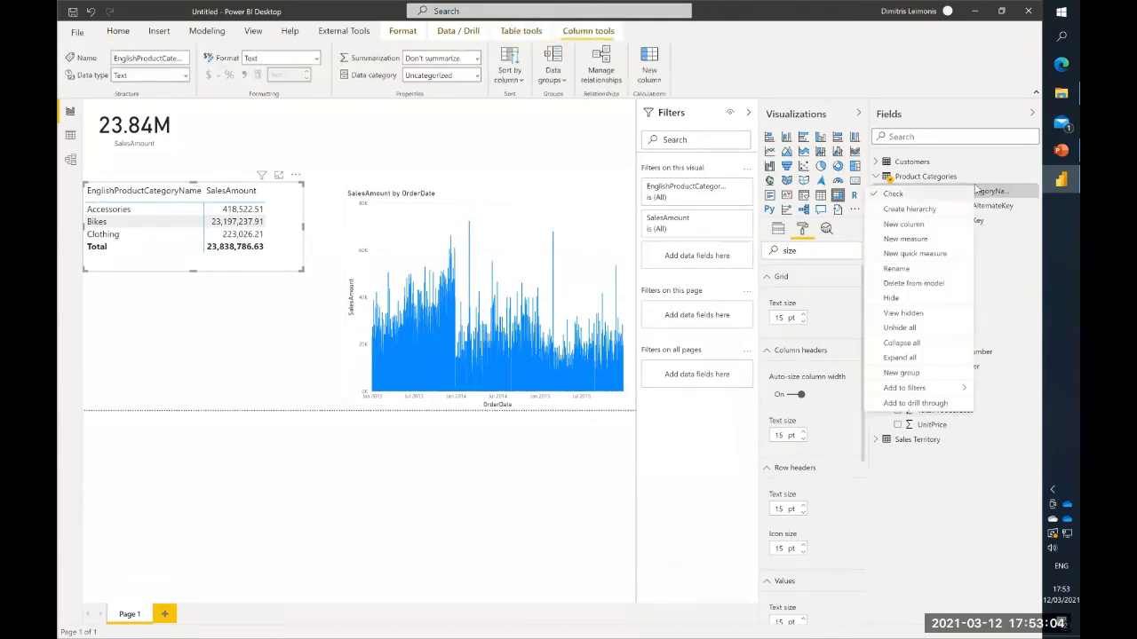
click(941, 269)
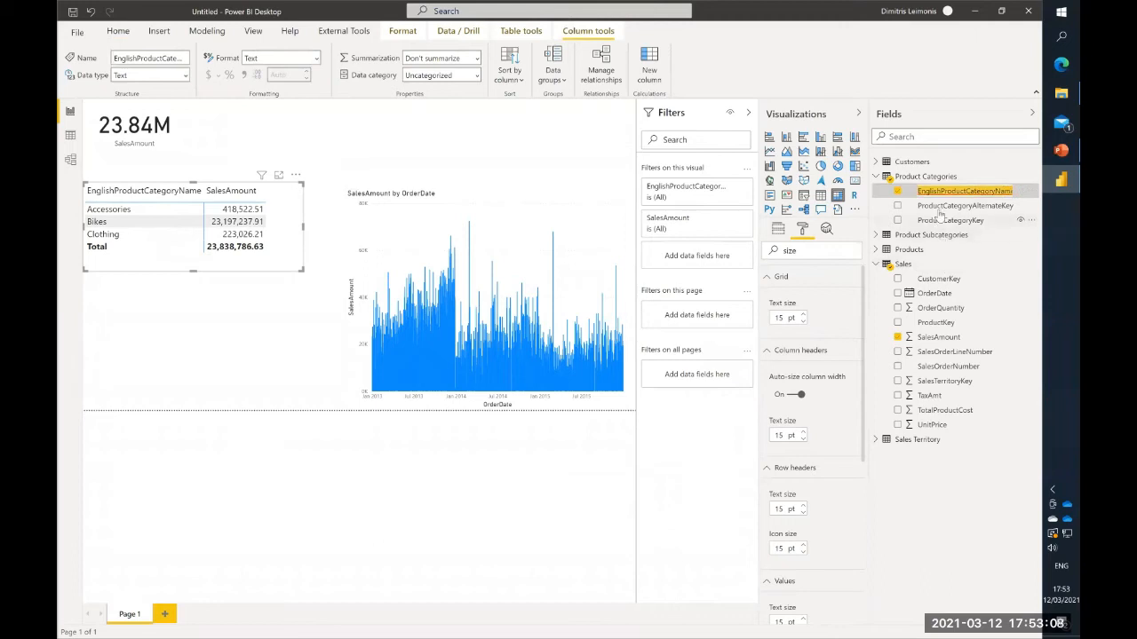
text(Category)
key(Return)
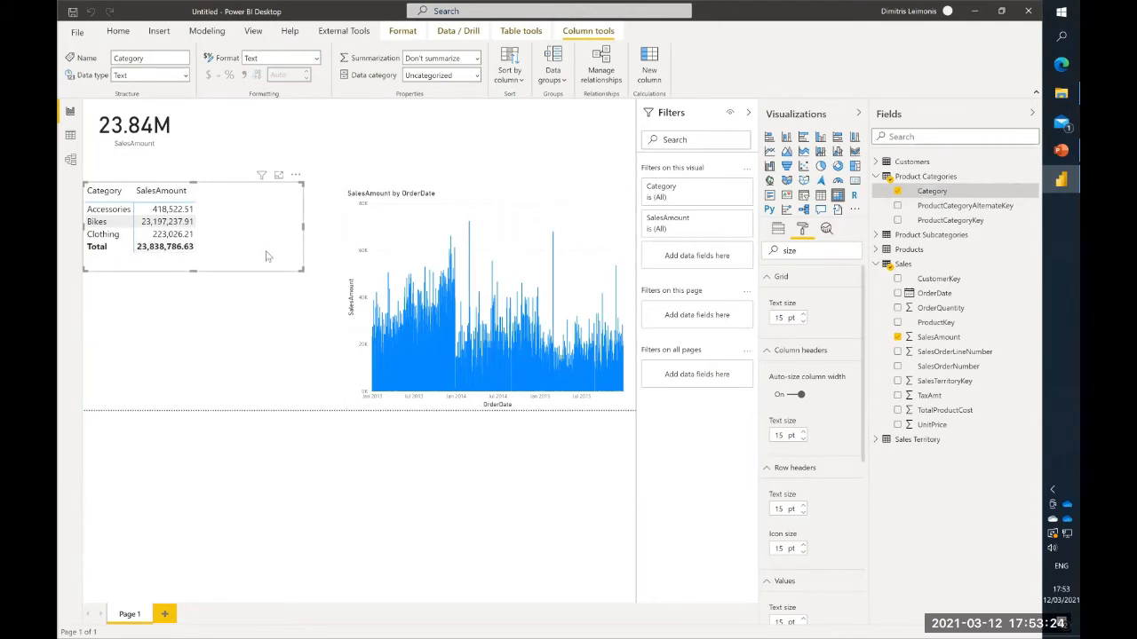
- Cross-filter the card and chart by Bikes and by Clothing from the matrix, narrowing the matrix slightly and clearing the selection
click(111, 227)
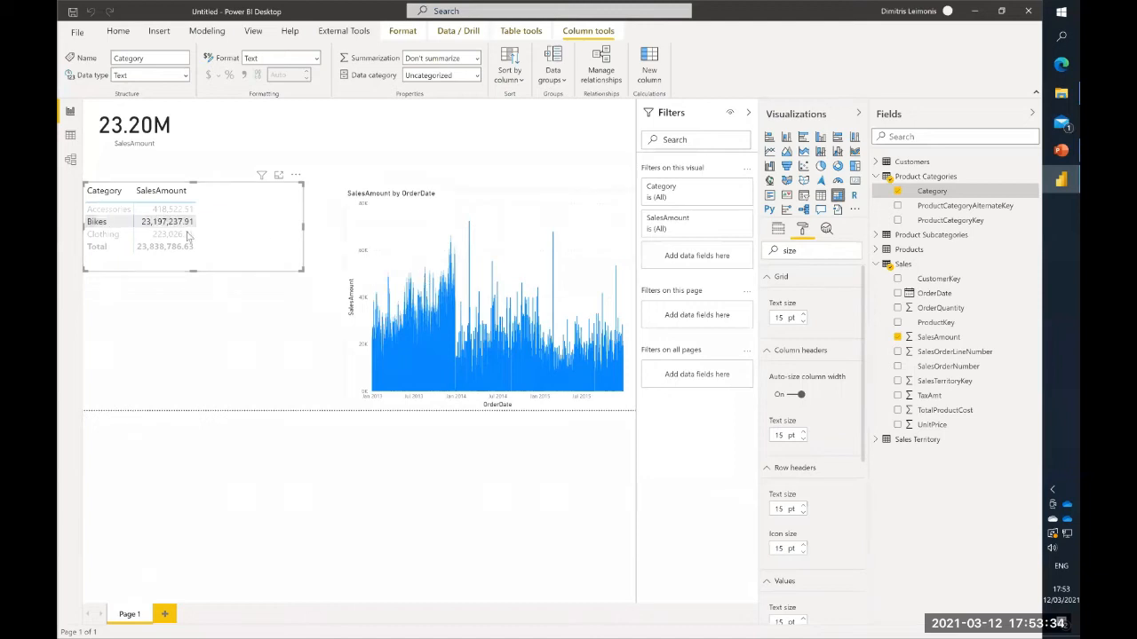
click(111, 234)
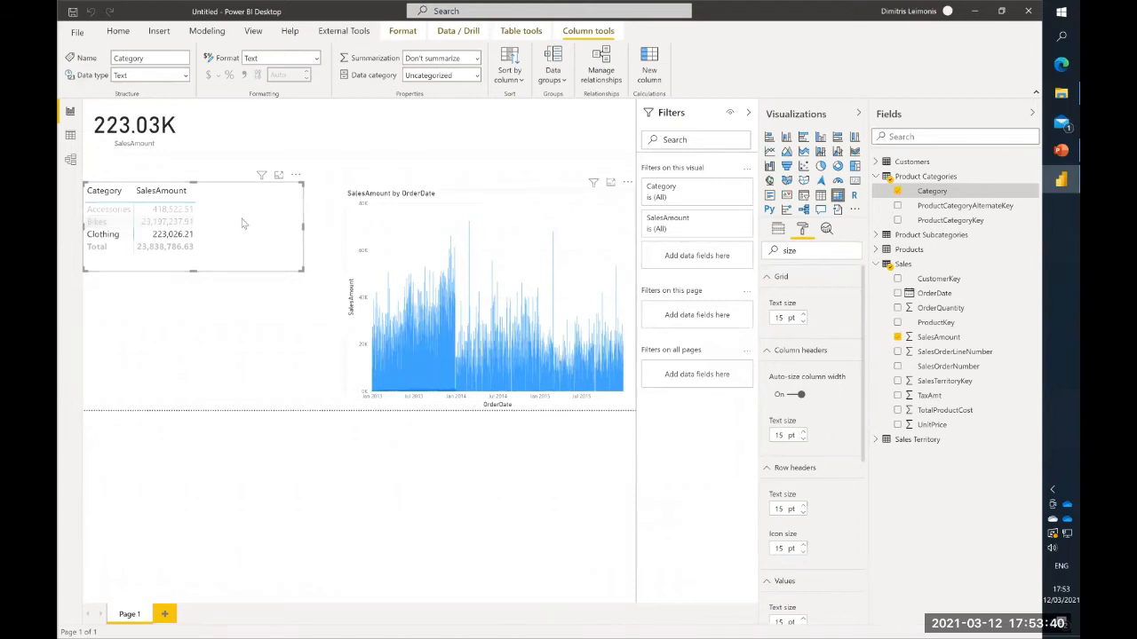
click(100, 223)
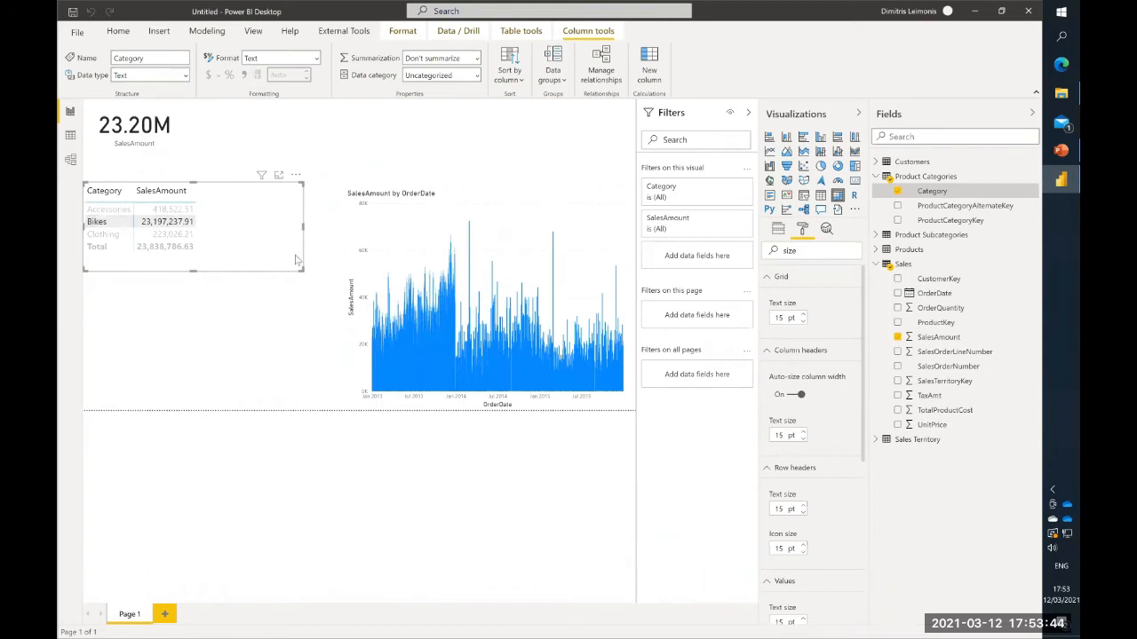
drag(301, 229, 299, 233)
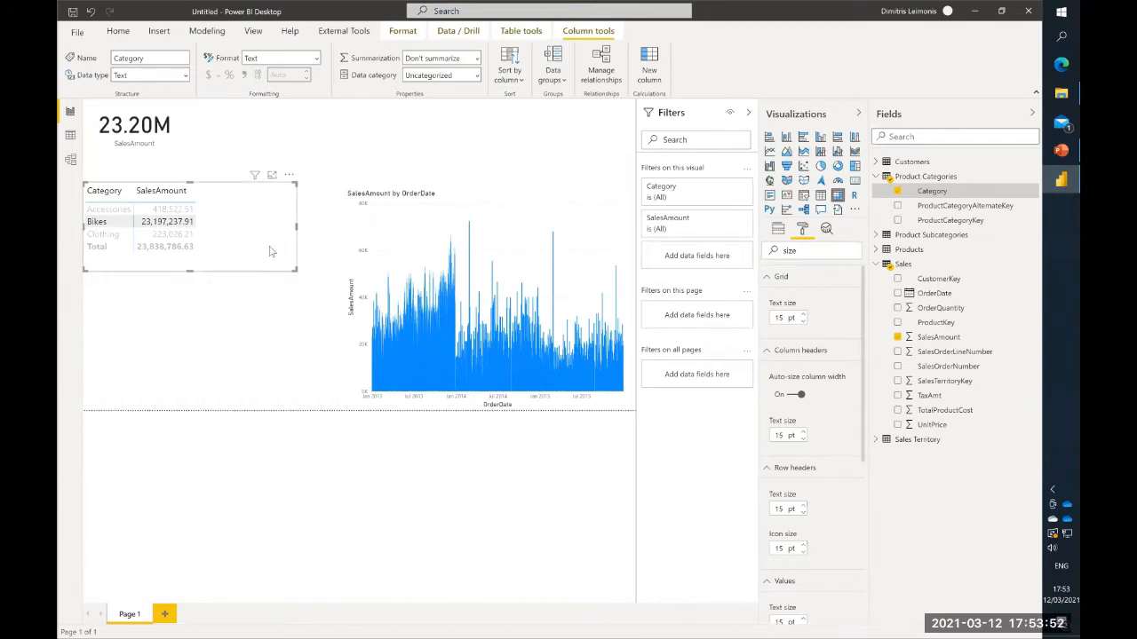
click(275, 250)
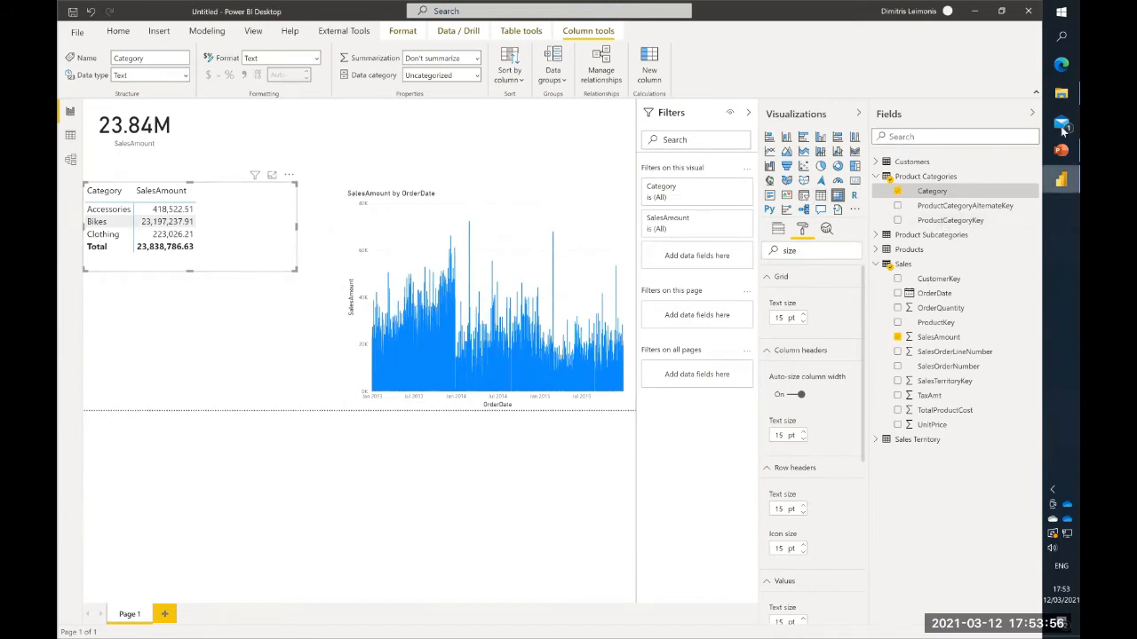
- Switch to File Explorer, open Calendar table M code.docx in the PBI Webinar 12Mar2021 folder and copy all of its code
click(1061, 93)
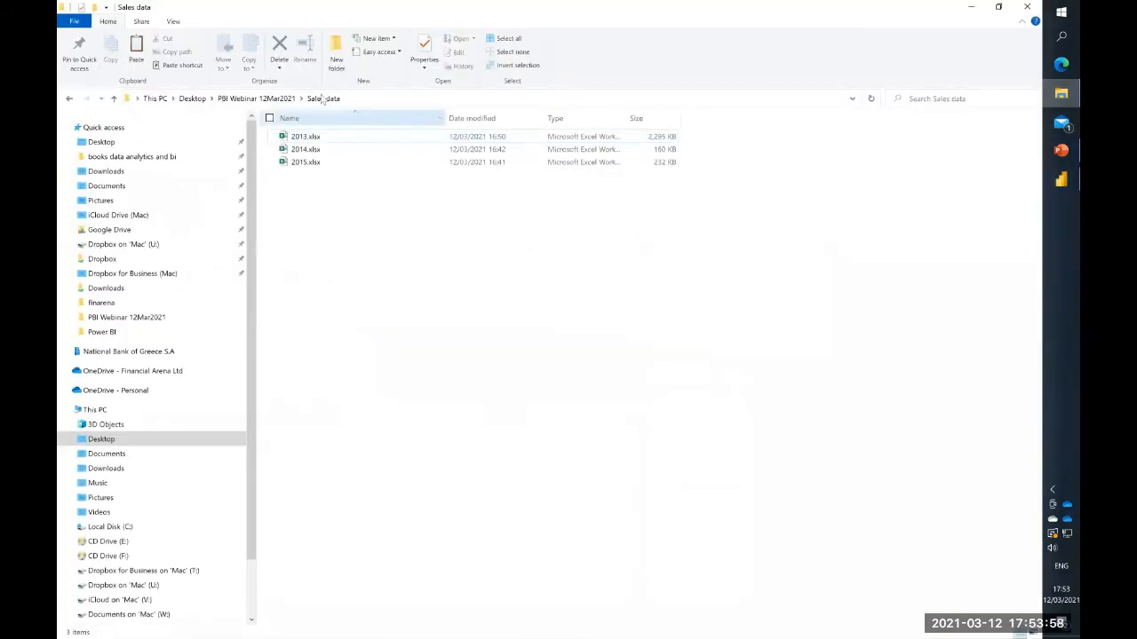
click(257, 97)
double_click(324, 164)
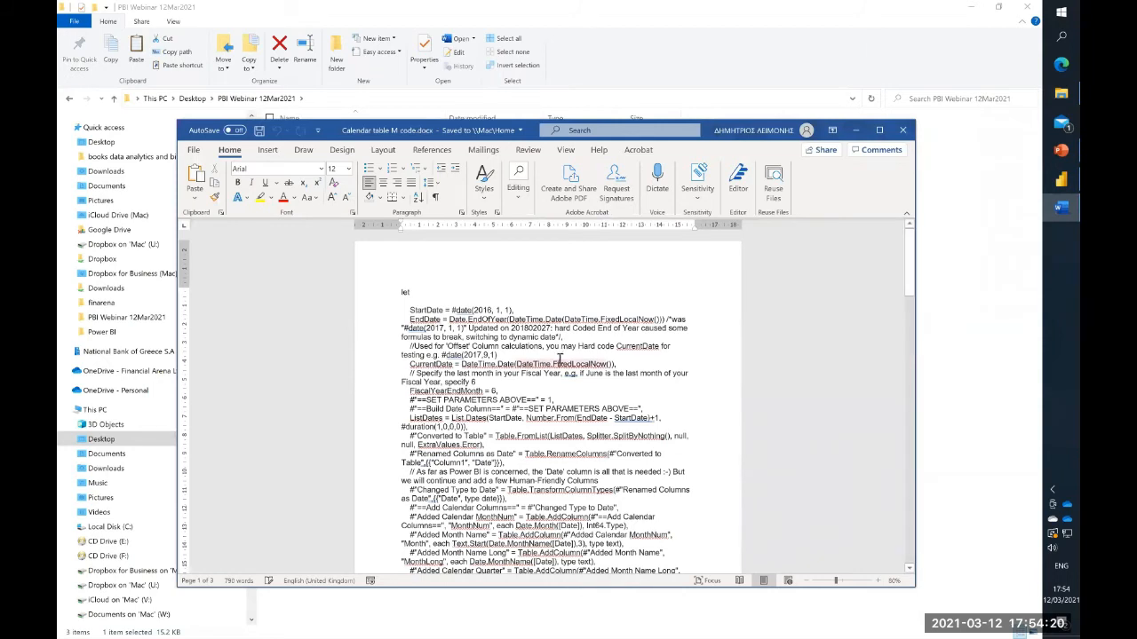
right_click(560, 358)
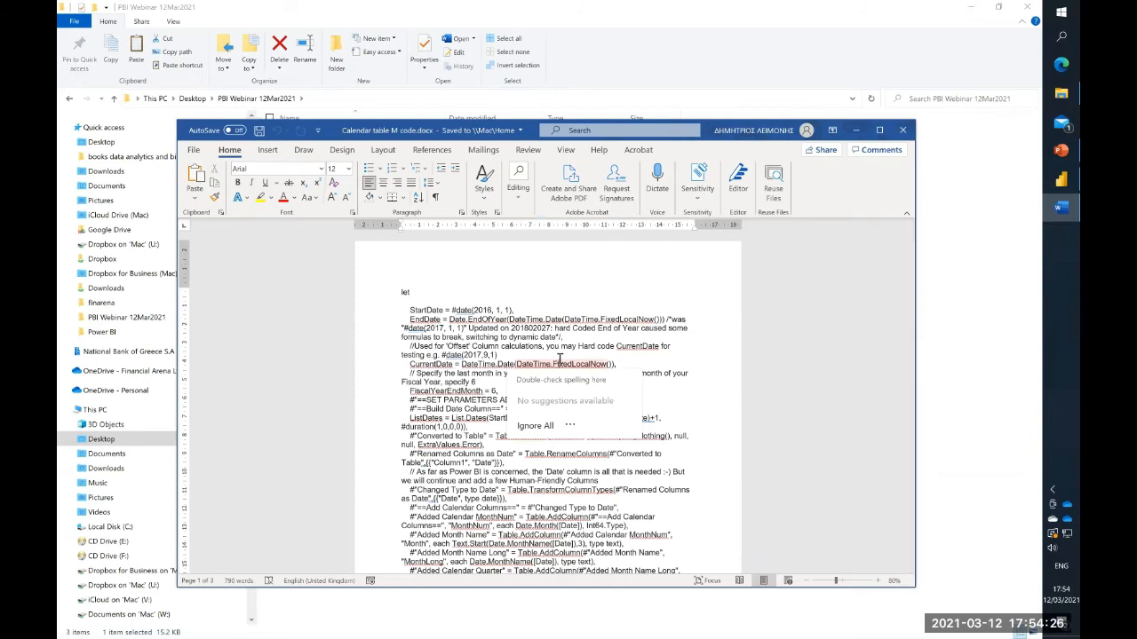
right_click(466, 311)
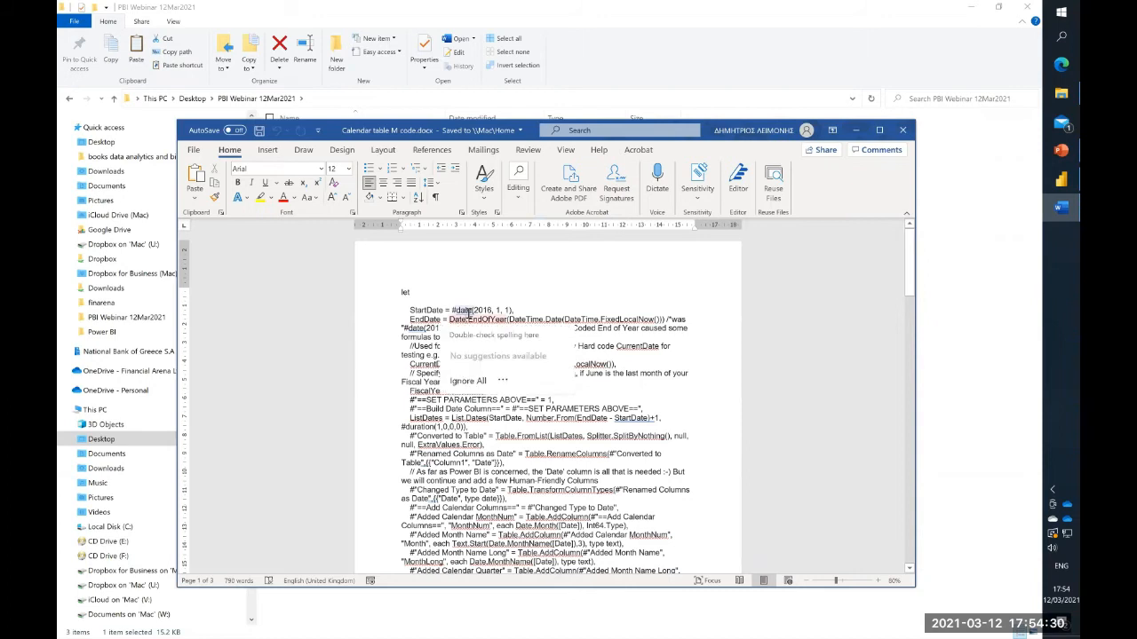
key(ctrl+a)
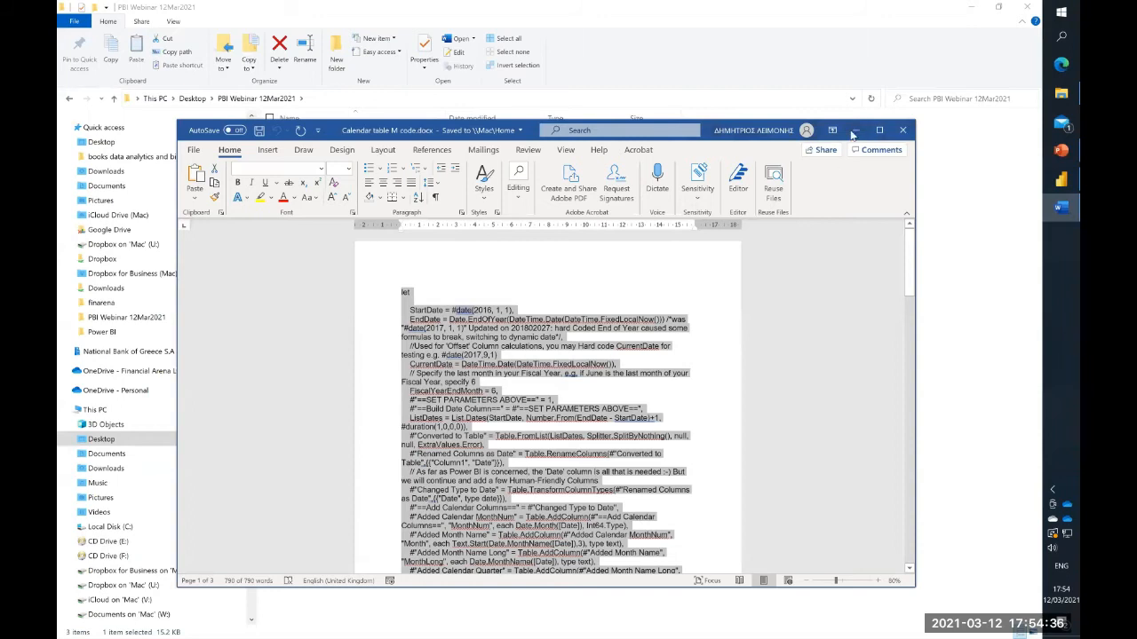
click(980, 170)
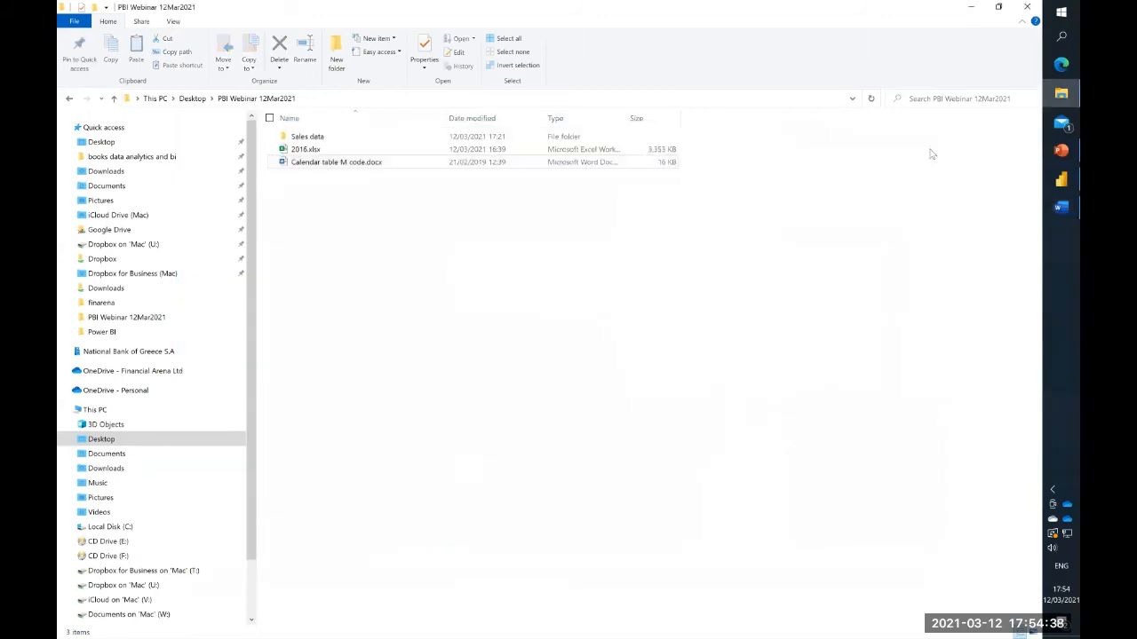
- Switch back to Power BI Desktop, open the Power Query Editor and add a new blank query
click(1061, 178)
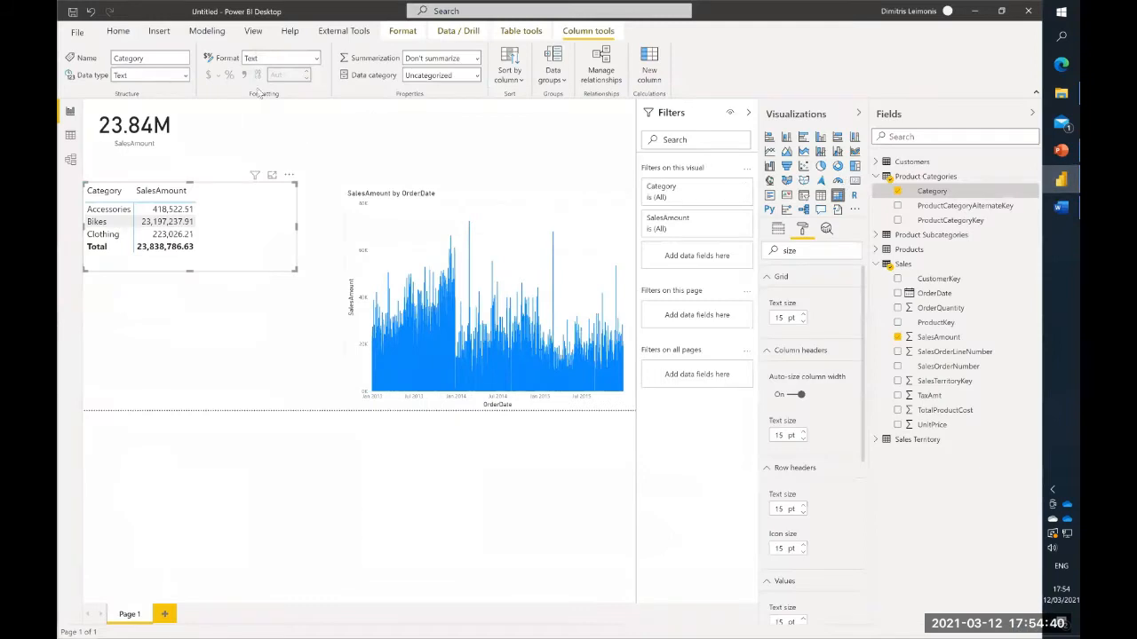
click(118, 31)
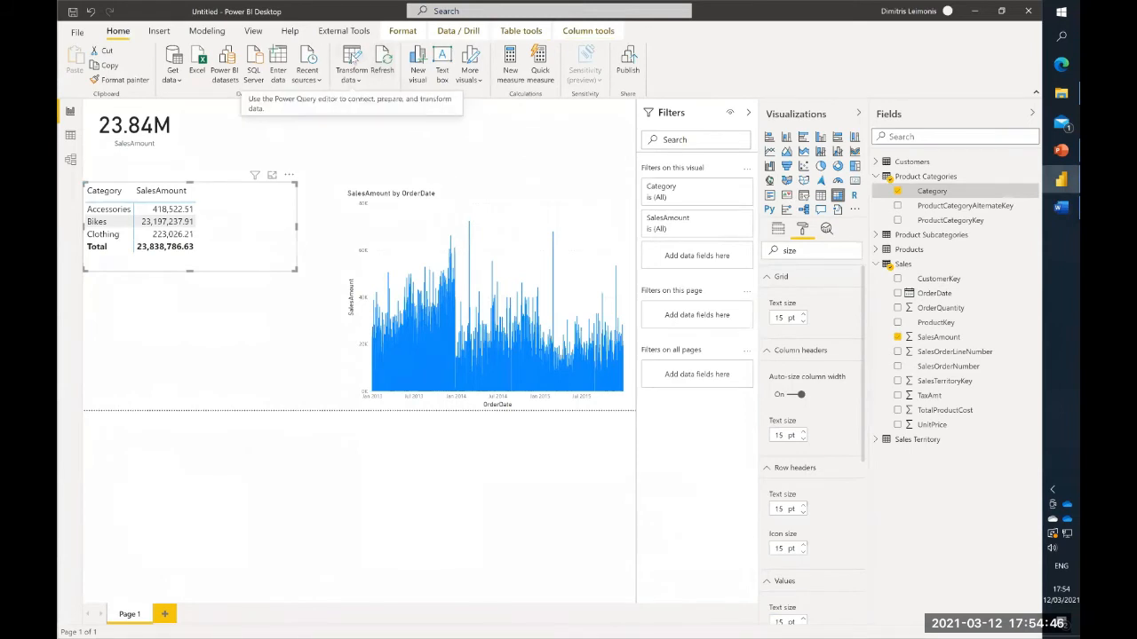
click(351, 59)
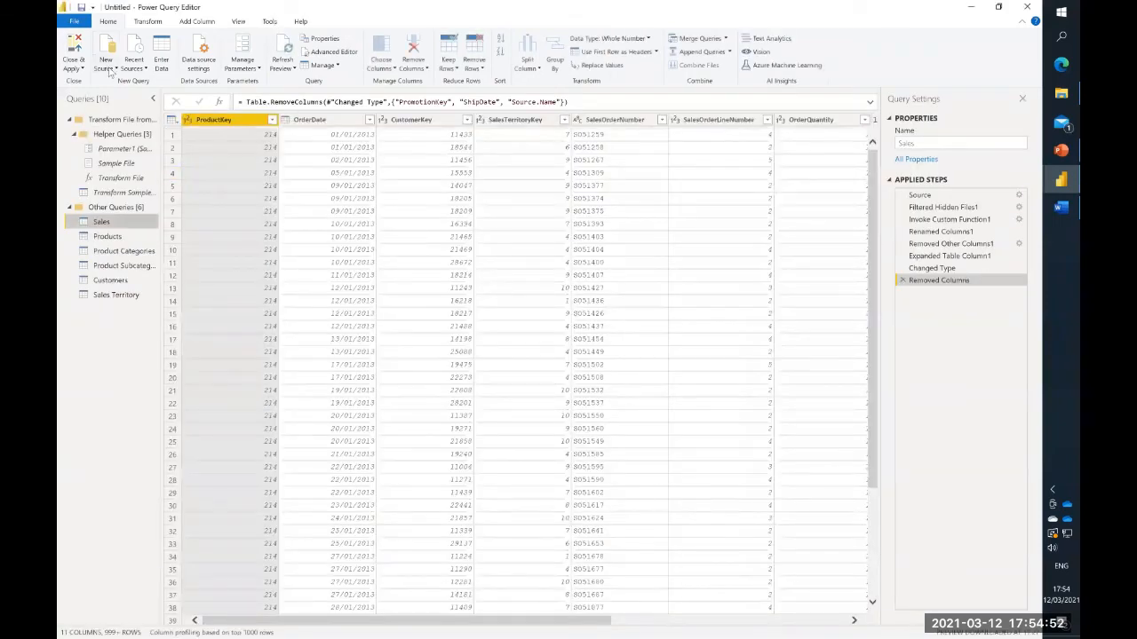
click(107, 67)
click(107, 261)
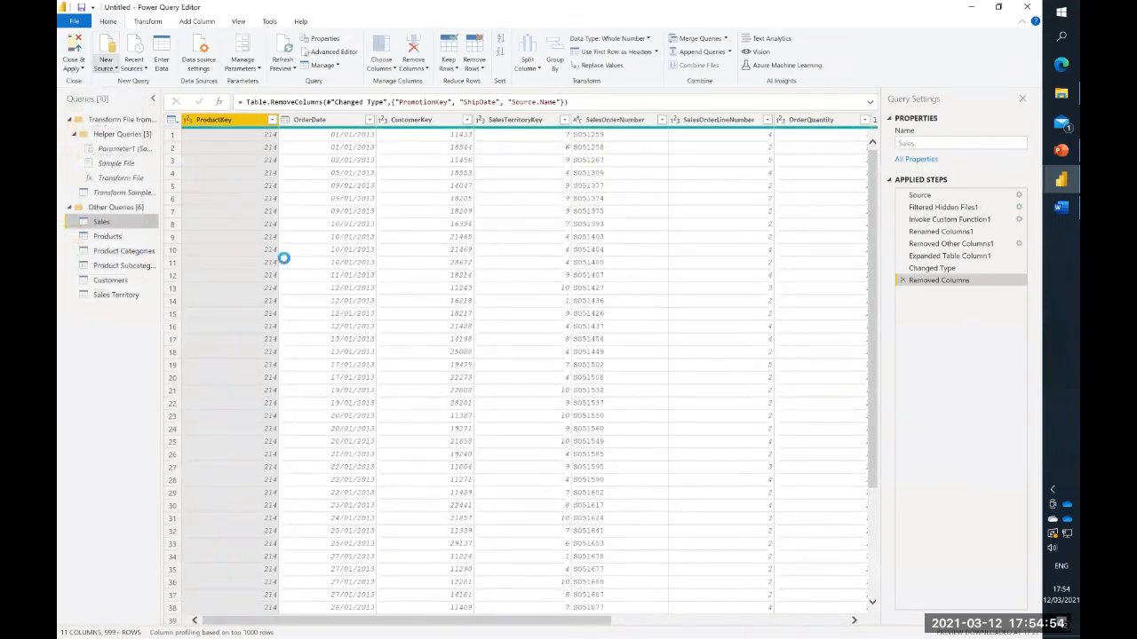
- Replace the blank query's code in the Advanced Editor with the copied calendar table M code and apply it
click(238, 24)
click(388, 56)
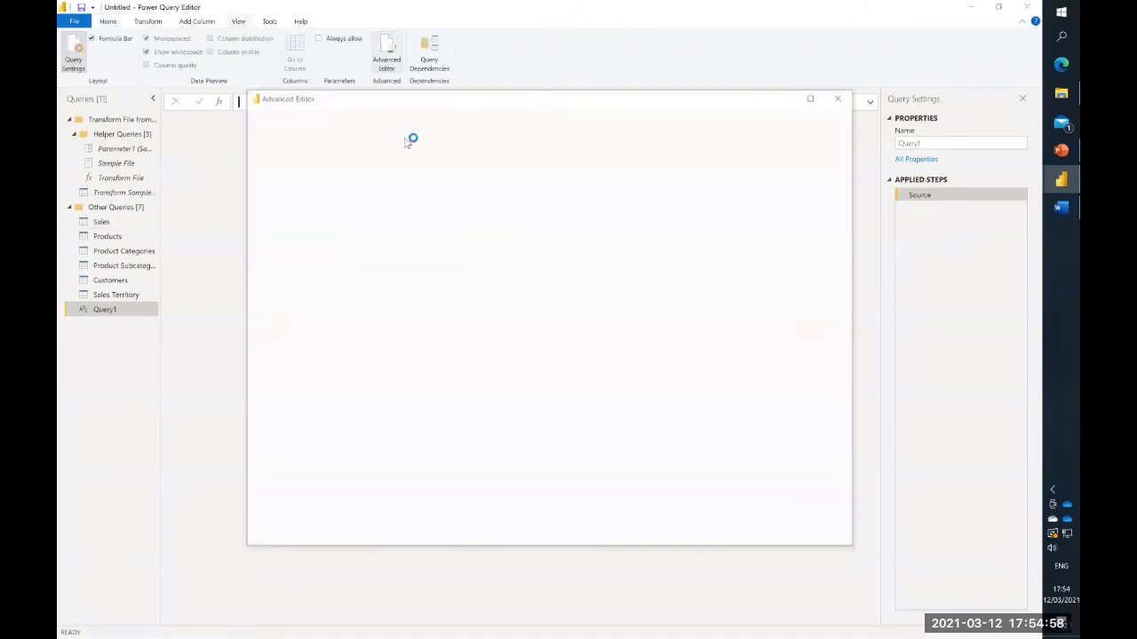
key(ctrl+a)
key(ctrl+v)
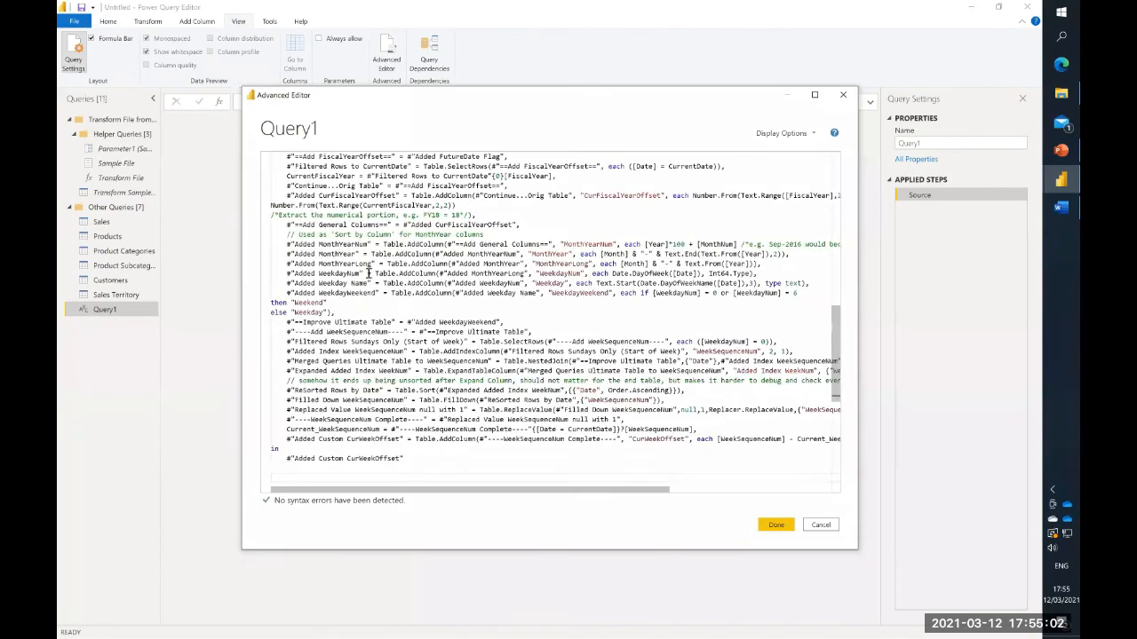
click(776, 525)
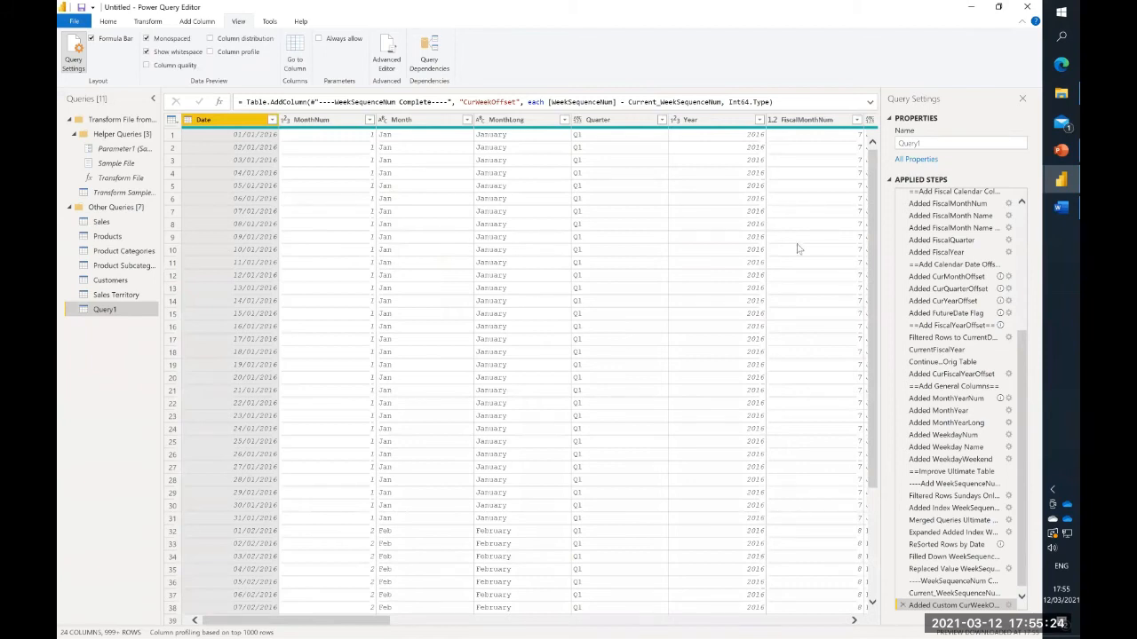
- Rename the new query as Calendar and review its applied steps from StartDate onward
click(1019, 207)
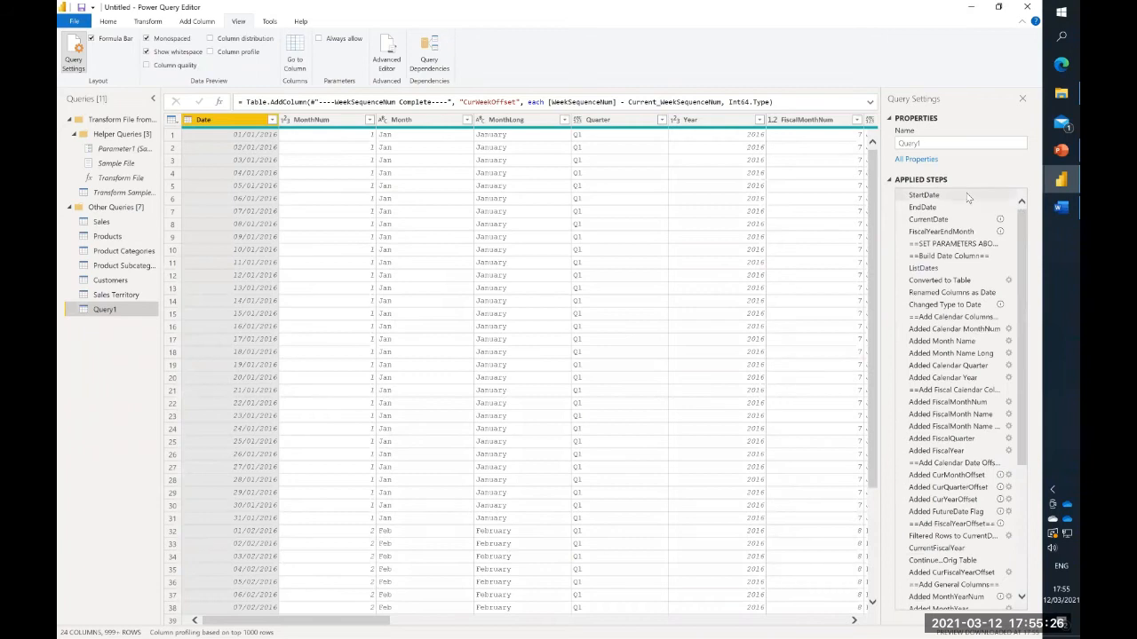
click(1009, 195)
drag(944, 148, 879, 145)
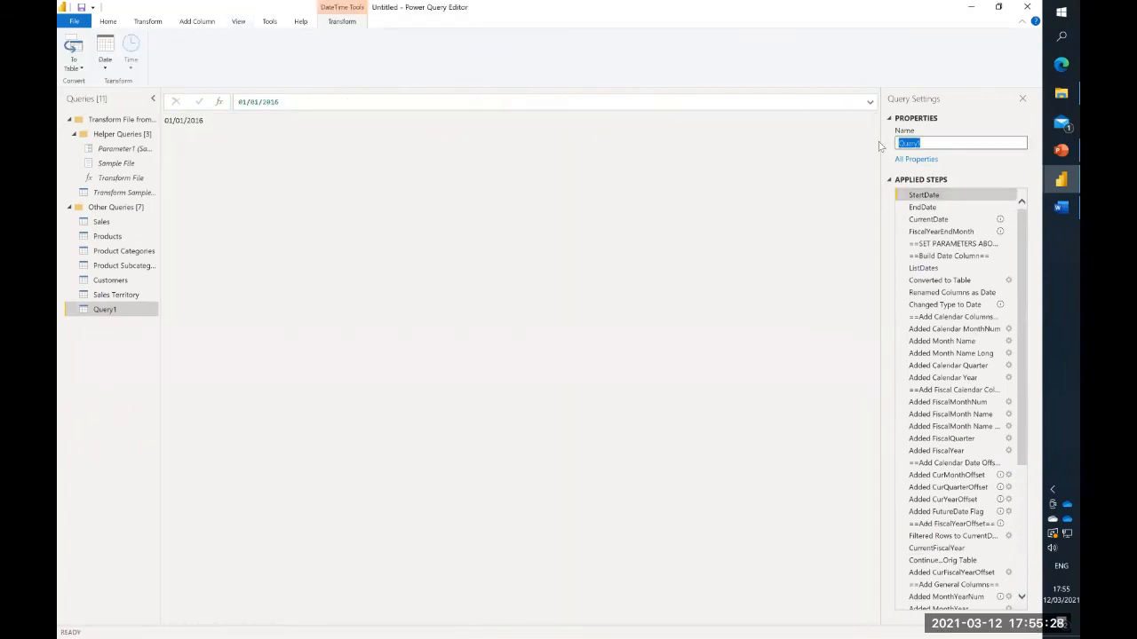
text(Calendar)
key(Return)
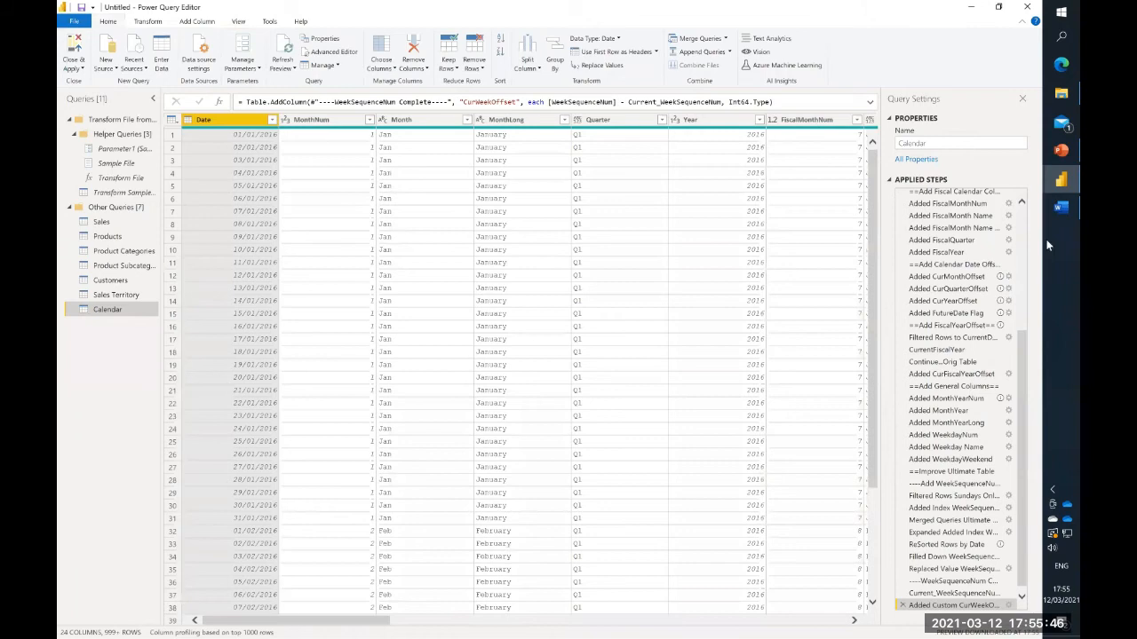
scroll(1022, 212, up, 3)
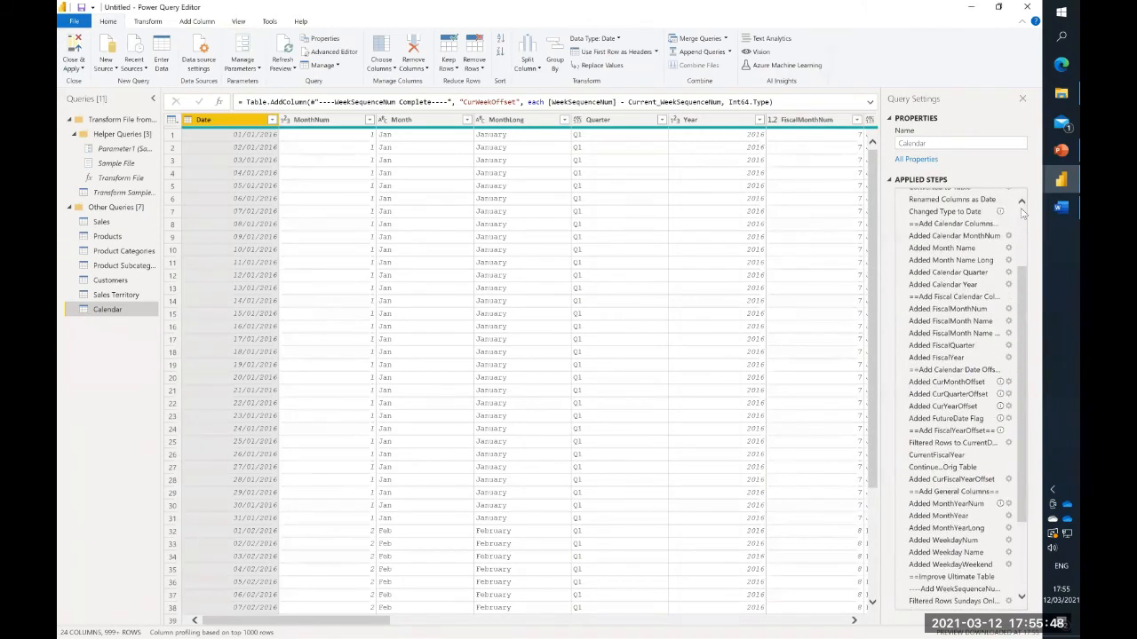
scroll(1022, 212, up, 3)
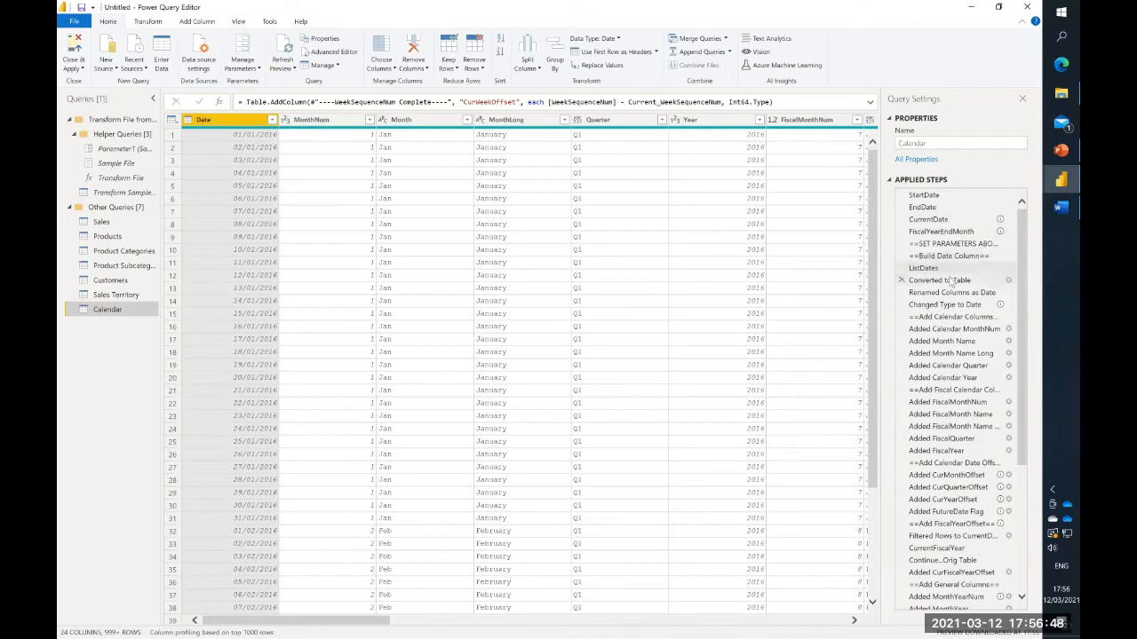
- Set the Calendar query's FiscalYearEndMonth step to 12, then close the Power Query Editor and apply the changes
click(960, 222)
click(951, 231)
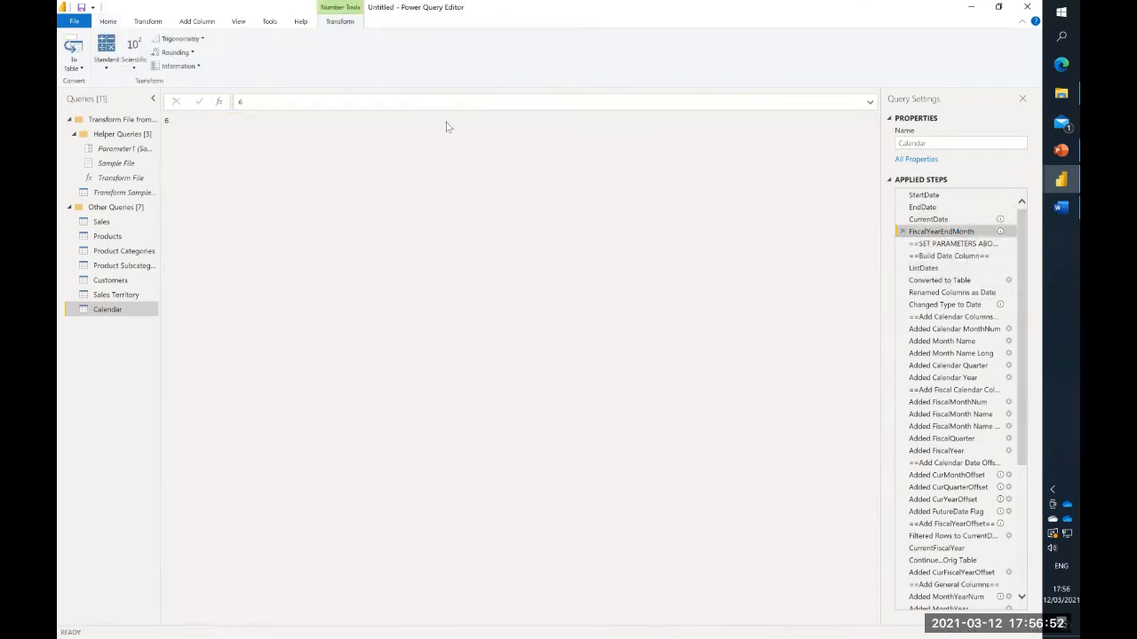
click(279, 98)
key(BackSpace)
text(12)
key(Return)
click(113, 21)
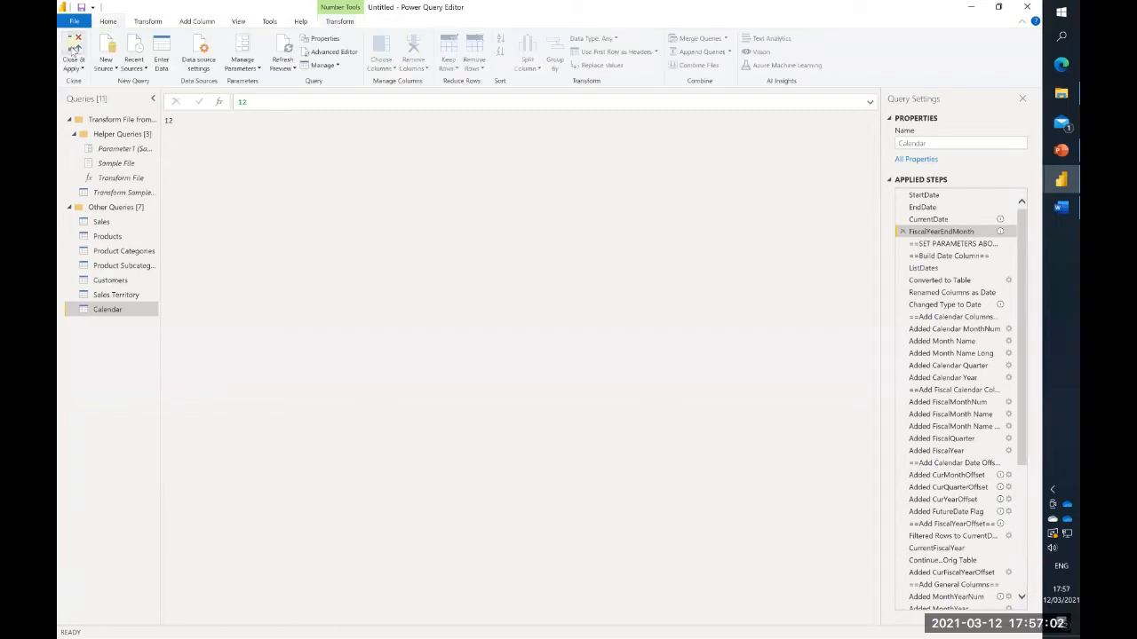
click(75, 49)
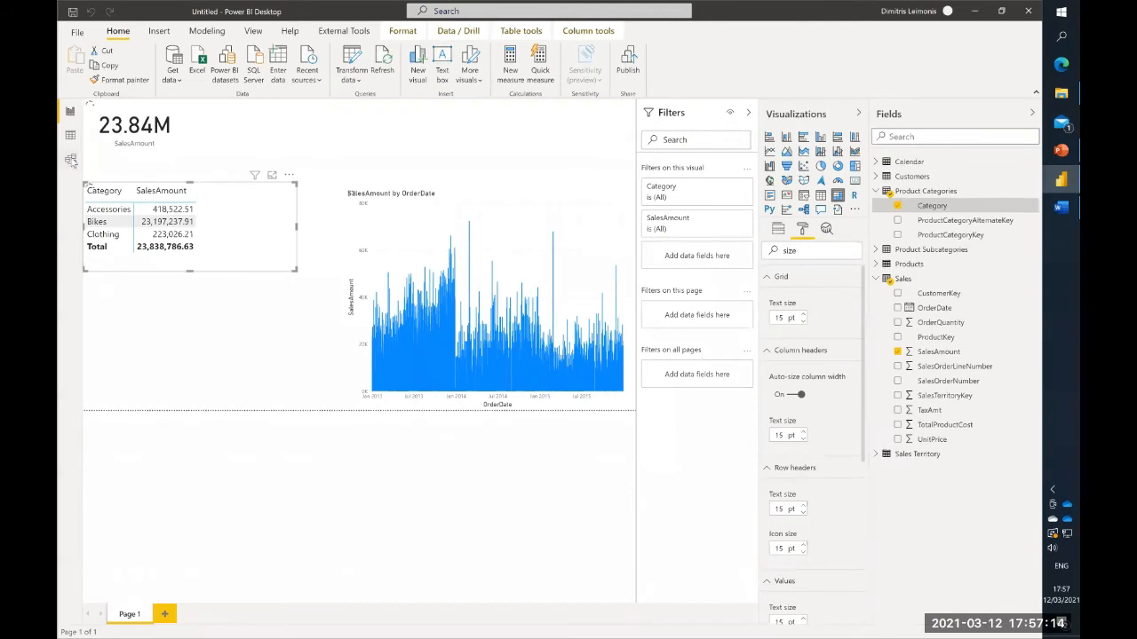
- In the model view, move the Calendar table lower and relate its Date field to OrderDate in the Sales table
click(70, 160)
drag(929, 166, 901, 215)
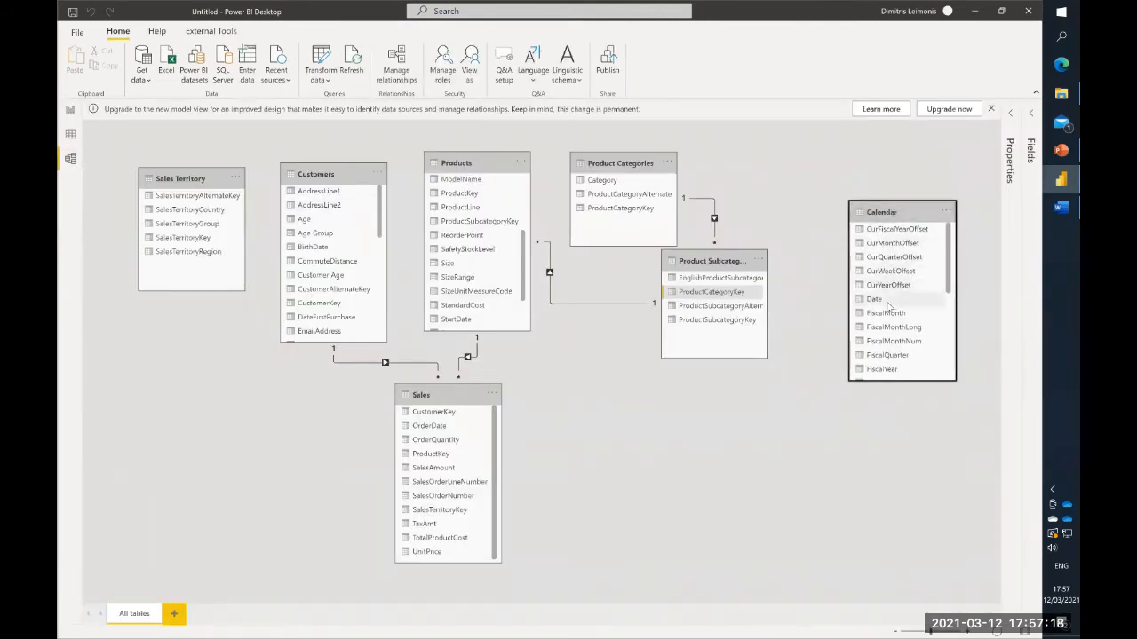
drag(889, 307, 446, 431)
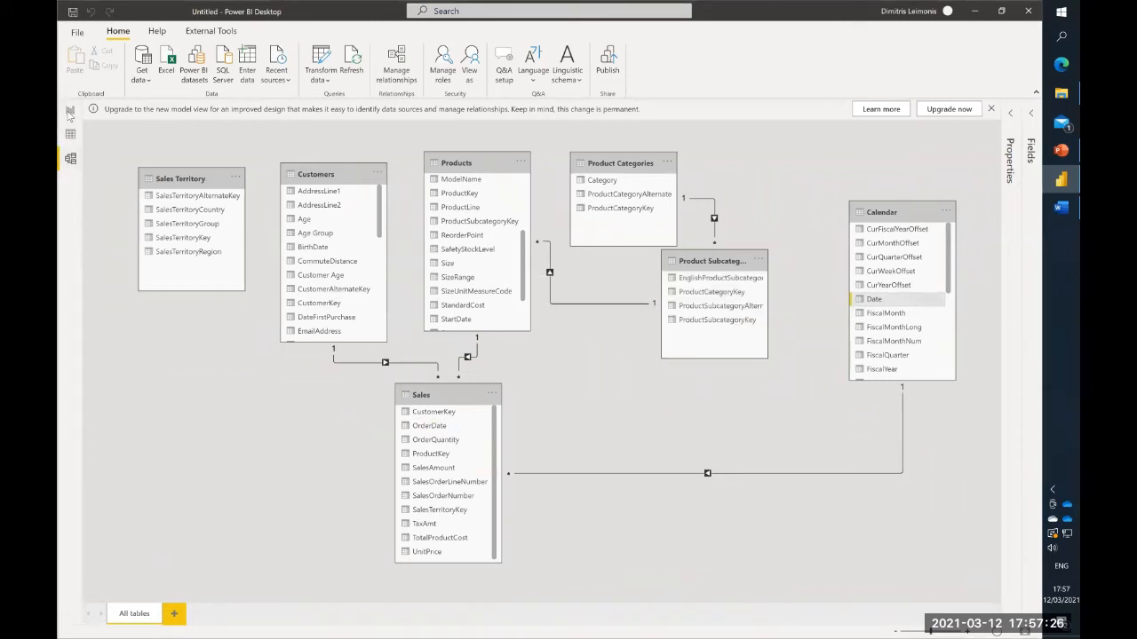
- Back in the report, replace OrderDate on the SalesAmount chart's axis with Date from the Calendar table
click(70, 112)
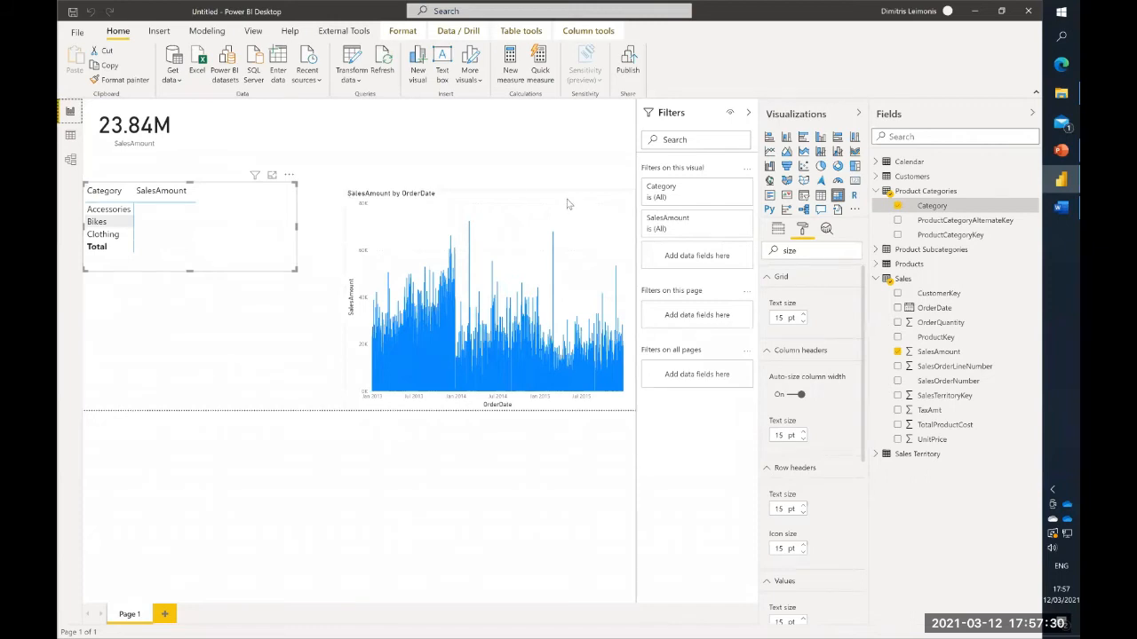
click(568, 204)
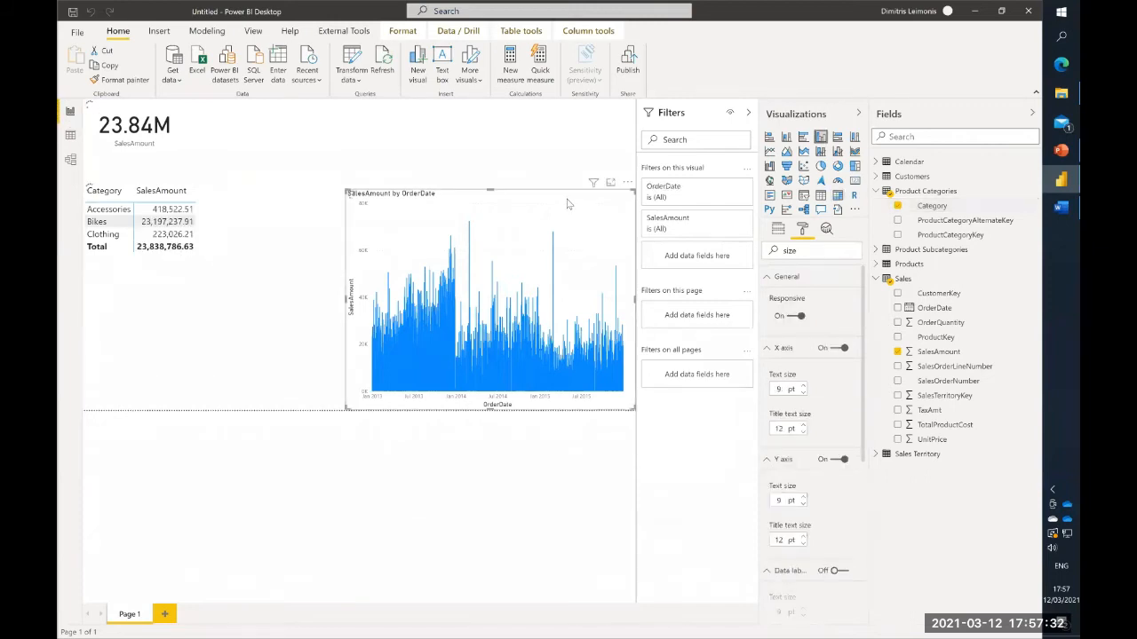
click(778, 229)
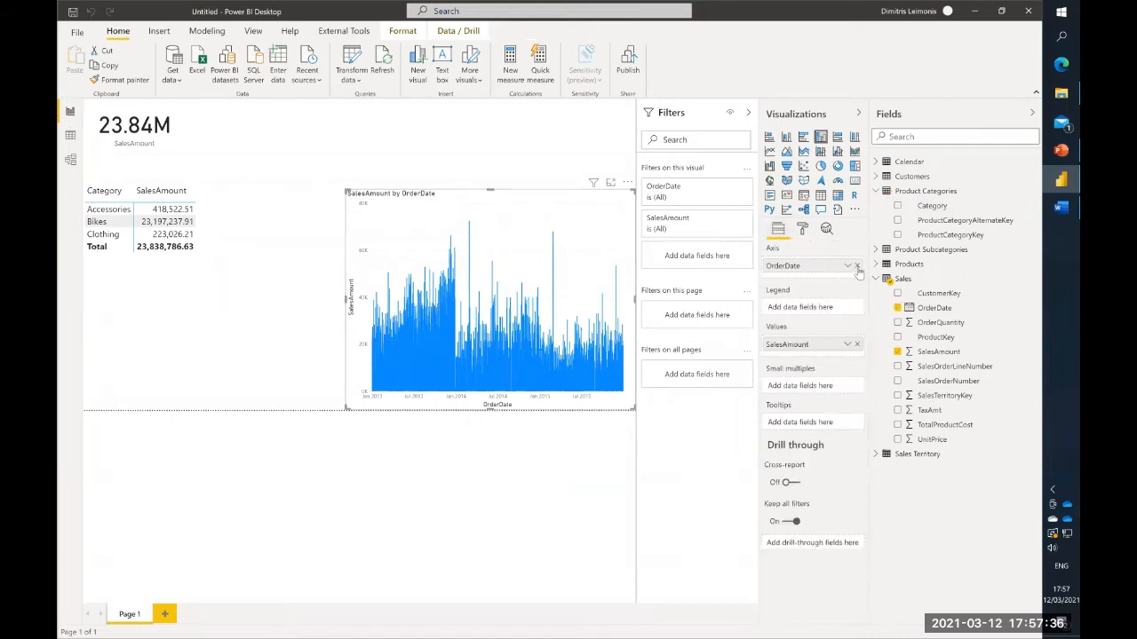
click(857, 266)
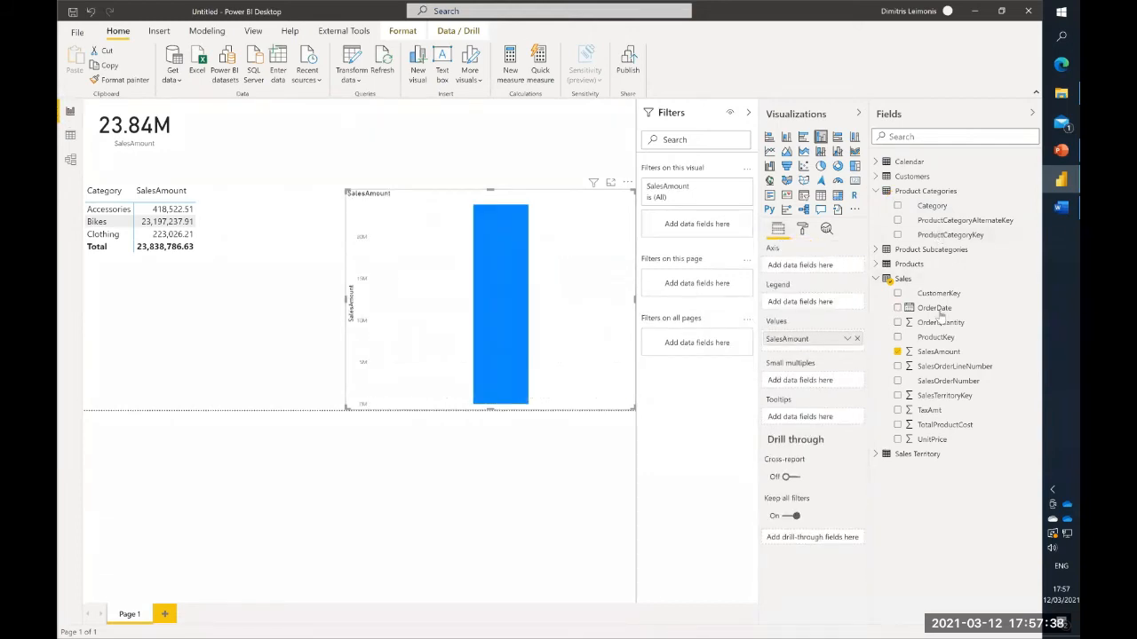
click(876, 162)
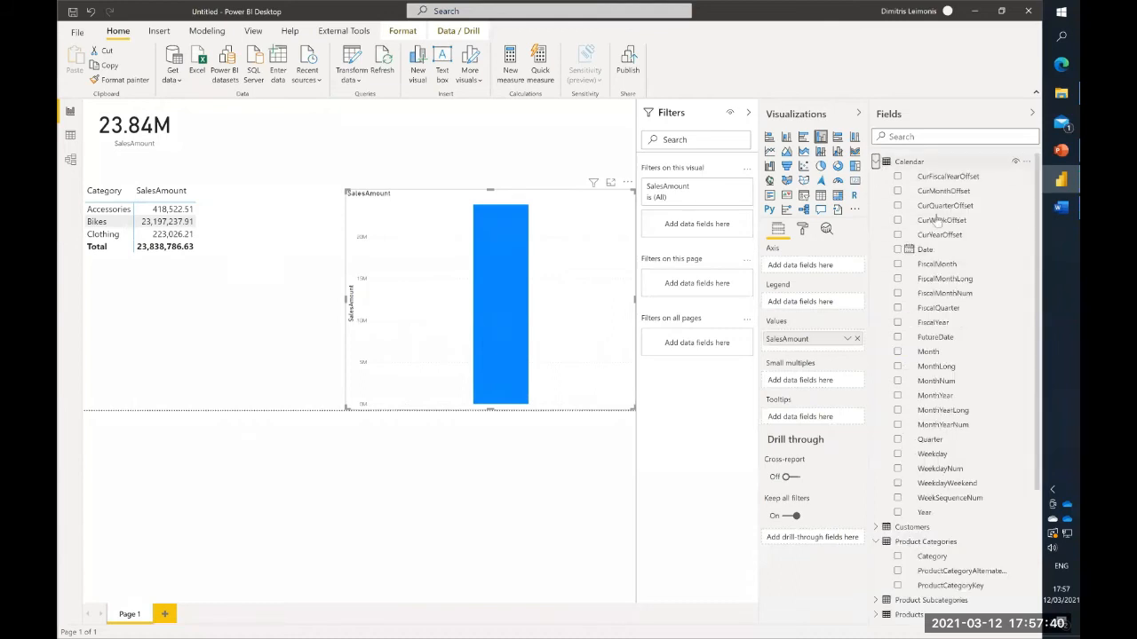
drag(926, 250, 807, 269)
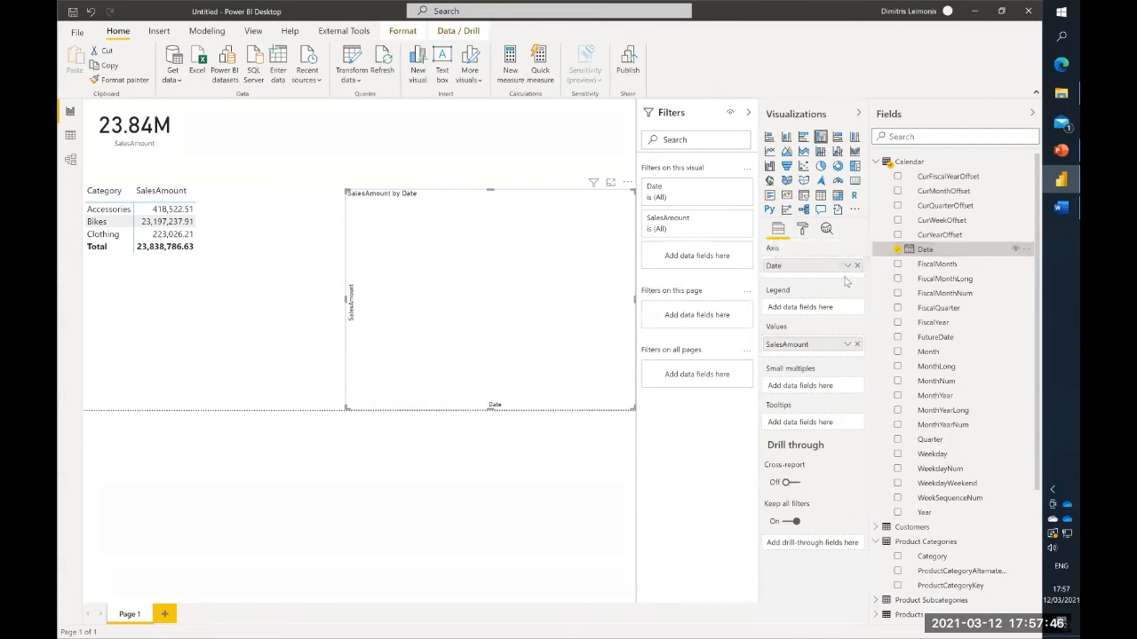
click(846, 266)
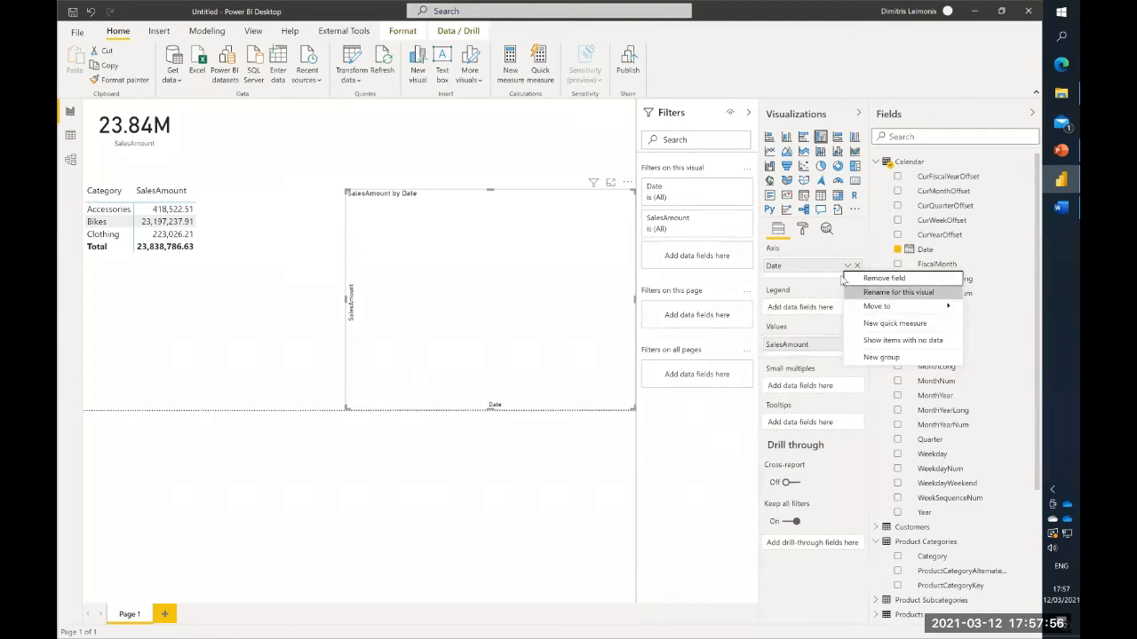
click(815, 266)
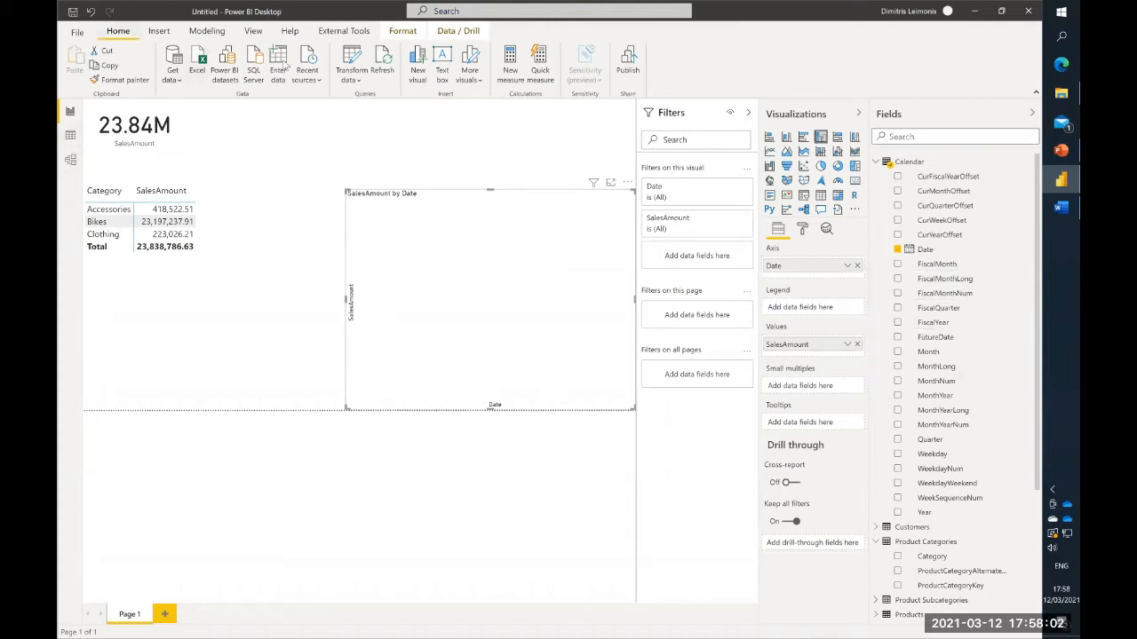
- Reopen the Power Query Editor, set the Calendar query's StartDate to 01/01/2012 and apply the change
click(352, 59)
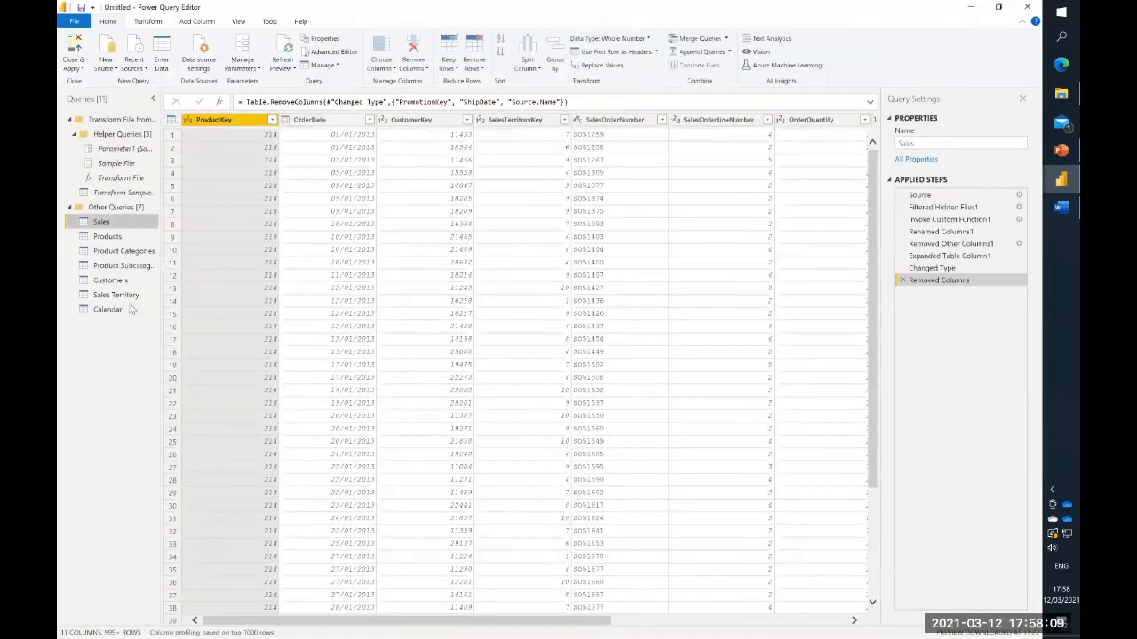
click(113, 309)
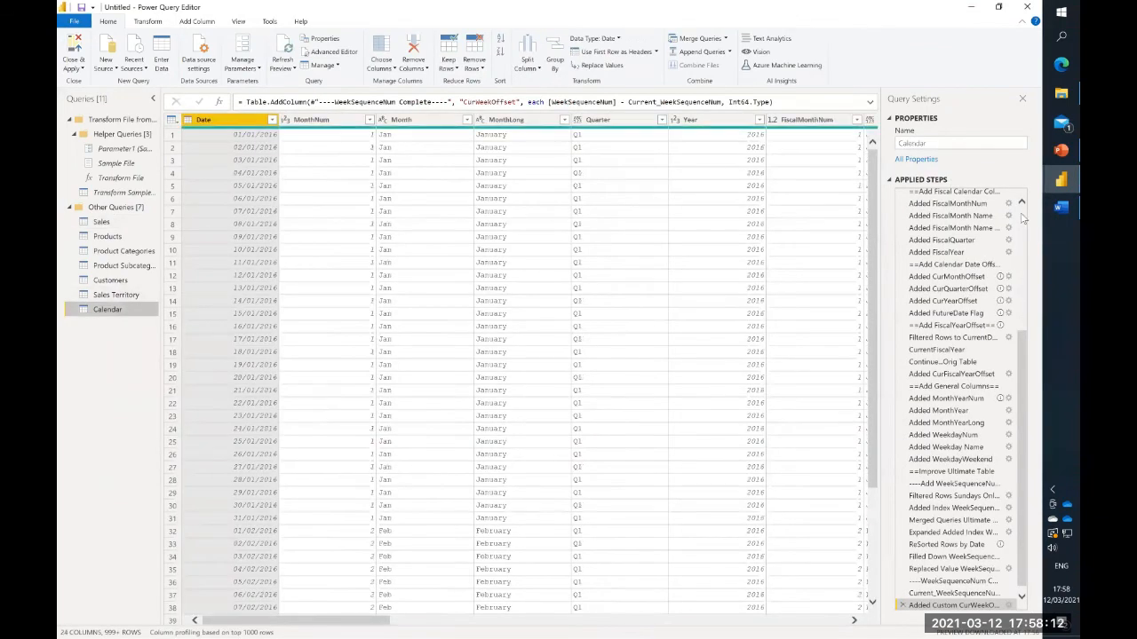
scroll(968, 200, up, 5)
click(967, 196)
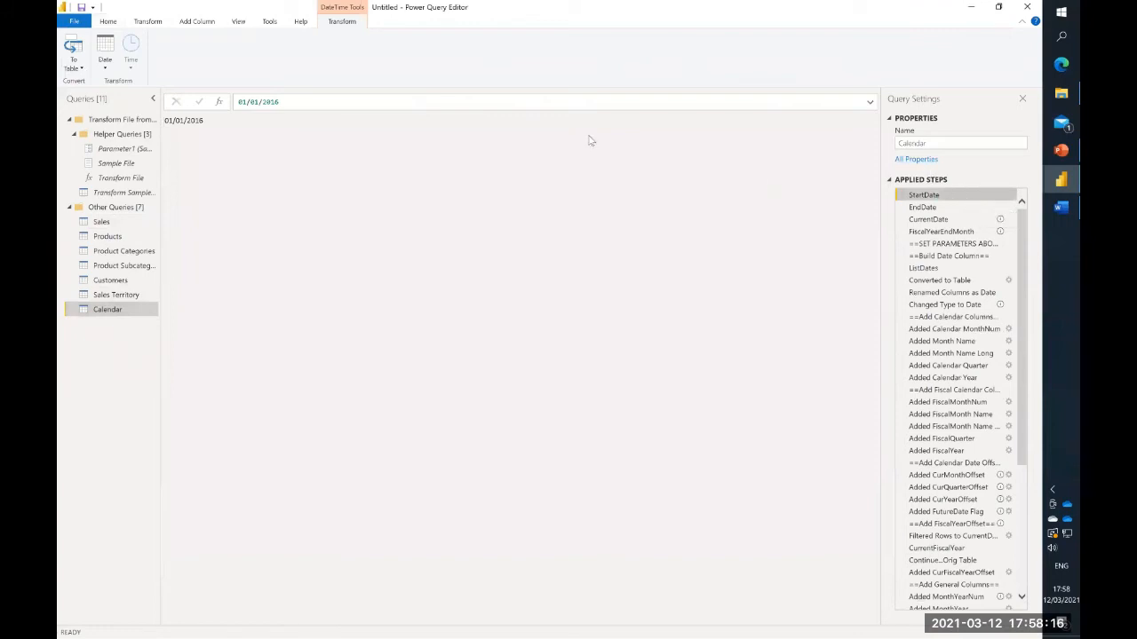
click(334, 102)
key(BackSpace)
text(2)
key(Return)
click(108, 23)
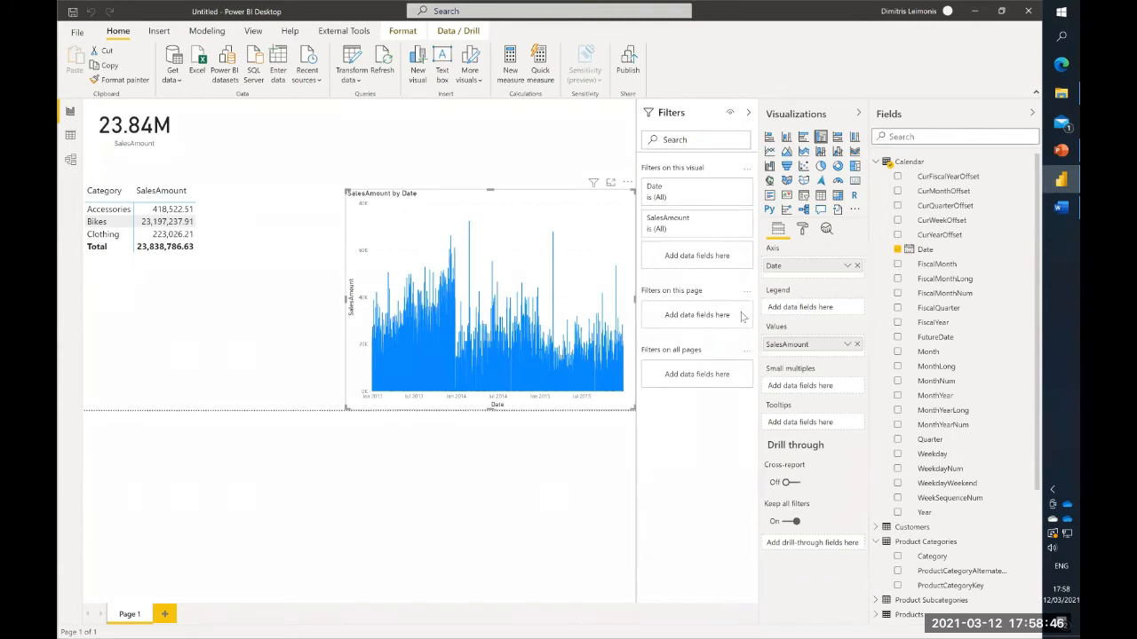
- Replace Date on the SalesAmount chart's axis with Year from the Calendar table
click(847, 268)
click(838, 272)
drag(932, 353, 791, 280)
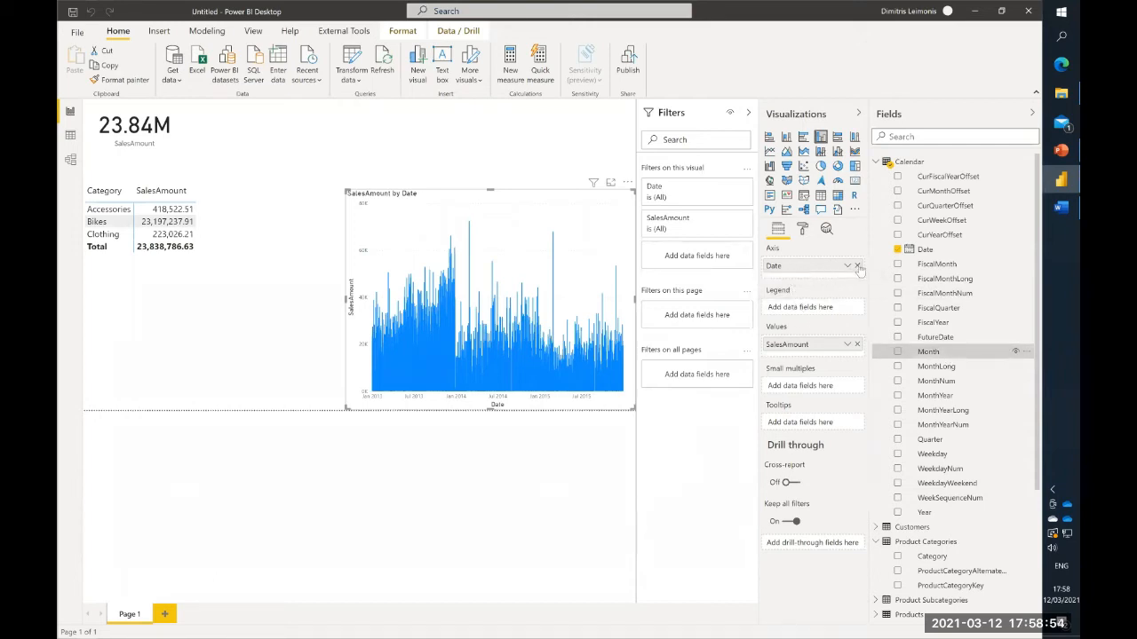
click(856, 267)
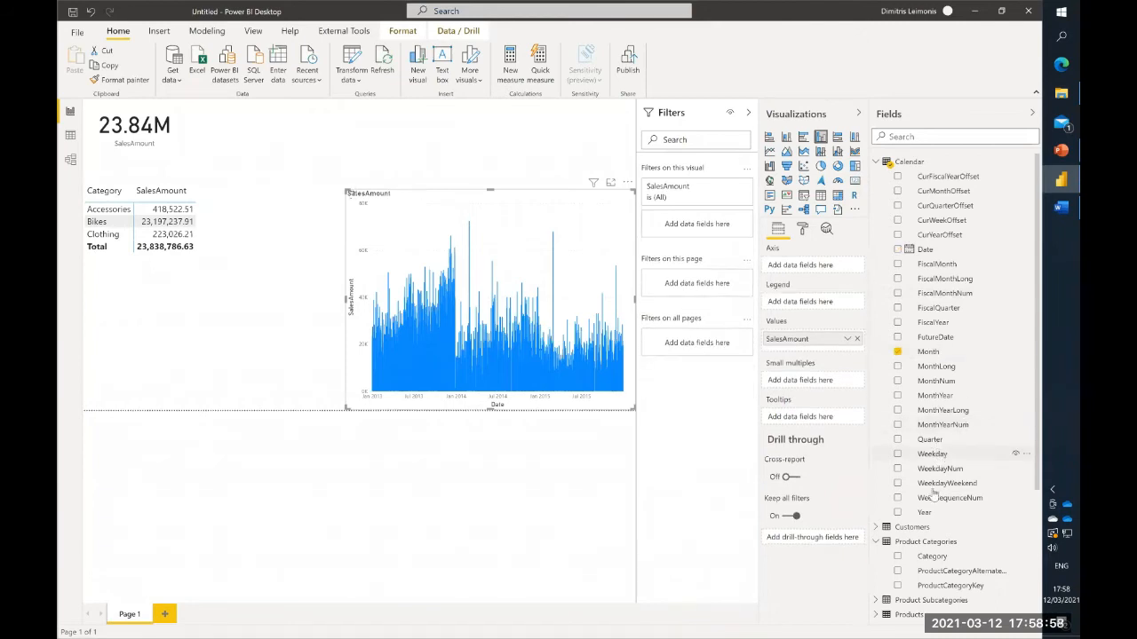
drag(926, 516, 926, 514)
drag(807, 270, 804, 266)
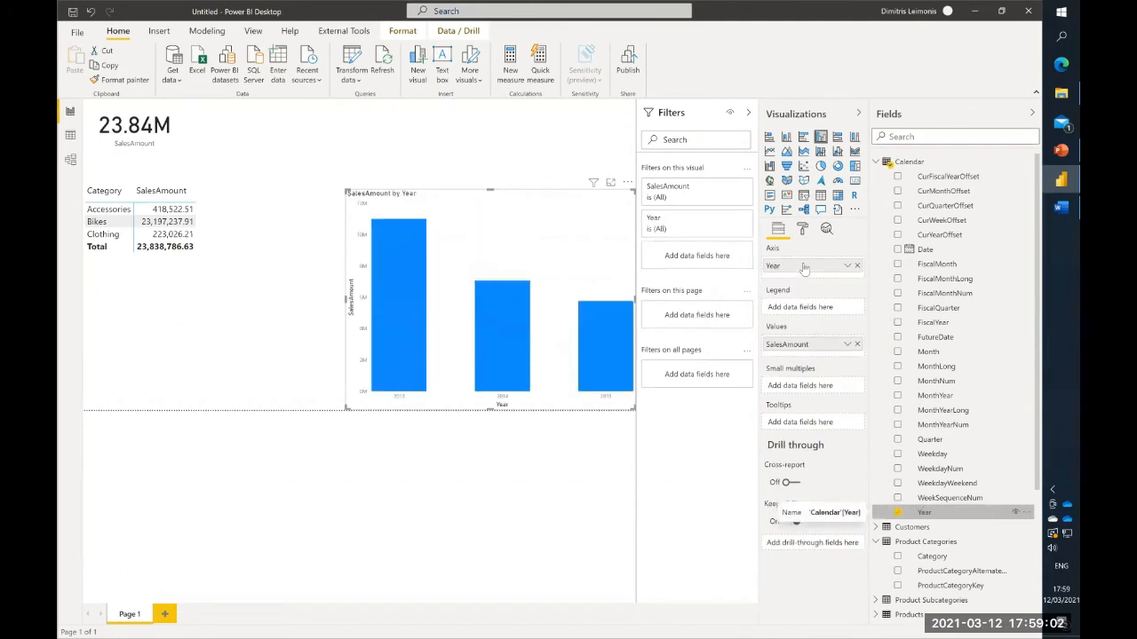
- Widen the SalesAmount by Year chart toward the matrix and turn on its data labels
drag(346, 298, 300, 300)
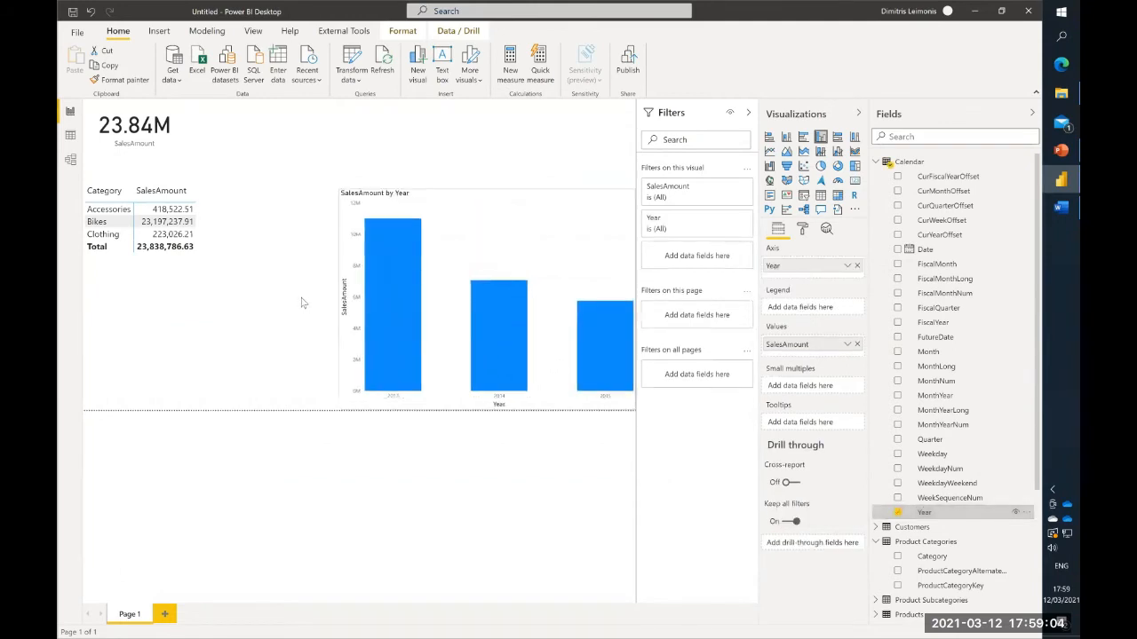
click(802, 228)
click(839, 389)
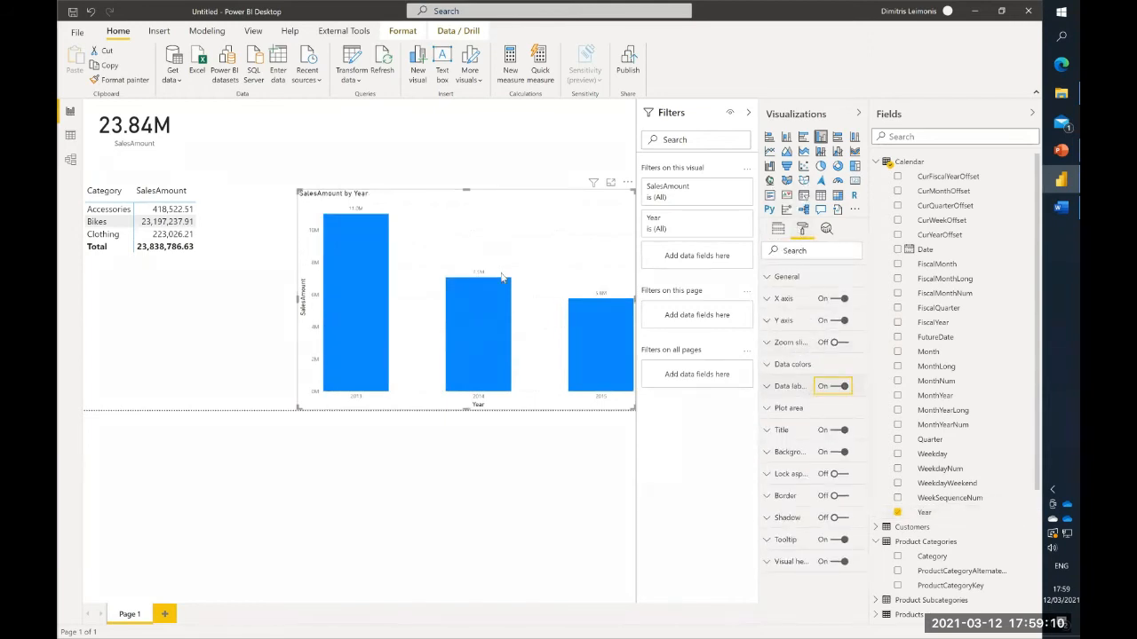
- Move the yearly sales chart away from the page edge and narrow the category matrix so they no longer overlap
drag(482, 210, 453, 211)
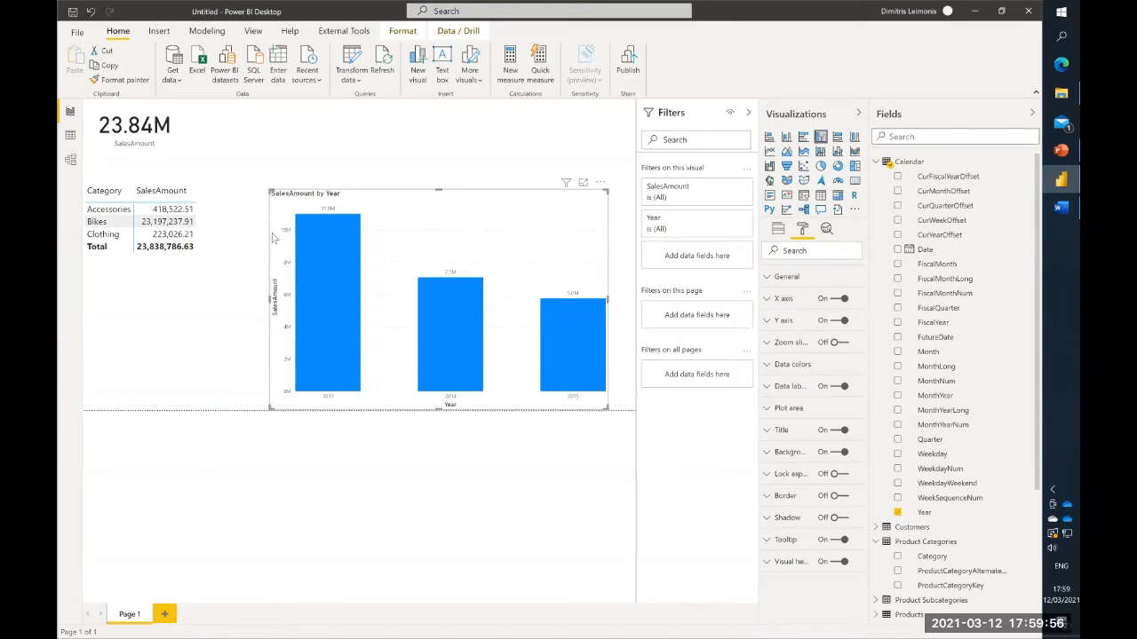
click(206, 248)
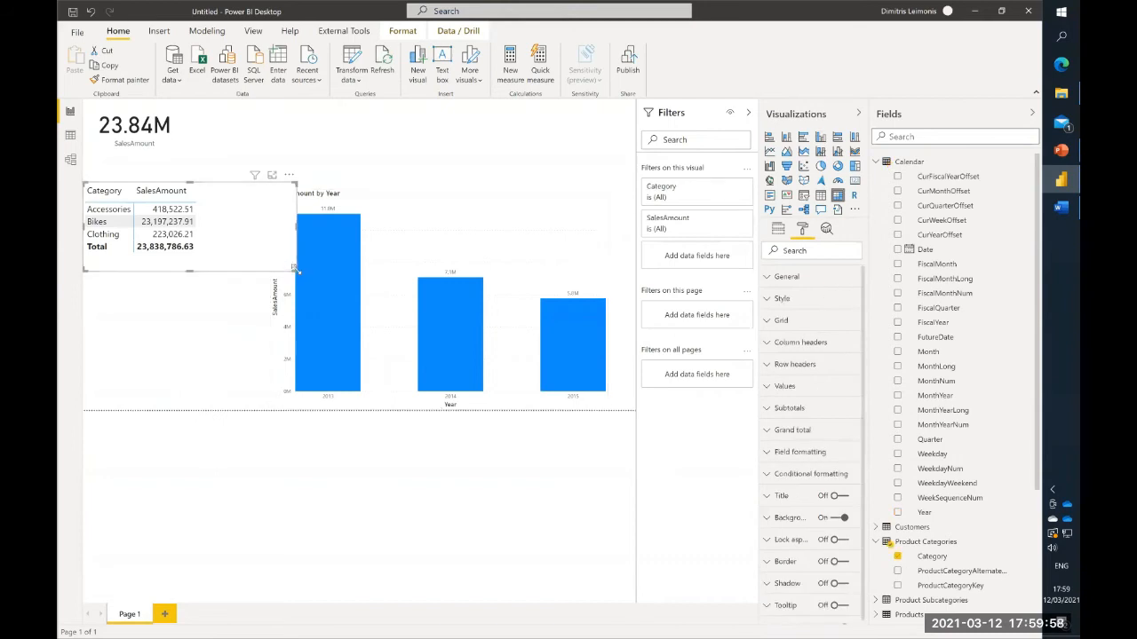
drag(246, 281, 227, 271)
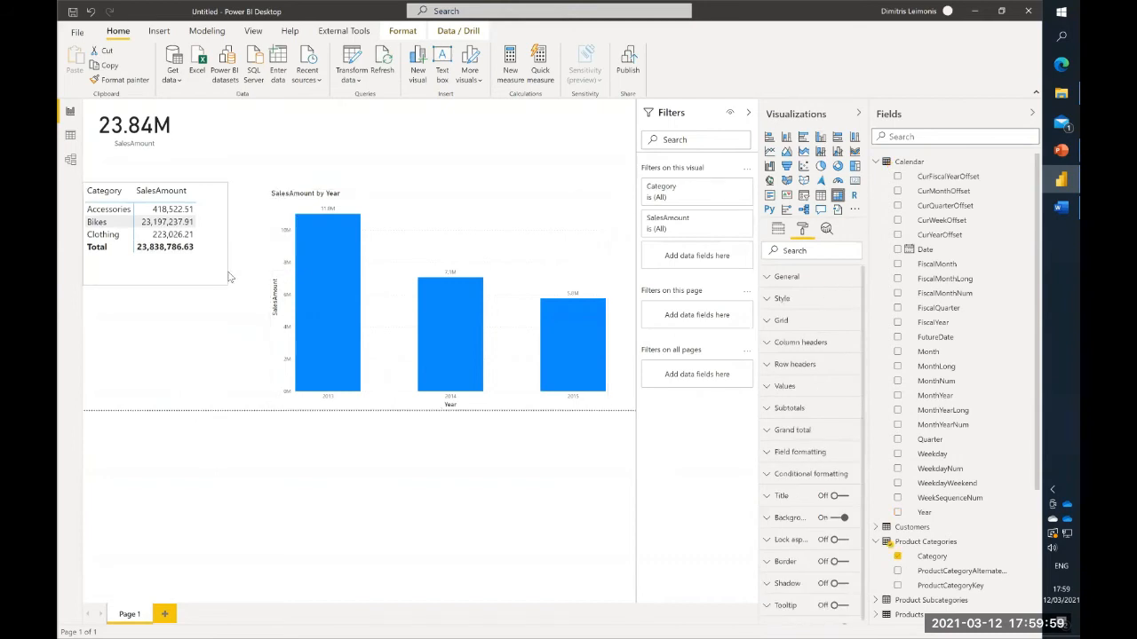
click(447, 206)
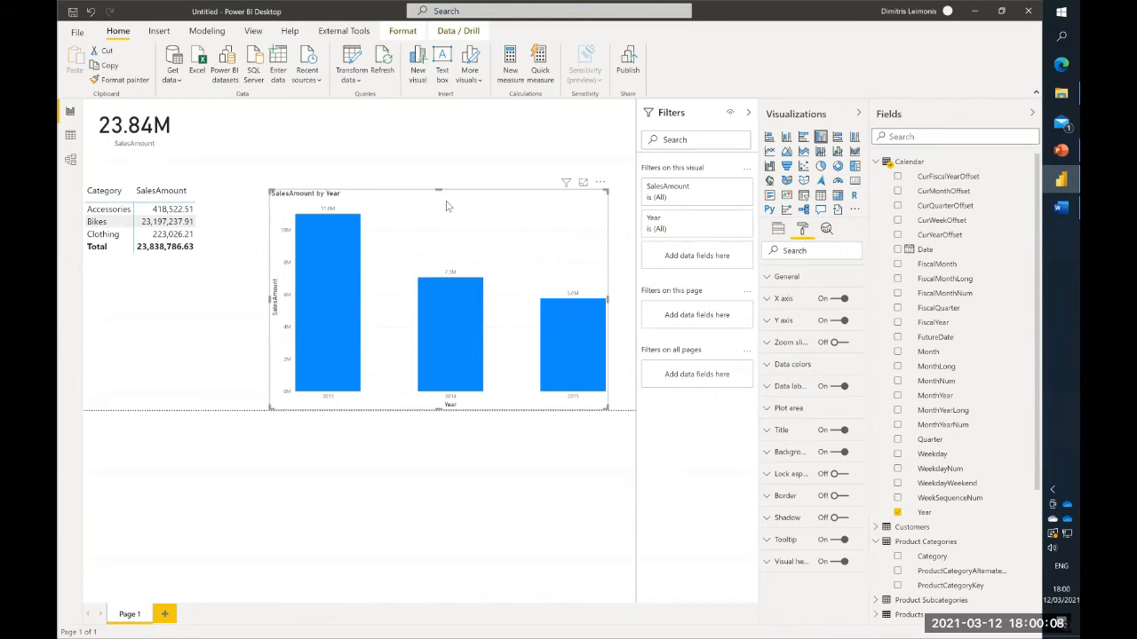
- Switch to File Explorer to check which files the Sales data folder holds, and return to Power BI Desktop
click(1061, 93)
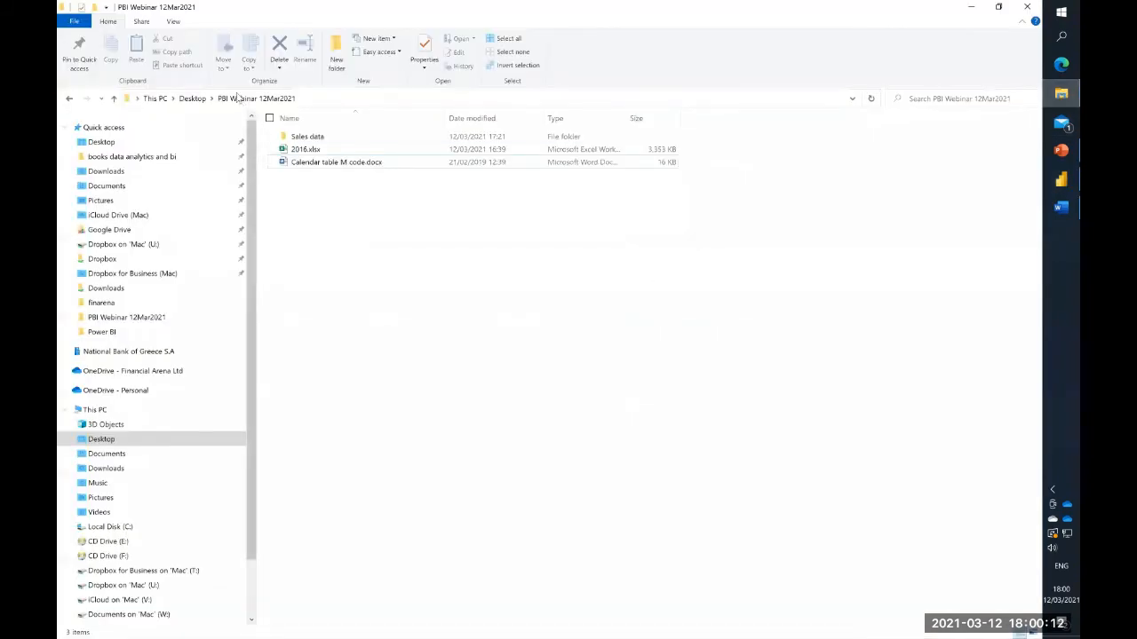
double_click(305, 140)
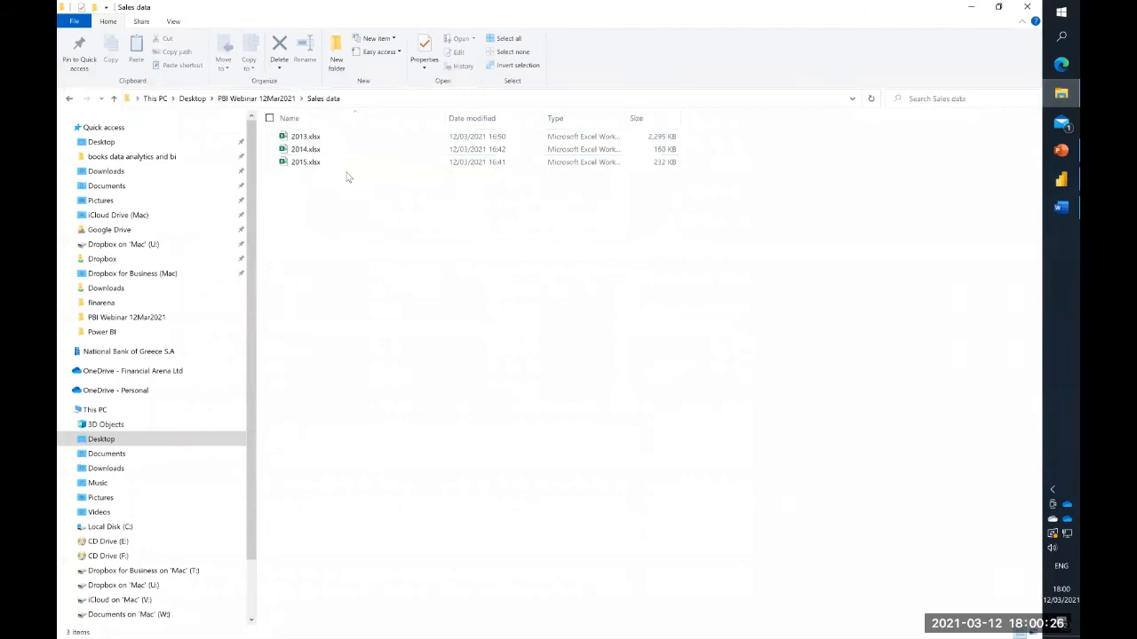
click(1061, 179)
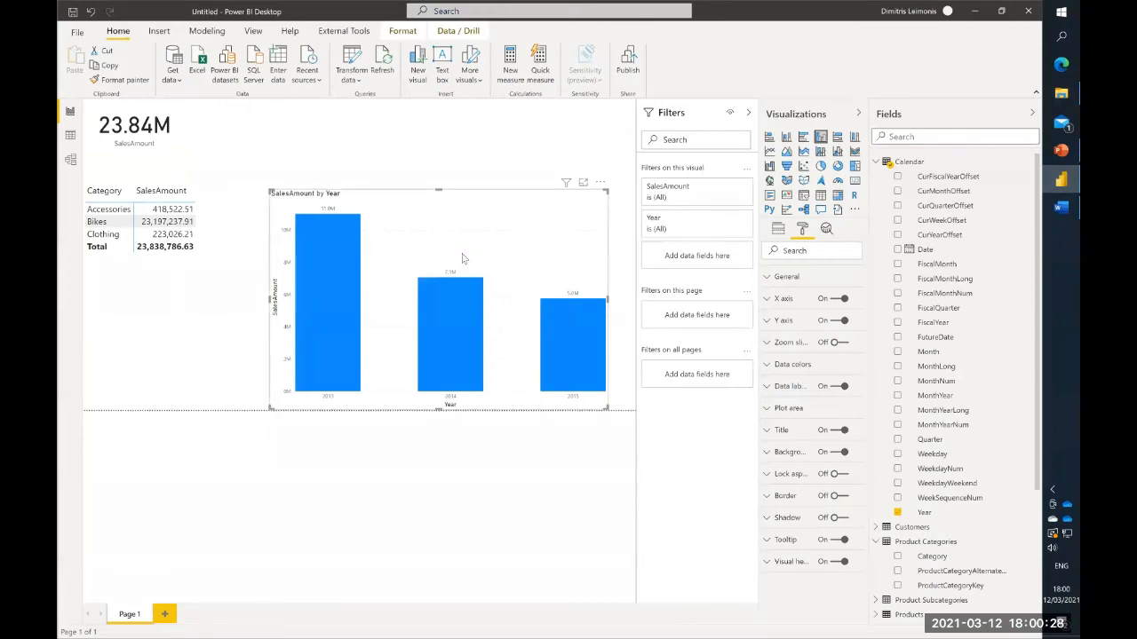
- Switch to File Explorer and put 2016.xlsx from the PBI Webinar 12Mar2021 folder into its Sales data subfolder
click(1061, 92)
click(269, 99)
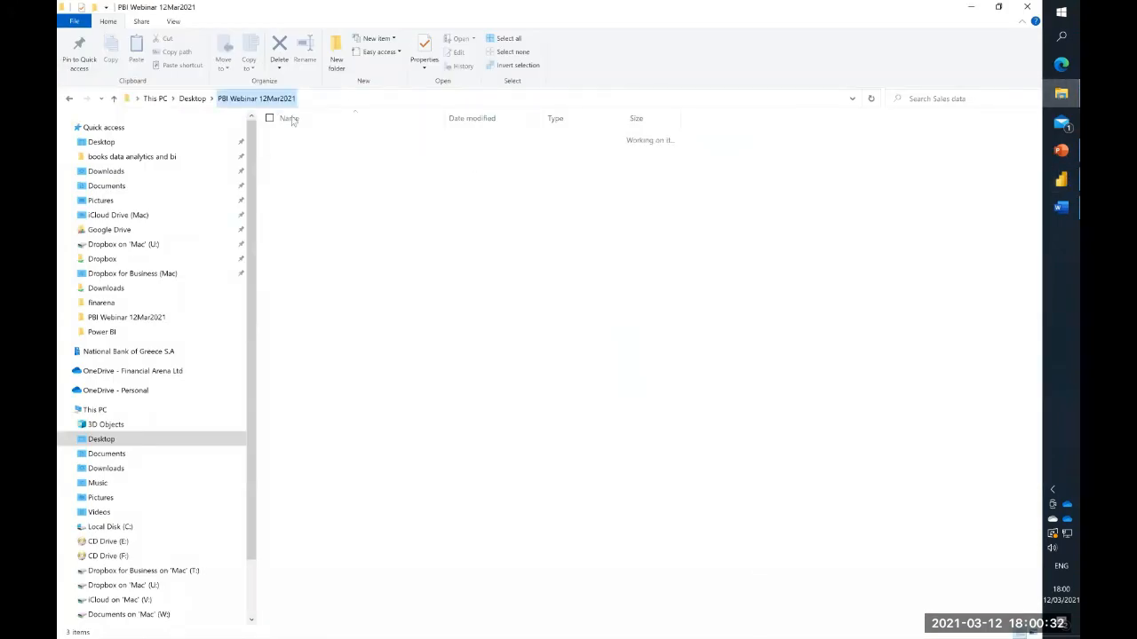
click(313, 150)
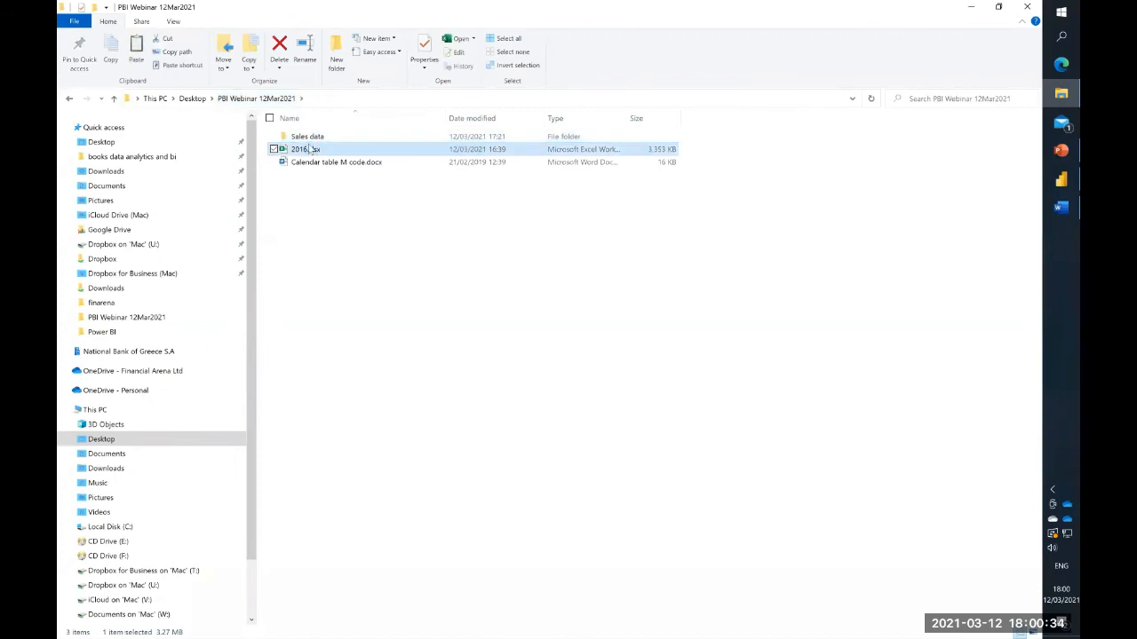
click(306, 136)
double_click(307, 136)
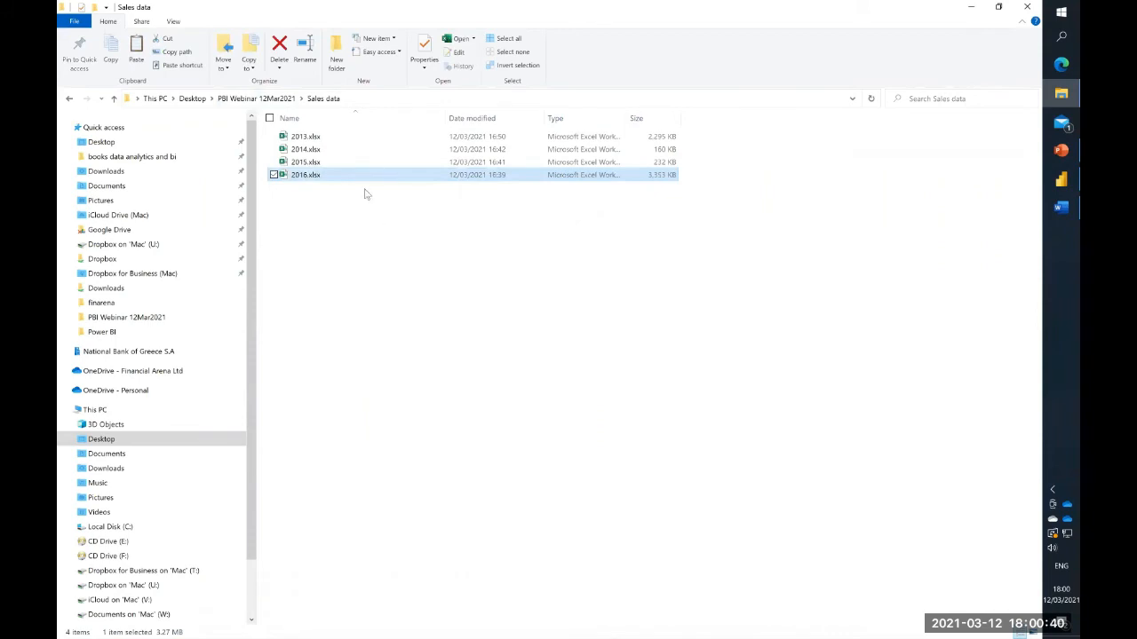
- Switch back to Power BI Desktop, refresh the report's data and view the Sales table's rows
click(1062, 182)
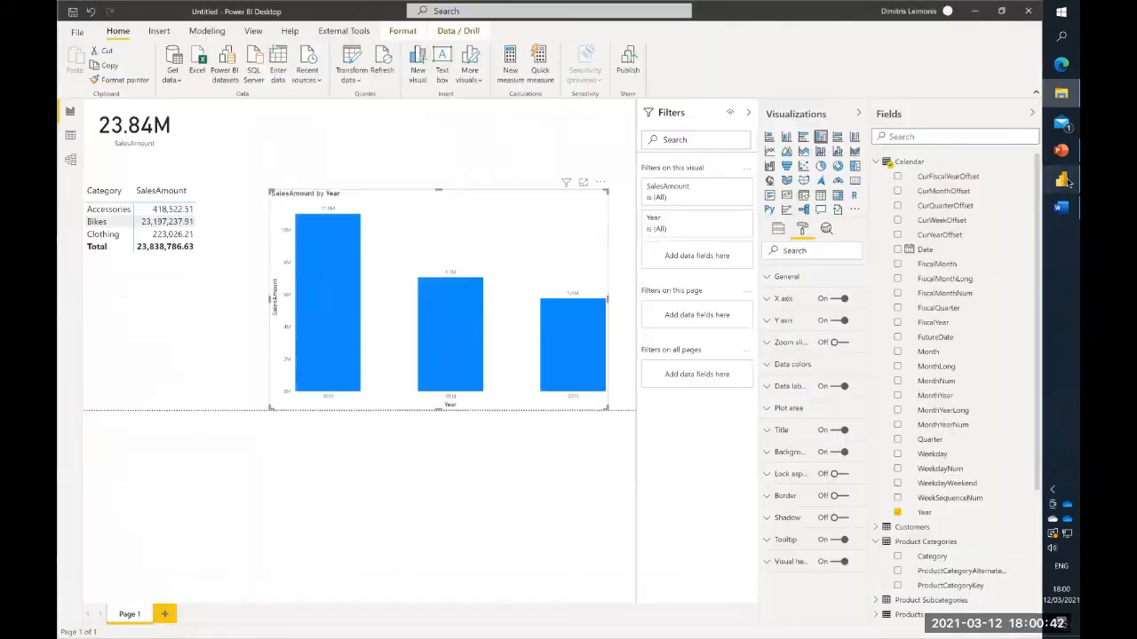
click(381, 65)
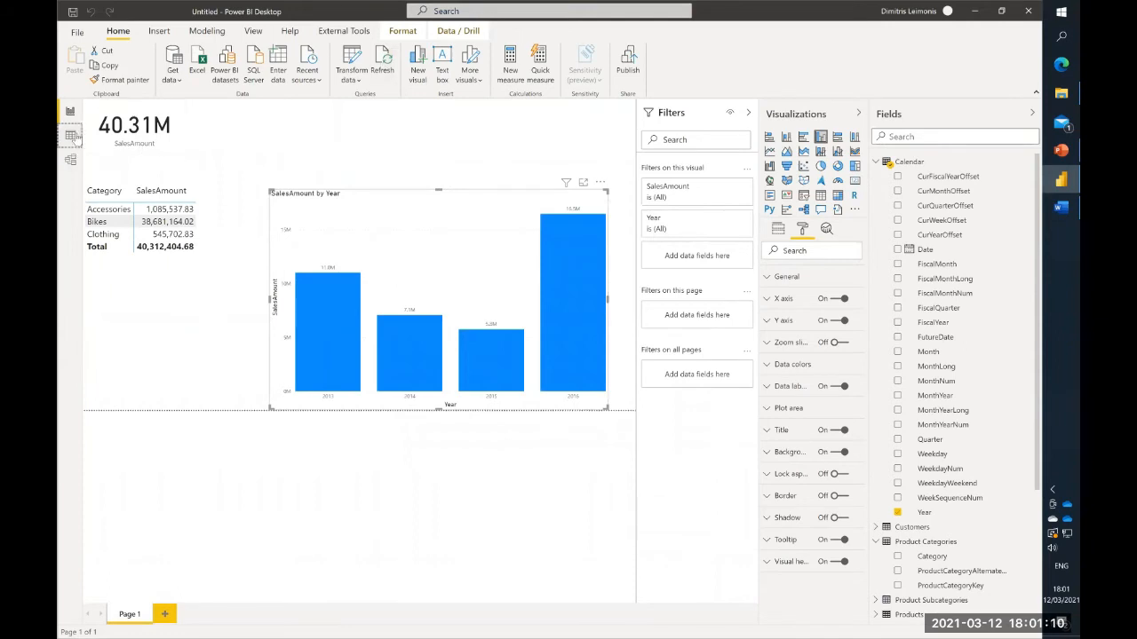
click(70, 134)
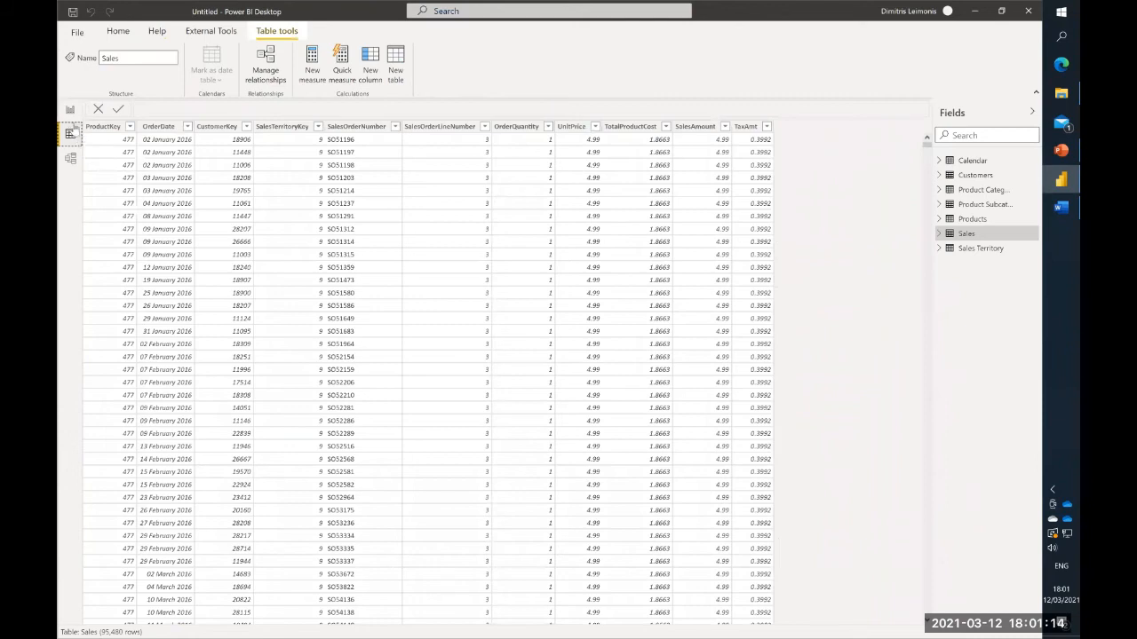
- Return to the report page and move the yearly sales chart slightly farther from the category matrix
click(71, 113)
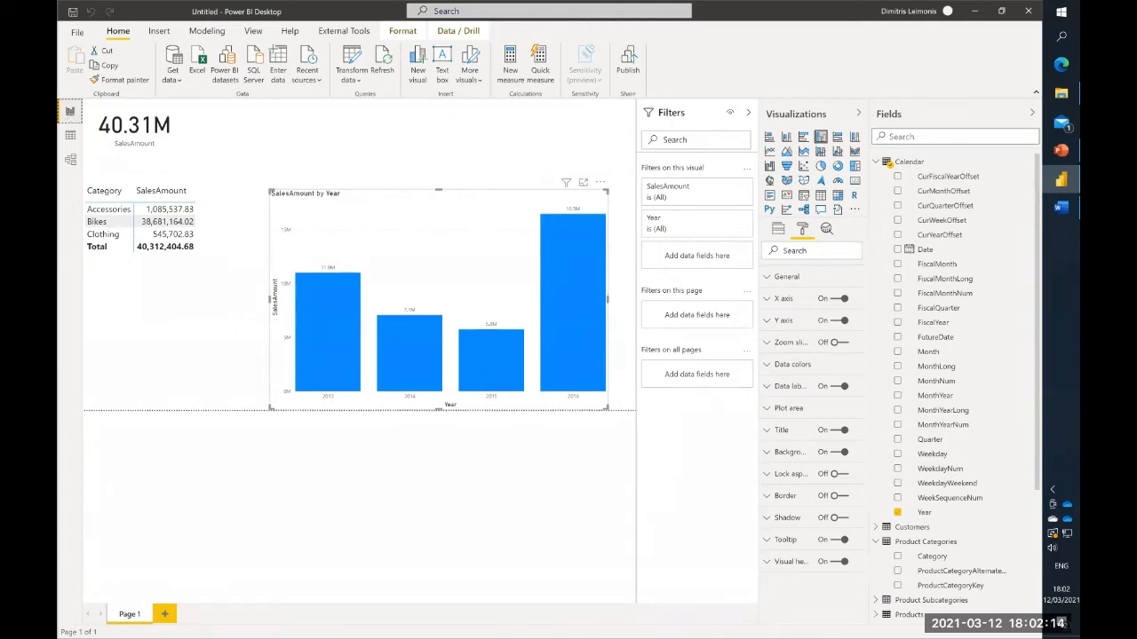
drag(364, 203, 384, 208)
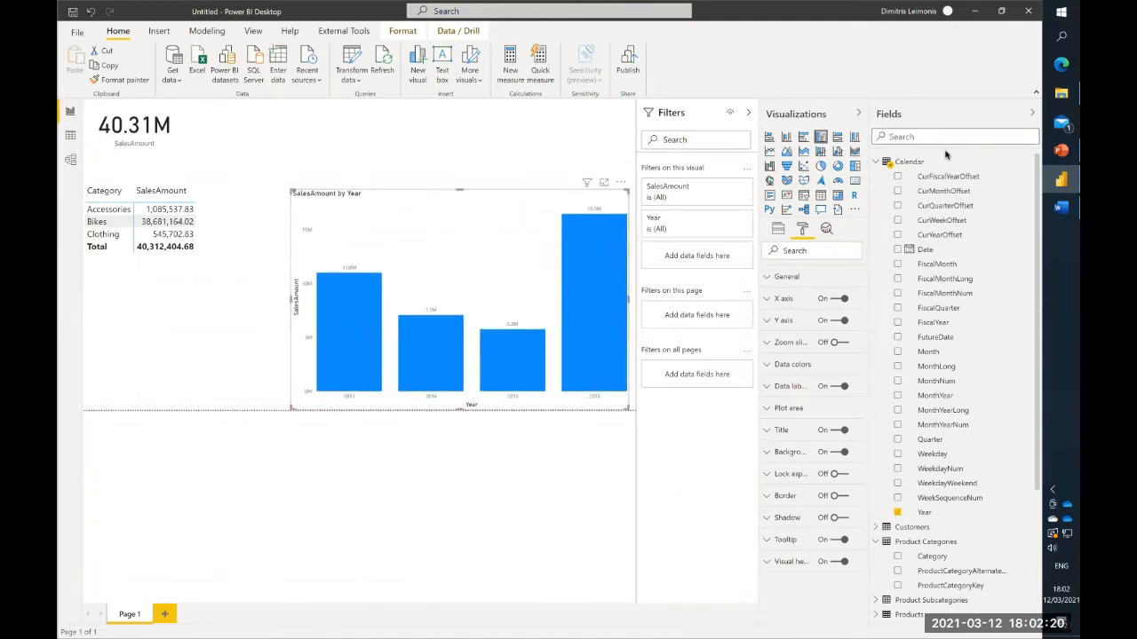
click(351, 153)
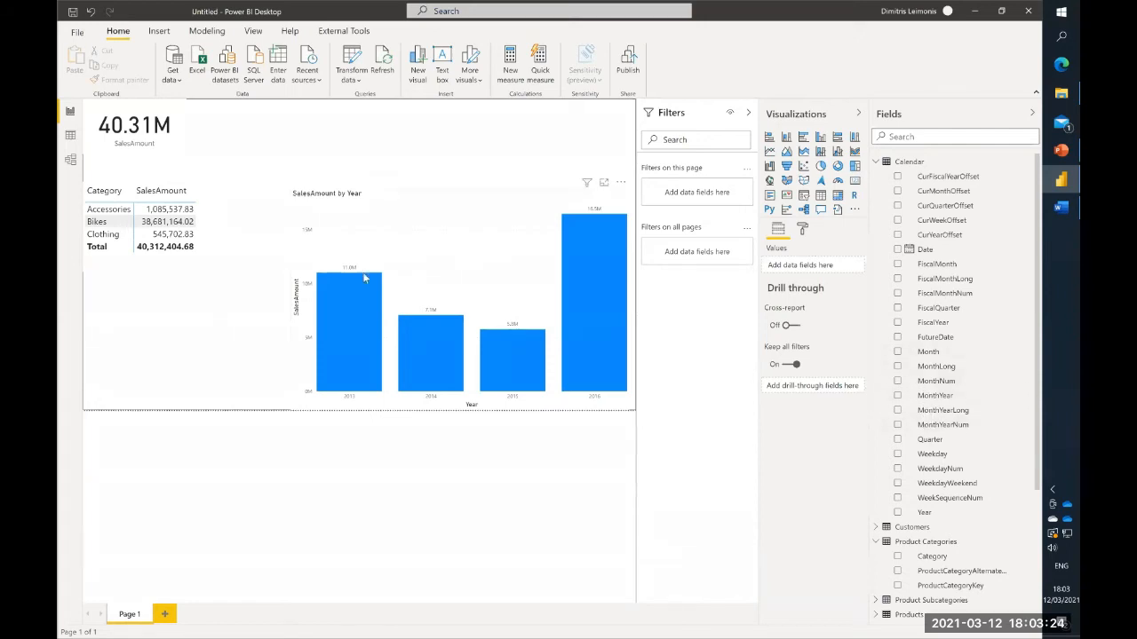
- Select the category matrix and add a new measure named Total Sales to the Sales table
click(192, 202)
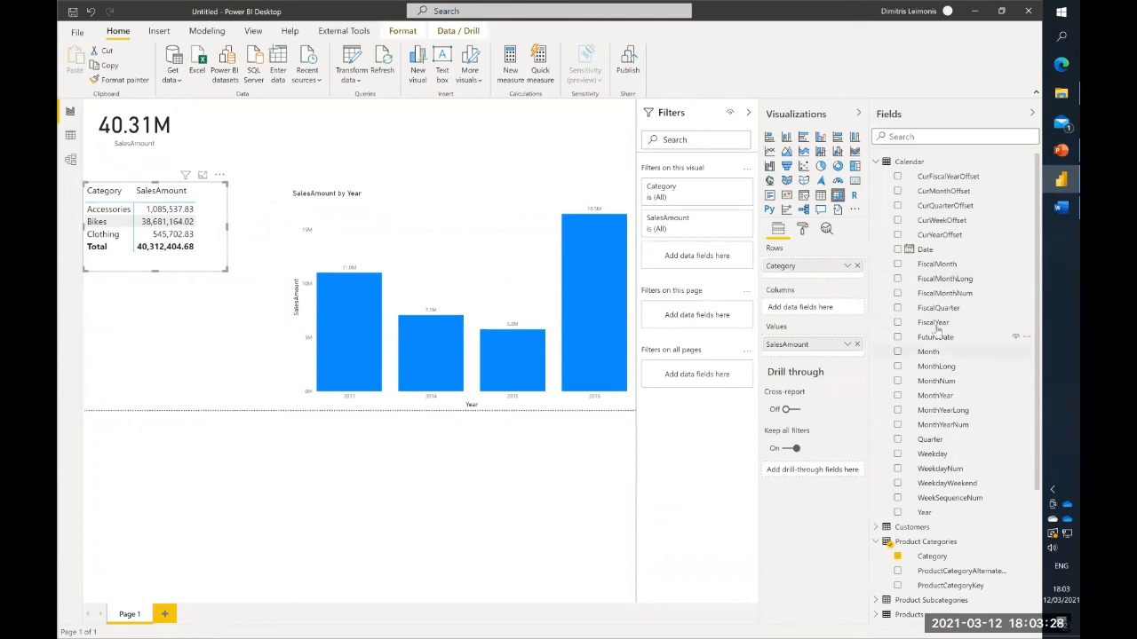
click(877, 161)
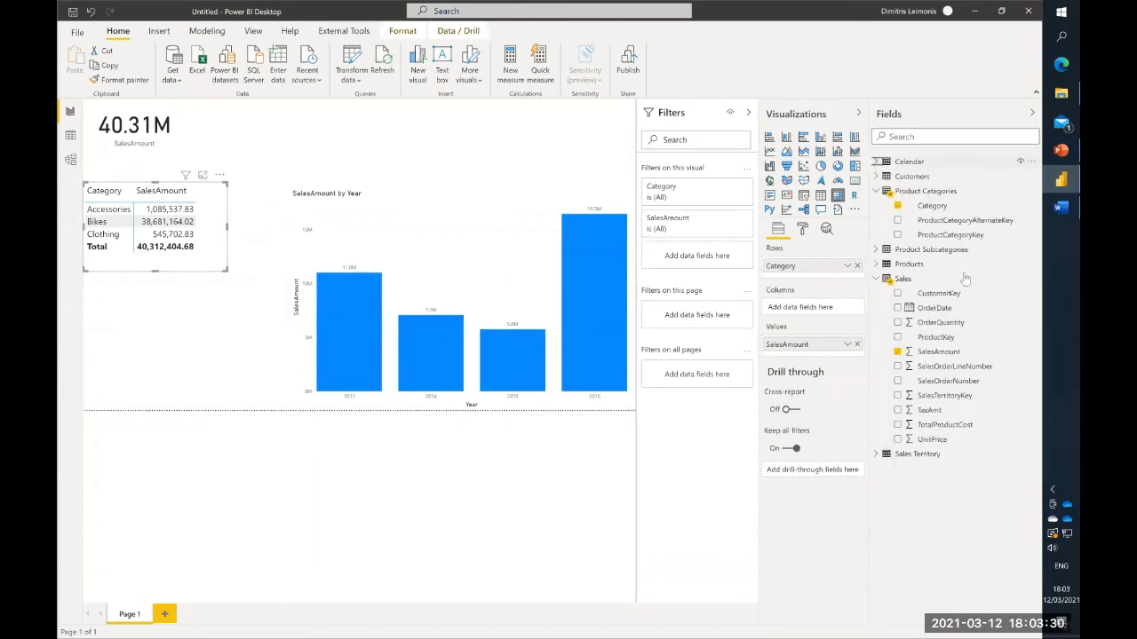
drag(939, 354, 777, 349)
right_click(929, 355)
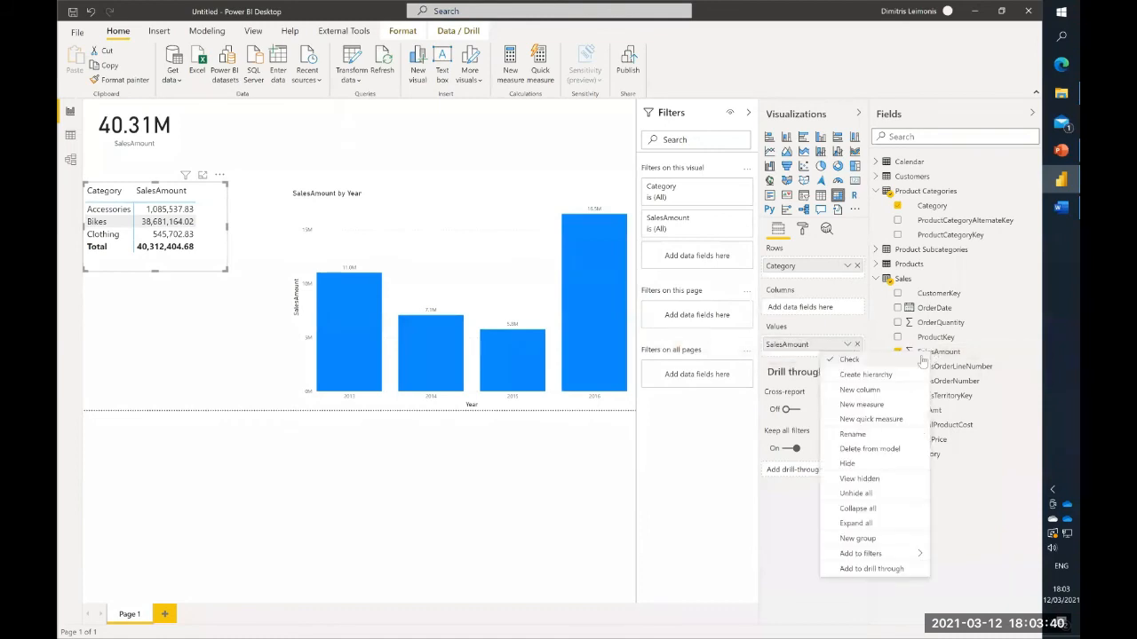
click(904, 408)
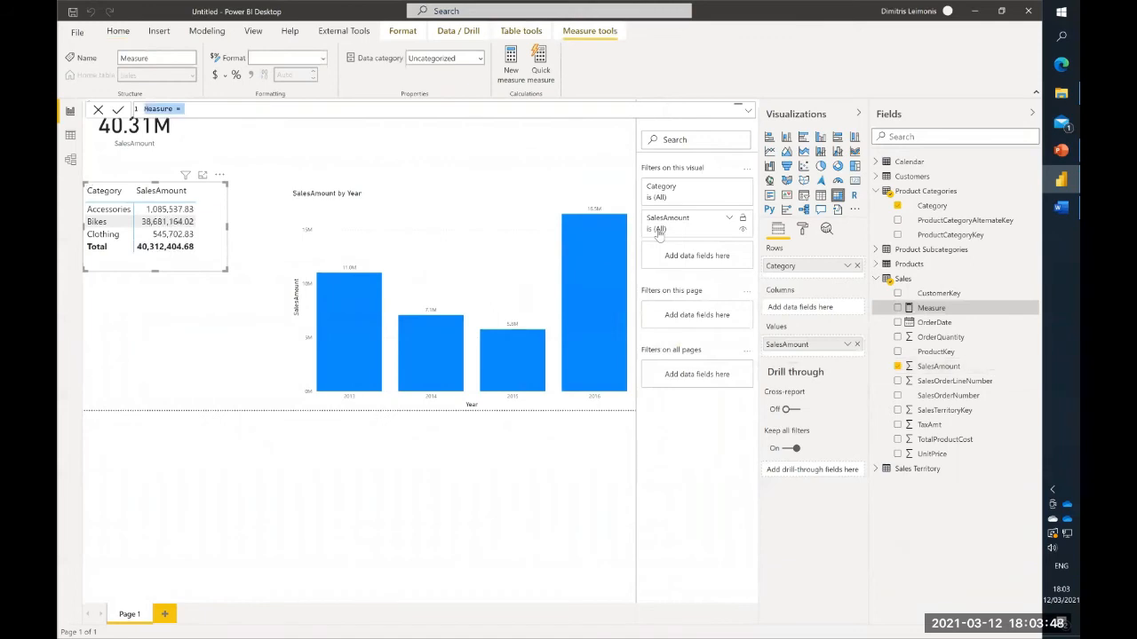
text(Total)
text( SAsale)
key(BackSpace)
key(BackSpace)
key(BackSpace)
key(BackSpace)
key(BackSpace)
text(ales = sum)
- Define the Total Sales measure as SUM(Sales[SalesAmount])
key(Tab)
text(sal)
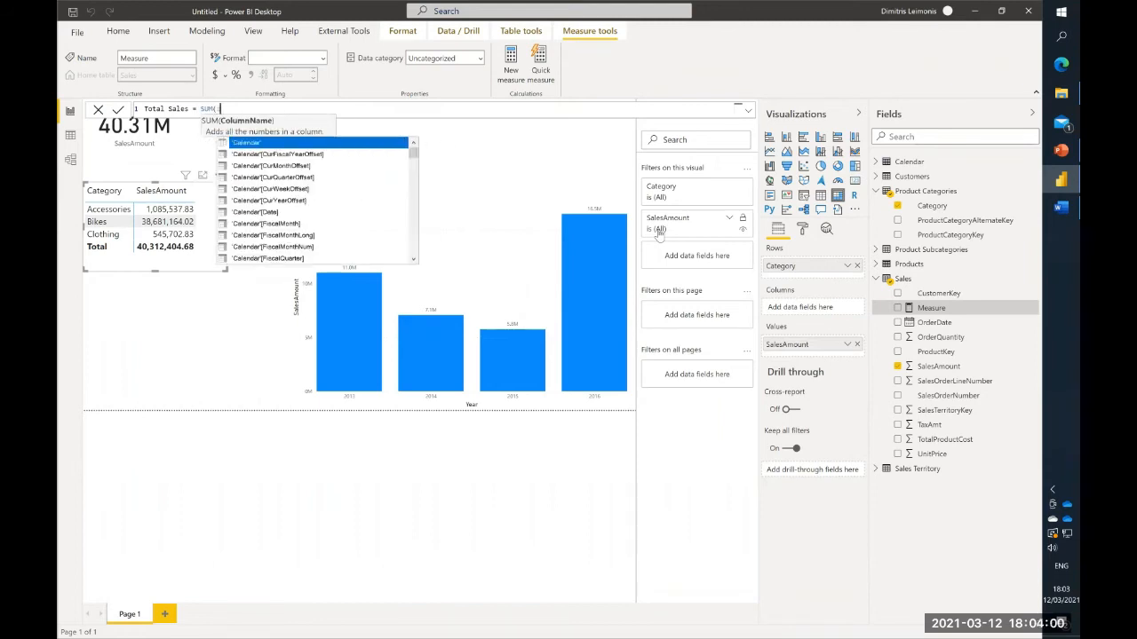
key(Down)
key(Down)
key(Down)
key(Down)
key(Down)
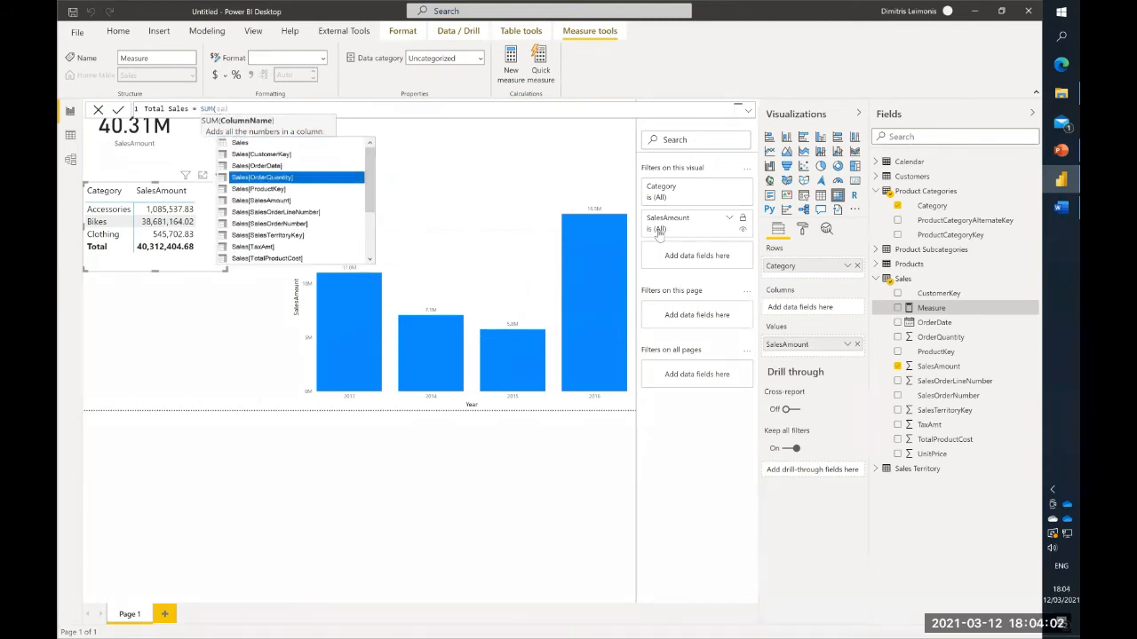
key(Tab)
text()))
key(Return)
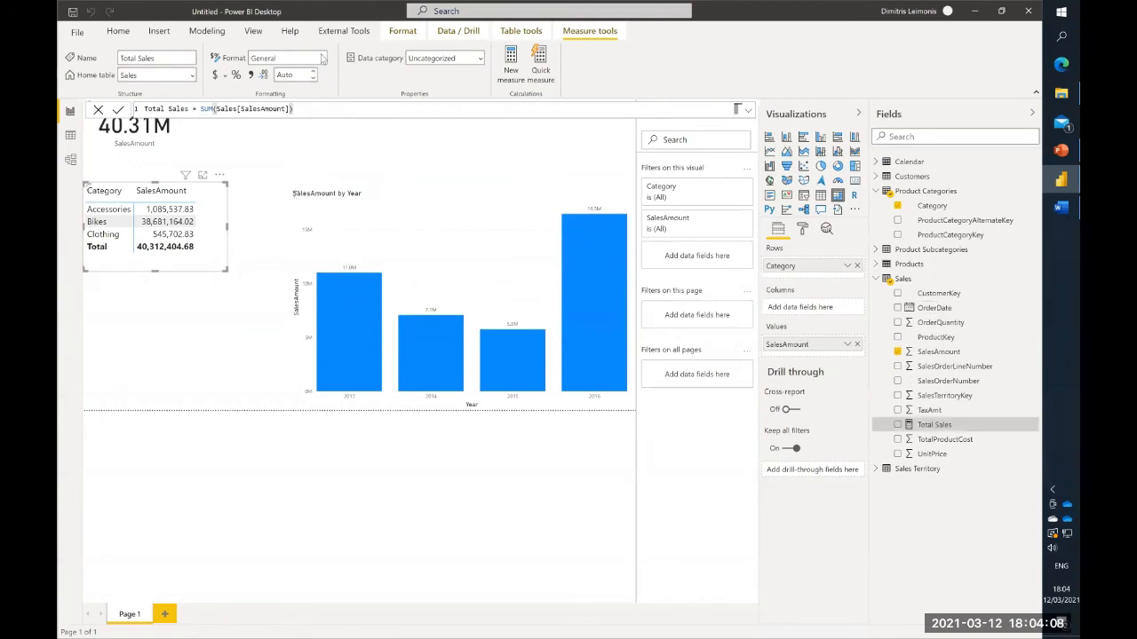
- Format the Total Sales measure as $ English (United States) currency with 0 decimal places
click(323, 58)
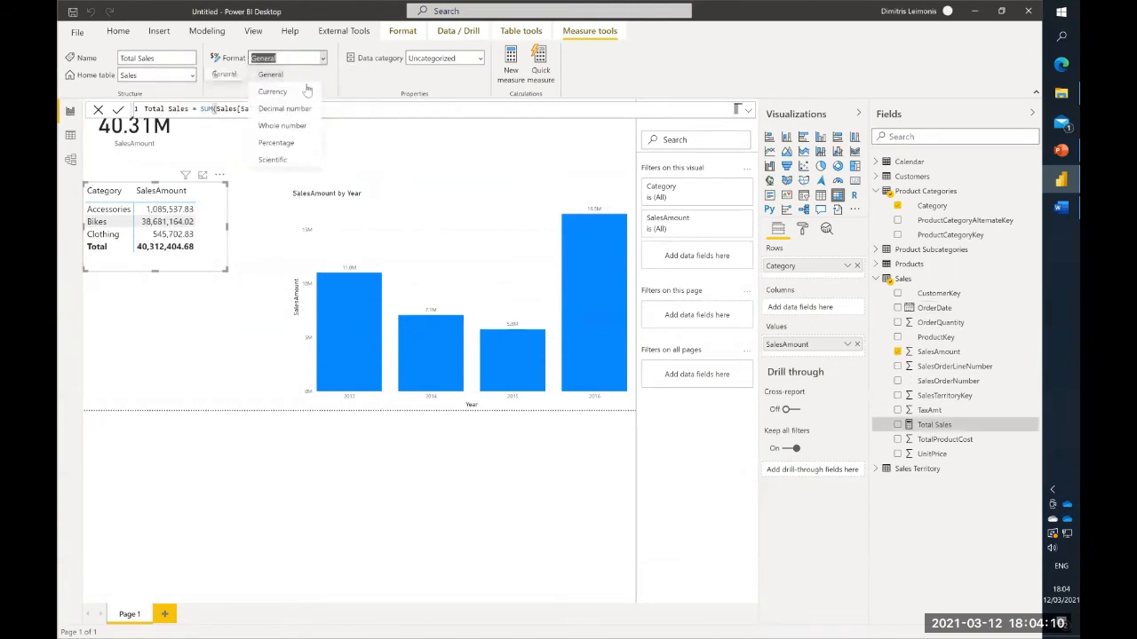
click(306, 92)
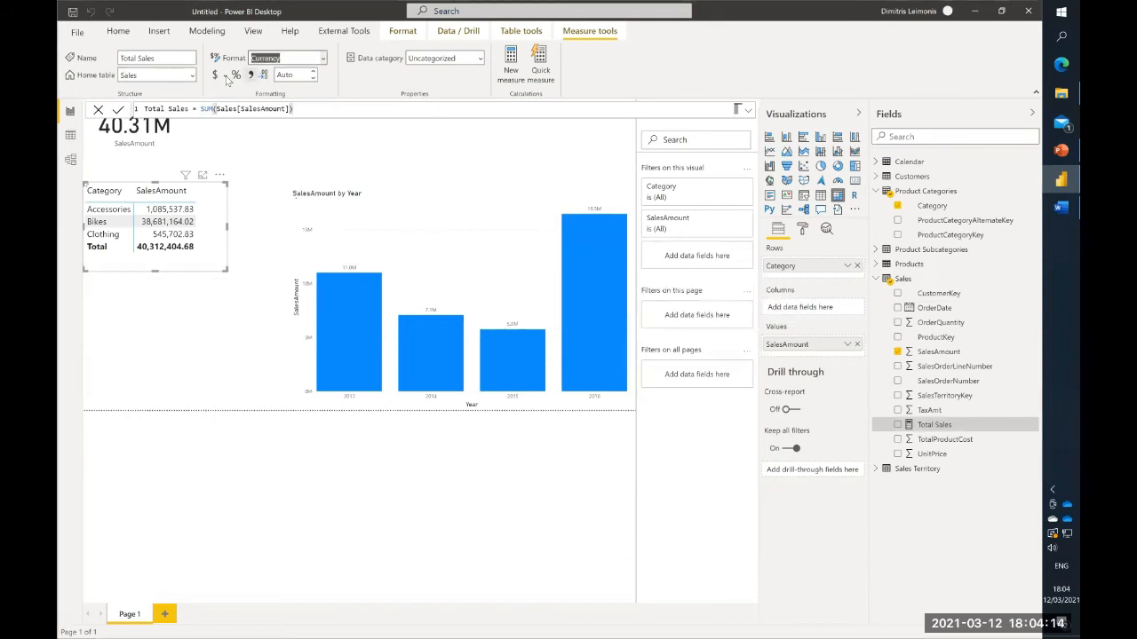
click(227, 78)
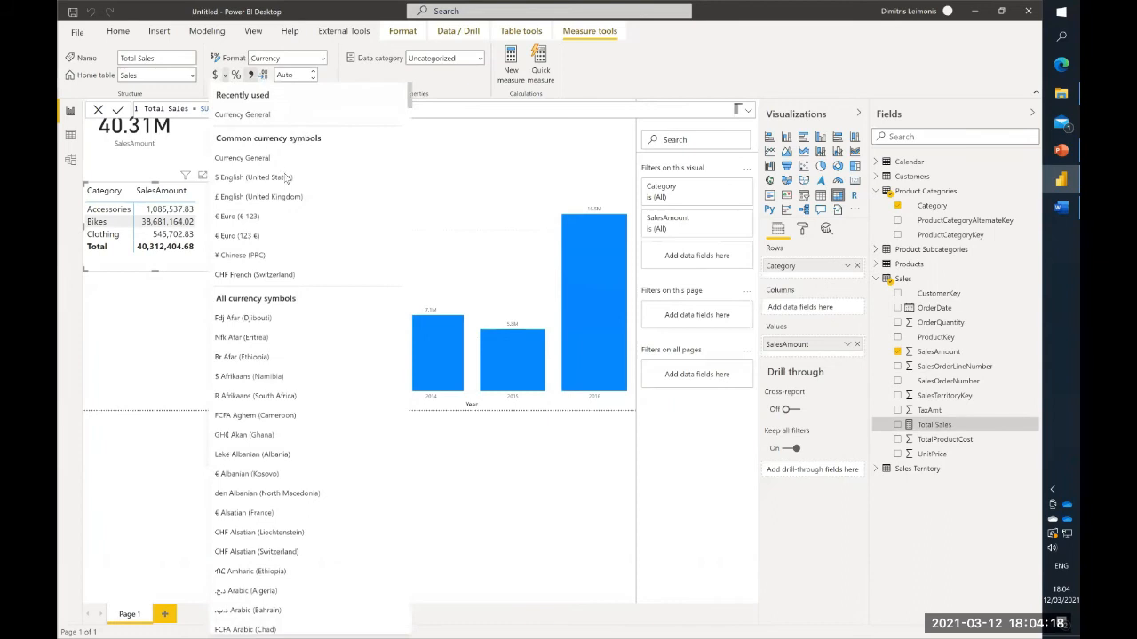
click(287, 182)
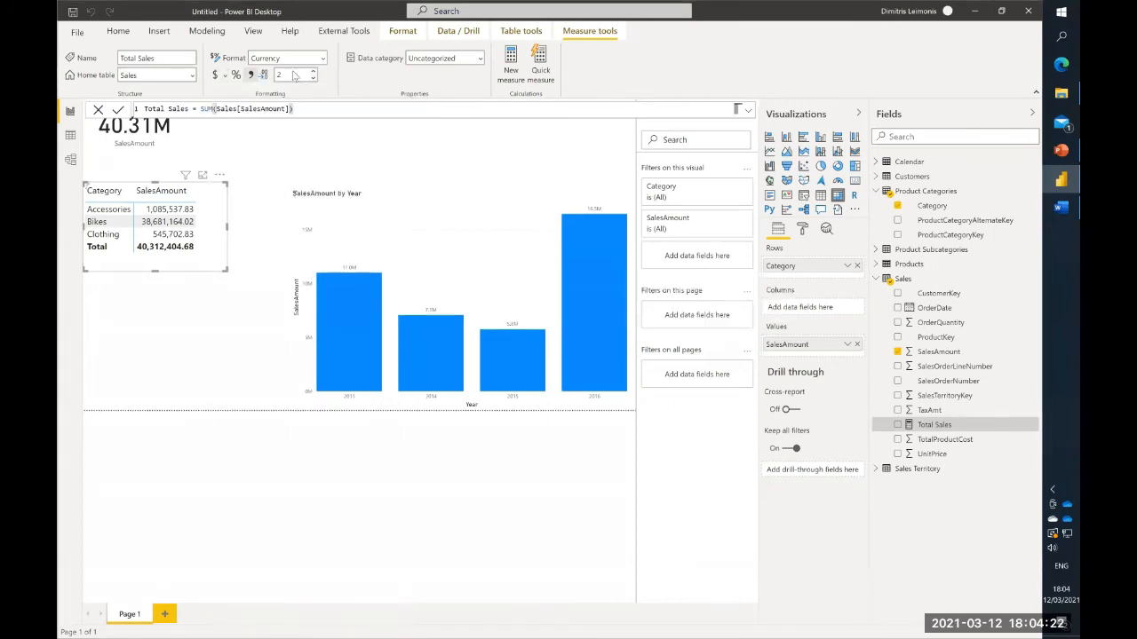
text(0)
key(Return)
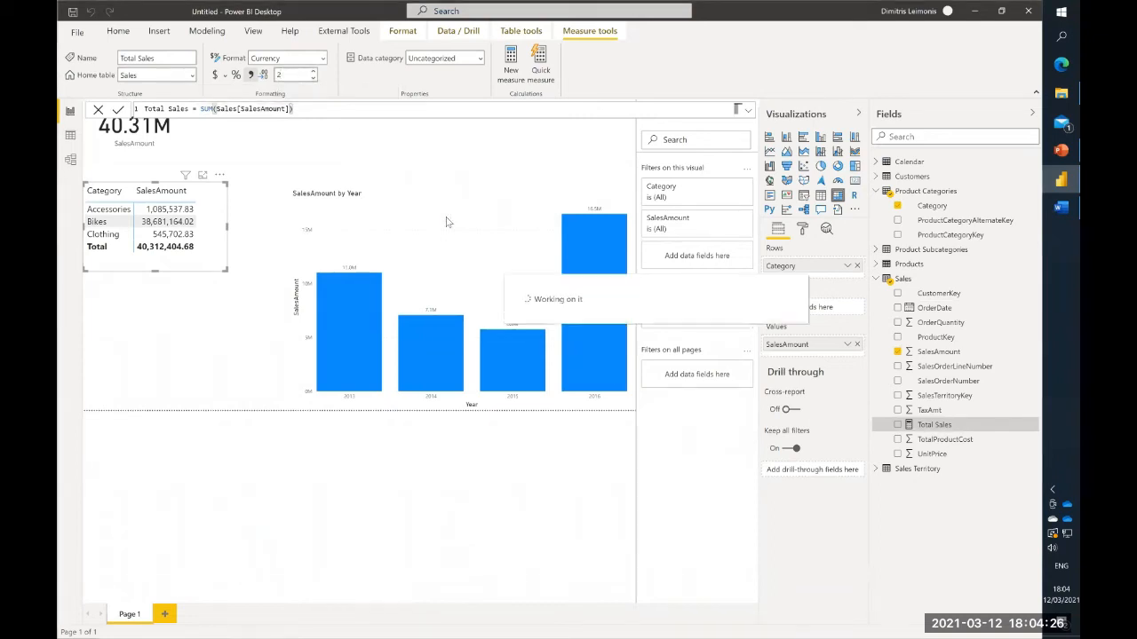
- Widen the category matrix and replace its SalesAmount values with the Total Sales measure
drag(945, 430, 271, 231)
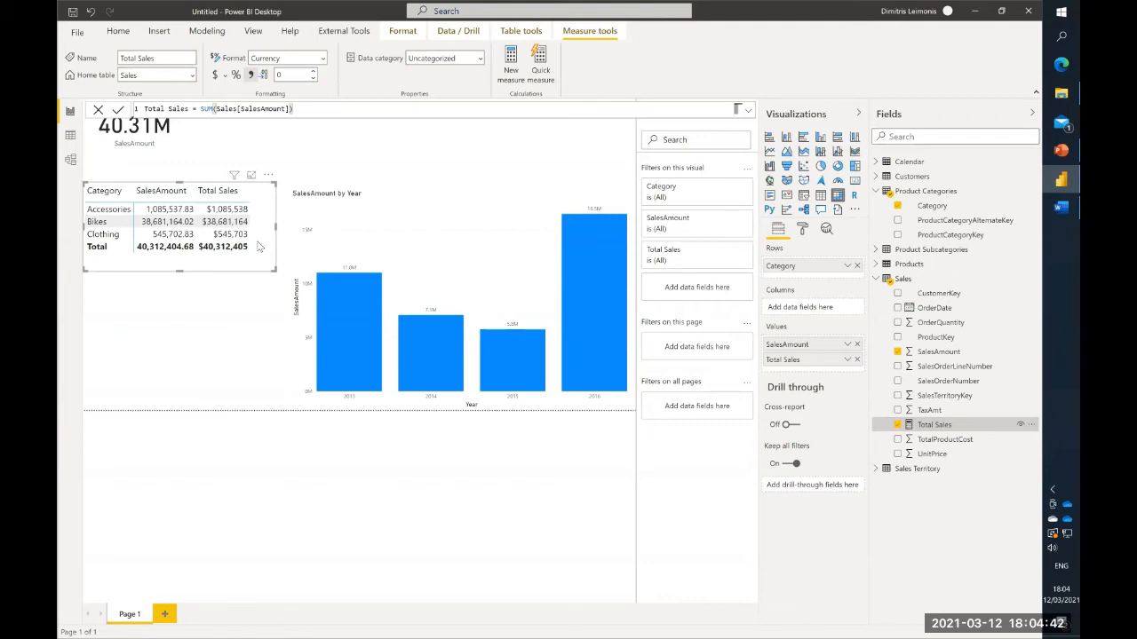
click(857, 345)
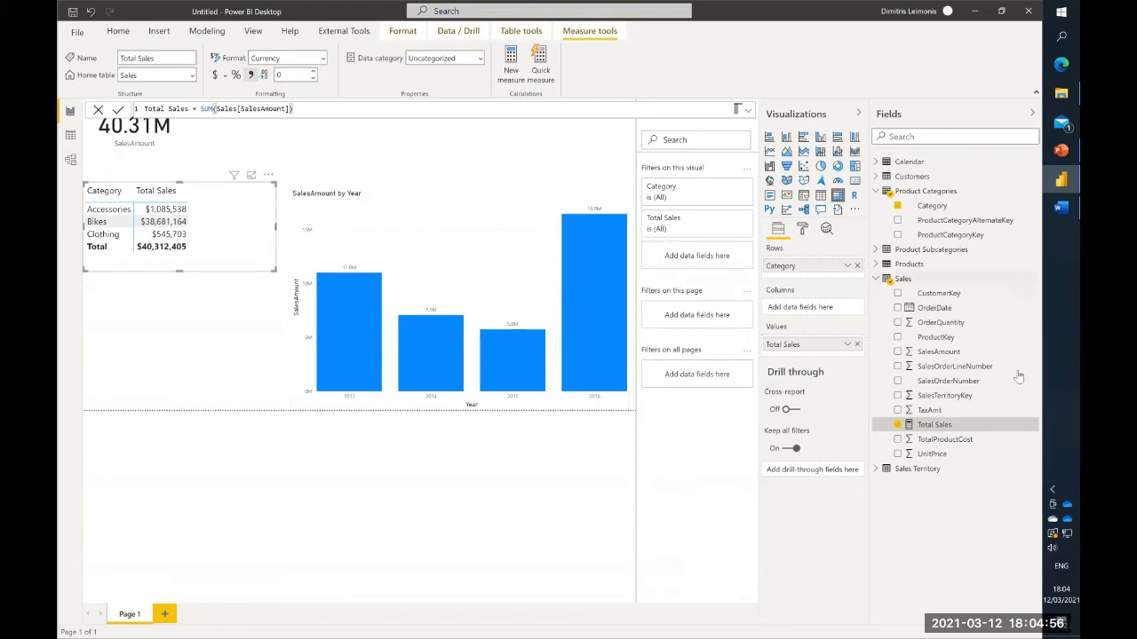
- Create a measure in the Sales table: Total Cost = SUM(Sales[TotalProductCost])
right_click(958, 385)
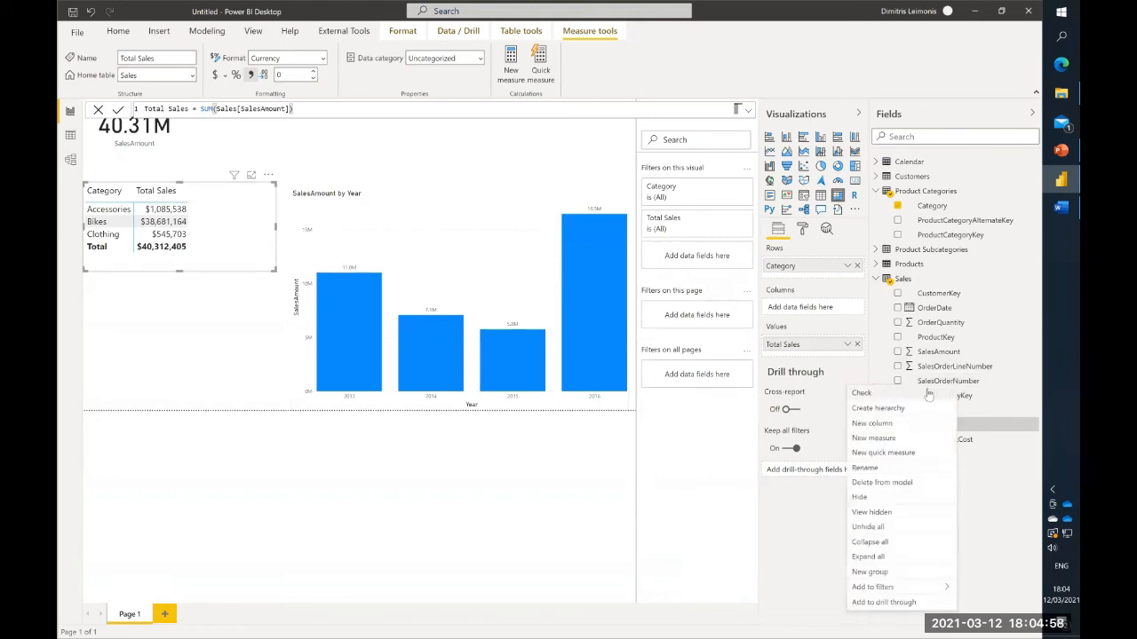
click(917, 441)
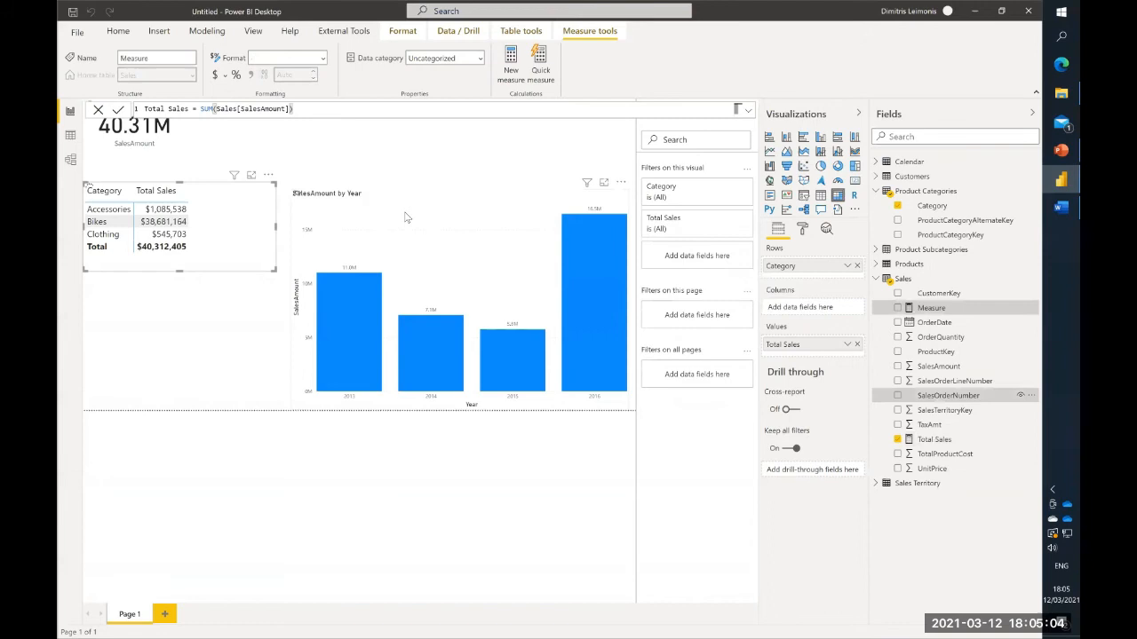
text(Total)
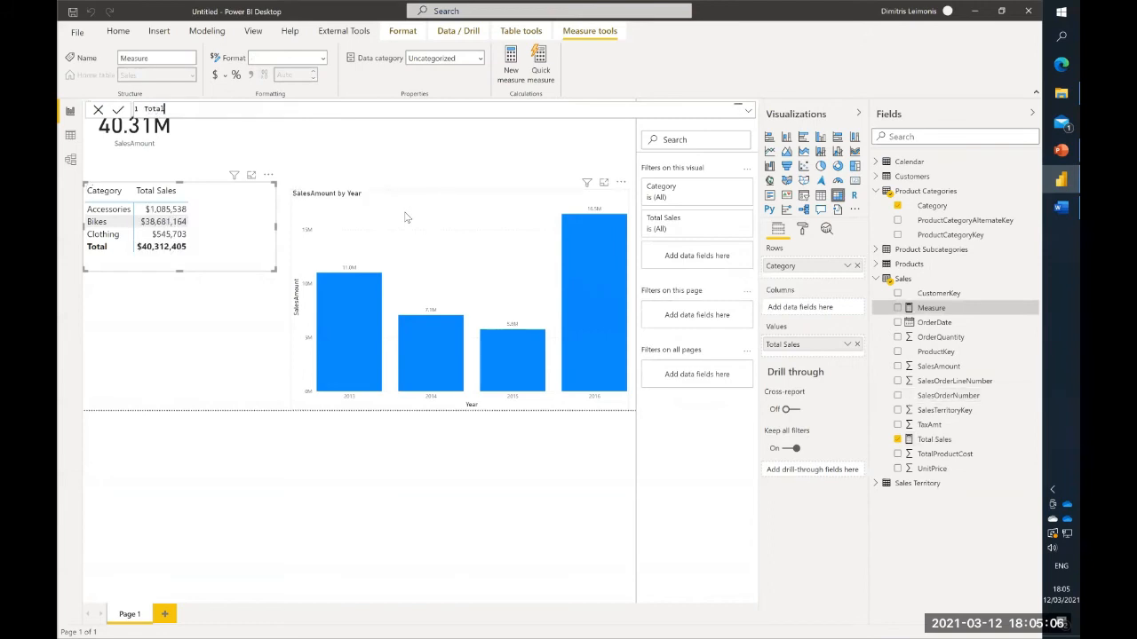
text( Cost = SUM()
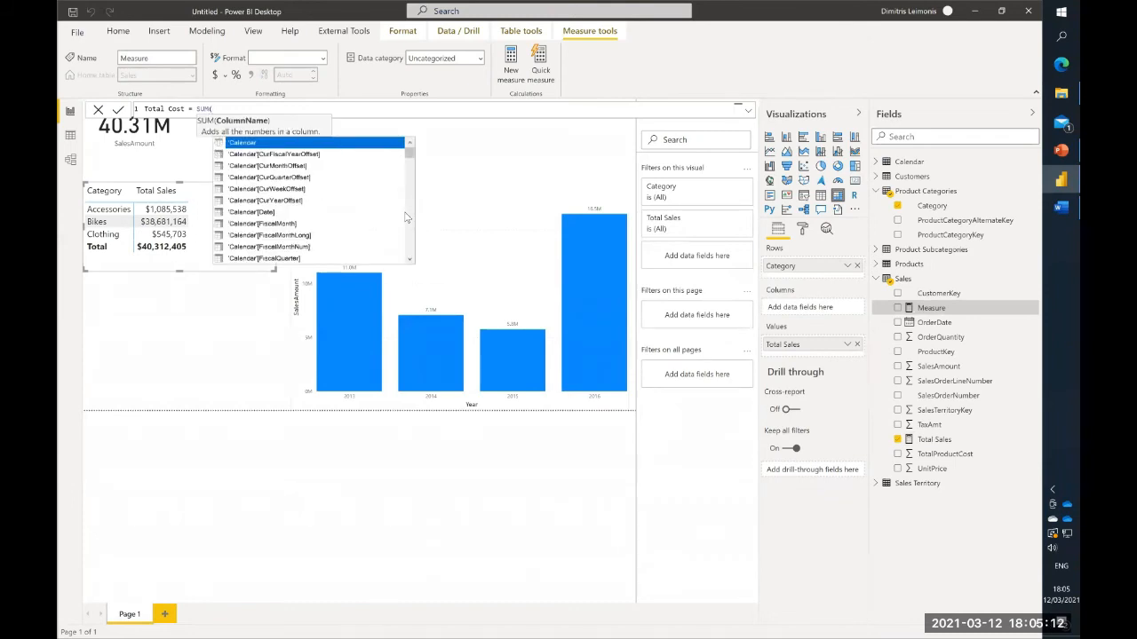
text(tot)
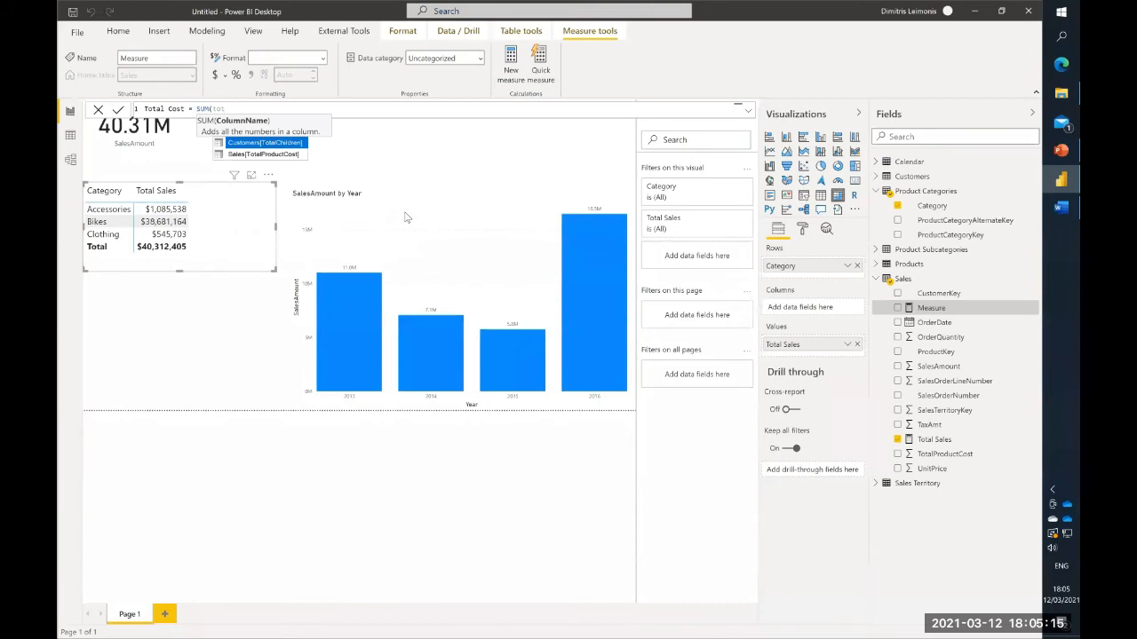
key(Down)
key(Tab)
text())
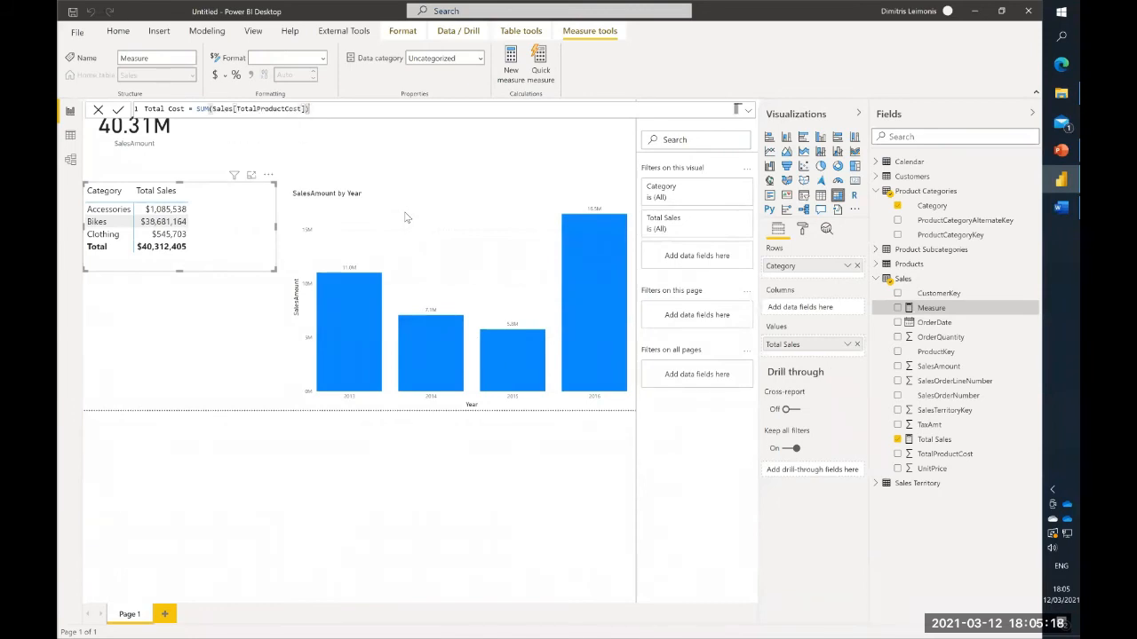
key(Return)
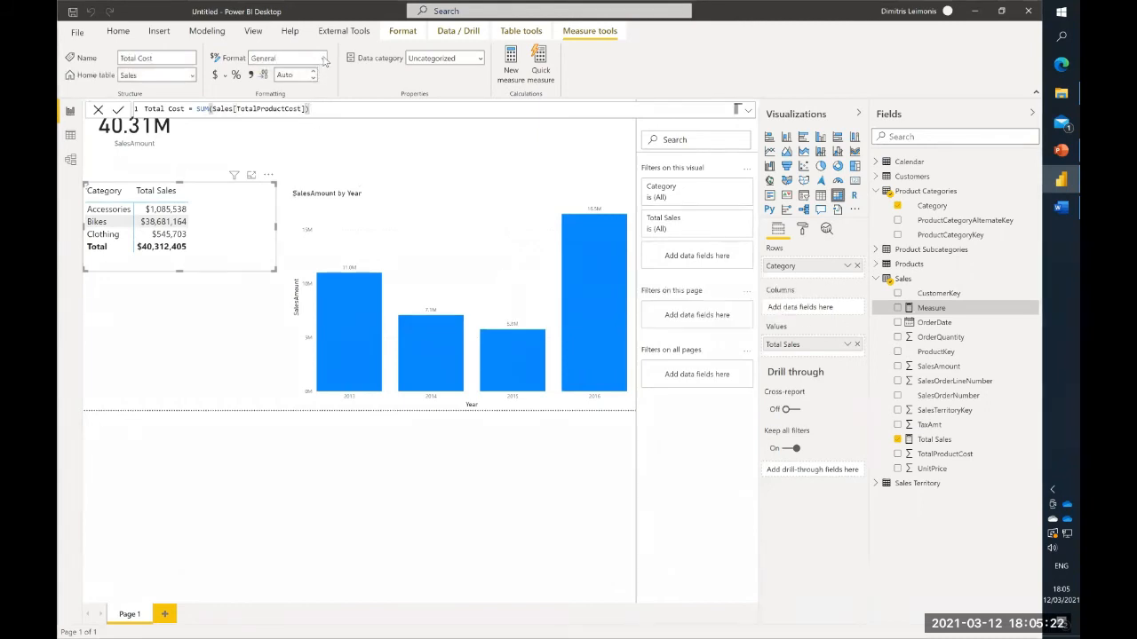
- Format the Total Cost measure as currency with 0 decimal places
click(324, 59)
click(296, 74)
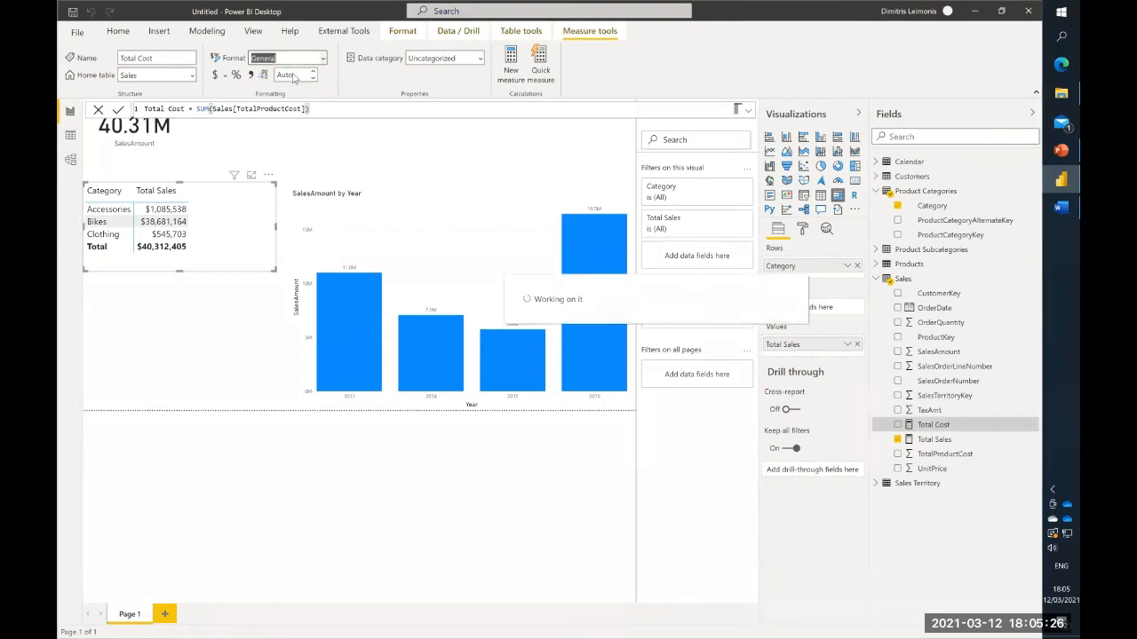
click(291, 76)
text(0)
key(Return)
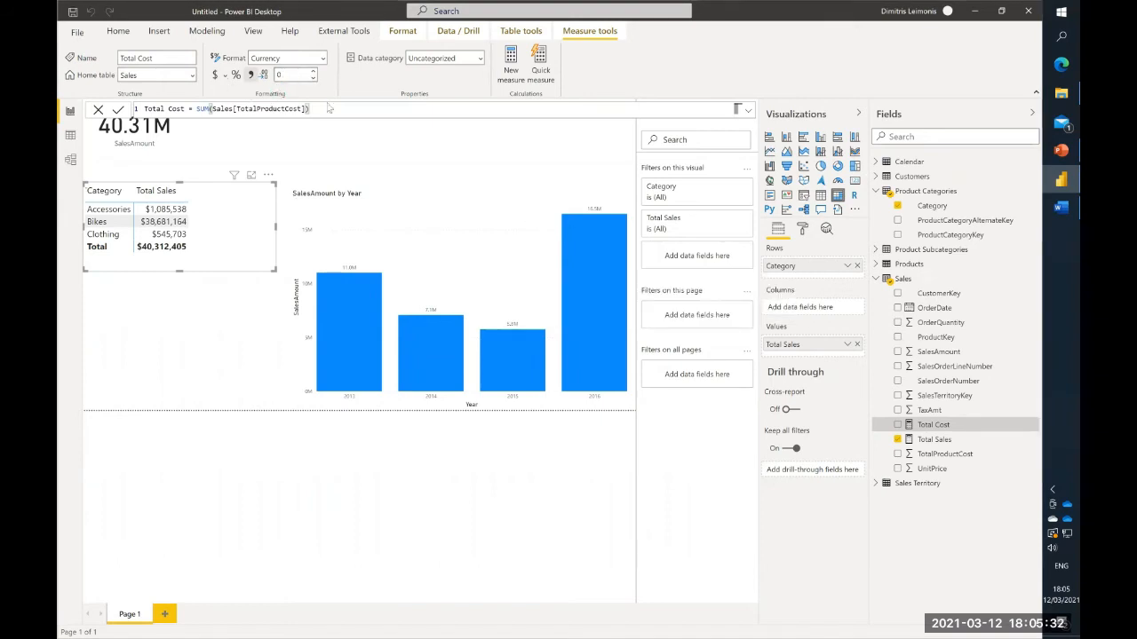
- Add Total Cost to the category matrix's values and place it after Total Sales
drag(937, 430, 799, 351)
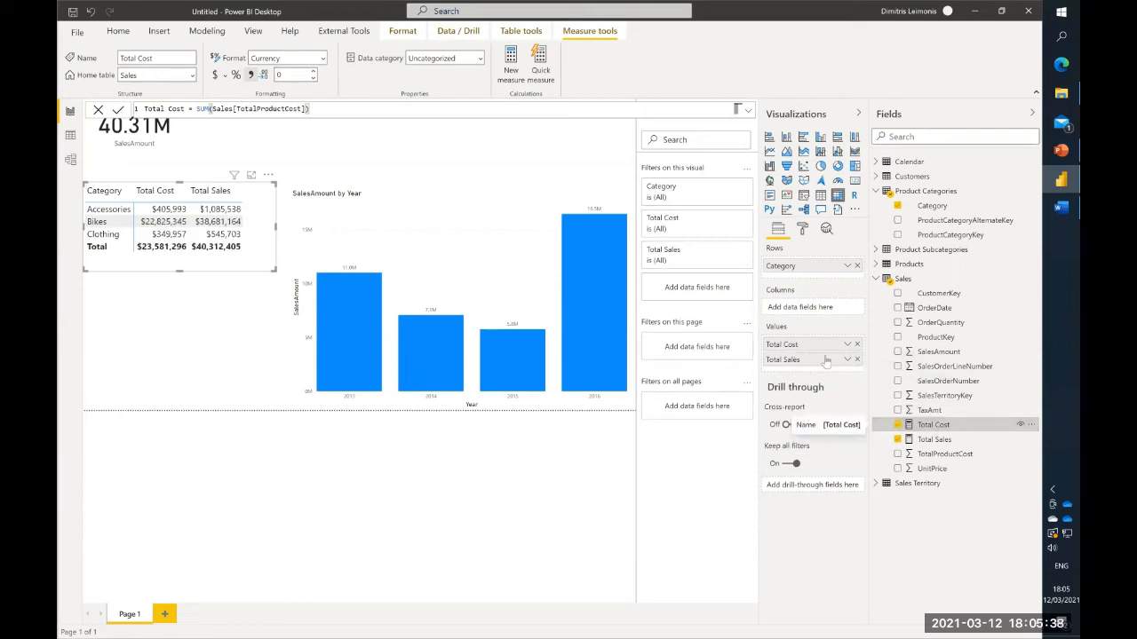
drag(813, 348, 814, 371)
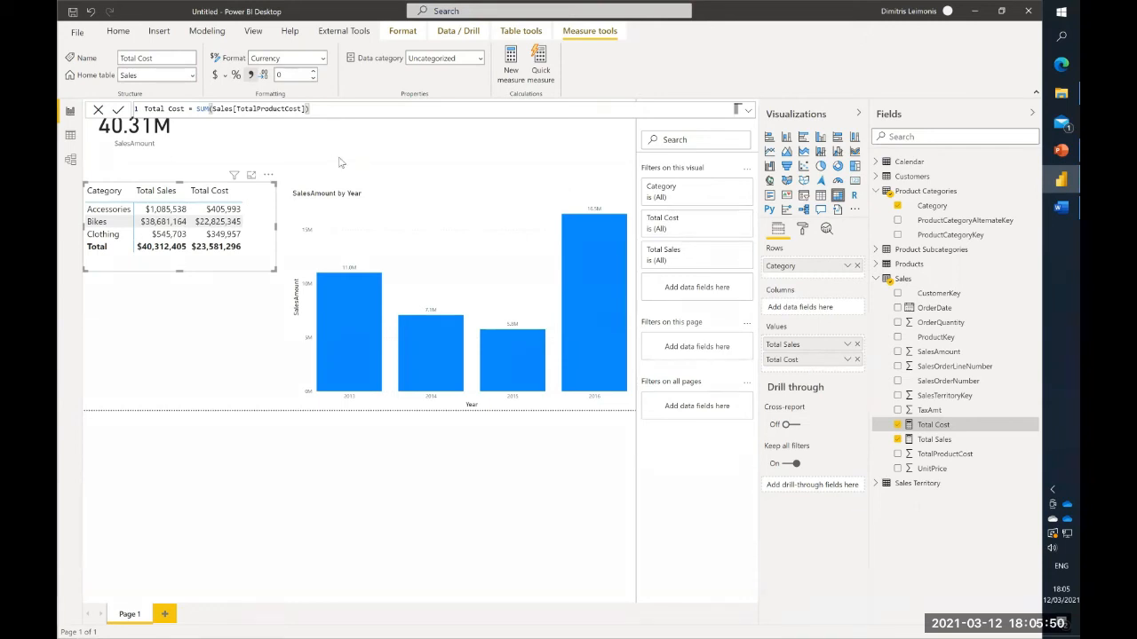
- Create the measure Margin = [Total Sales] - [Total Cost] in the Sales table and add it to the category matrix after Total Cost
right_click(925, 429)
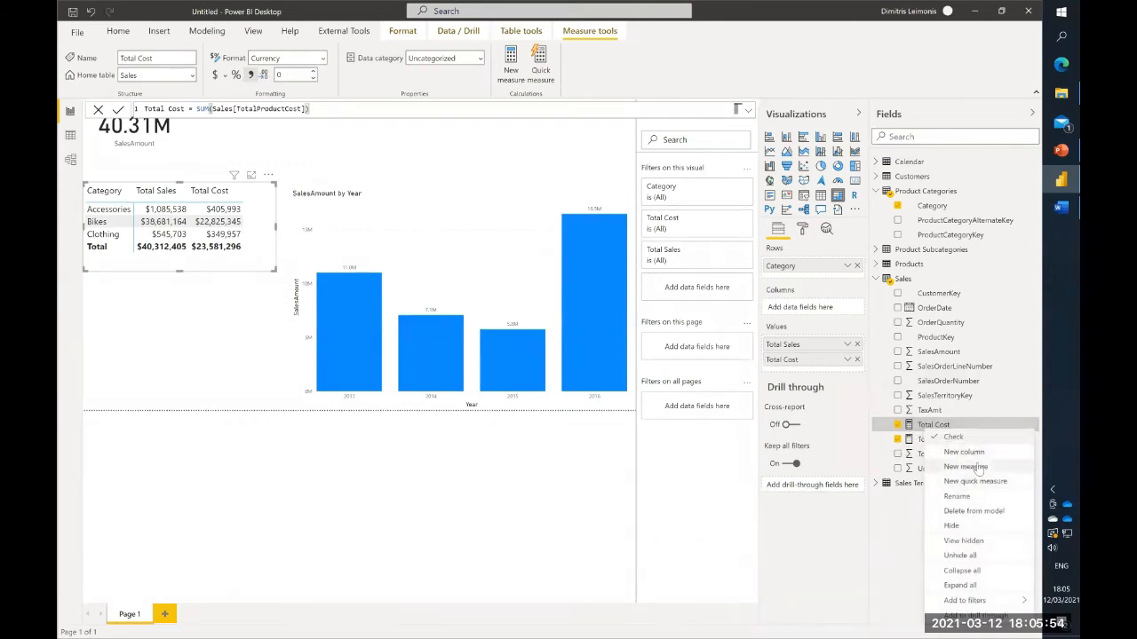
key(Escape)
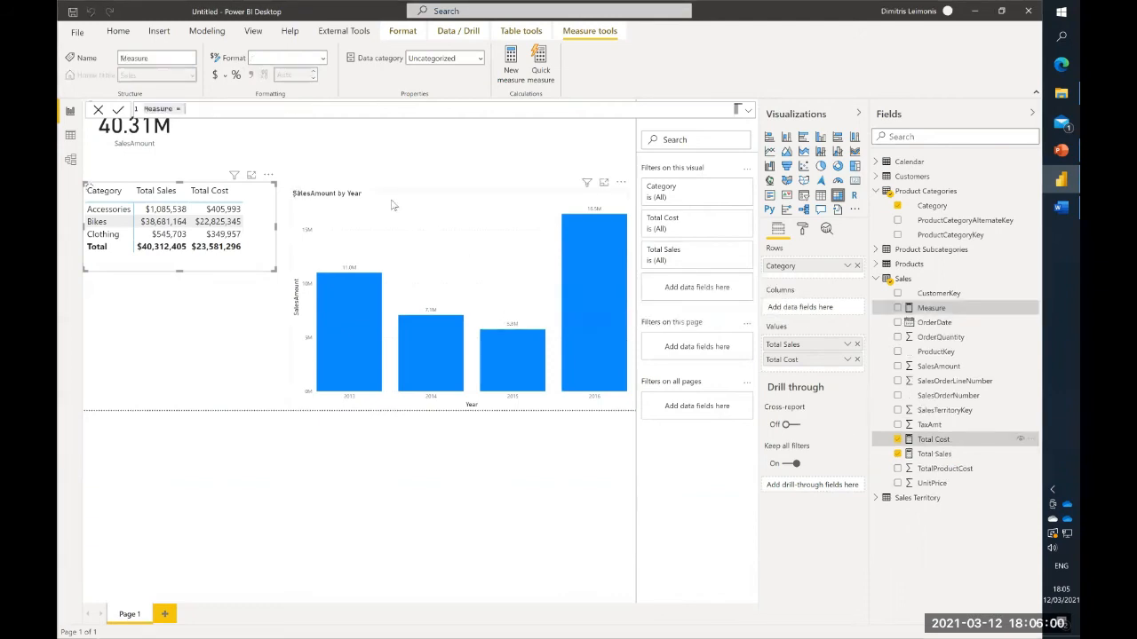
text(Masr)
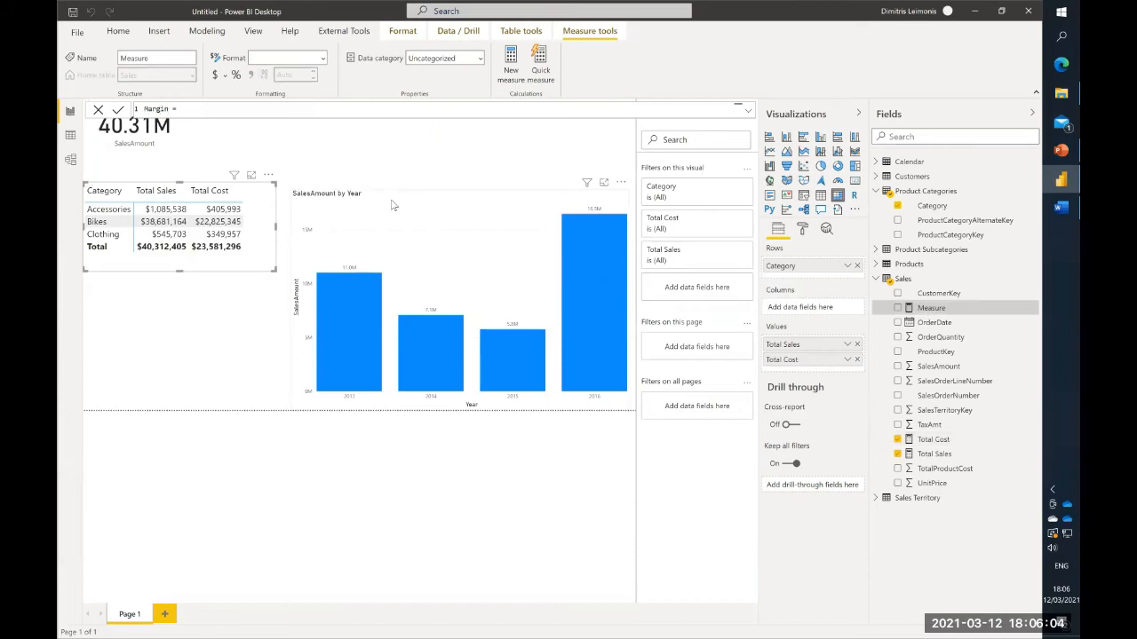
text([)
key(Down)
key(Tab)
text(- [)
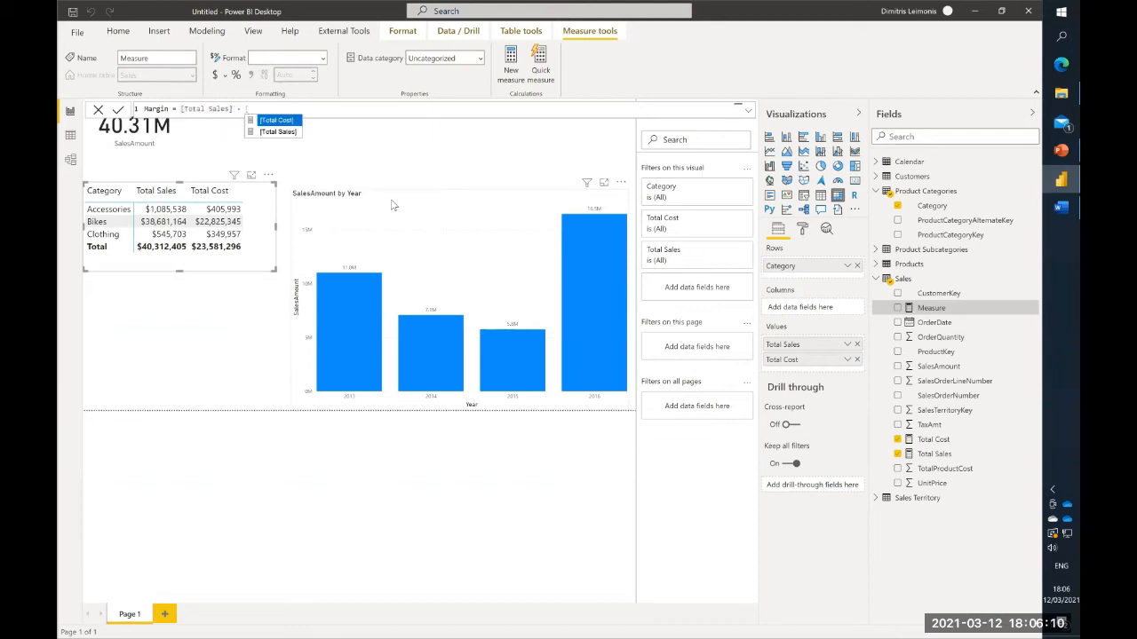
key(Tab)
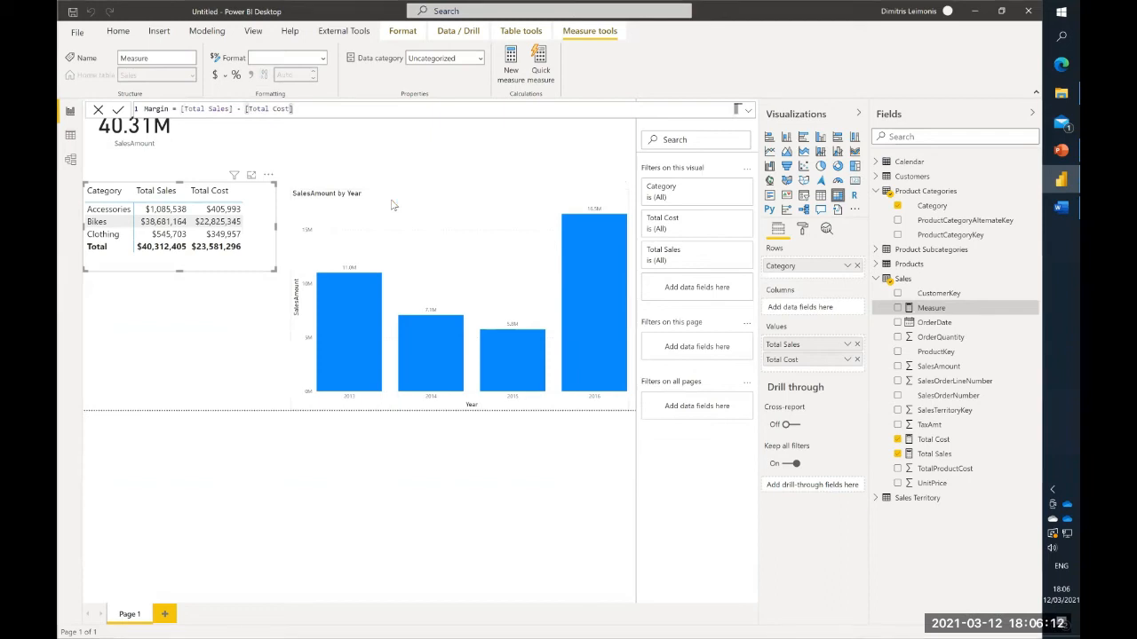
key(Return)
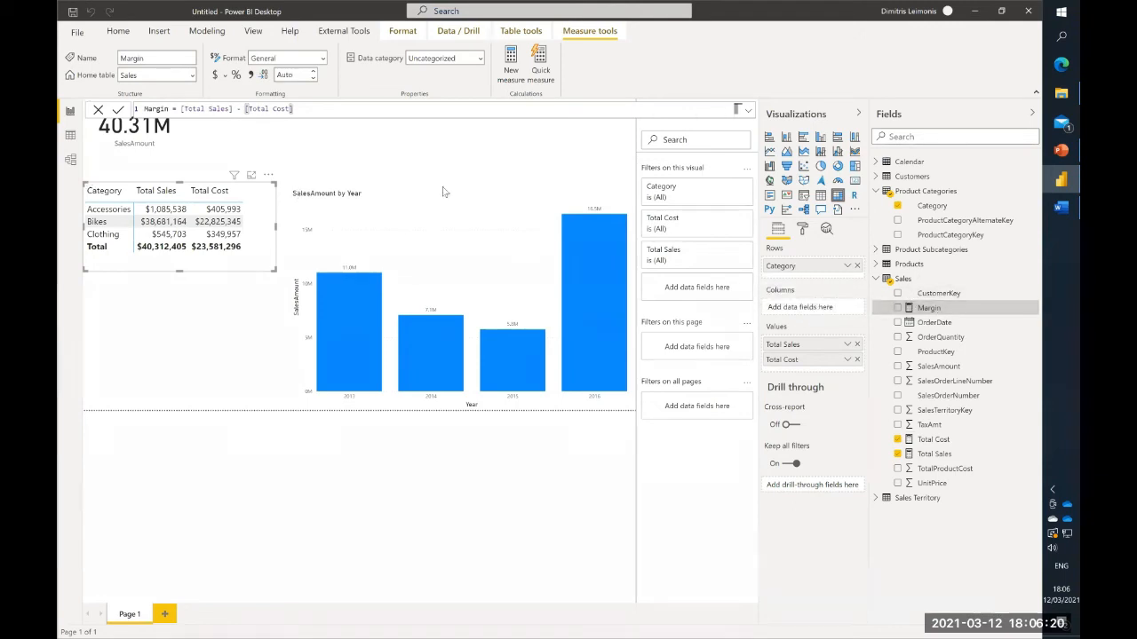
drag(937, 309, 814, 389)
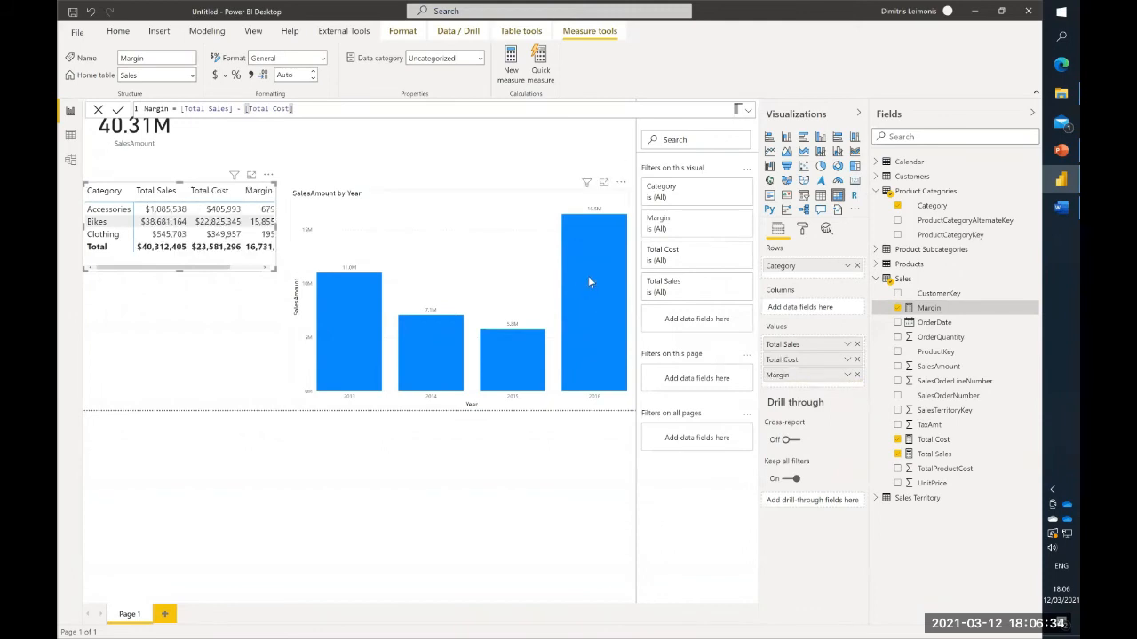
- Select 2016 in the SalesAmount by Year chart, shrink the chart, and widen the category matrix to fit the full Margin column
mouse_move(588, 276)
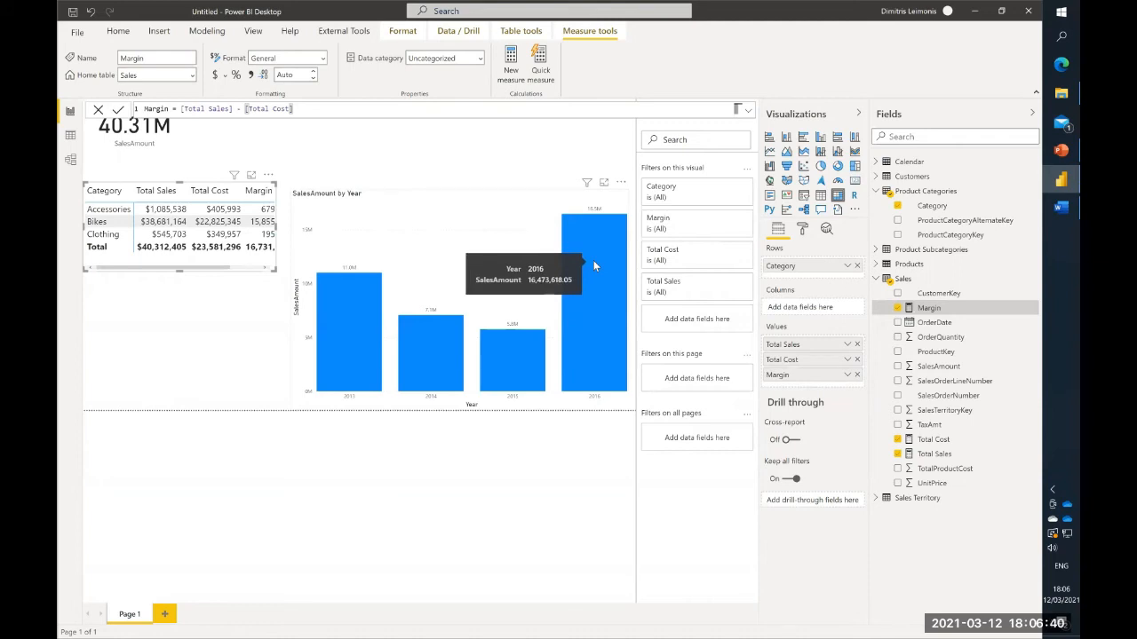
click(593, 260)
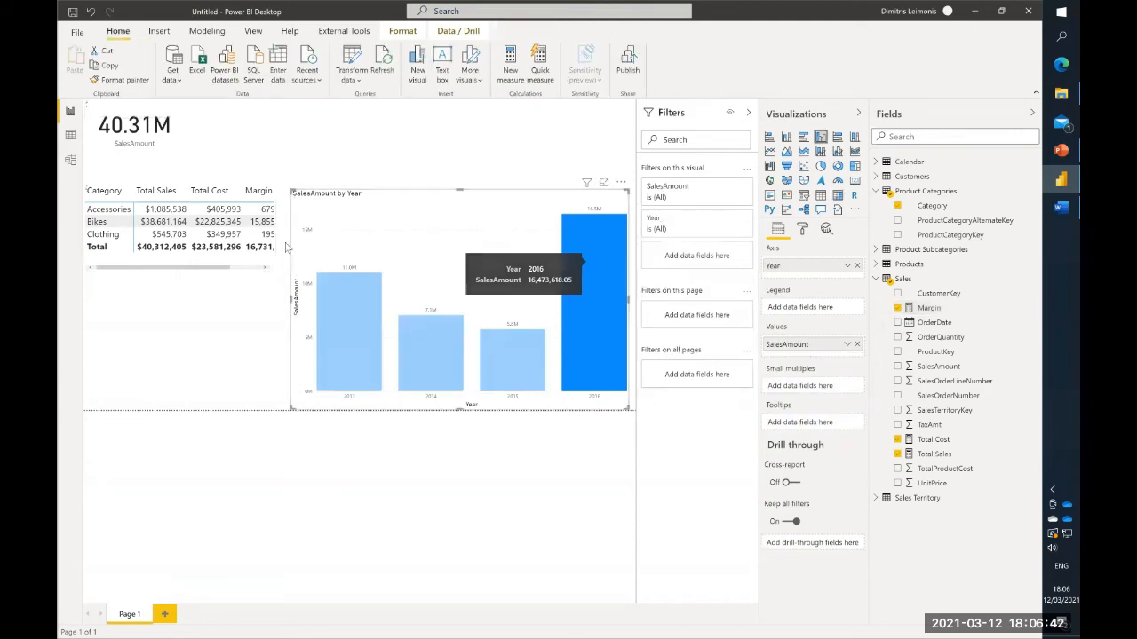
drag(290, 189, 345, 203)
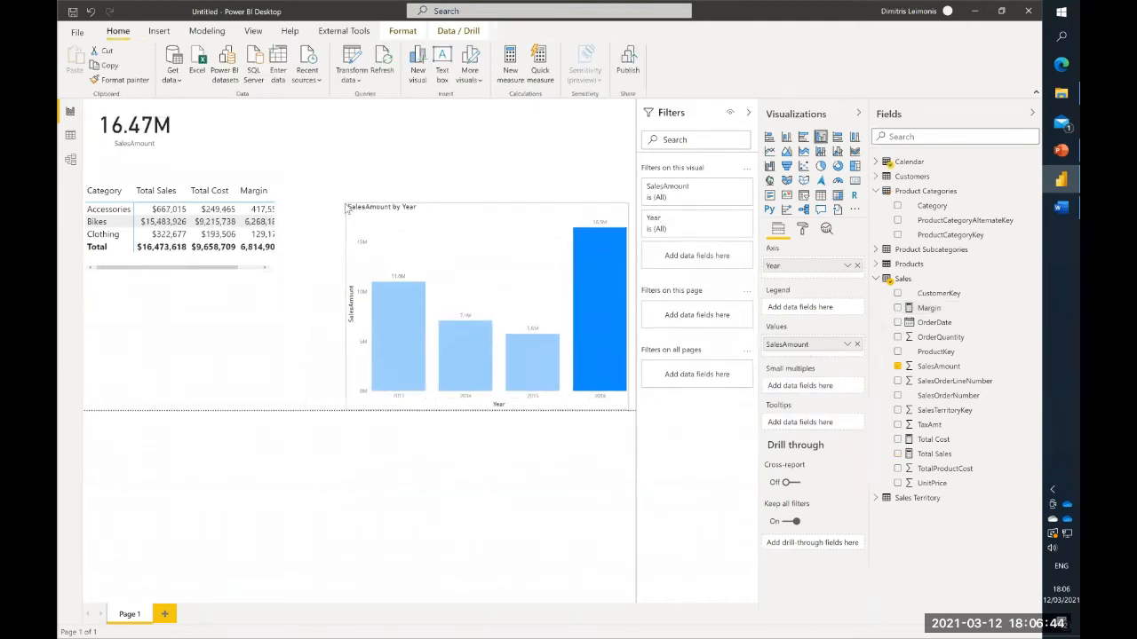
click(265, 267)
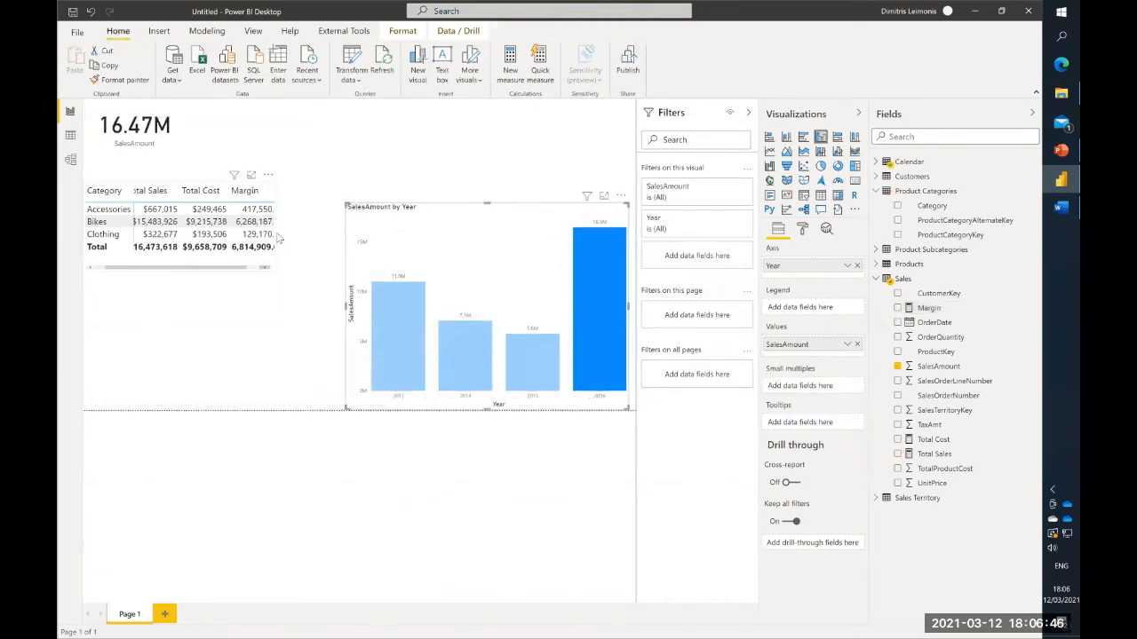
click(275, 228)
drag(297, 233, 300, 233)
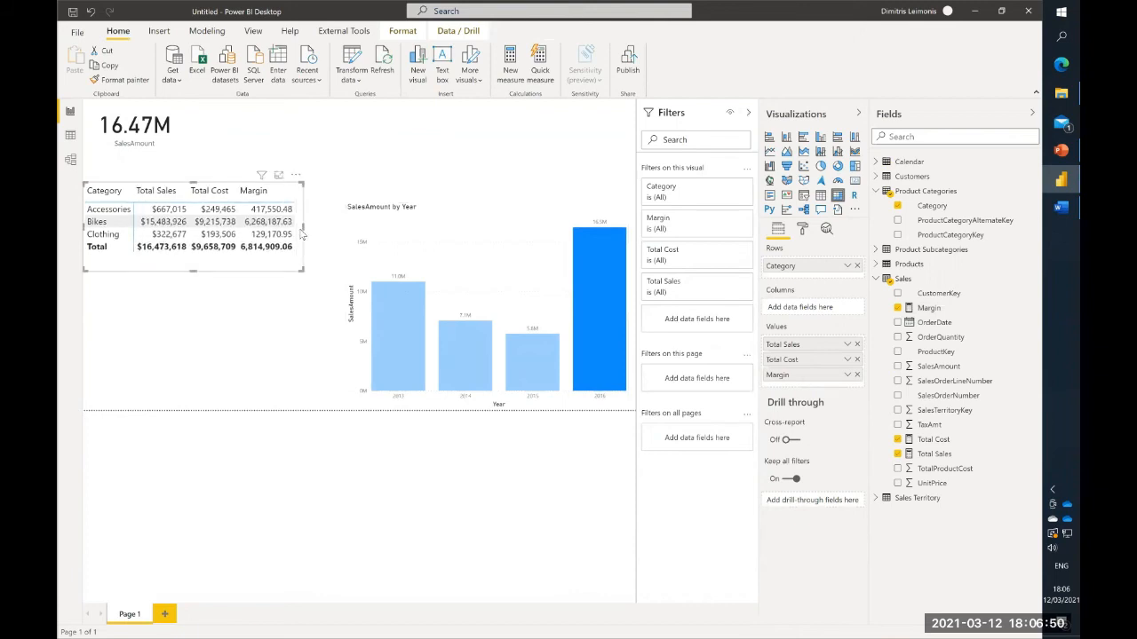
mouse_move(594, 299)
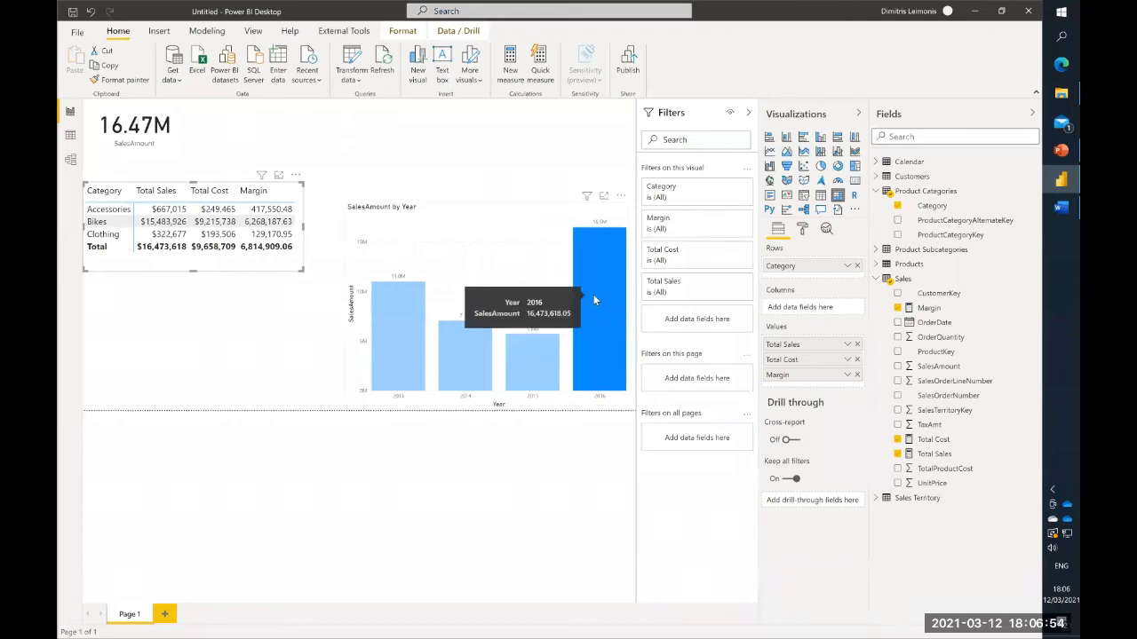
click(592, 301)
click(592, 301)
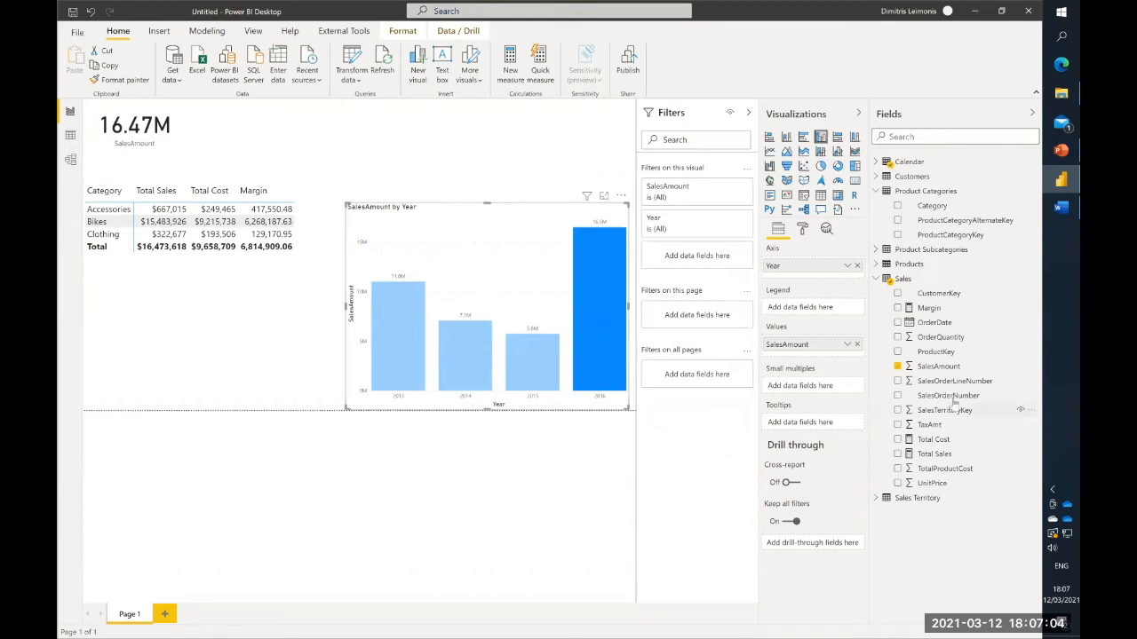
- Create a Division quick measure in the Sales table with Margin as numerator and Total Sales as denominator
right_click(937, 366)
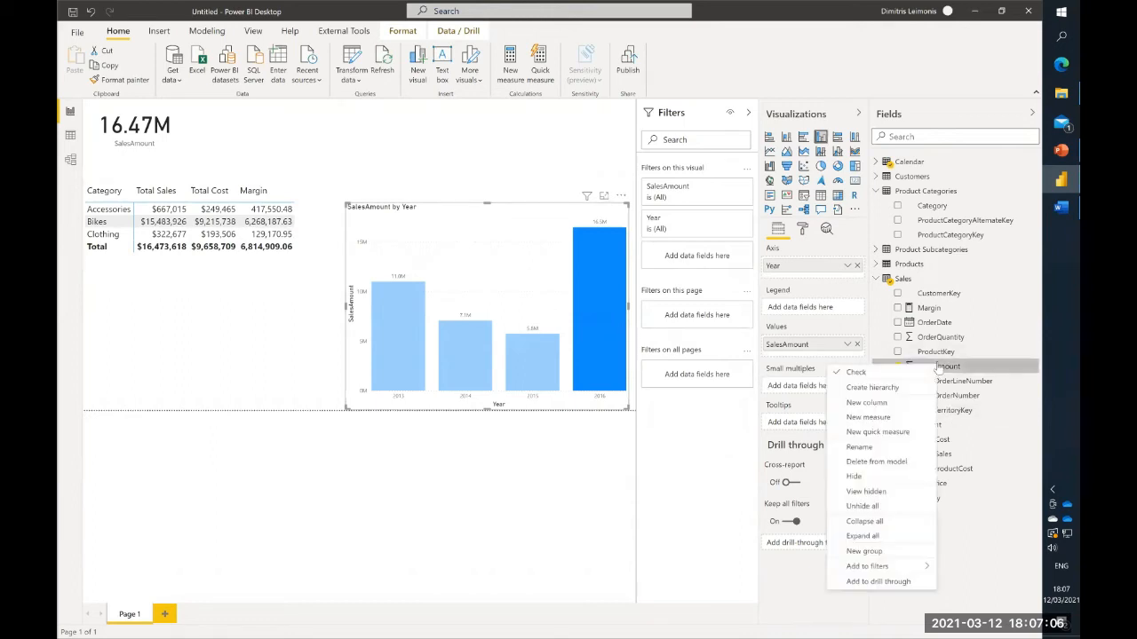
right_click(931, 310)
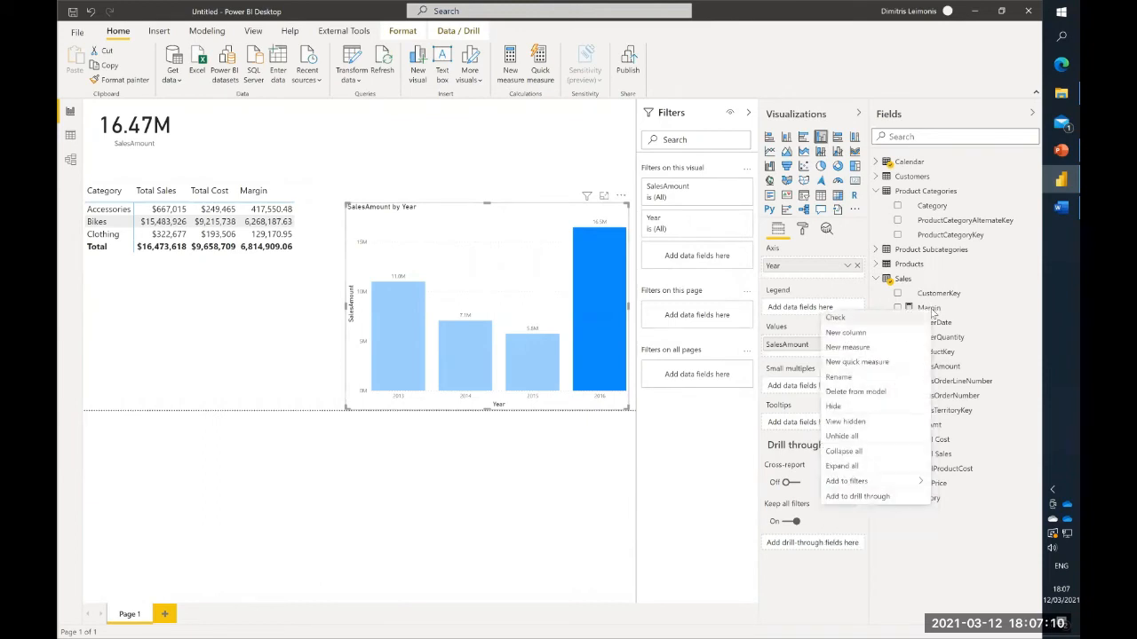
click(892, 362)
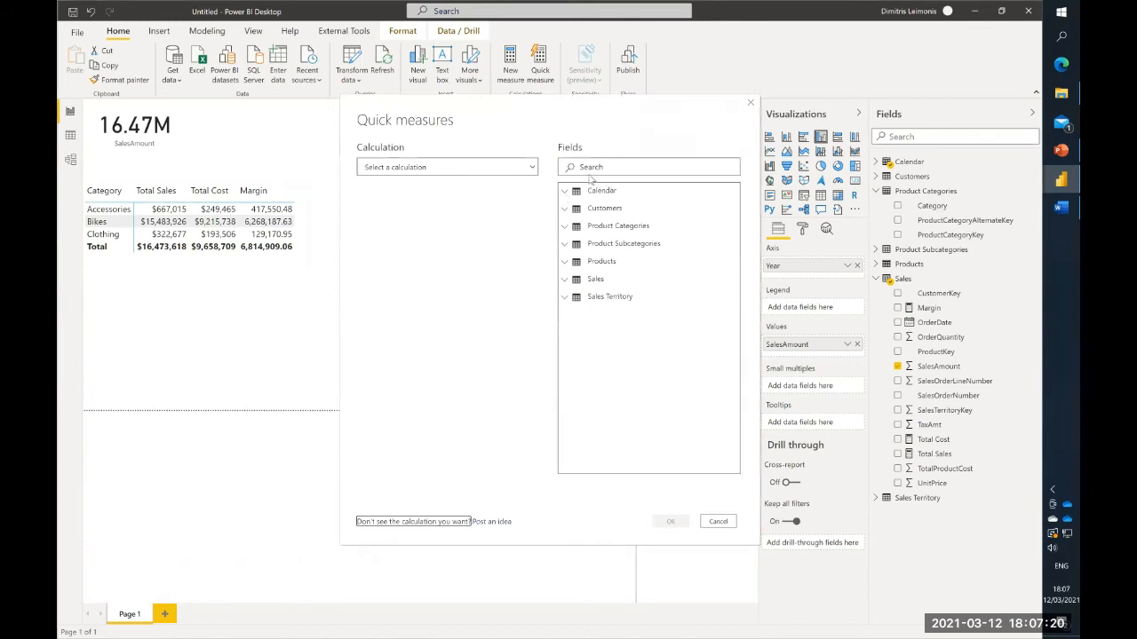
click(486, 174)
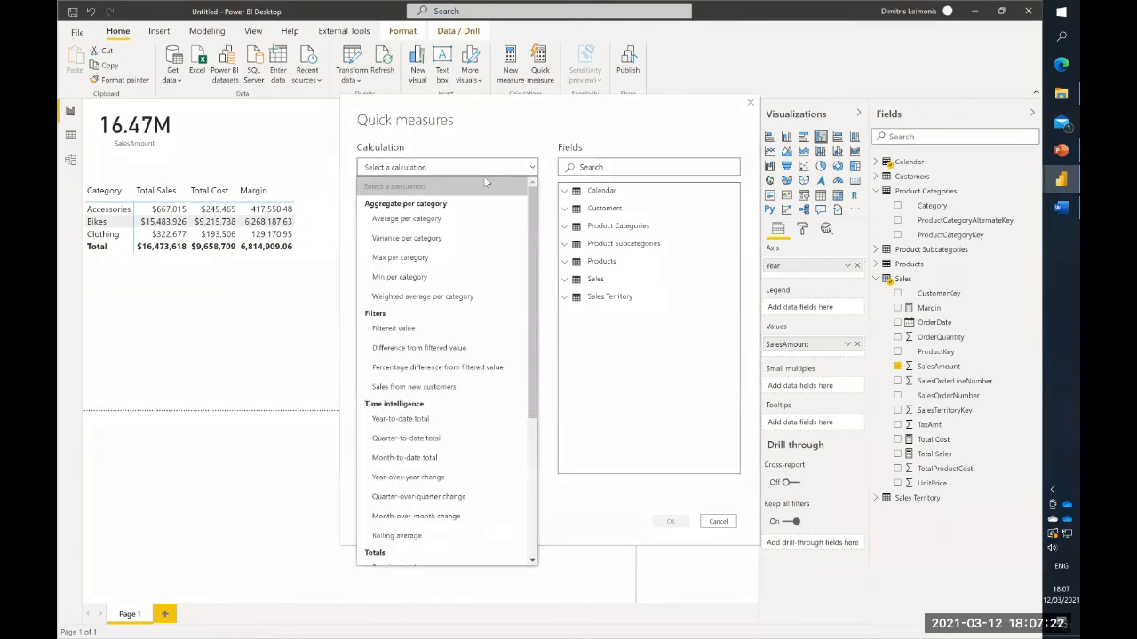
scroll(497, 392, down, 4)
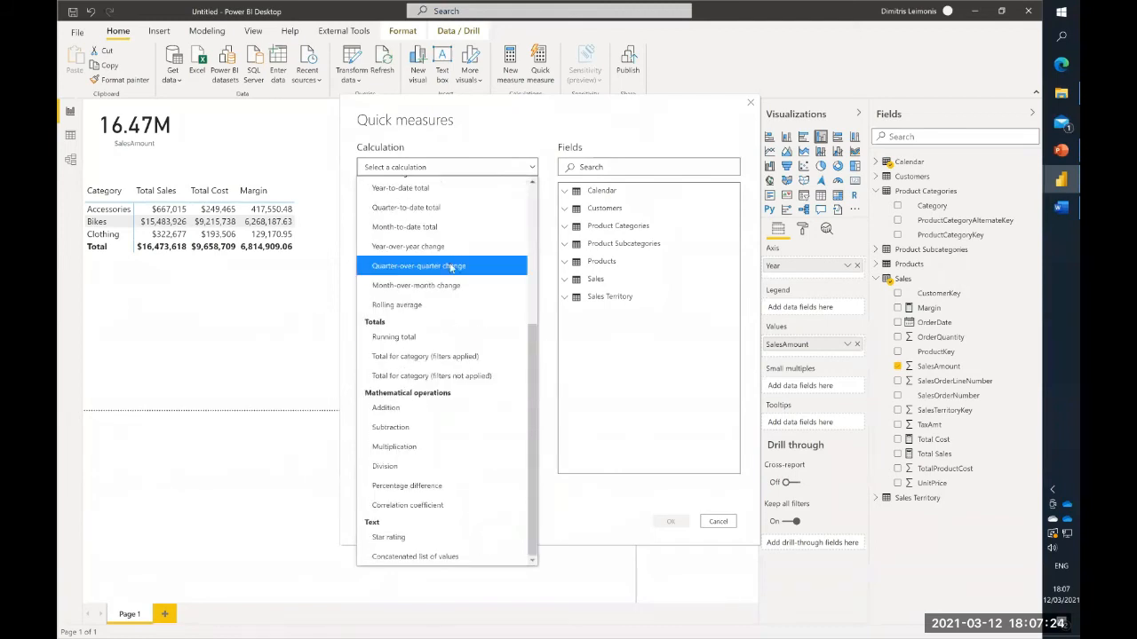
scroll(447, 223, up, 5)
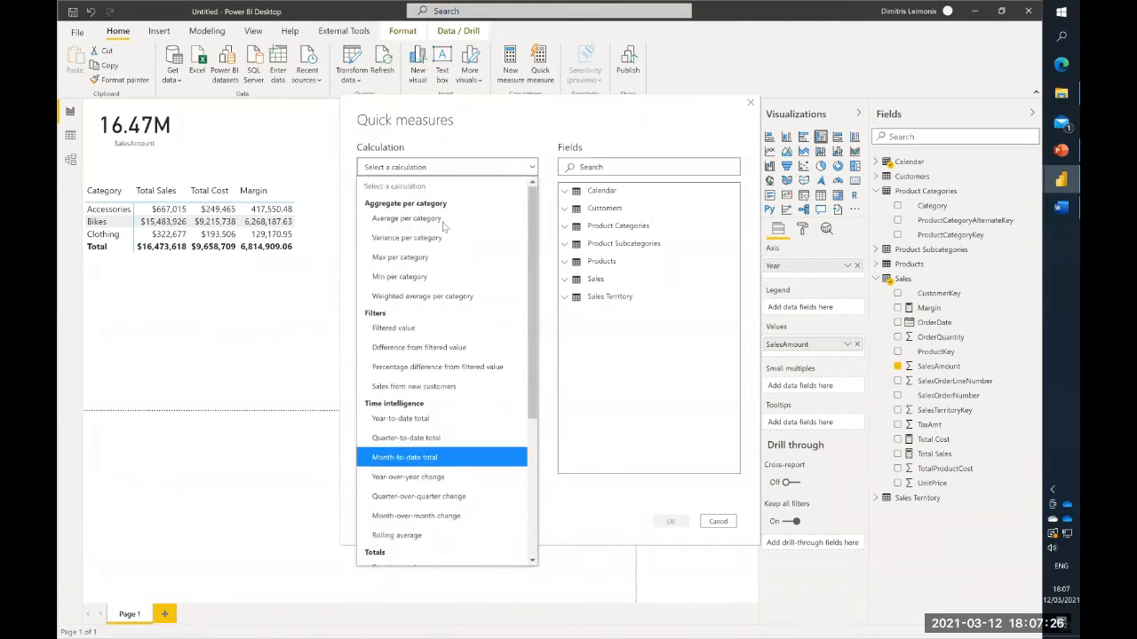
scroll(431, 382, down, 3)
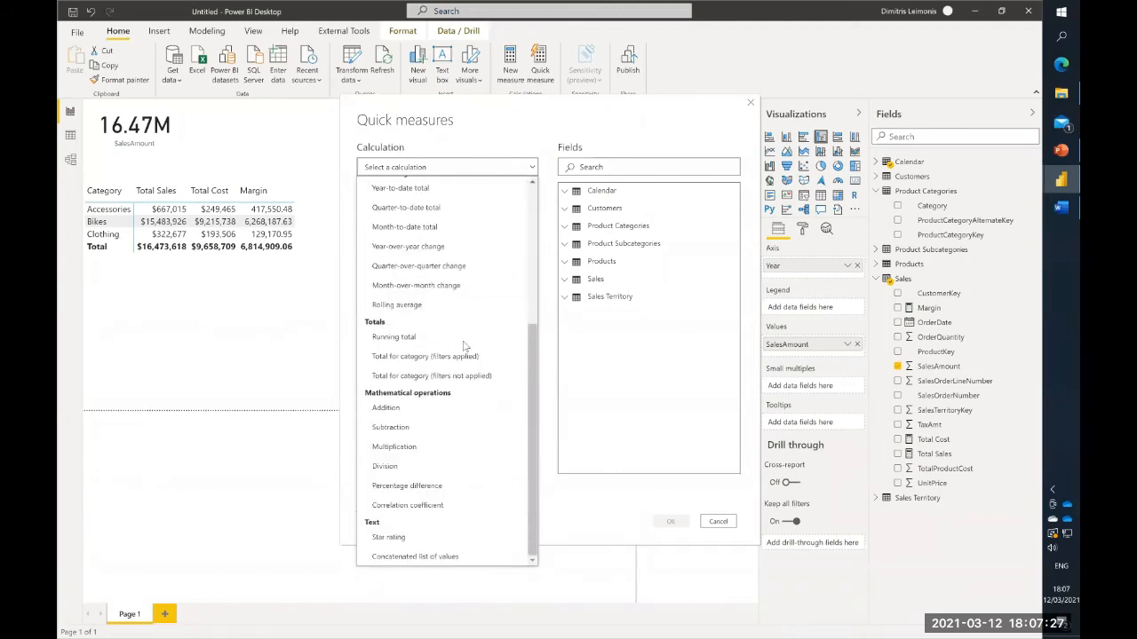
click(430, 464)
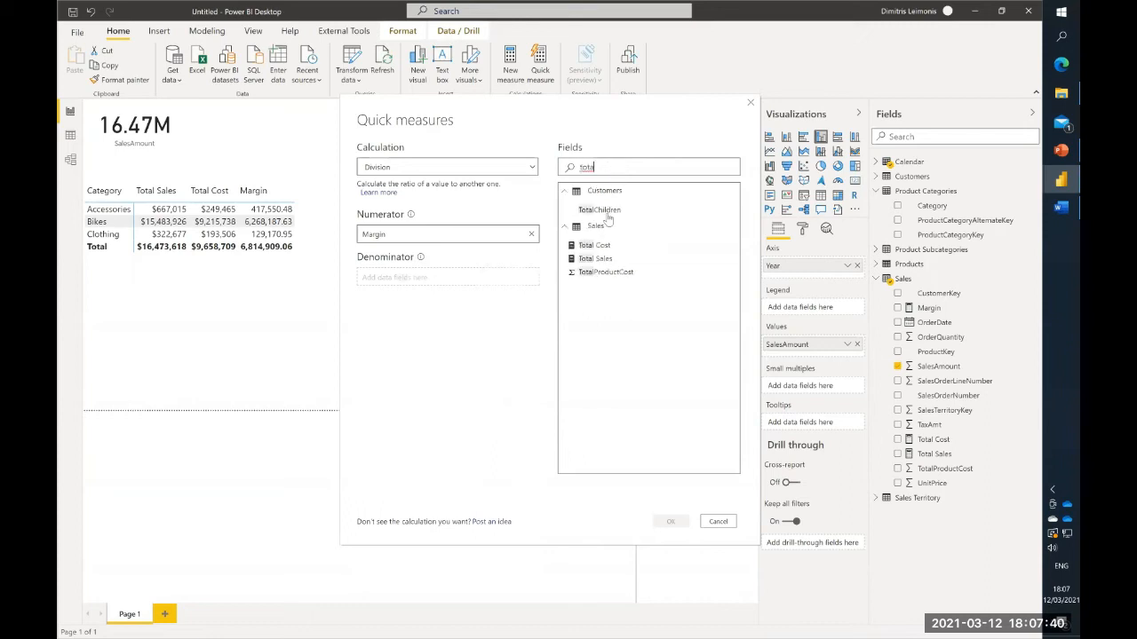
drag(595, 259, 432, 281)
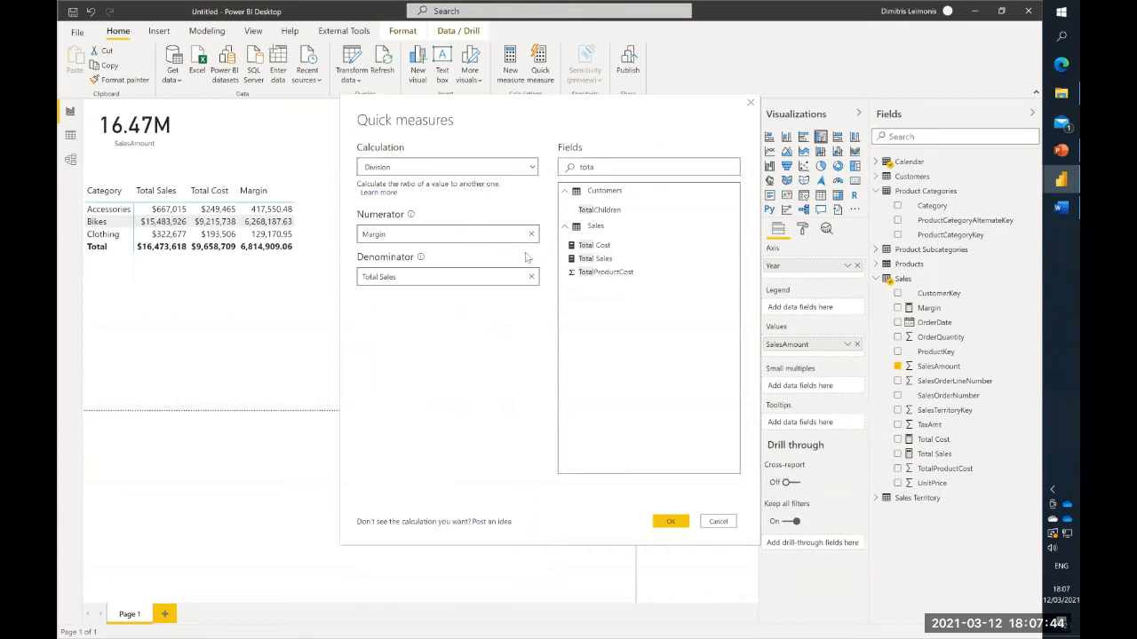
click(670, 523)
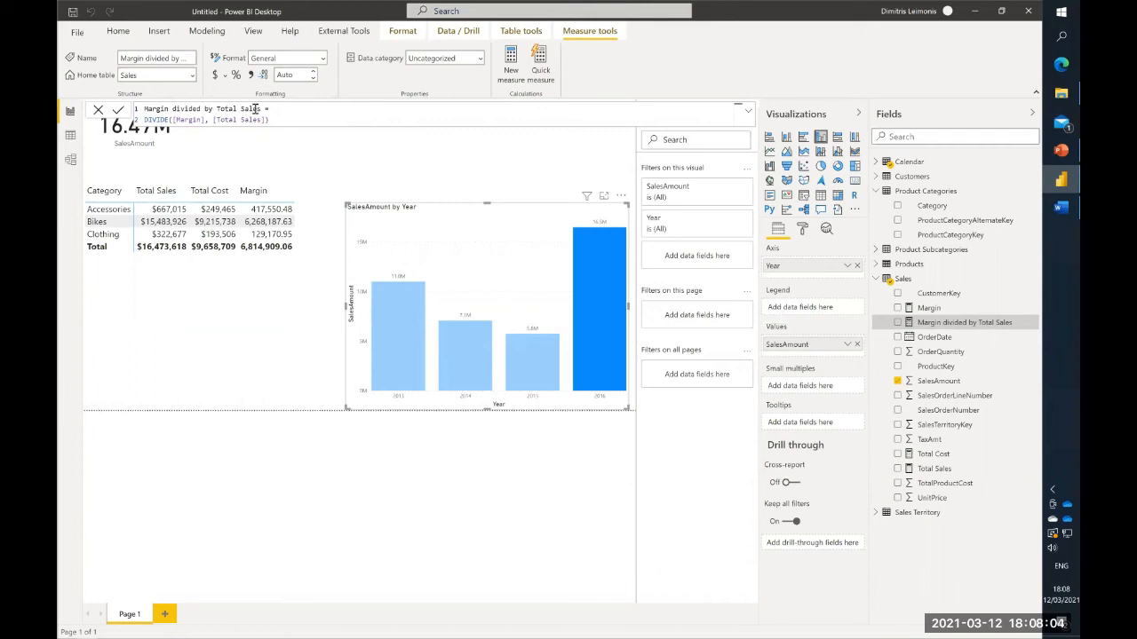
- Rename the new division measure as Margin % in its formula
drag(261, 108, 173, 109)
key(BackSpace)
click(119, 111)
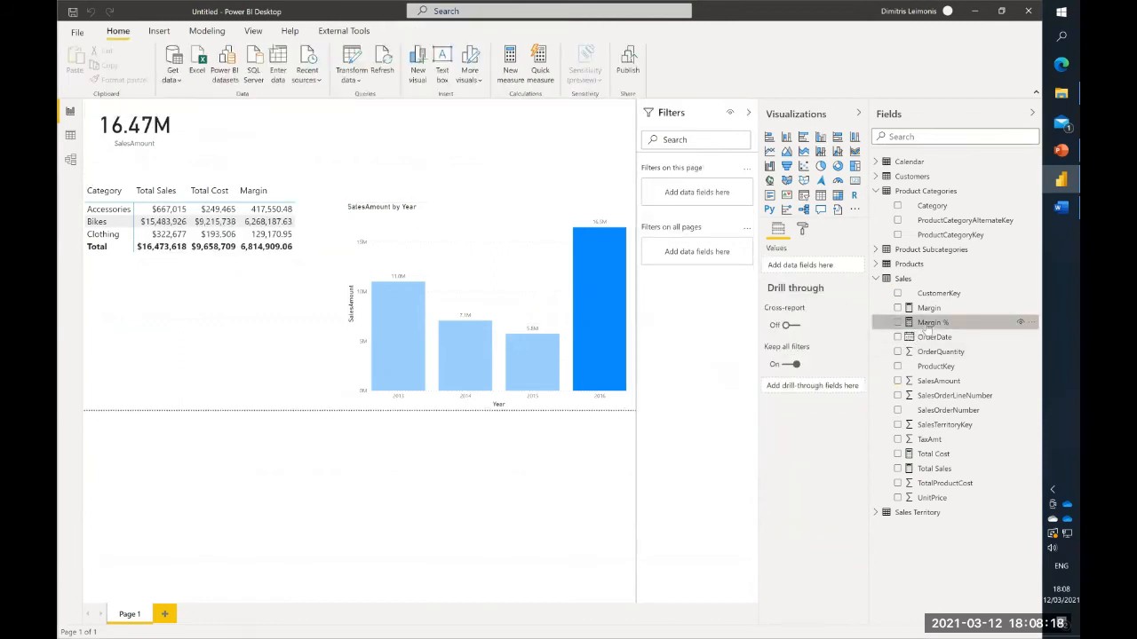
- Add Margin % to the category matrix after Margin, widen the matrix to fit it, and format the measure as a percentage
drag(929, 325, 302, 240)
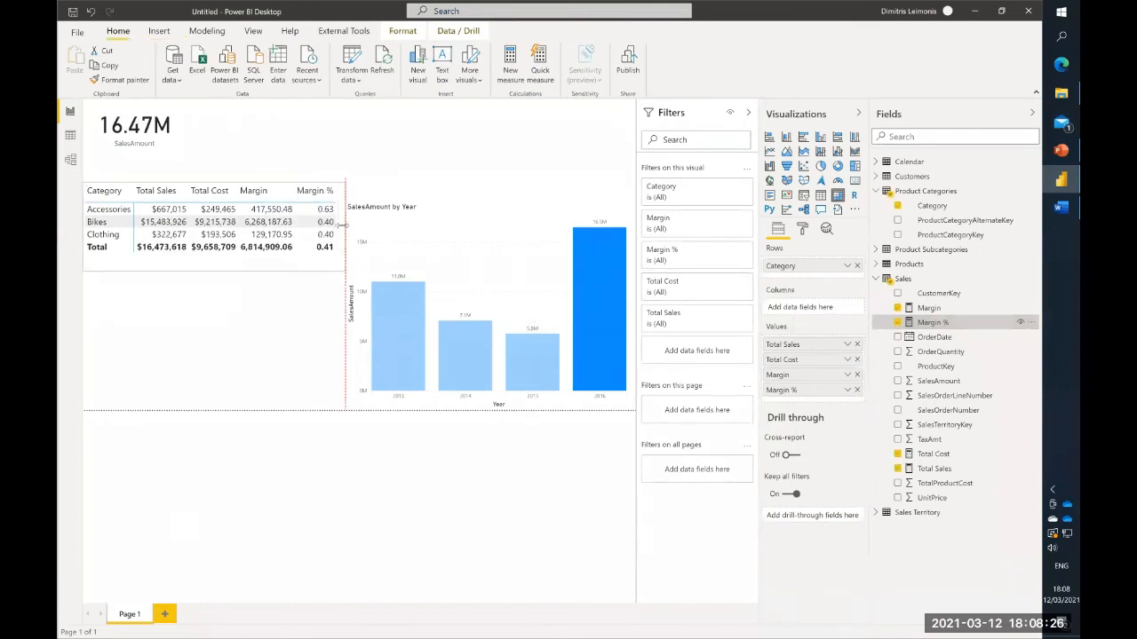
click(973, 328)
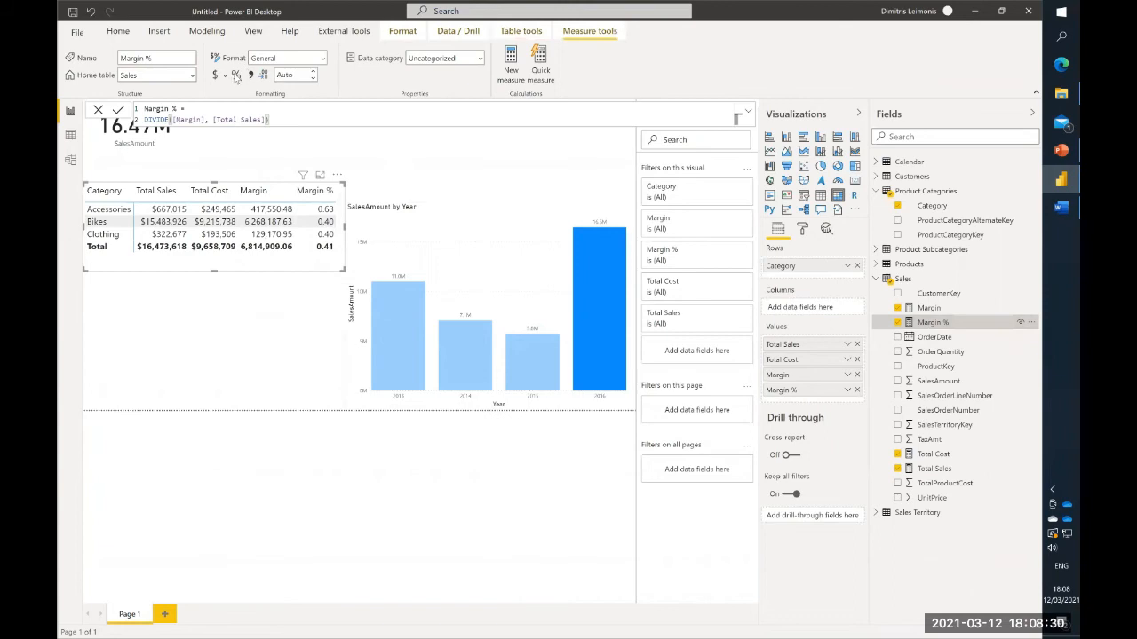
click(235, 75)
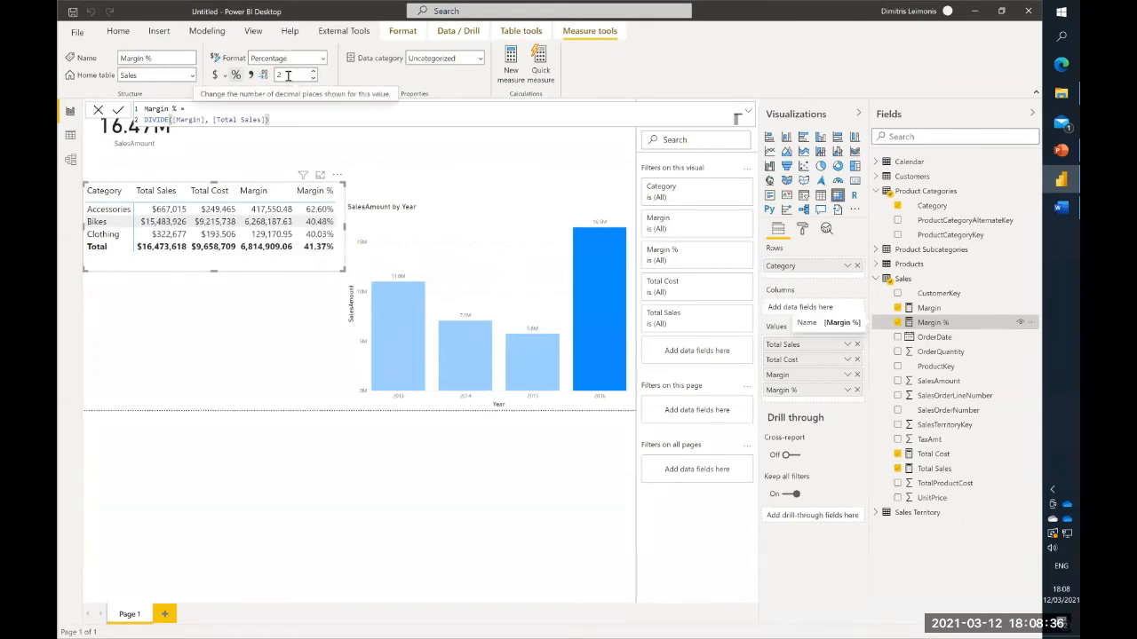
- Duplicate the SalesAmount card, place the copy beside the original, and replace its field with Margin %
click(163, 147)
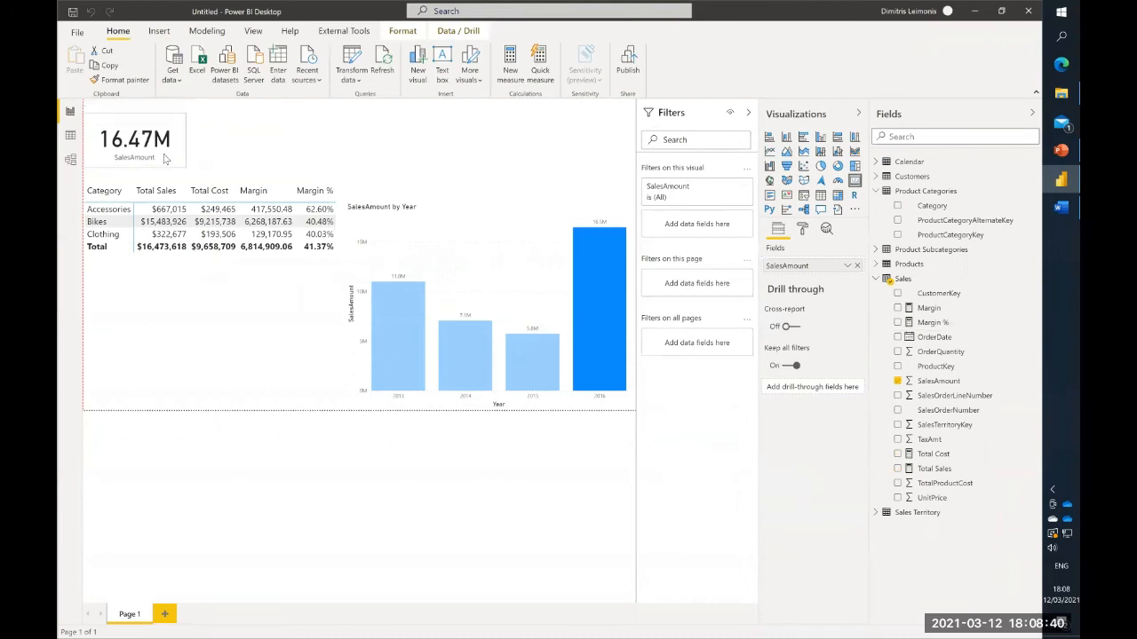
key(ctrl+c)
key(ctrl+v)
drag(171, 157, 287, 150)
drag(928, 326, 800, 270)
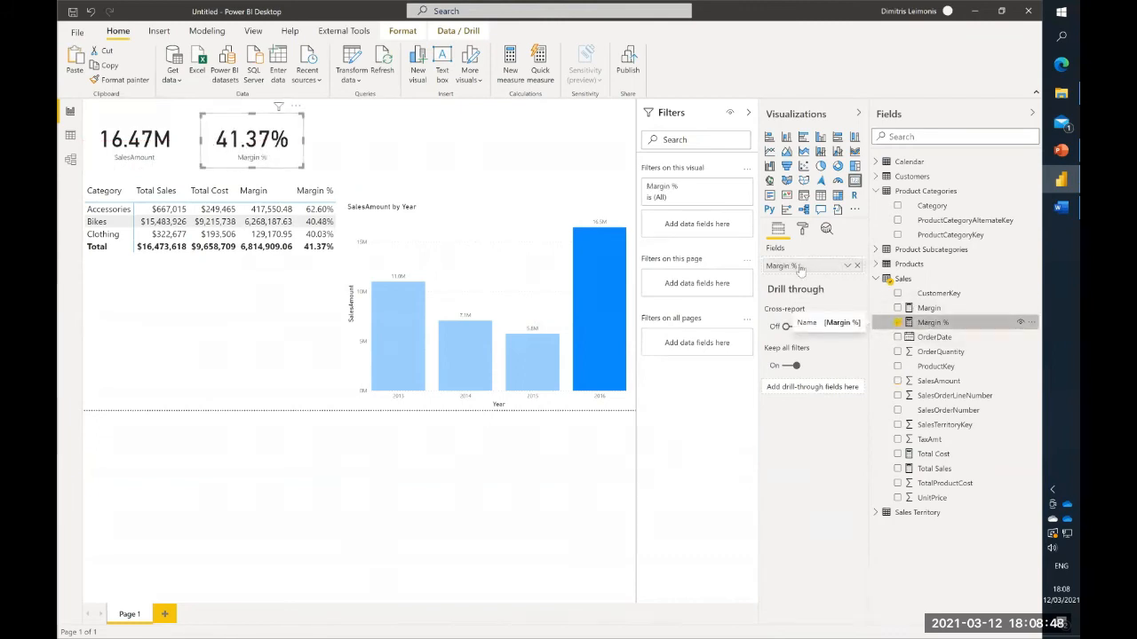
click(326, 162)
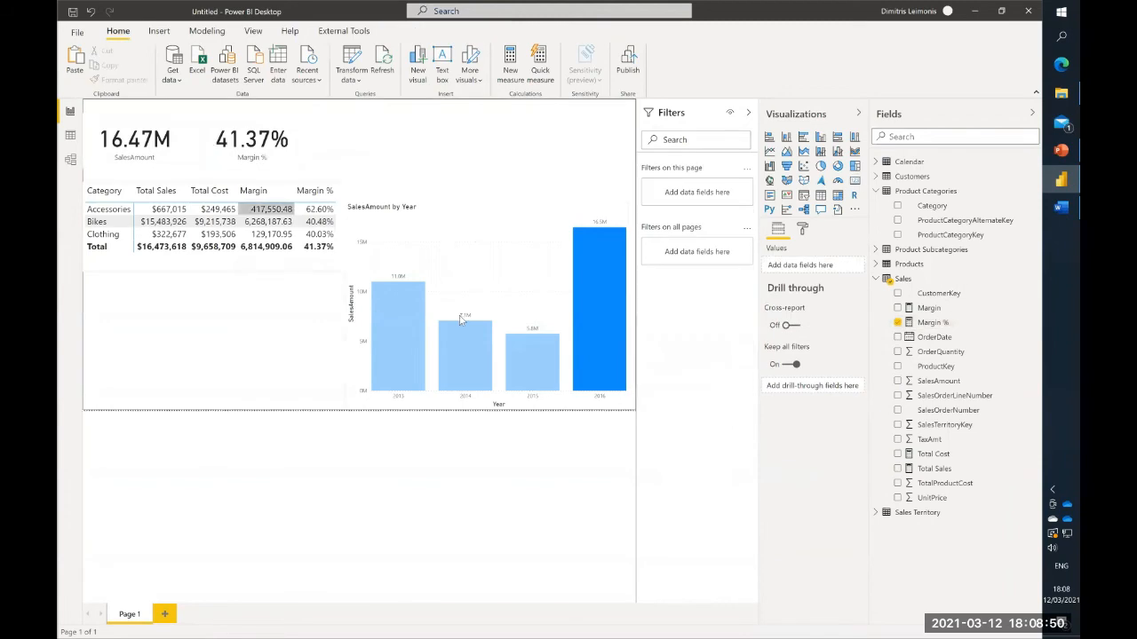
- Cross-filter the report by individual years in the SalesAmount by Year chart to compare the cards and category matrix
click(464, 355)
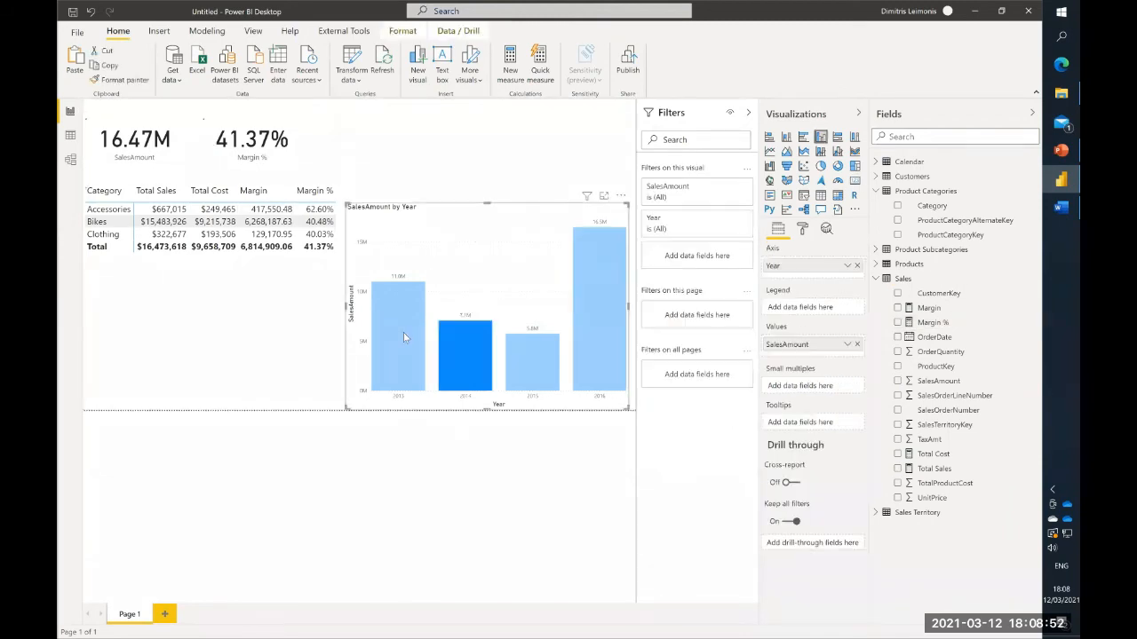
click(404, 333)
click(522, 356)
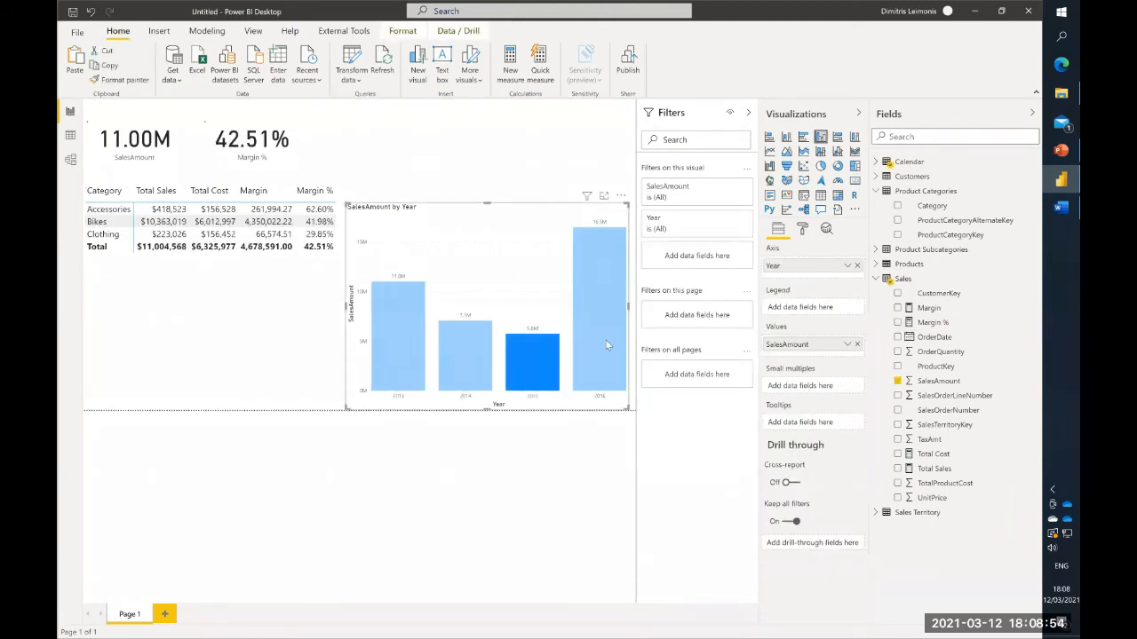
click(600, 338)
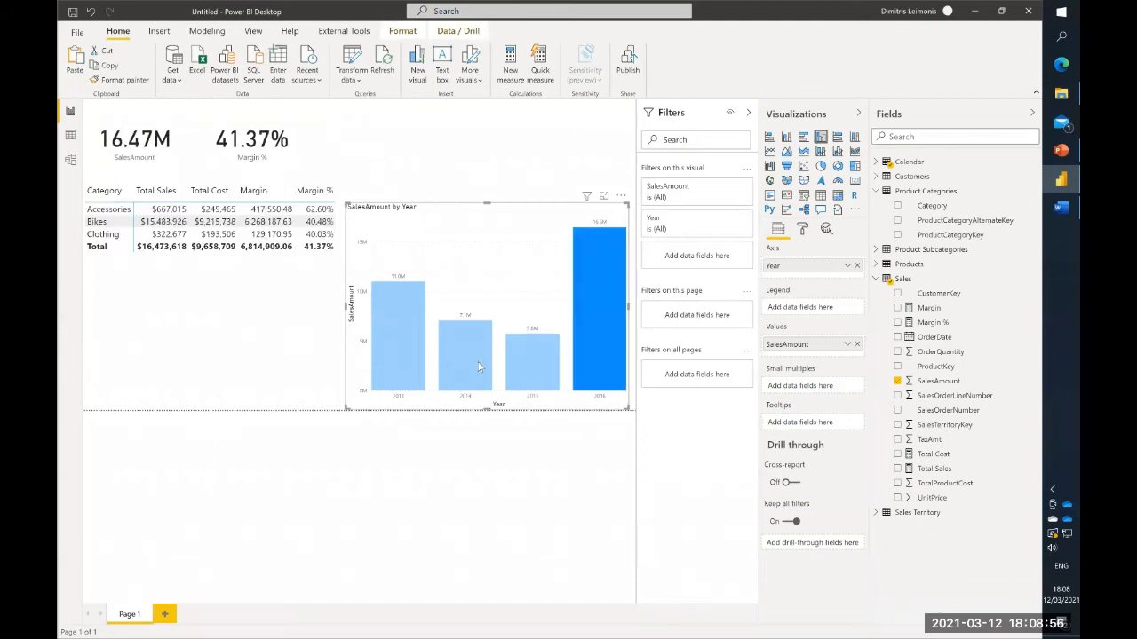
click(478, 362)
click(407, 347)
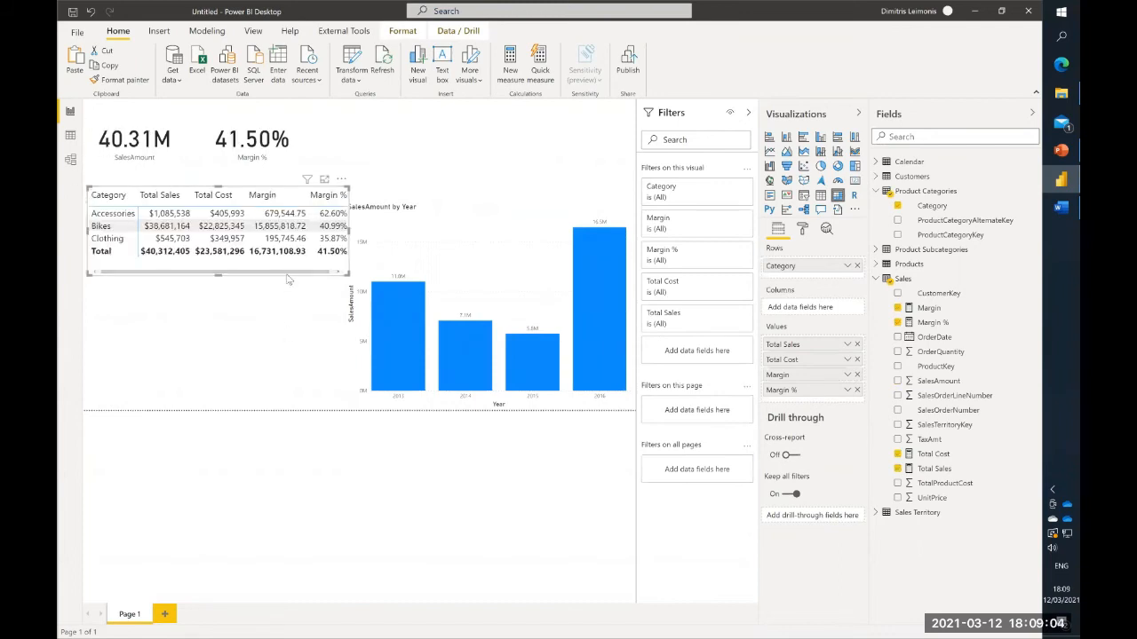
- Undo the overlapping copy of the category matrix and delete the original matrix from the page
click(288, 195)
key(ctrl+z)
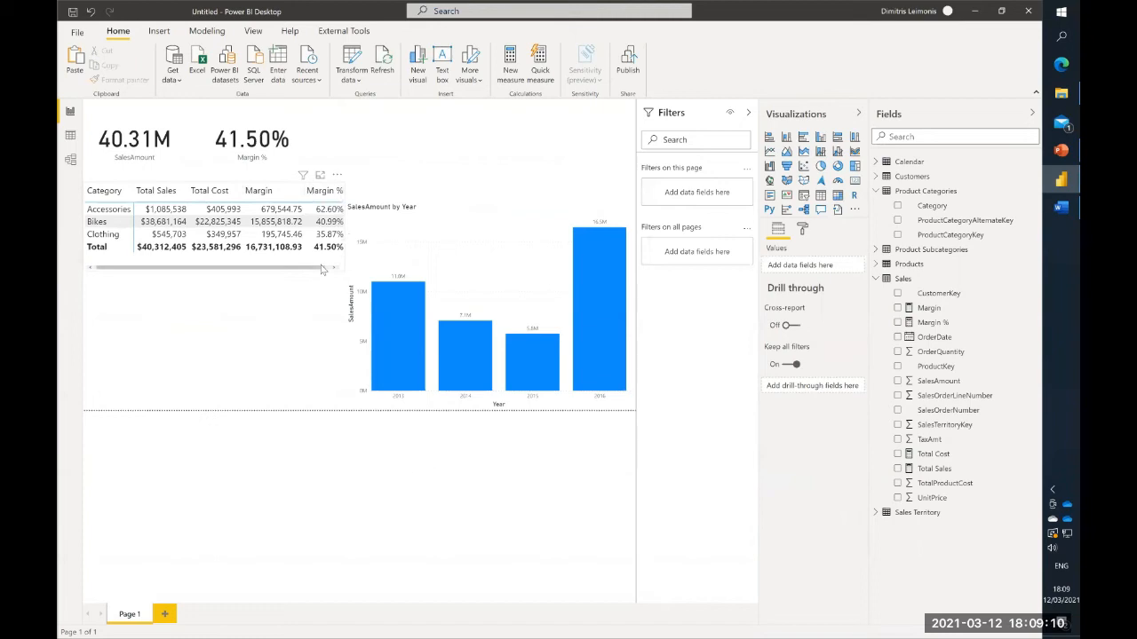
click(323, 269)
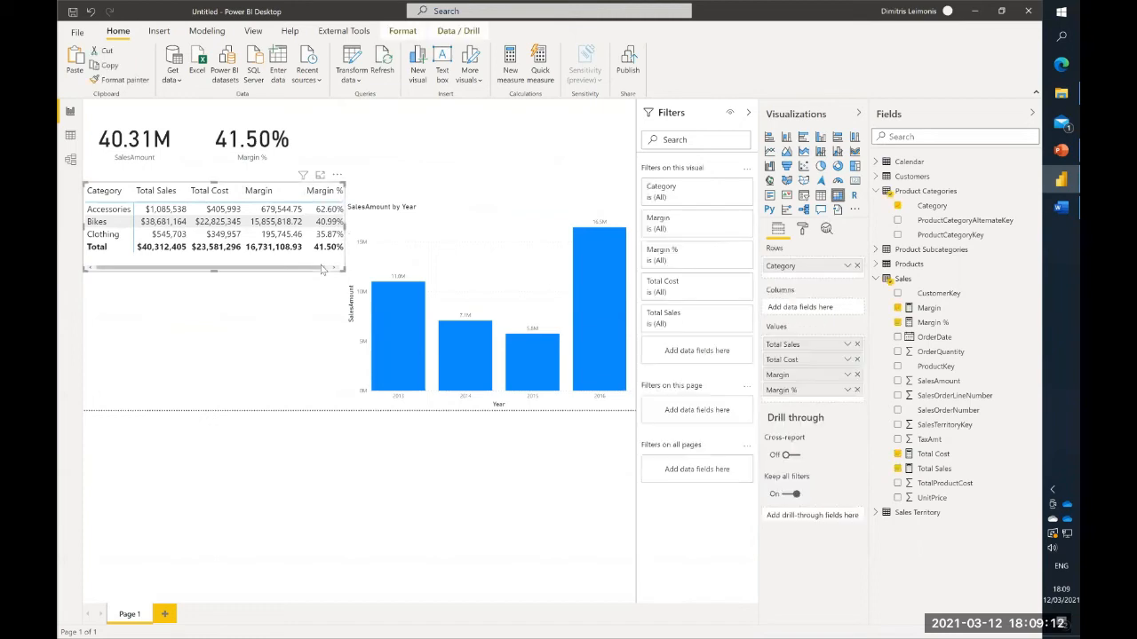
key(Delete)
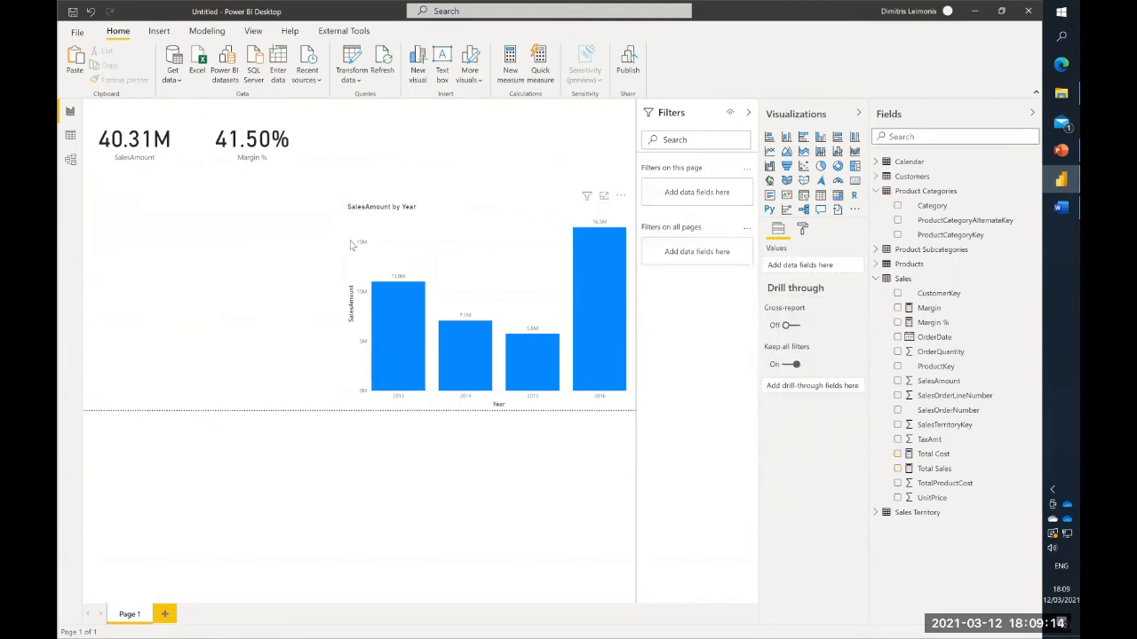
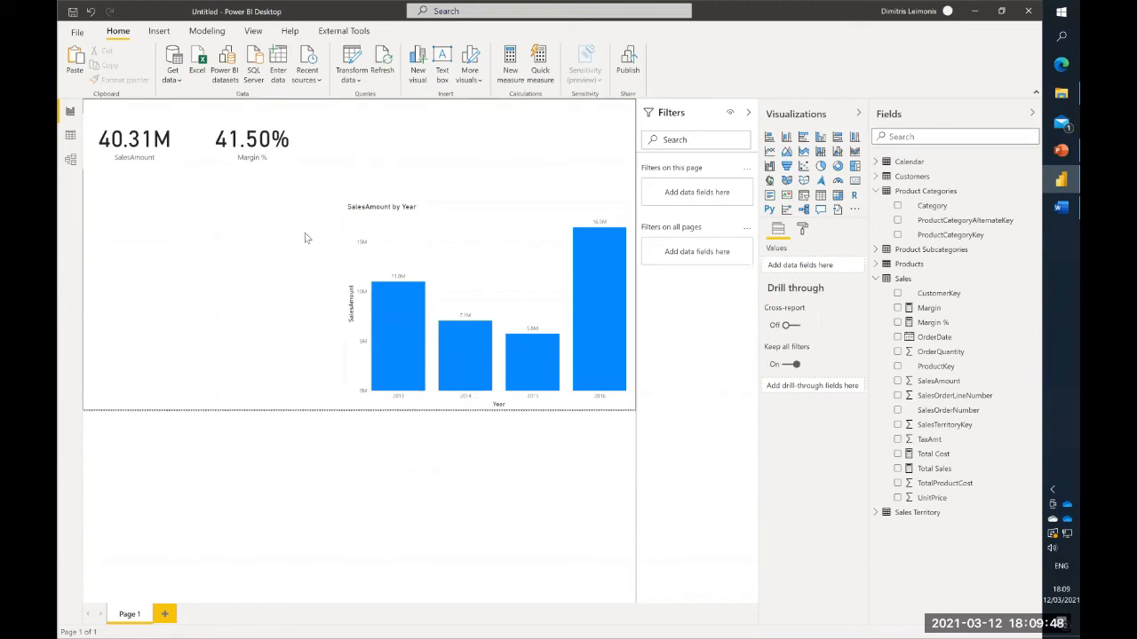
- Restore the deleted category matrix, then resize it and move it up under the cards, clear of a narrowed SalesAmount by Year chart
key(ctrl+z)
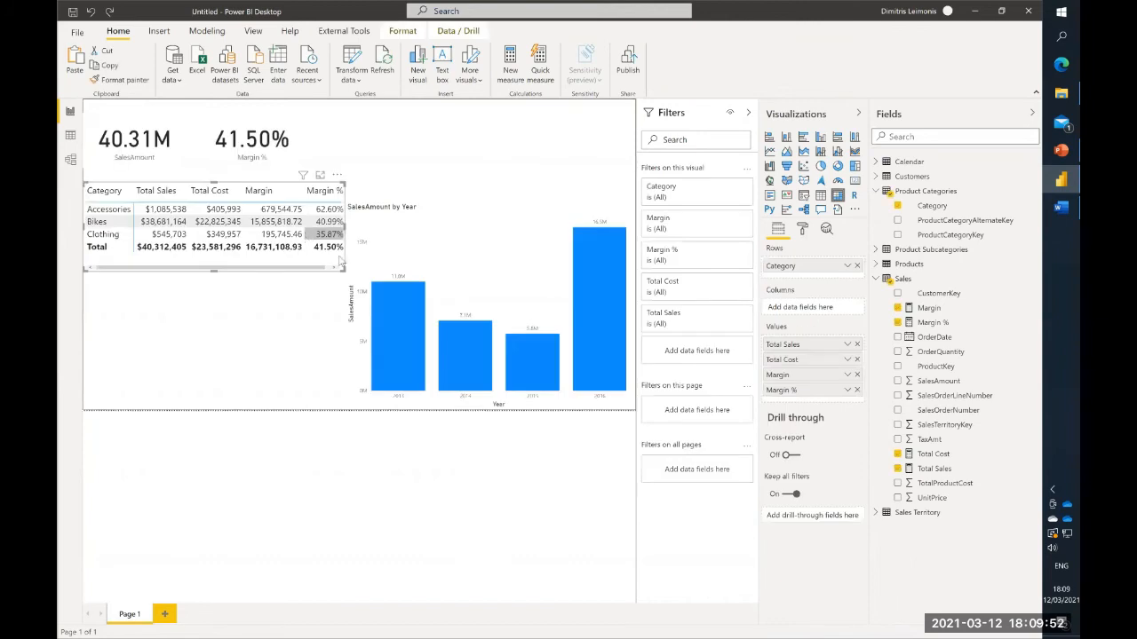
drag(341, 270, 371, 270)
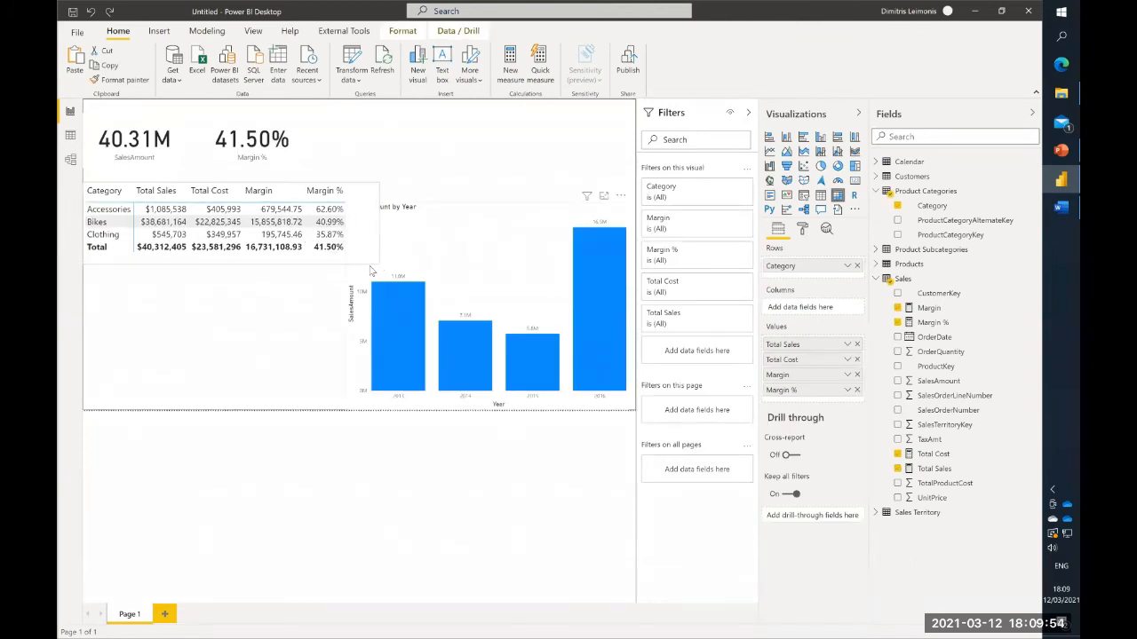
drag(310, 176, 307, 161)
mouse_move(373, 212)
mouse_down()
mouse_move(358, 212)
mouse_move(387, 214)
mouse_up()
click(358, 207)
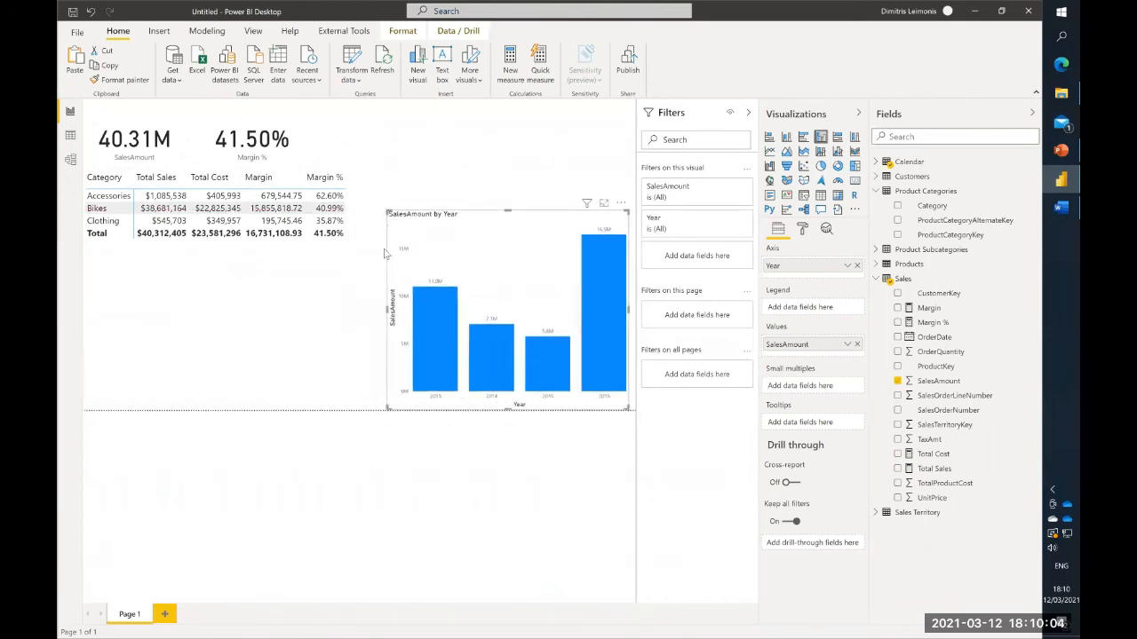
- Duplicate the category matrix and place the copy directly below the original
click(346, 252)
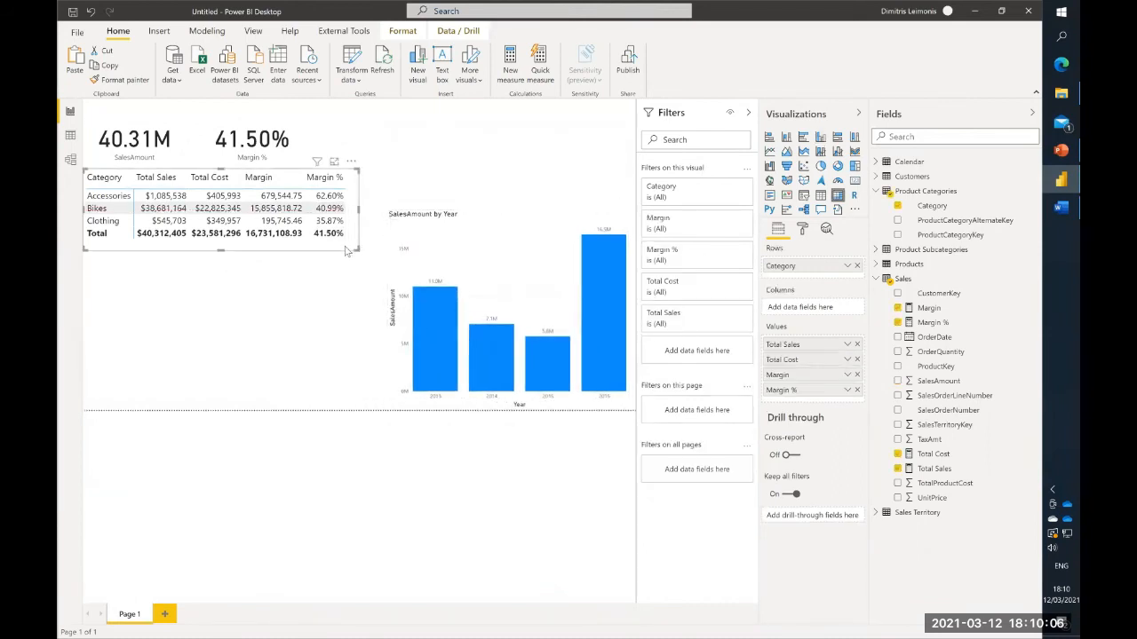
mouse_move(344, 246)
mouse_down()
mouse_move(347, 287)
mouse_move(343, 250)
mouse_up()
key(ctrl+v)
drag(349, 252, 349, 349)
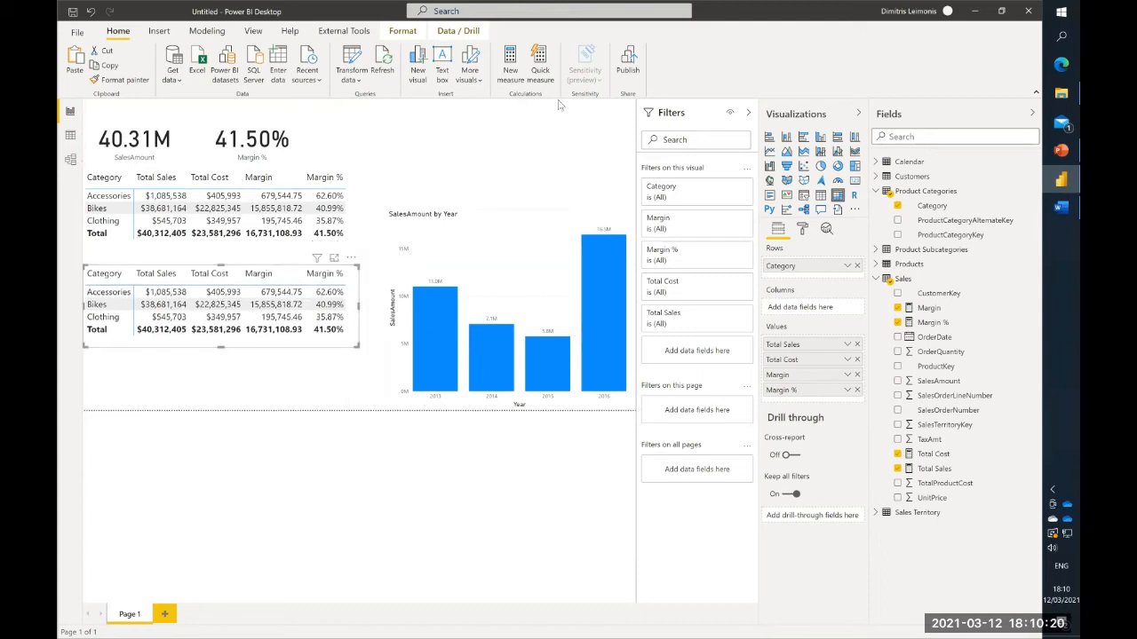
- Convert the copied matrix to a donut chart and keep only Total Sales as its value by Category
click(838, 165)
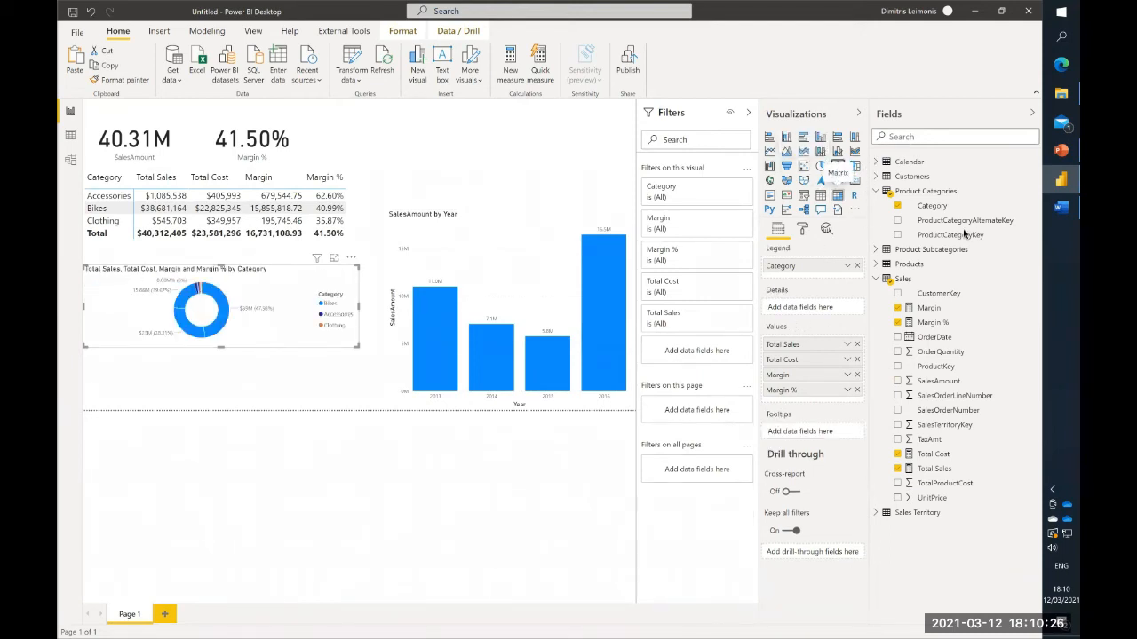
click(857, 359)
click(857, 375)
click(857, 360)
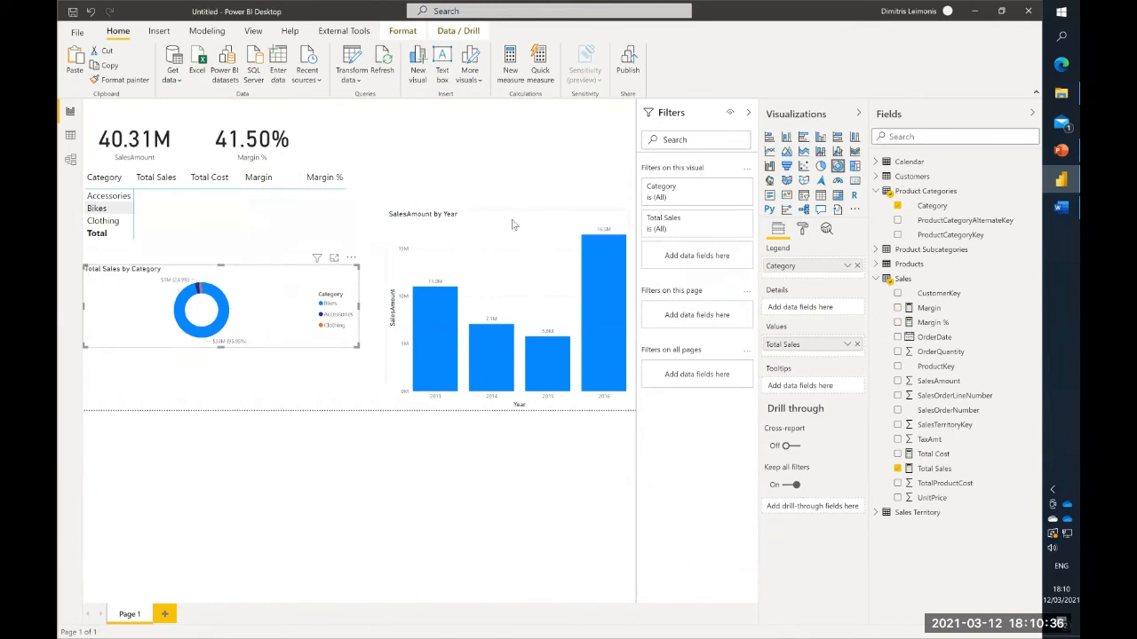
- Shorten the SalesAmount by Year chart and move the Total Sales by Category donut chart above it
drag(506, 211, 509, 266)
click(296, 289)
drag(296, 289, 548, 199)
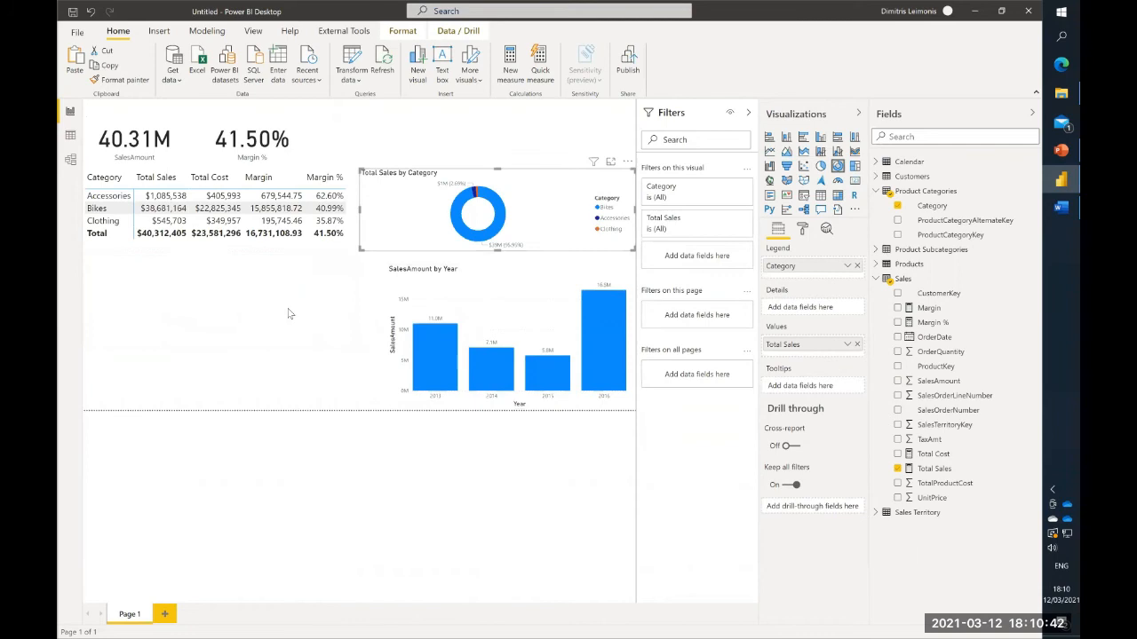
click(503, 257)
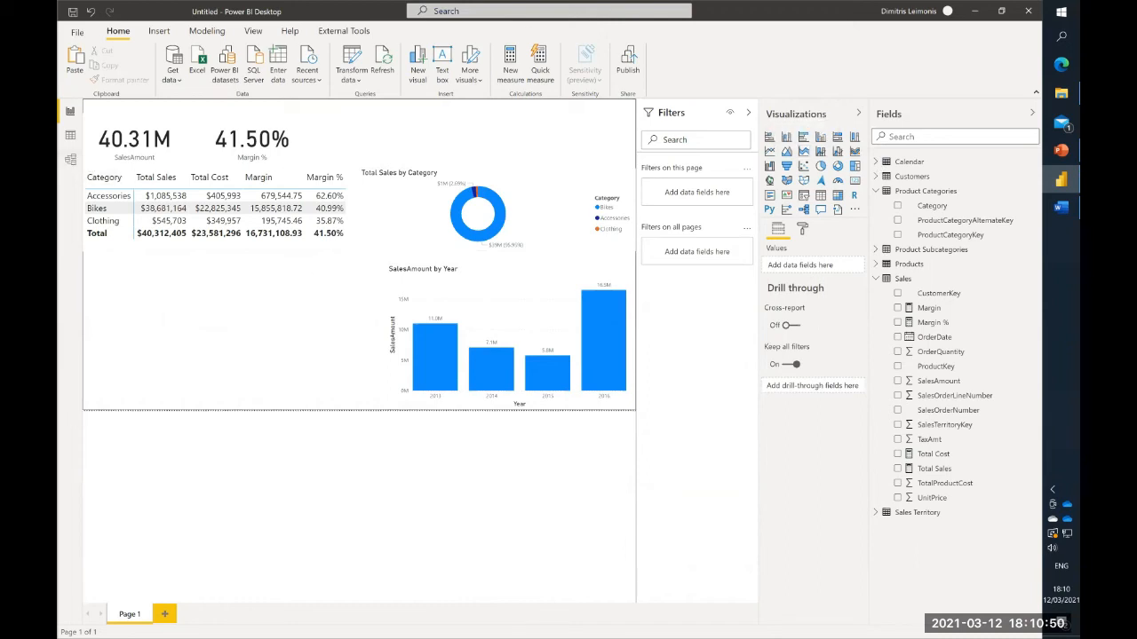
- Examine the relationships in the model and the columns of the Sales Territory table
click(70, 136)
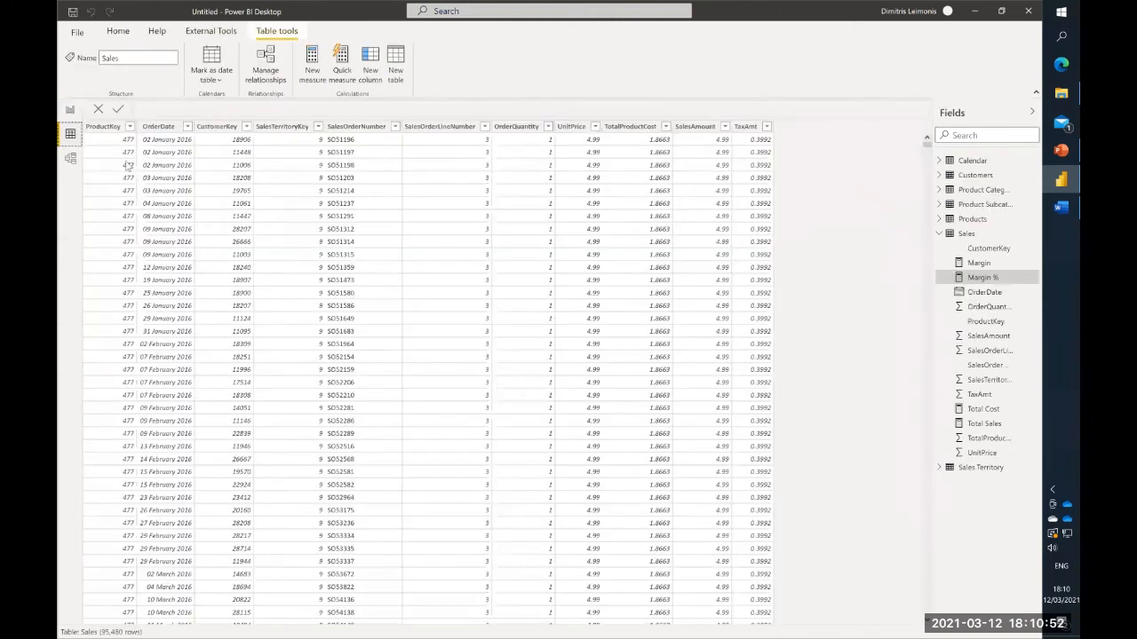
click(70, 159)
click(181, 178)
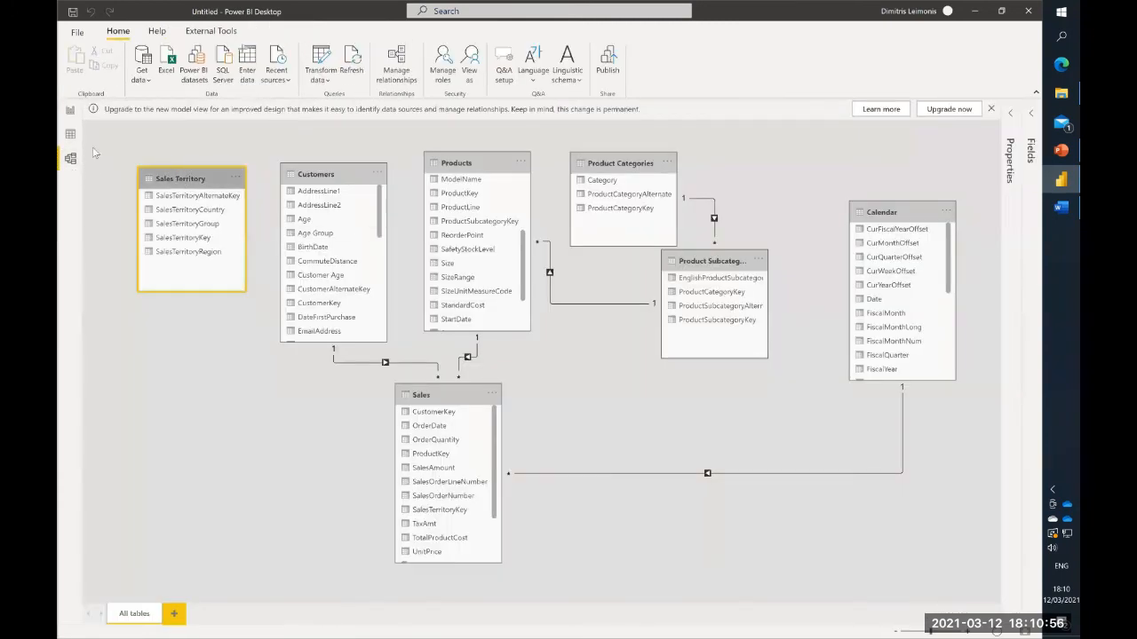
click(70, 134)
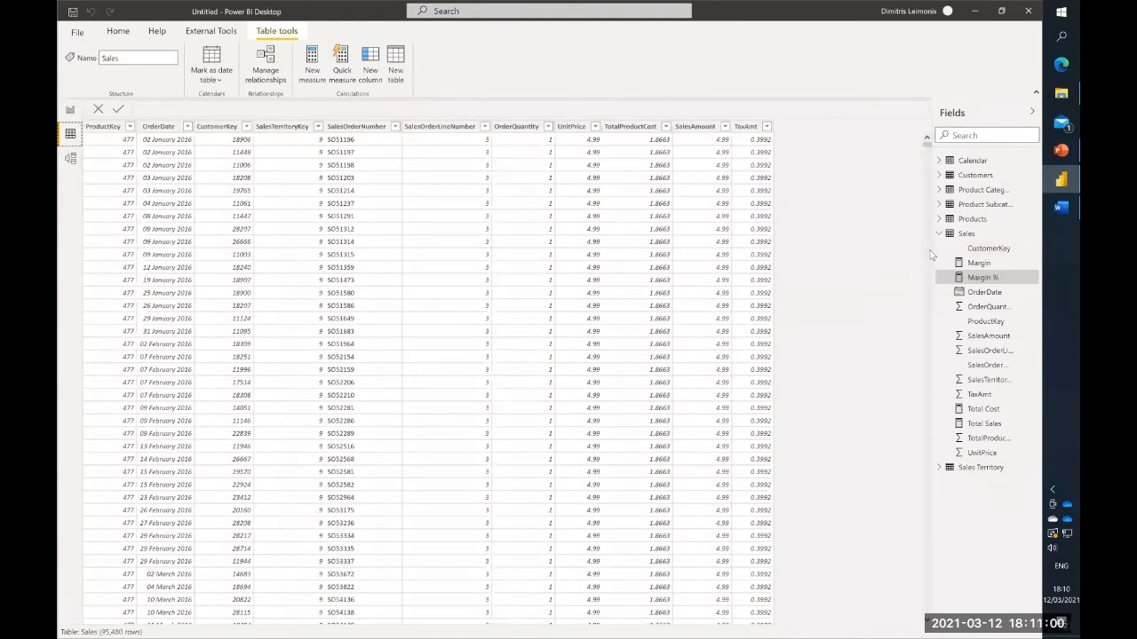
drag(933, 249, 874, 257)
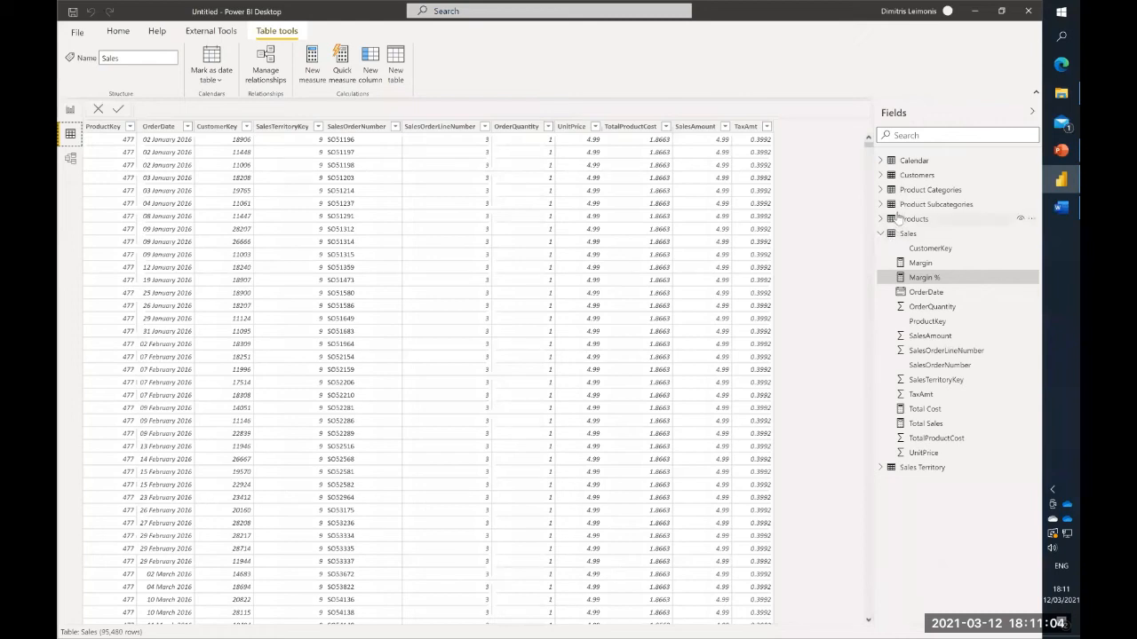
click(881, 232)
click(900, 251)
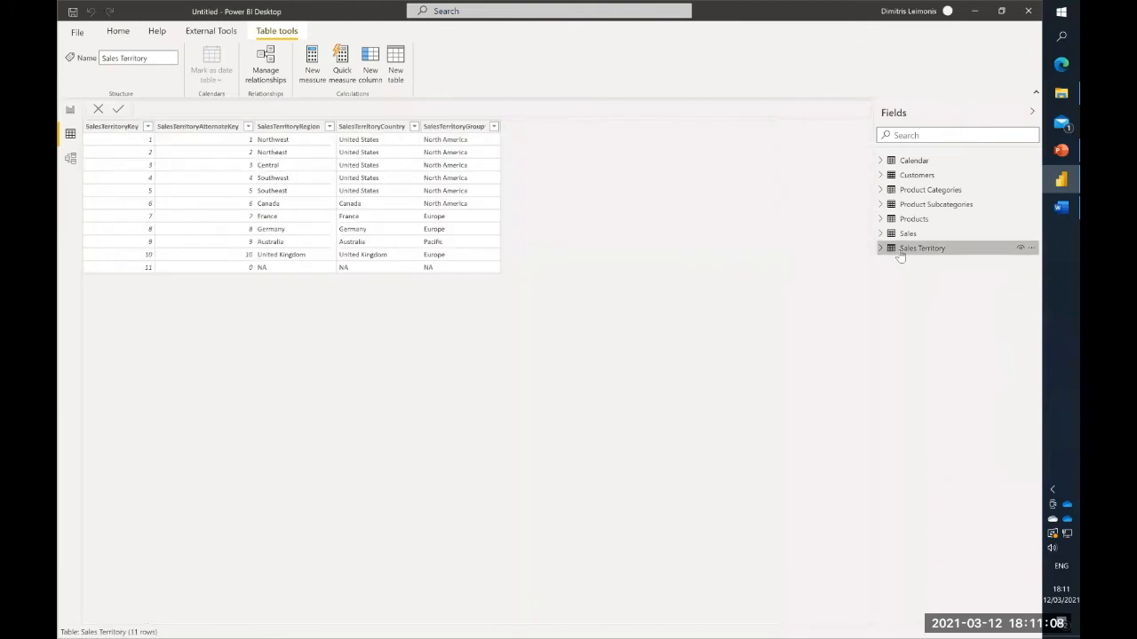
click(70, 110)
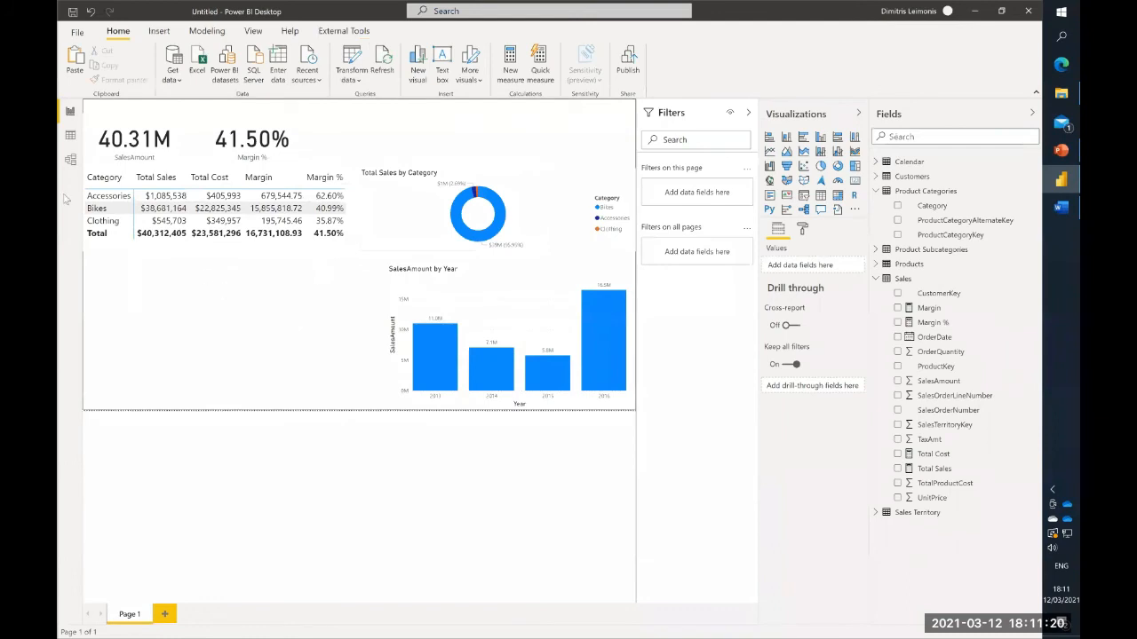
- Inspect the SalesTerritoryKey column in the Sales table and return to the report page
click(902, 279)
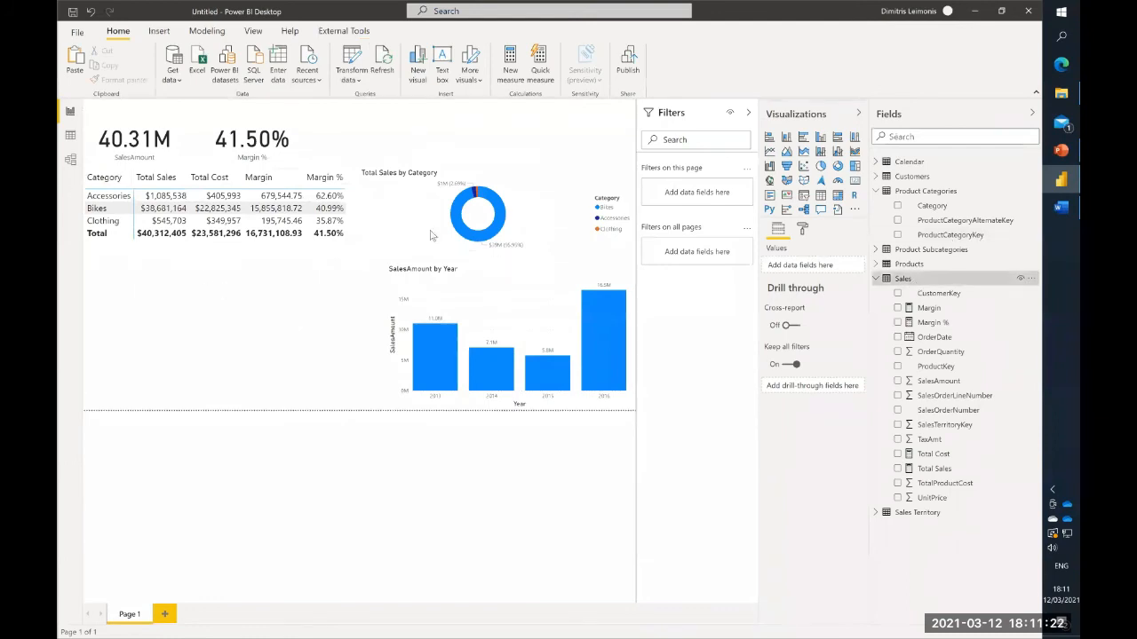
click(71, 135)
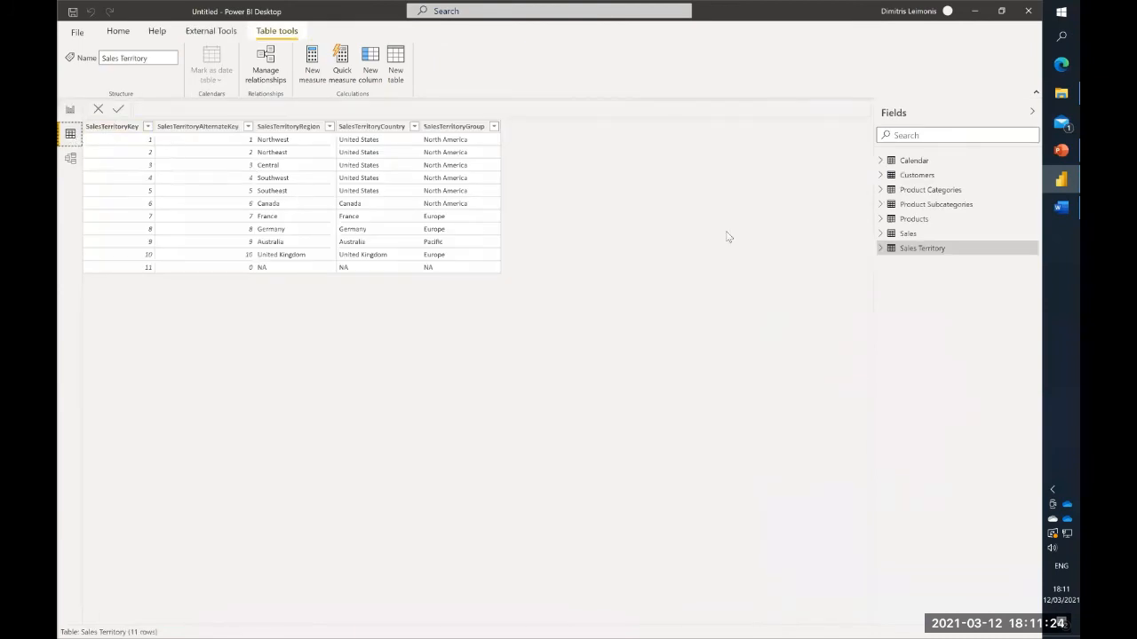
click(908, 234)
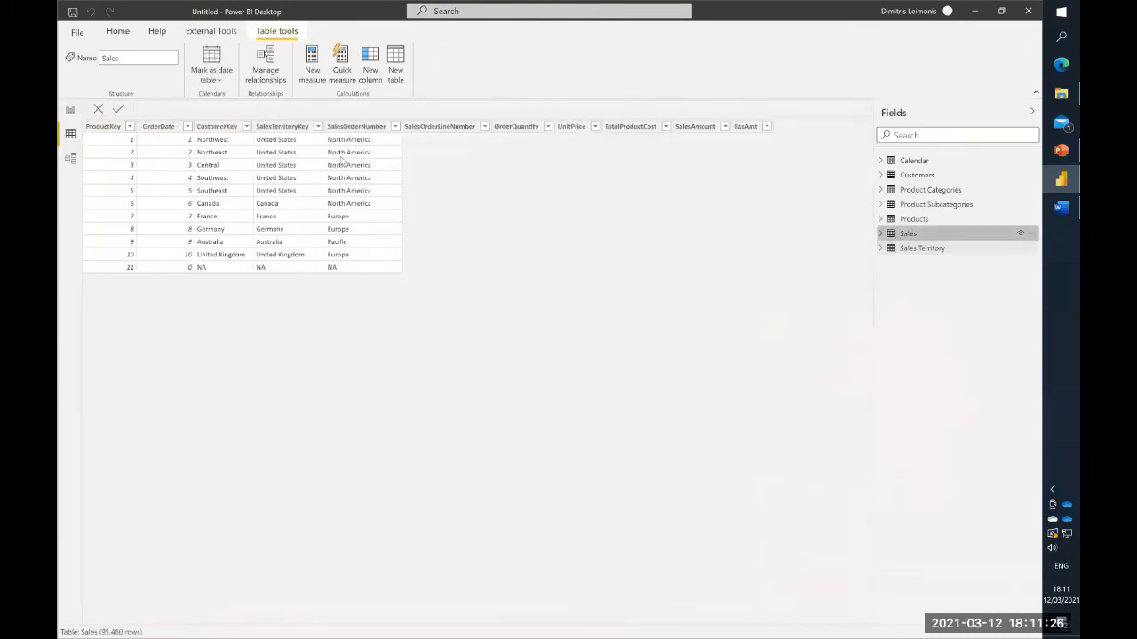
click(280, 129)
click(70, 111)
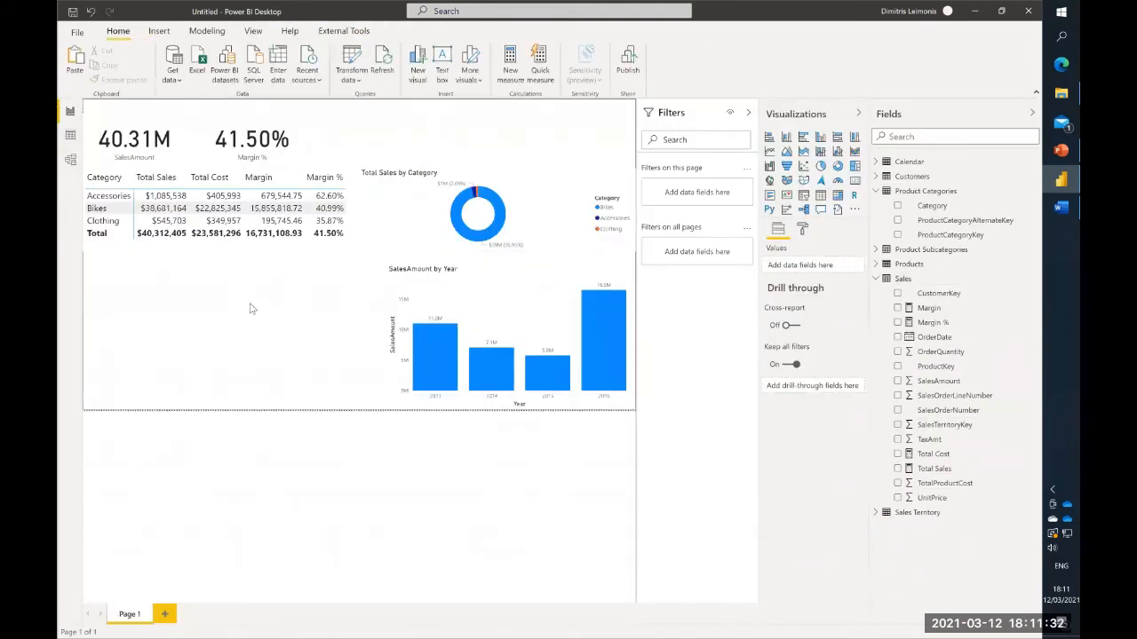
- Sort the category matrix by Margin in descending order and place a duplicate of it below the original
click(299, 180)
click(299, 178)
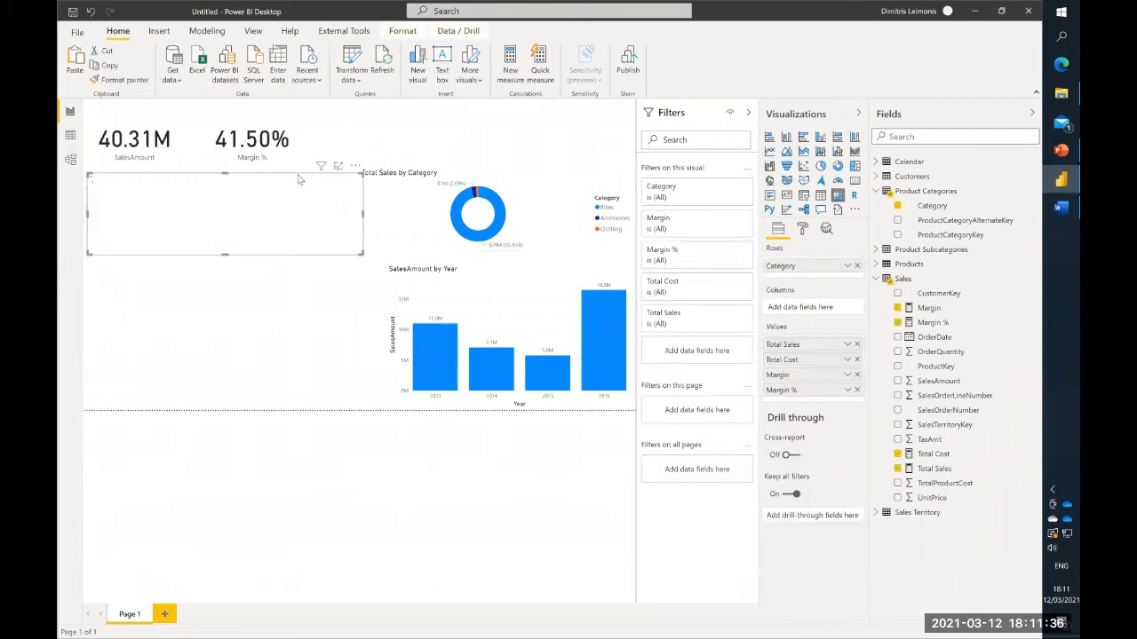
drag(331, 253, 325, 336)
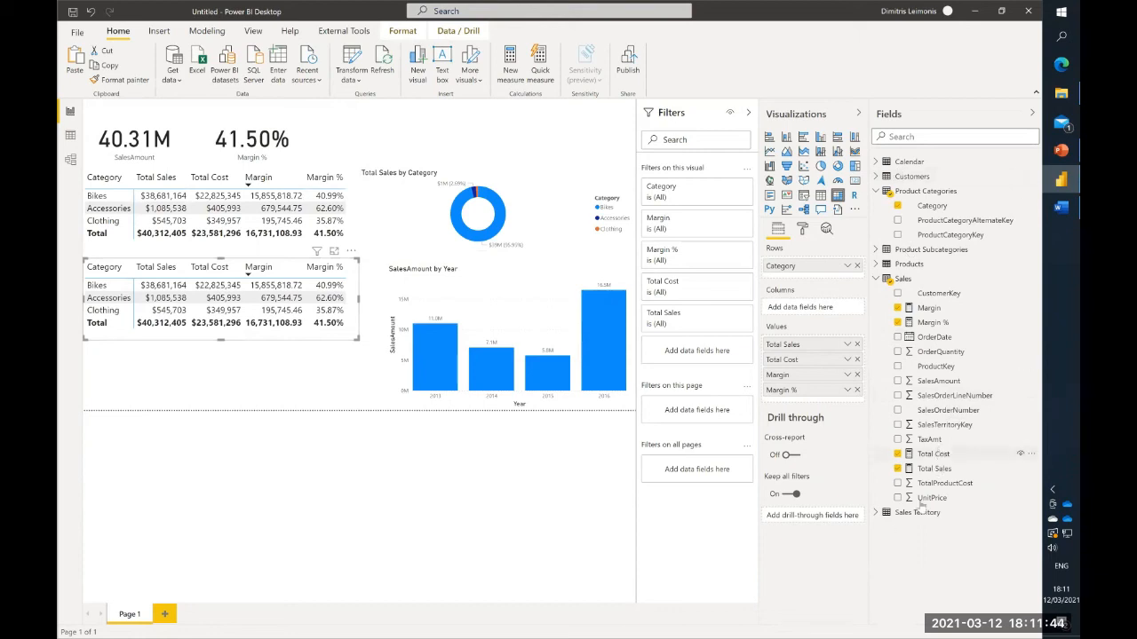
- Replace Category with SalesTerritoryCountry in the lower matrix's rows and enlarge the matrix
click(876, 512)
drag(945, 539, 805, 263)
click(857, 281)
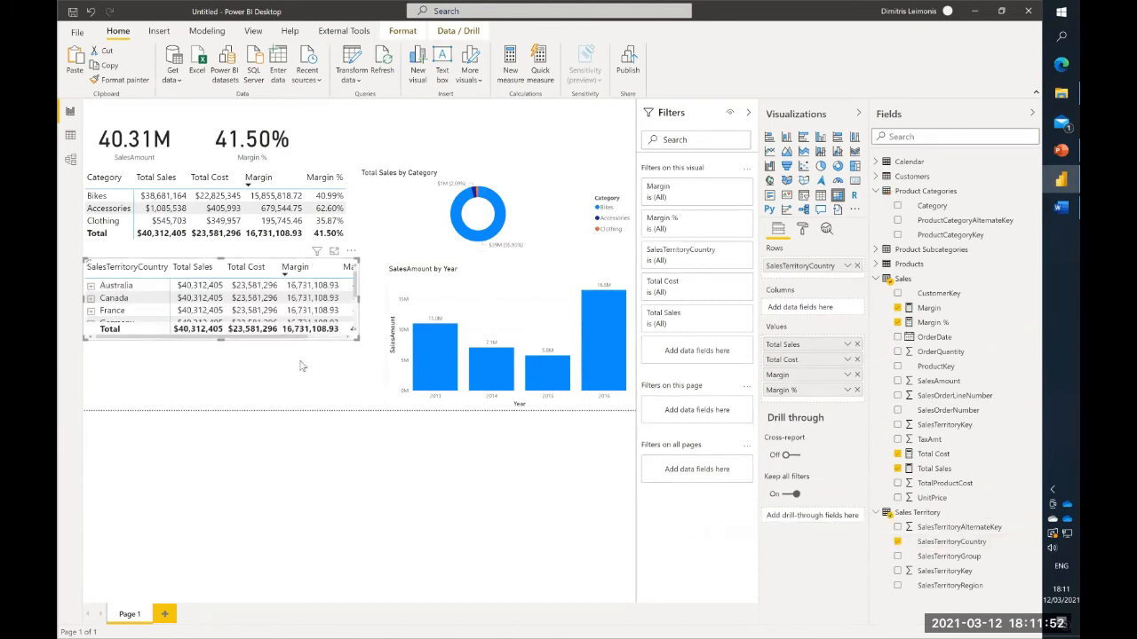
drag(355, 333, 376, 375)
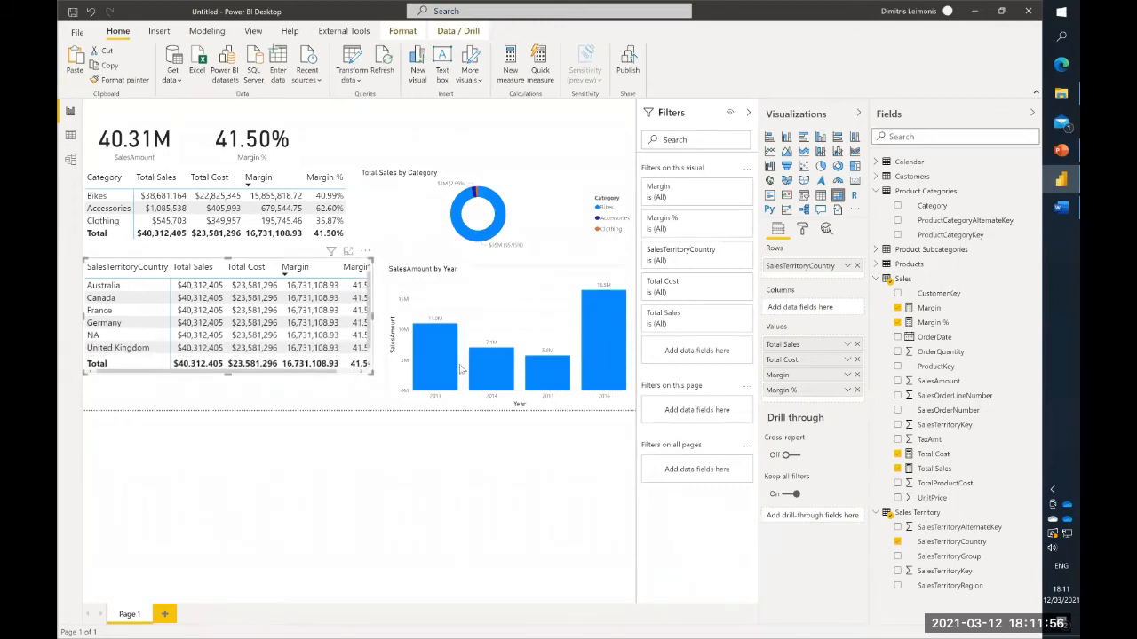
- Remove Total Cost and Margin from the country matrix and lengthen it to fit all countries
click(857, 360)
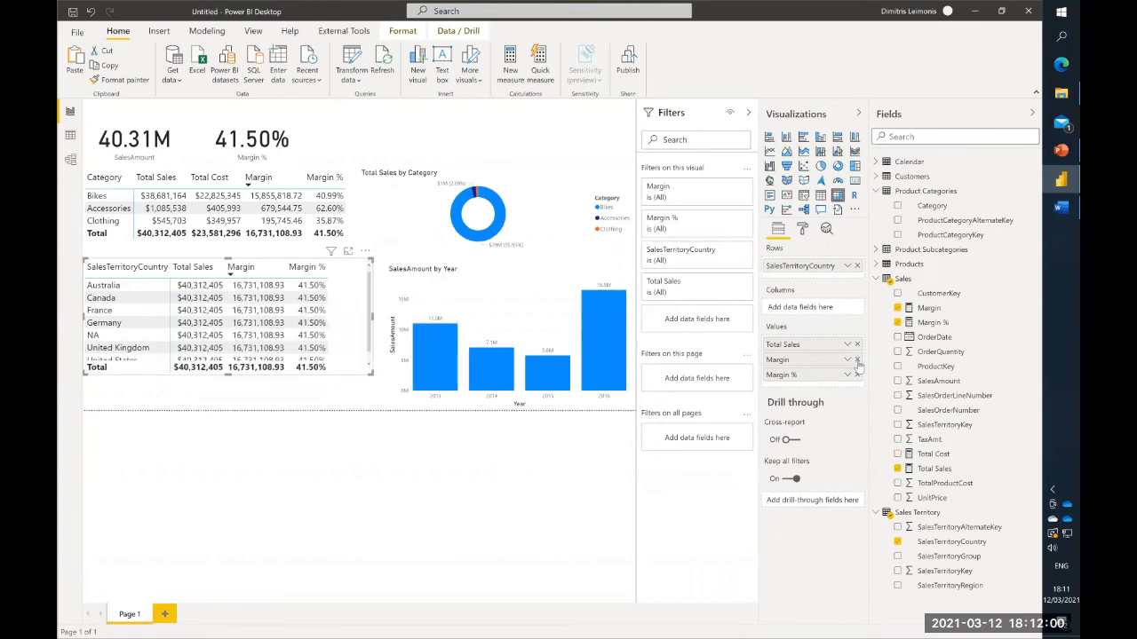
click(857, 360)
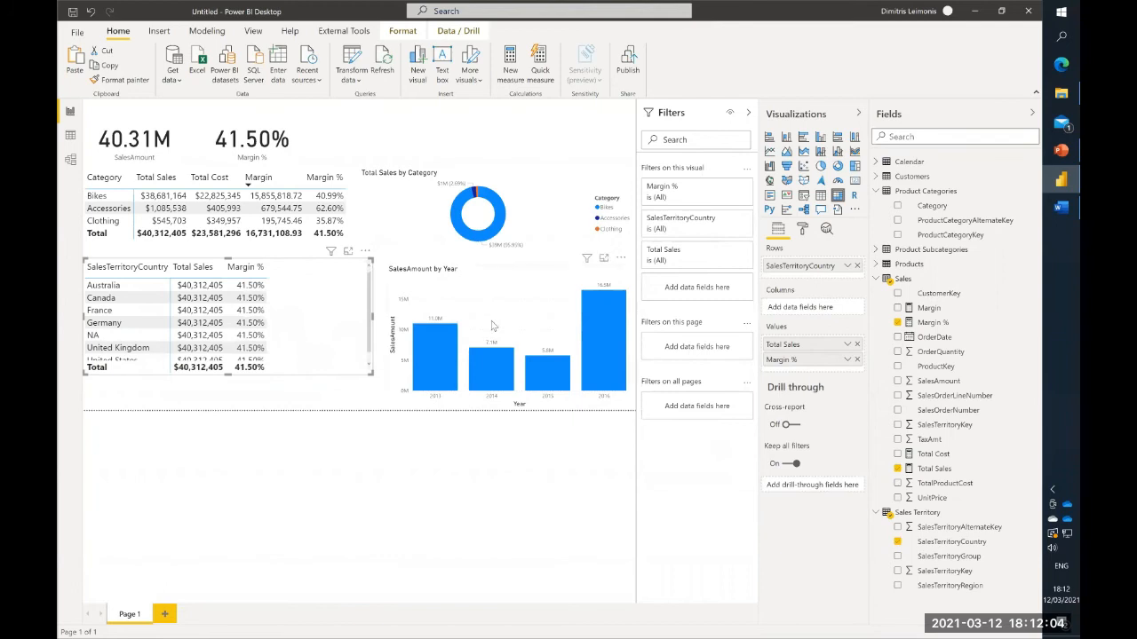
drag(229, 374, 229, 395)
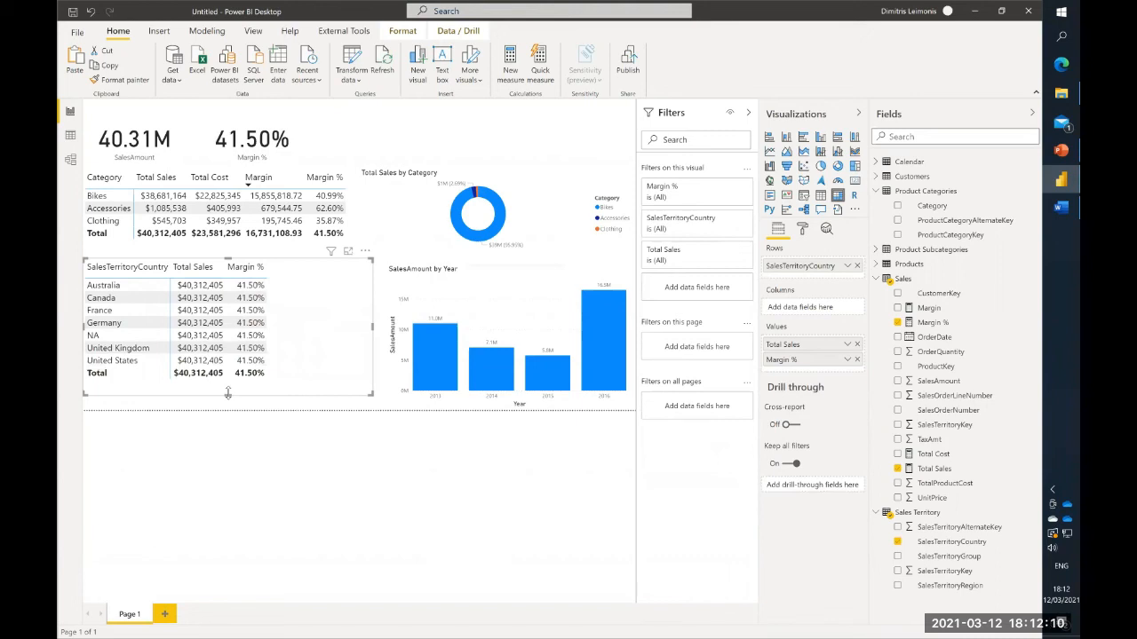
- Start a new relationship in the model between the Sales Territory and Sales tables
click(70, 159)
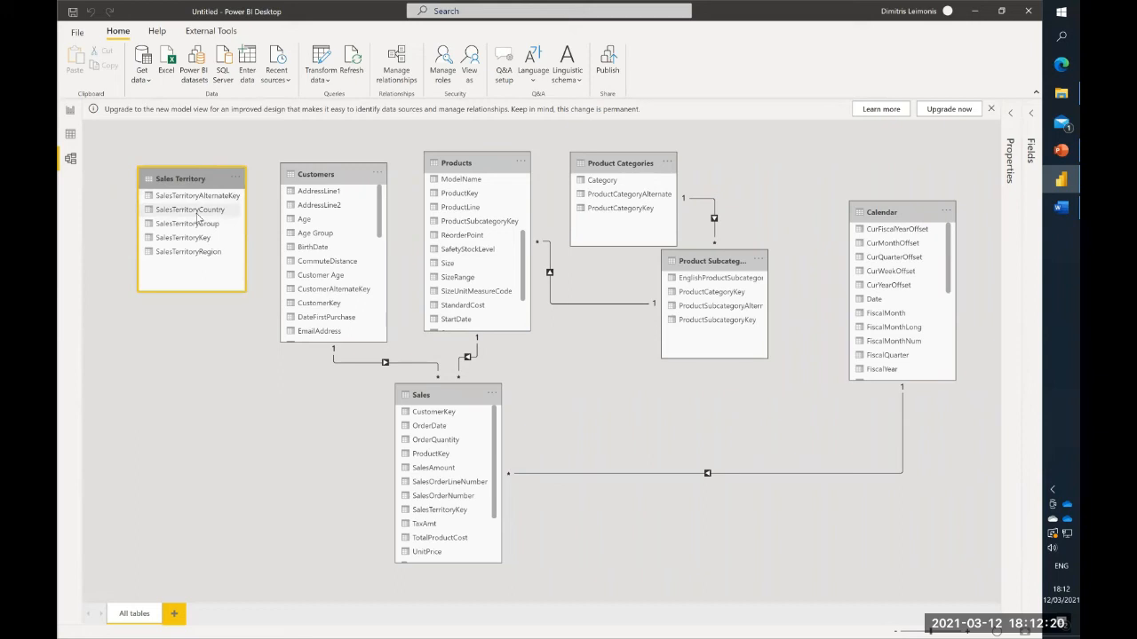
click(401, 66)
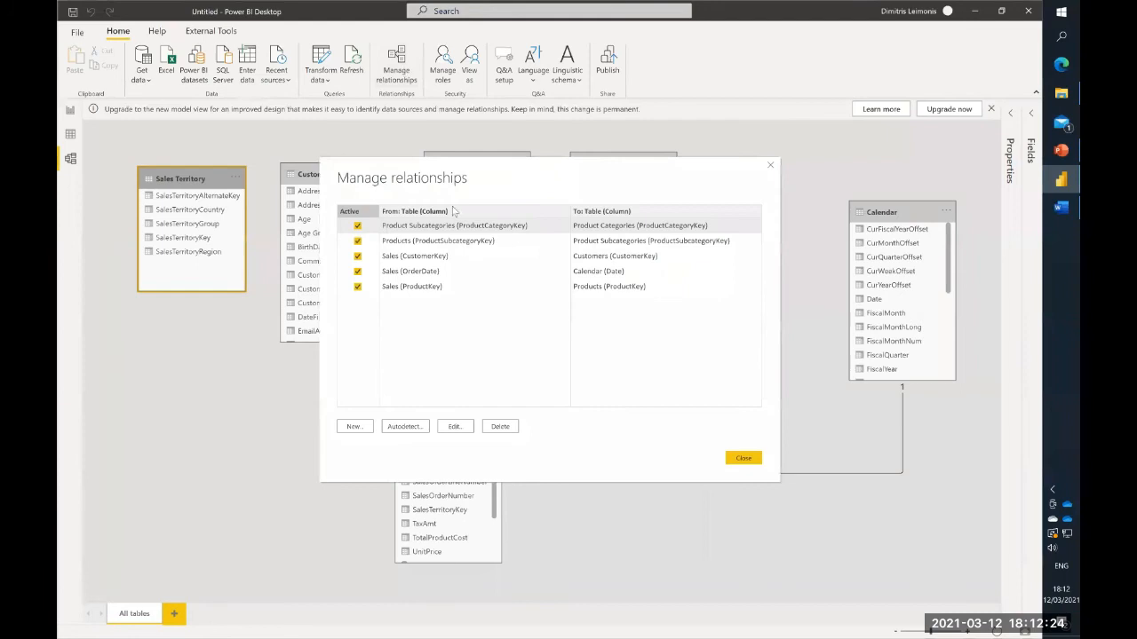
click(369, 427)
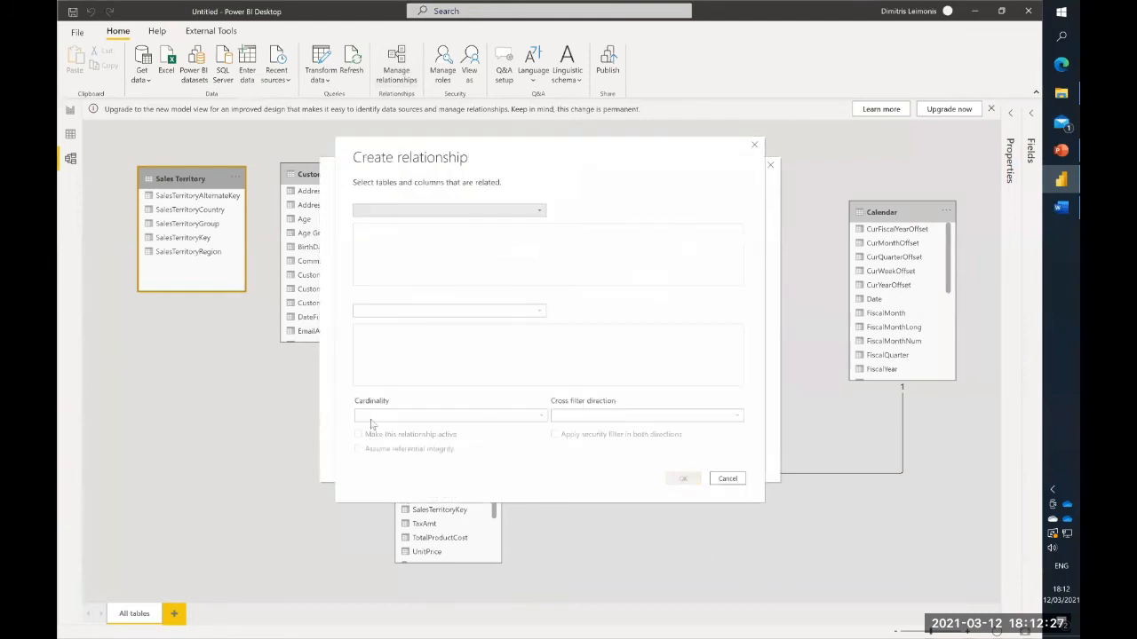
click(445, 211)
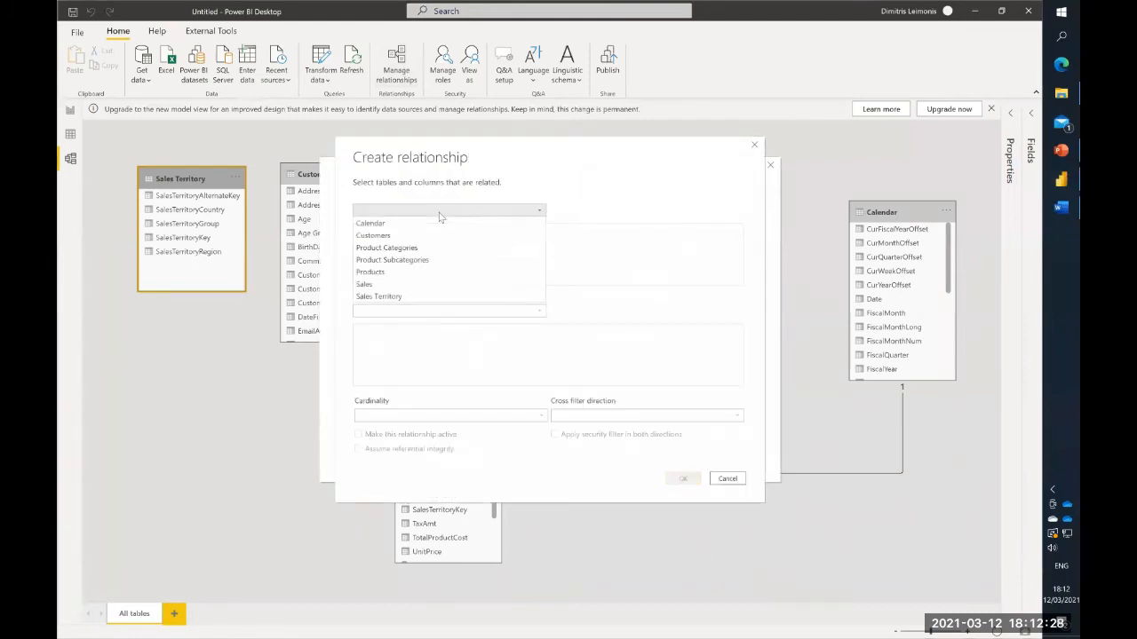
click(425, 297)
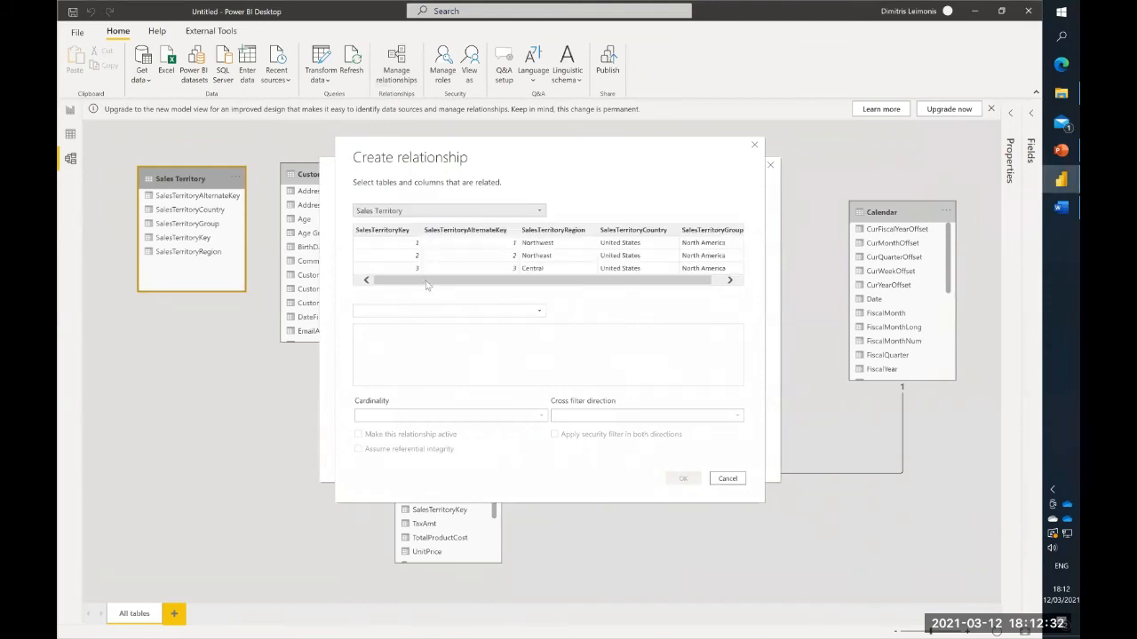
click(425, 312)
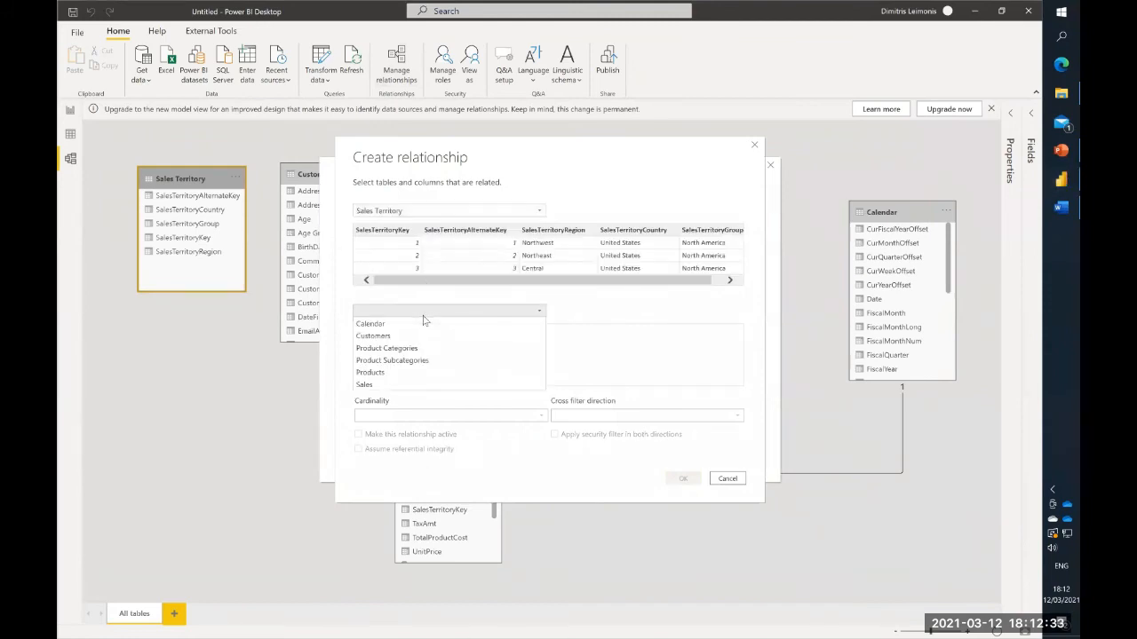
click(419, 384)
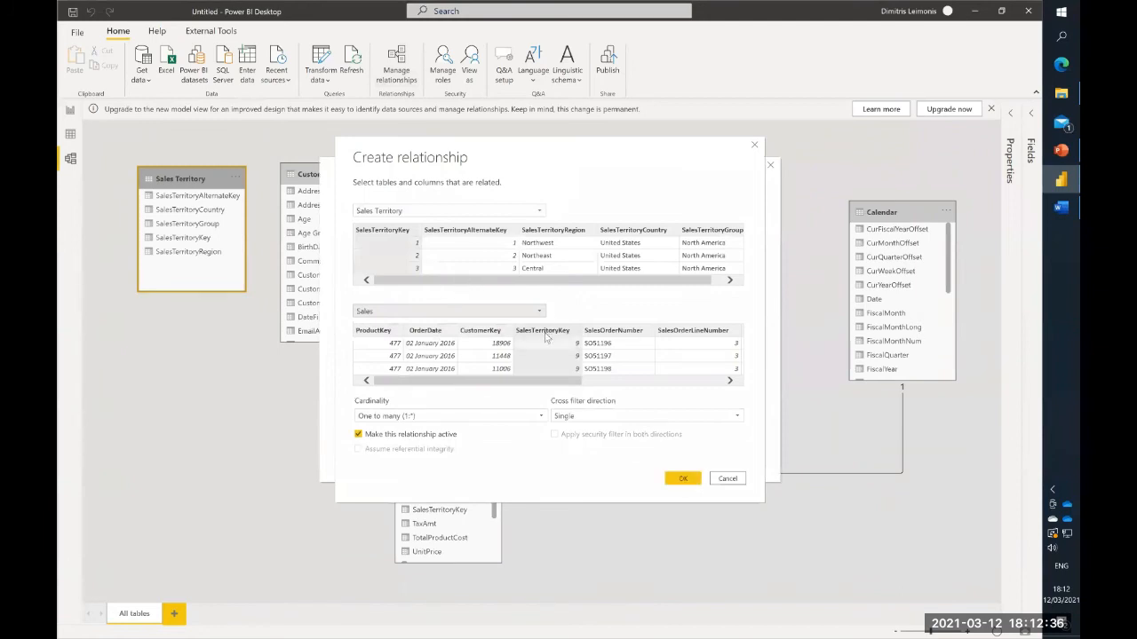
- Relate Sales Territory to Sales on SalesTerritoryKey as an active one-to-many relationship with single cross filtering, and close the relationships manager
click(395, 232)
click(494, 337)
click(621, 331)
click(533, 330)
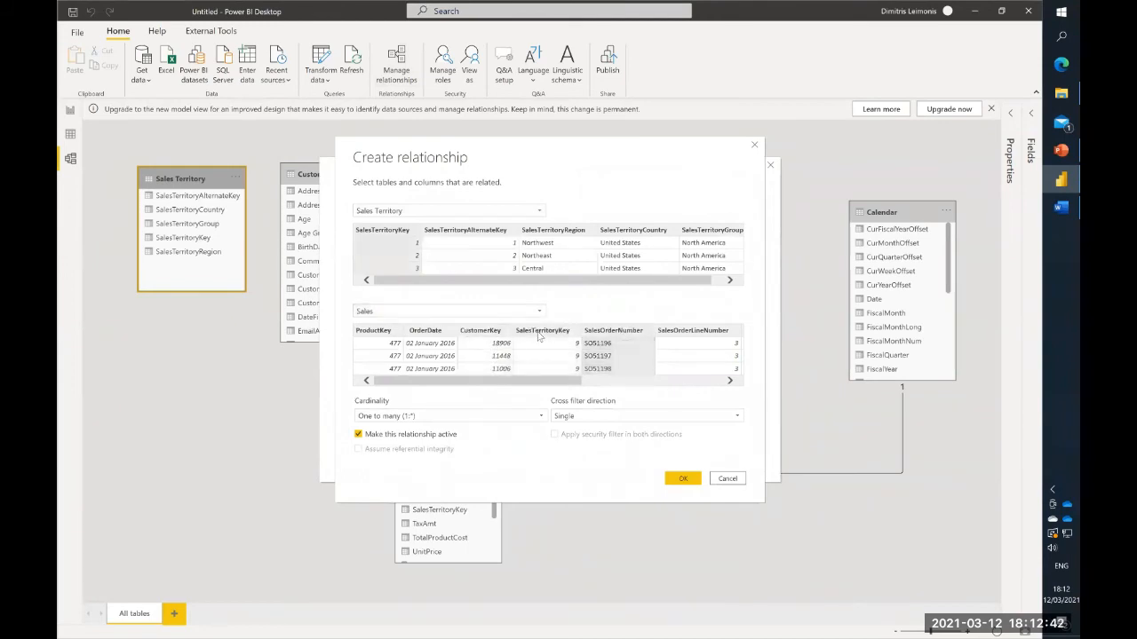
click(380, 234)
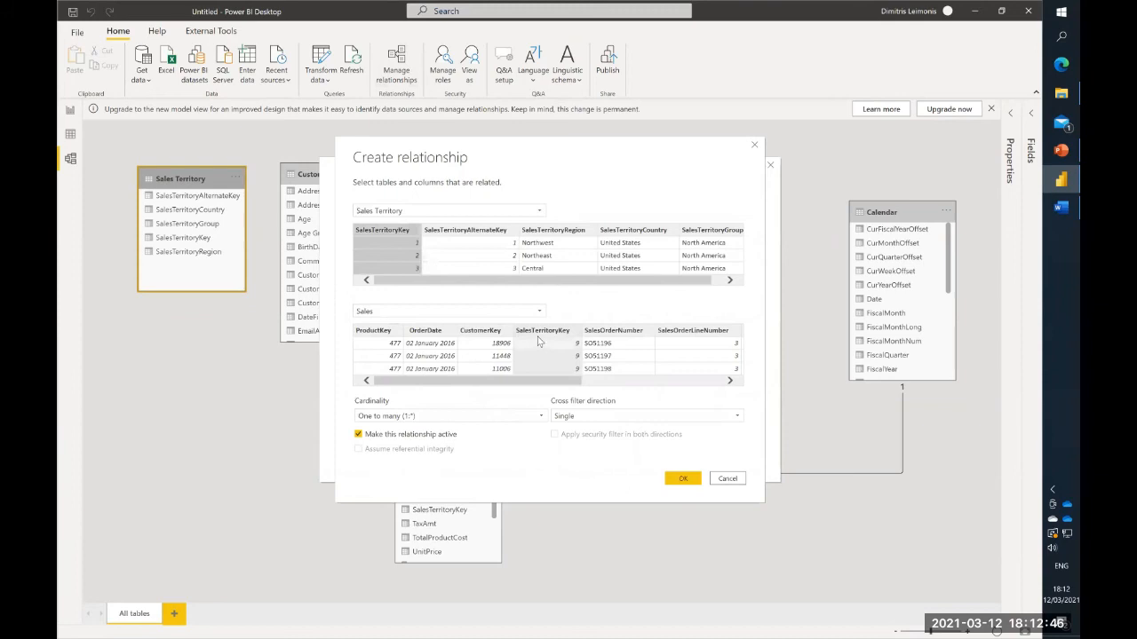
click(683, 480)
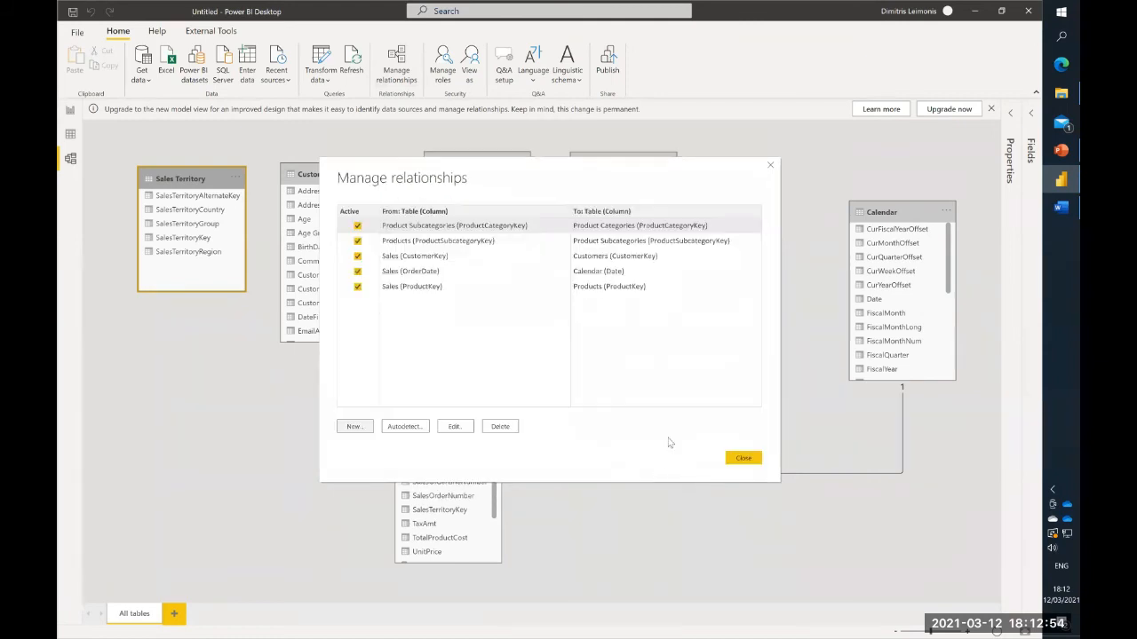
click(741, 459)
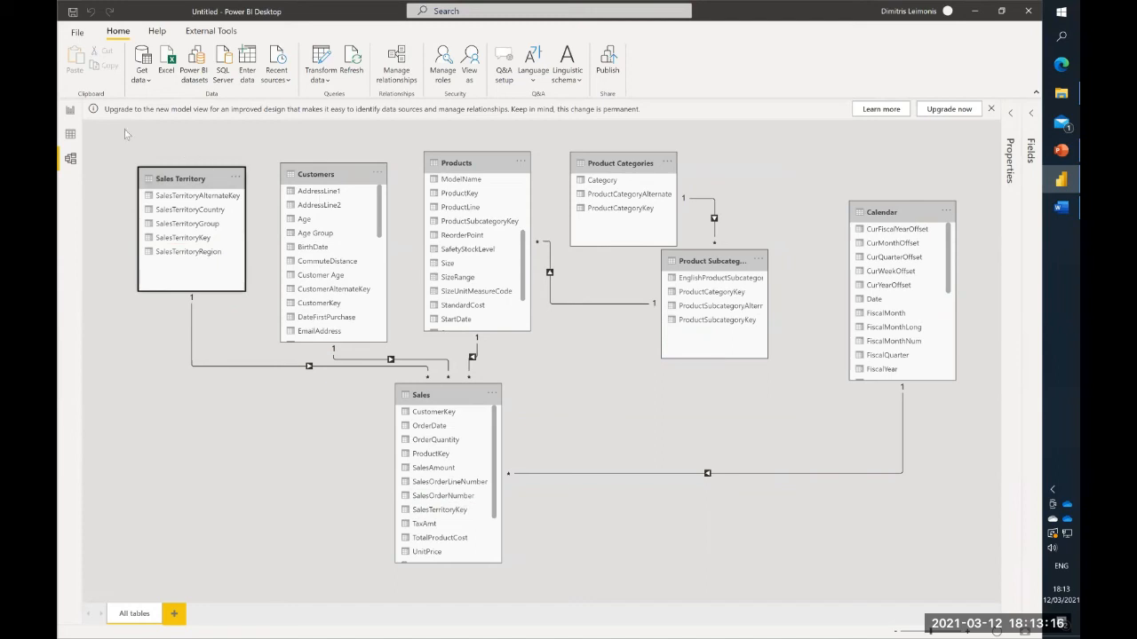
- Return to the report and cross-filter the visuals by United Kingdom in the country matrix, clearing the selection after checking them
click(70, 111)
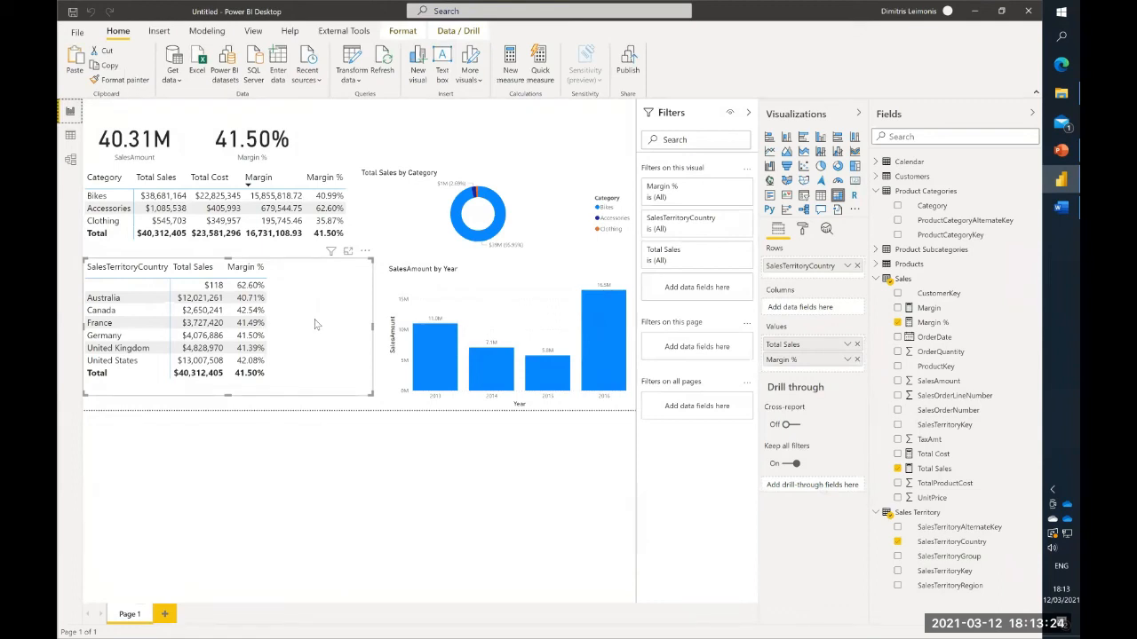
click(133, 350)
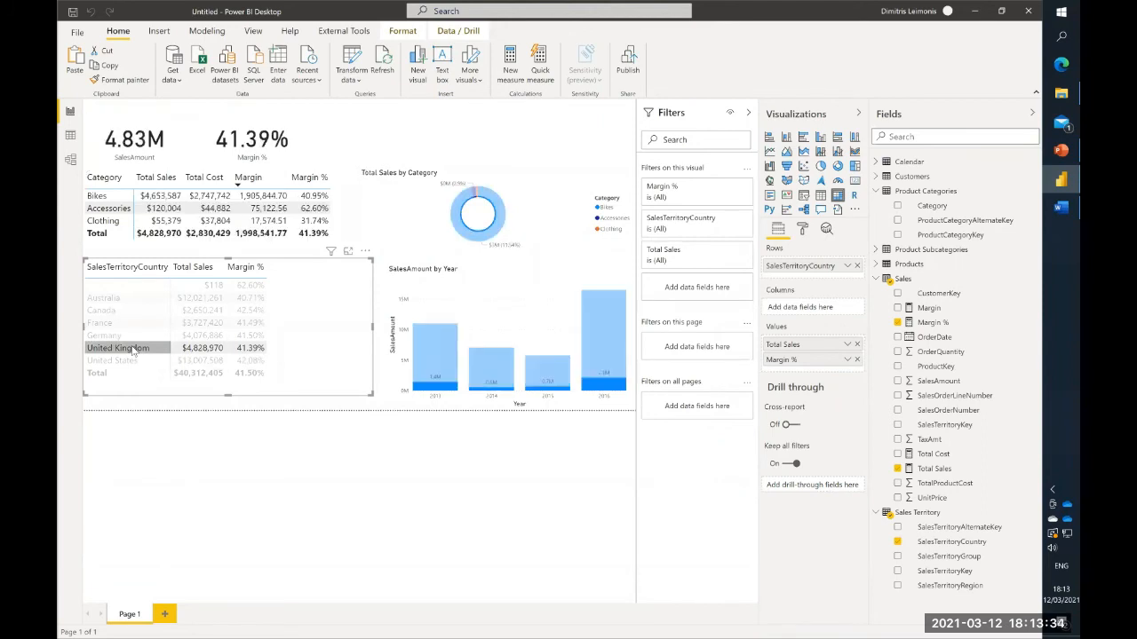
click(133, 350)
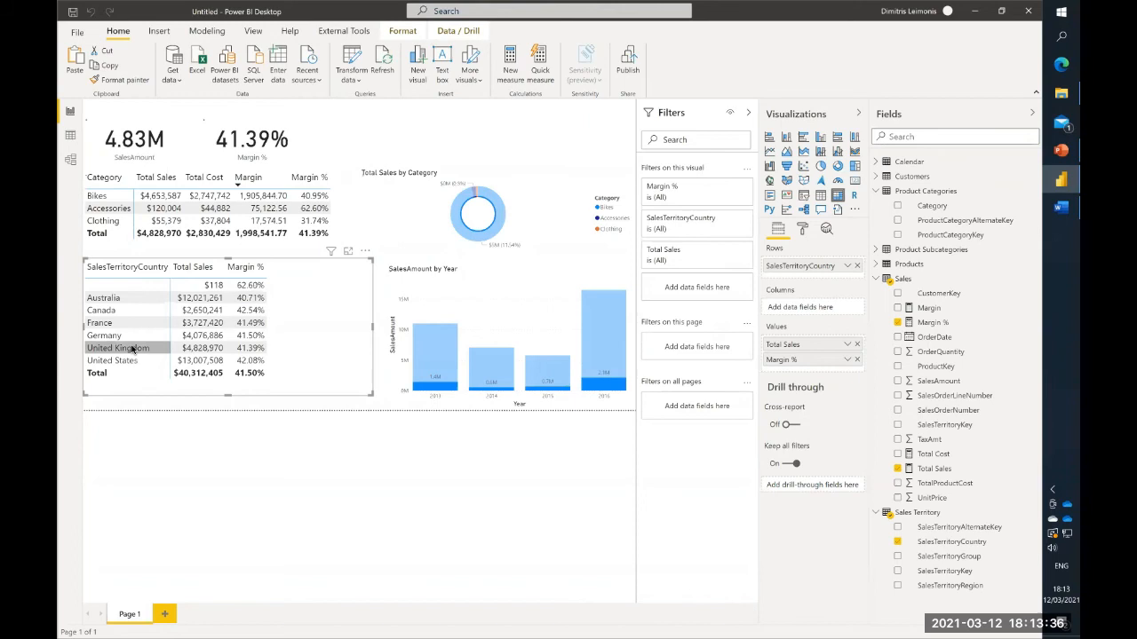
click(133, 350)
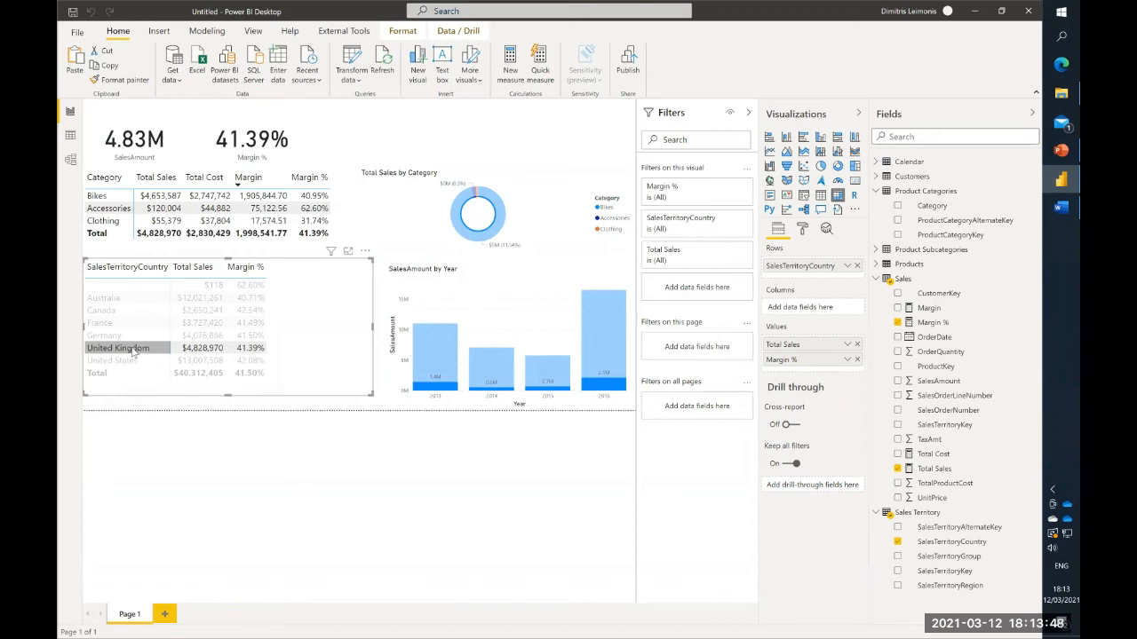
click(132, 349)
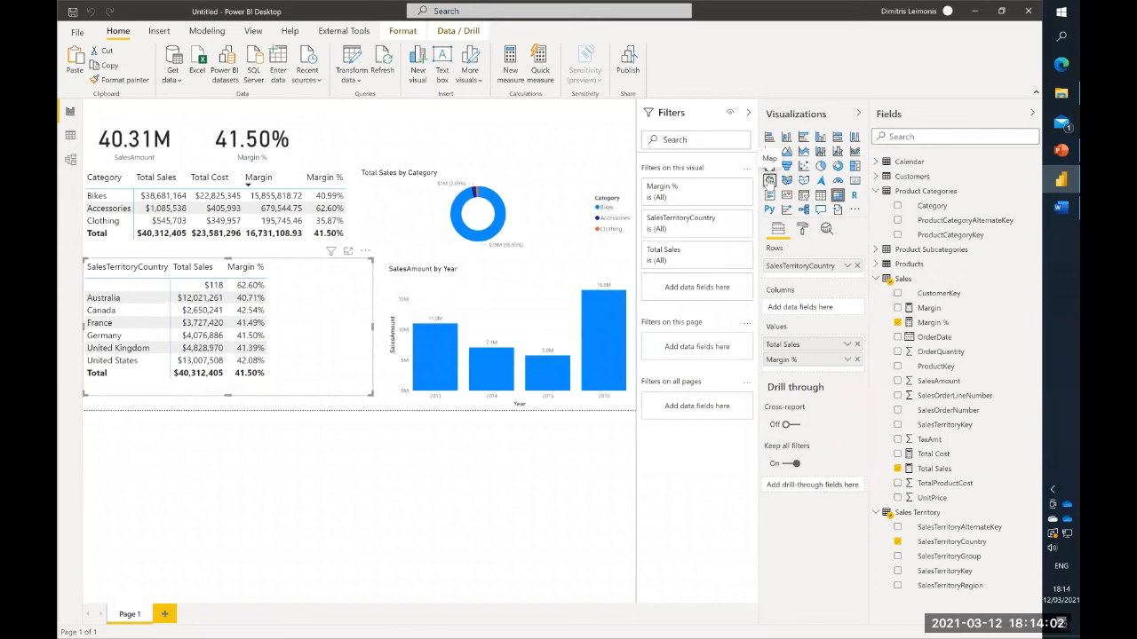
- Convert the country matrix into a map visual, examine its bubbles in focus mode, and return to the report
click(769, 181)
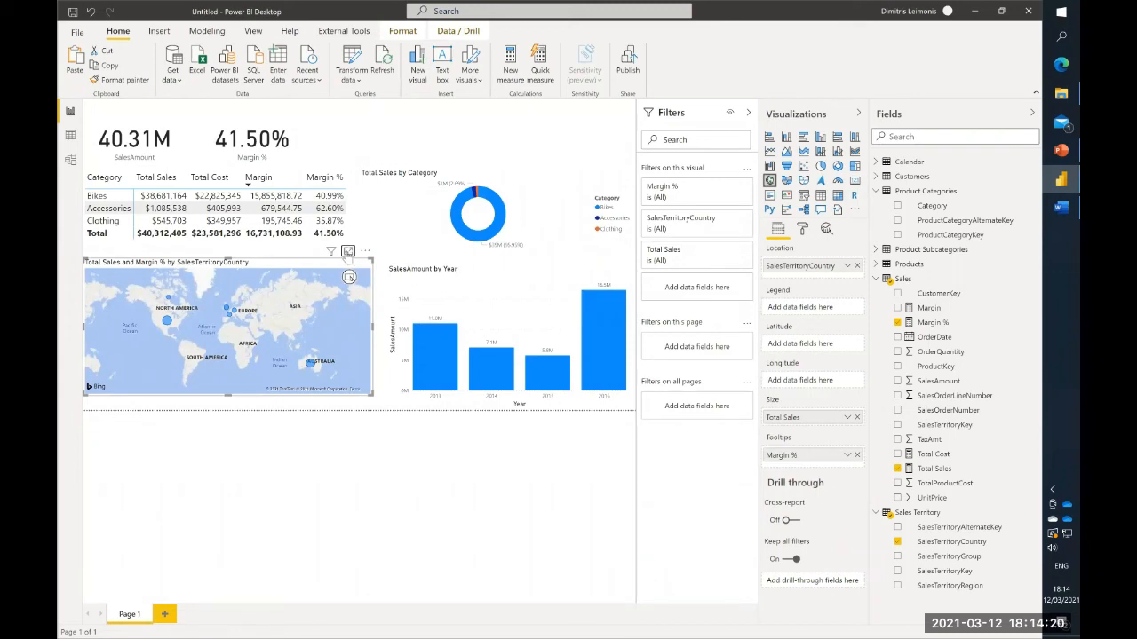
click(348, 251)
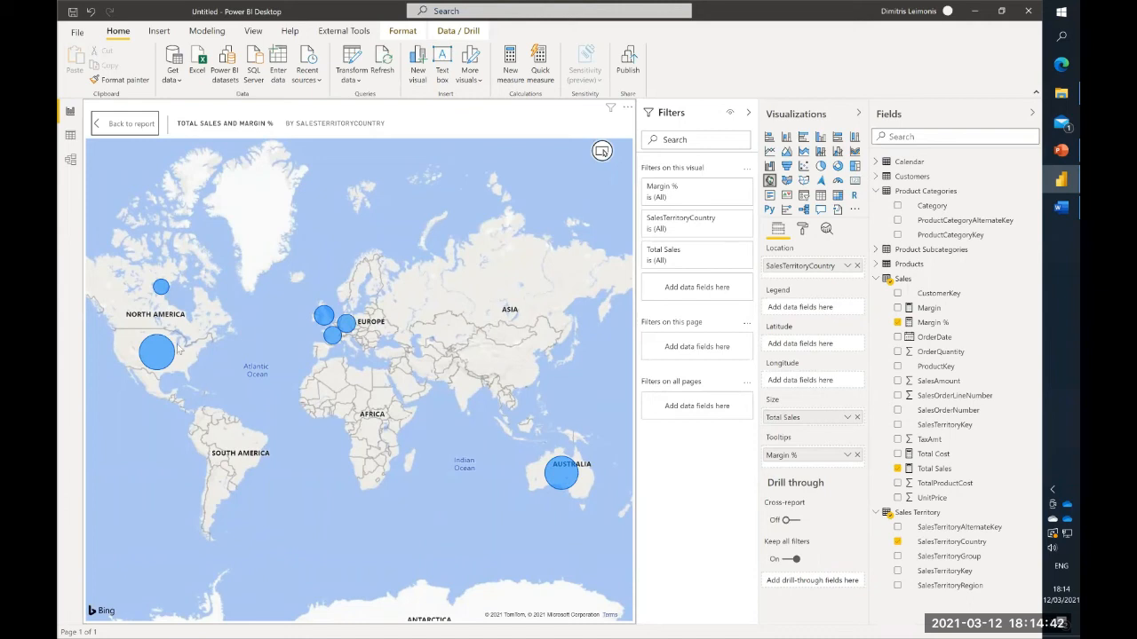
mouse_move(162, 353)
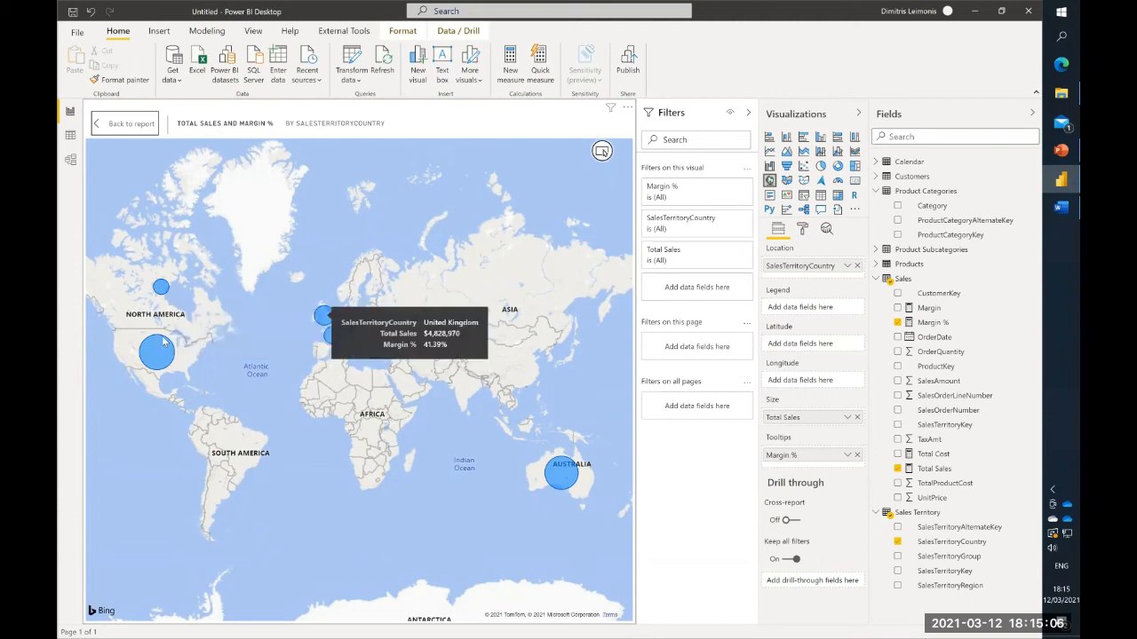
click(136, 126)
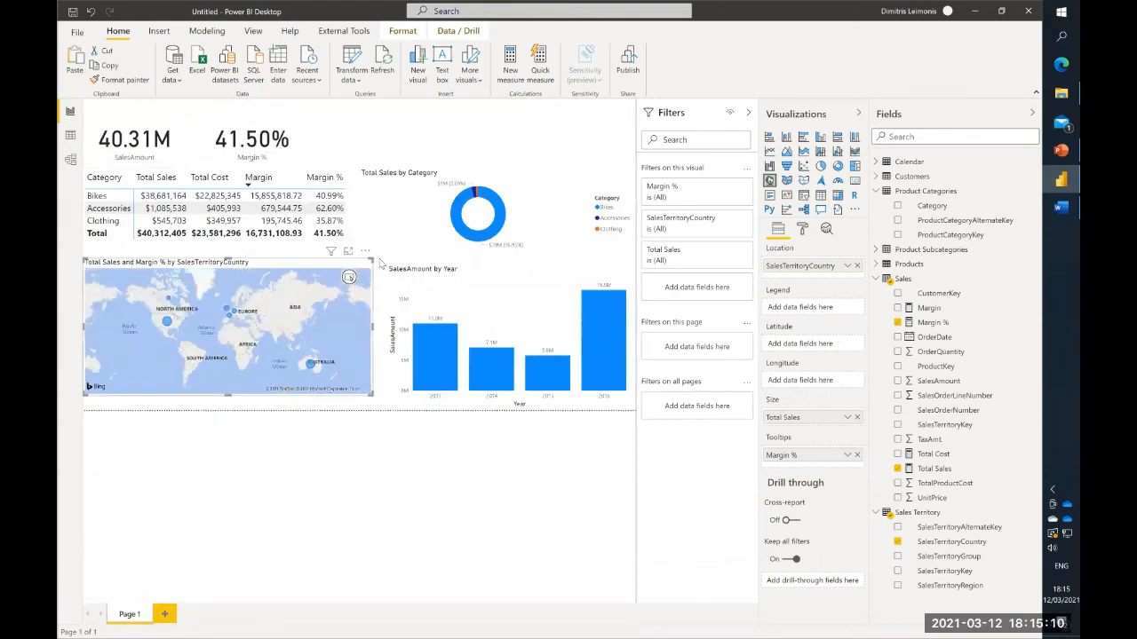
- Narrow the map to about the category matrix's width at the page's lower edge, and make the category donut chart narrower
drag(369, 256, 338, 260)
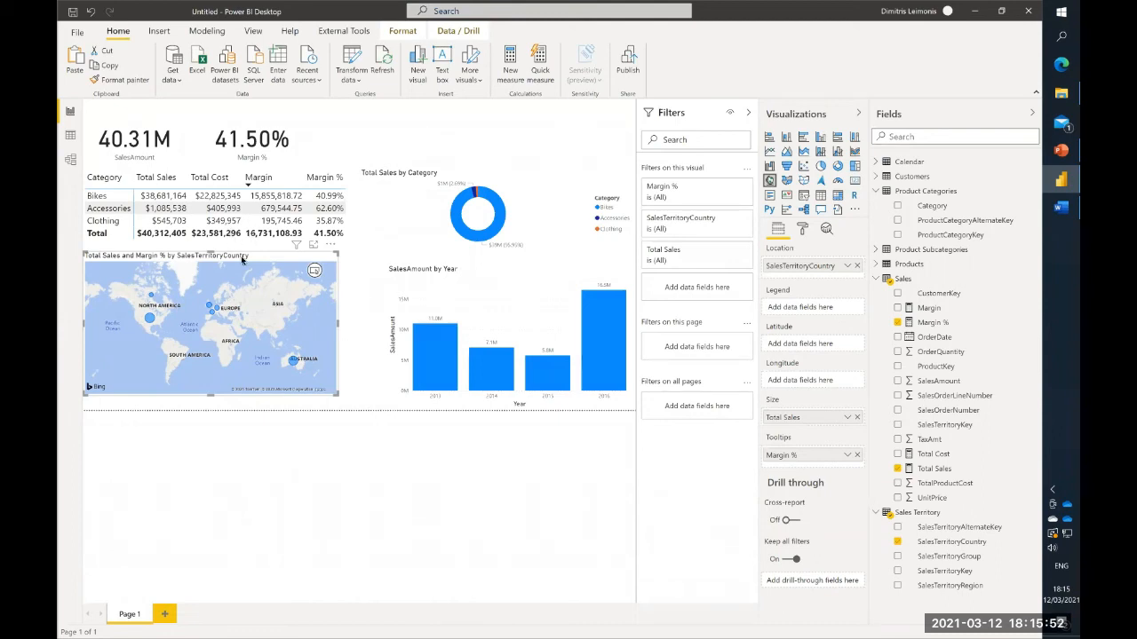
mouse_move(241, 265)
mouse_down()
mouse_move(247, 279)
mouse_move(235, 282)
mouse_up()
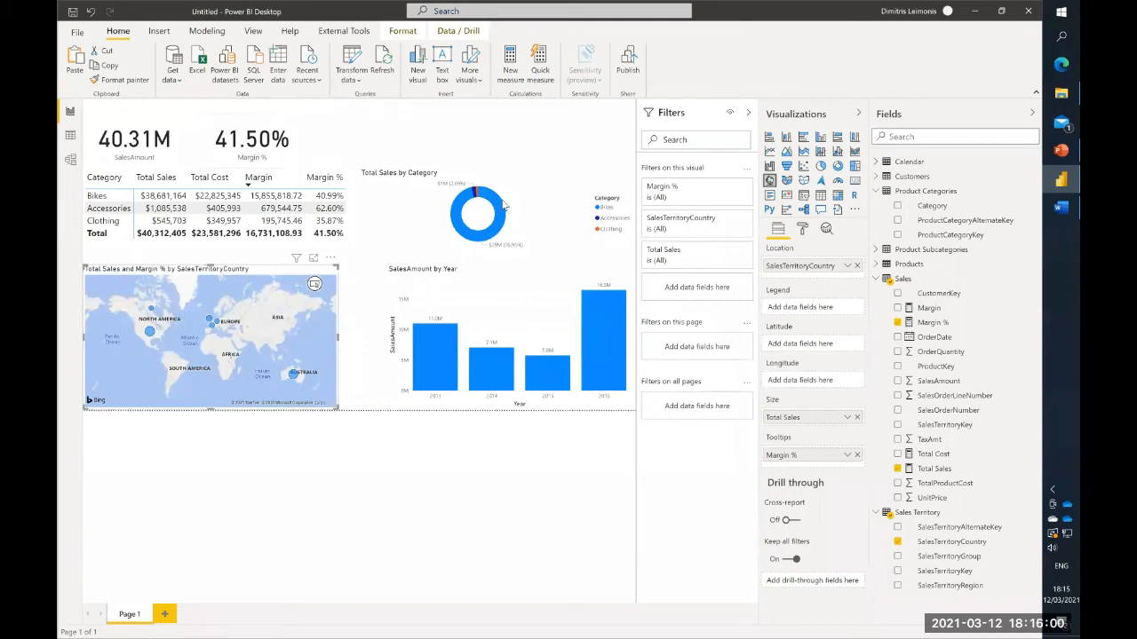
drag(372, 185, 440, 178)
click(444, 175)
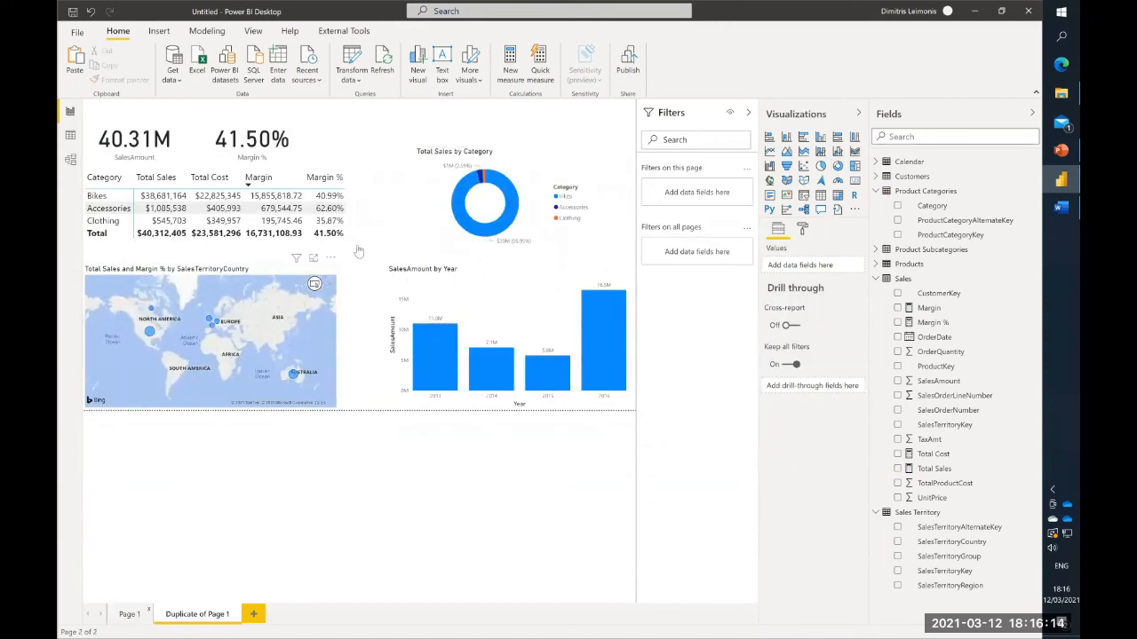
- Shrink the SalesAmount by Year chart and the category donut chart and arrange them side by side next to the category matrix
click(426, 198)
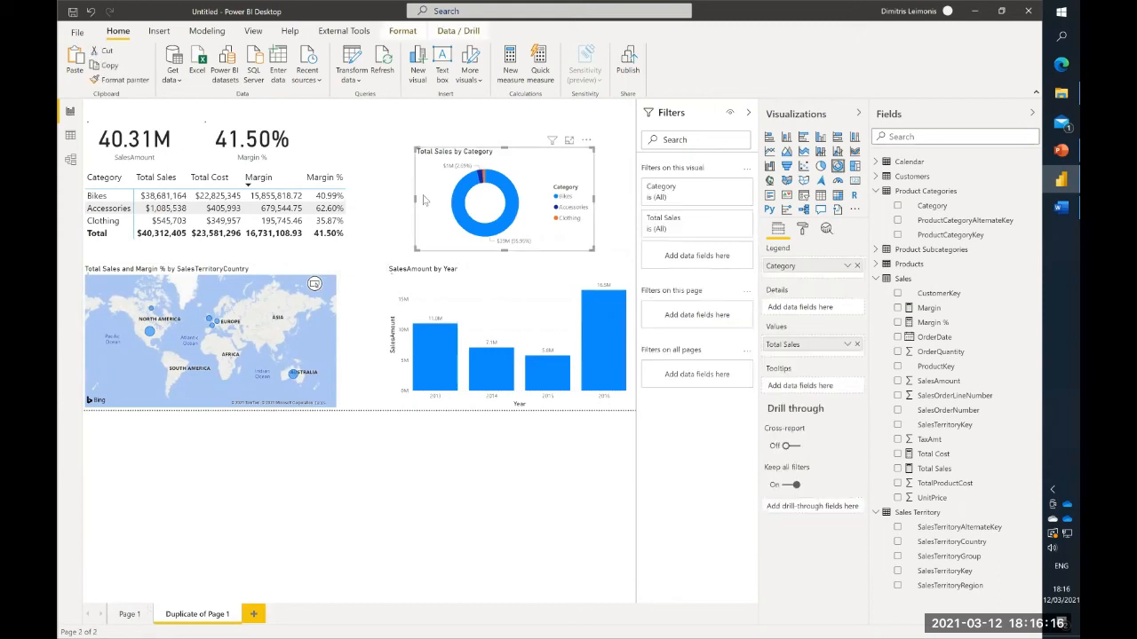
drag(455, 166, 496, 118)
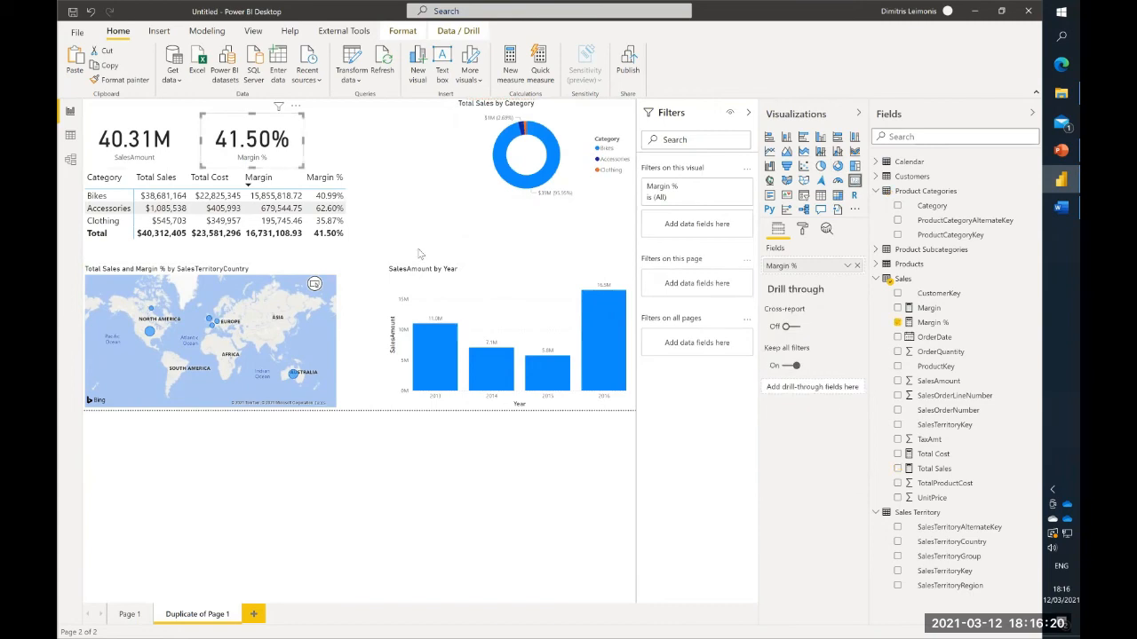
click(390, 272)
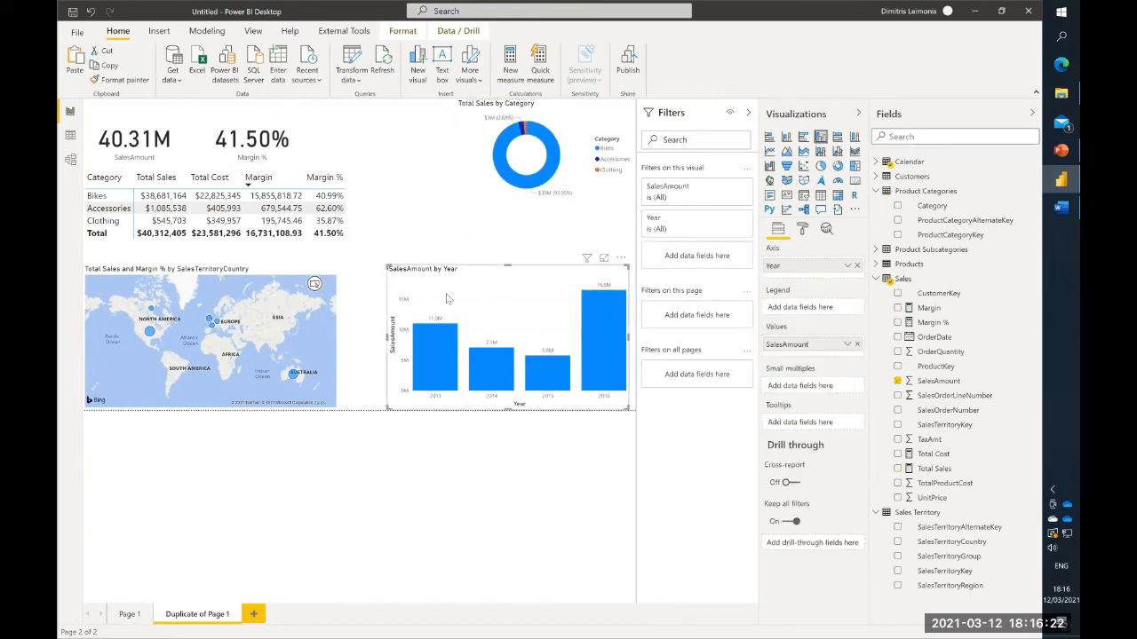
drag(387, 265, 404, 118)
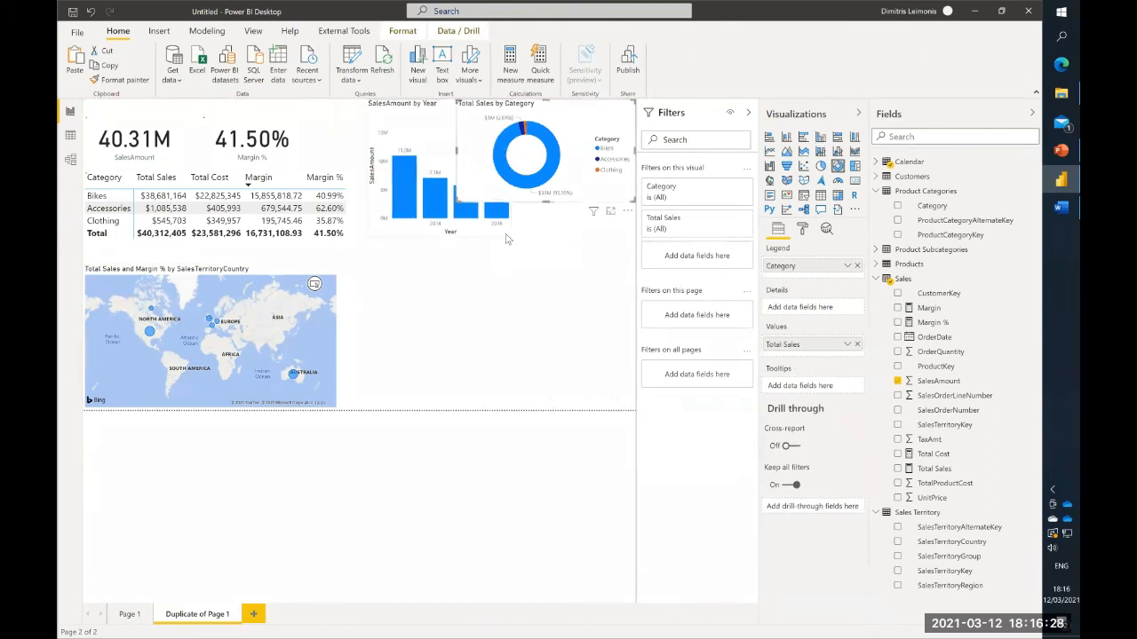
drag(493, 233, 491, 258)
drag(503, 128, 526, 202)
drag(455, 149, 507, 152)
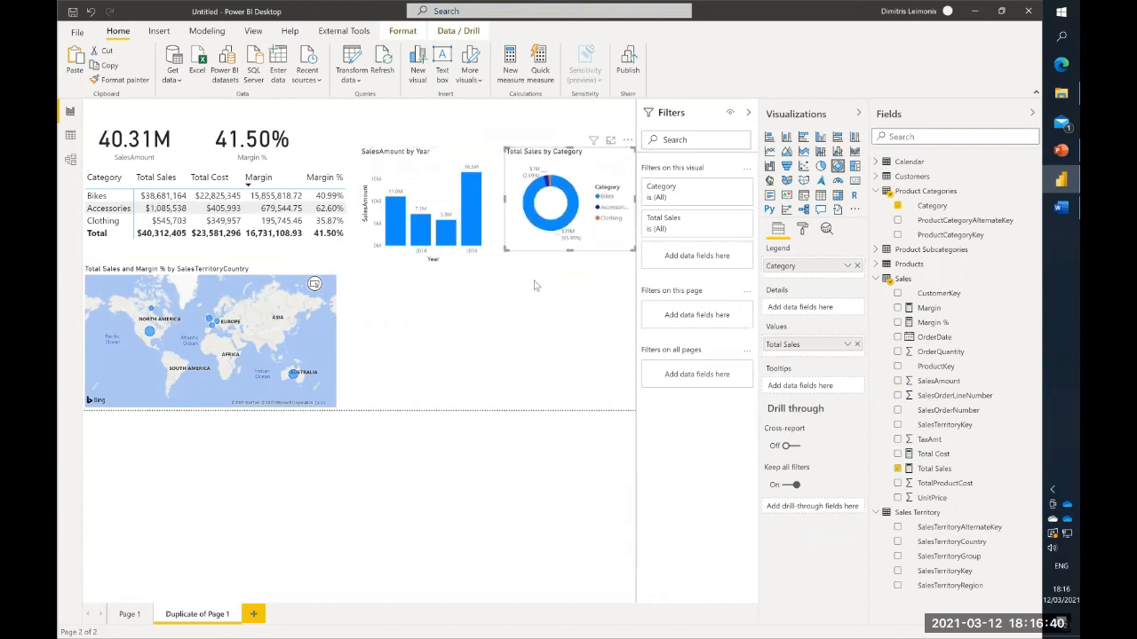
- Add a Q&A visual and size it to fill the empty space beneath the year and category charts
click(524, 293)
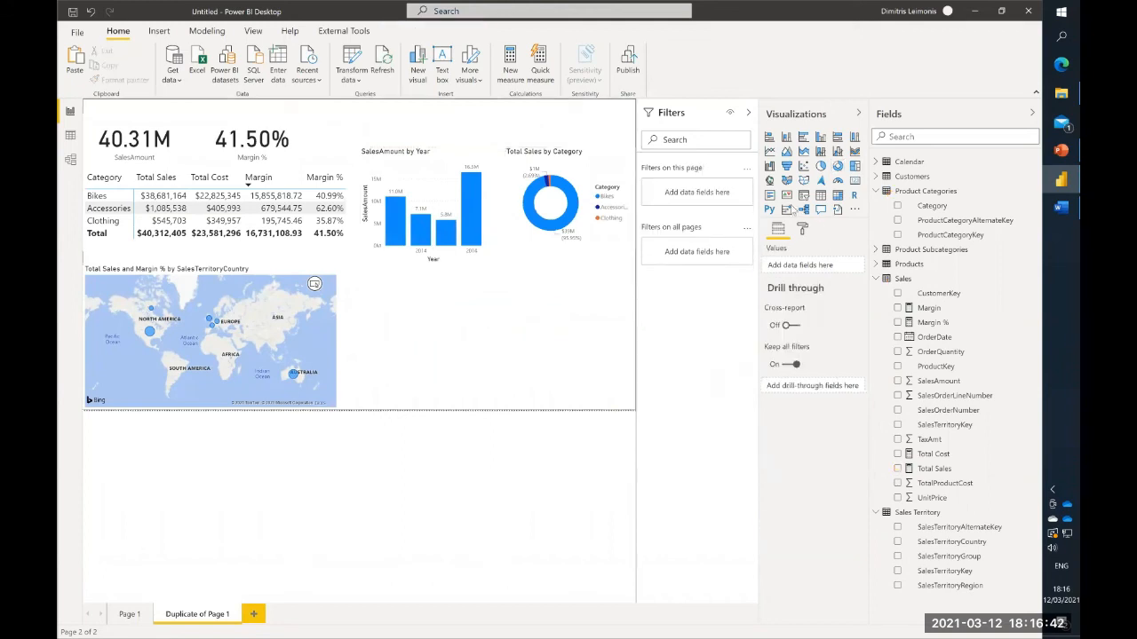
double_click(512, 298)
drag(484, 336, 627, 337)
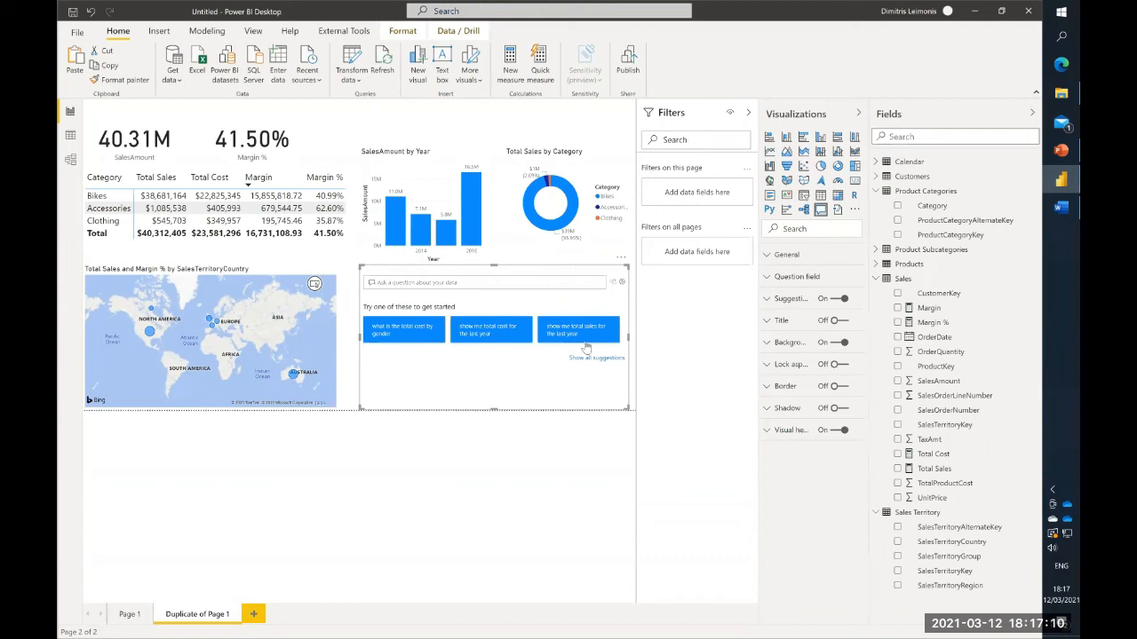
- Try the suggested question "what is the total cost by gender" in the Q&A visual, and clear the question
click(413, 334)
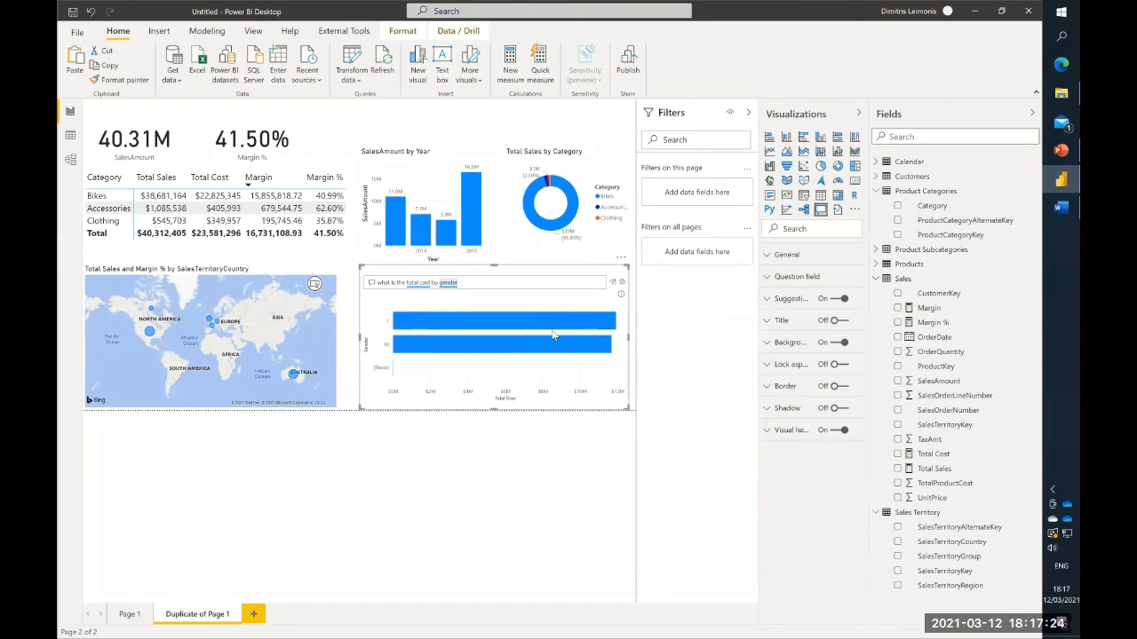
mouse_move(490, 324)
mouse_move(621, 296)
key(BackSpace)
key(BackSpace)
key(BackSpace)
key(BackSpace)
key(BackSpace)
key(BackSpace)
key(BackSpace)
key(BackSpace)
key(BackSpace)
key(BackSpace)
key(BackSpace)
key(BackSpace)
key(BackSpace)
key(BackSpace)
key(BackSpace)
key(BackSpace)
key(BackSpace)
key(BackSpace)
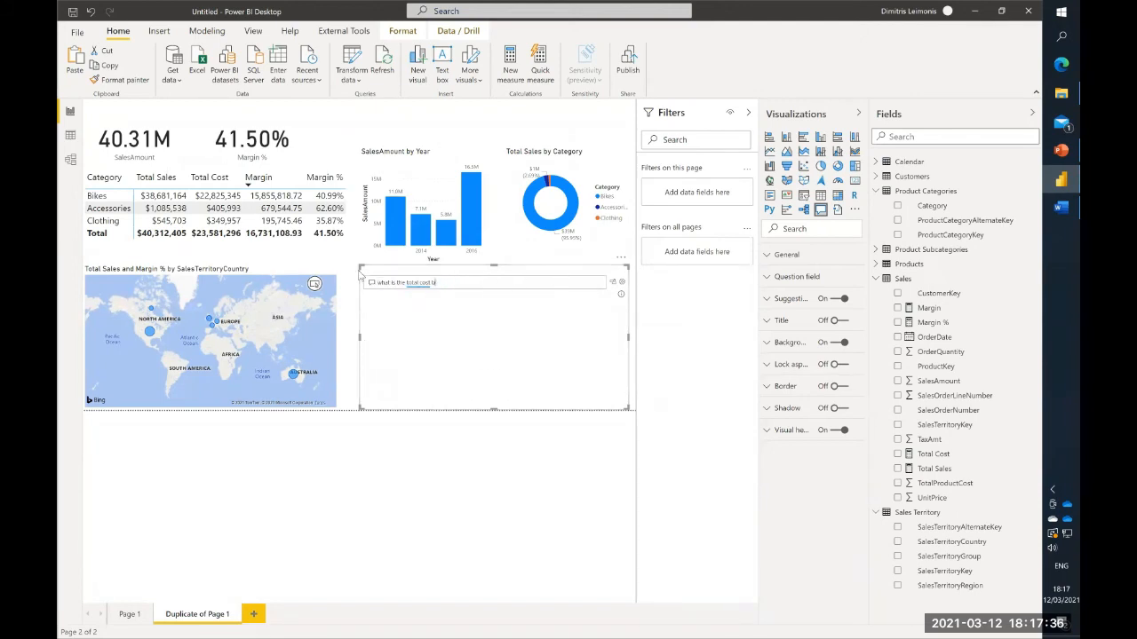
key(BackSpace)
key(BackSpace)
key(BackSpace)
key(BackSpace)
key(BackSpace)
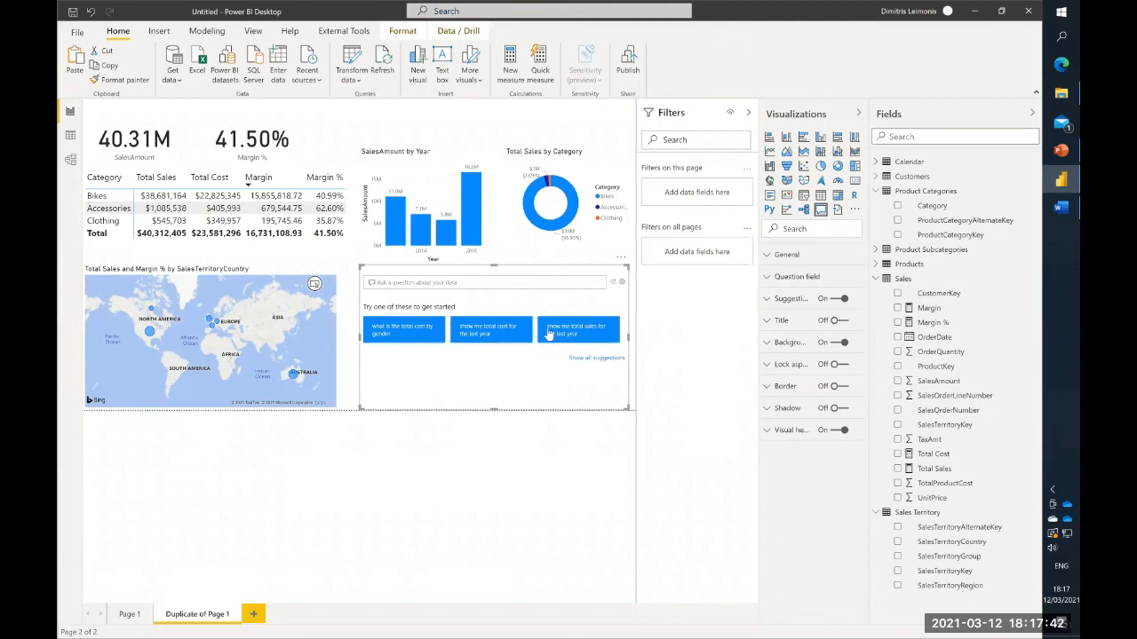
- Show all Q&A suggestions and ask the custom question "top 5 clients by region" in the Q&A visual
click(582, 359)
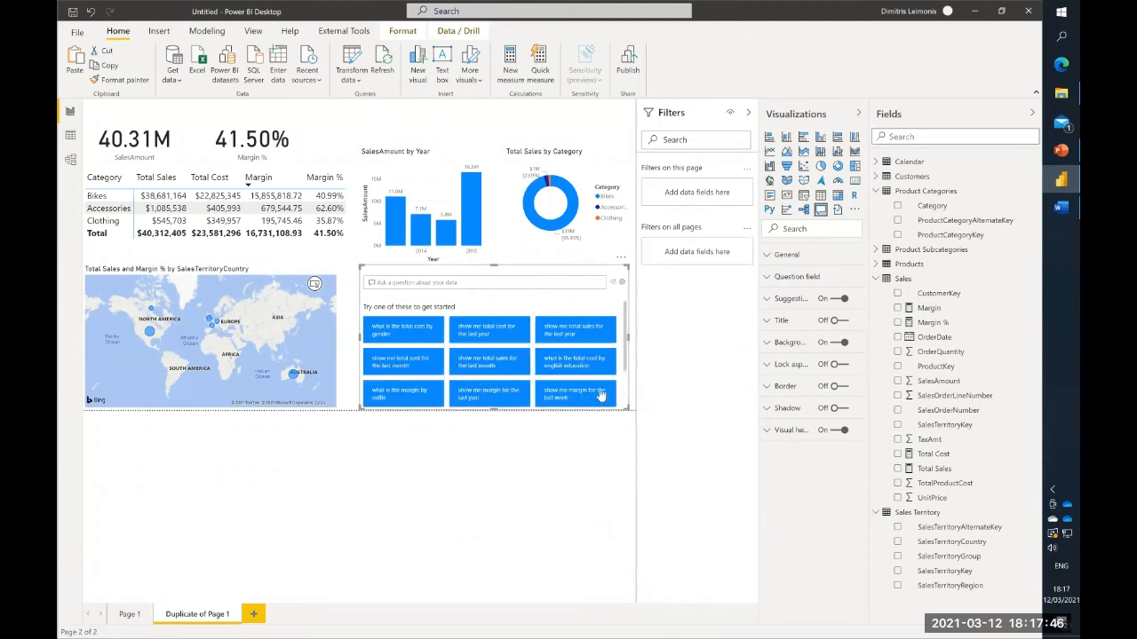
click(483, 281)
text(top)
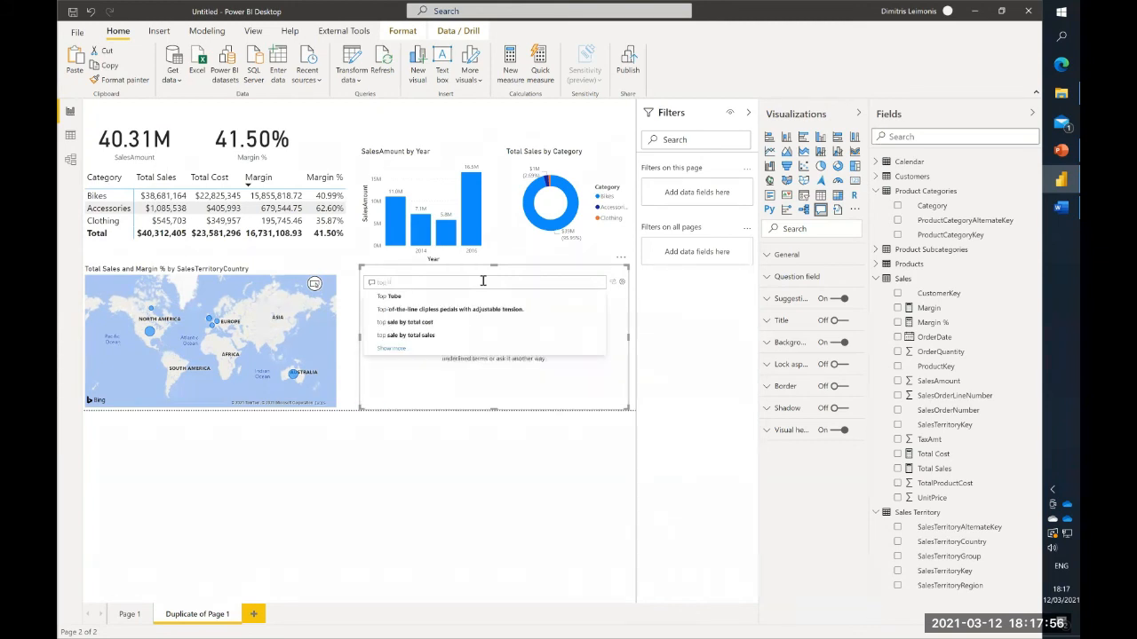
text( 5 clients b)
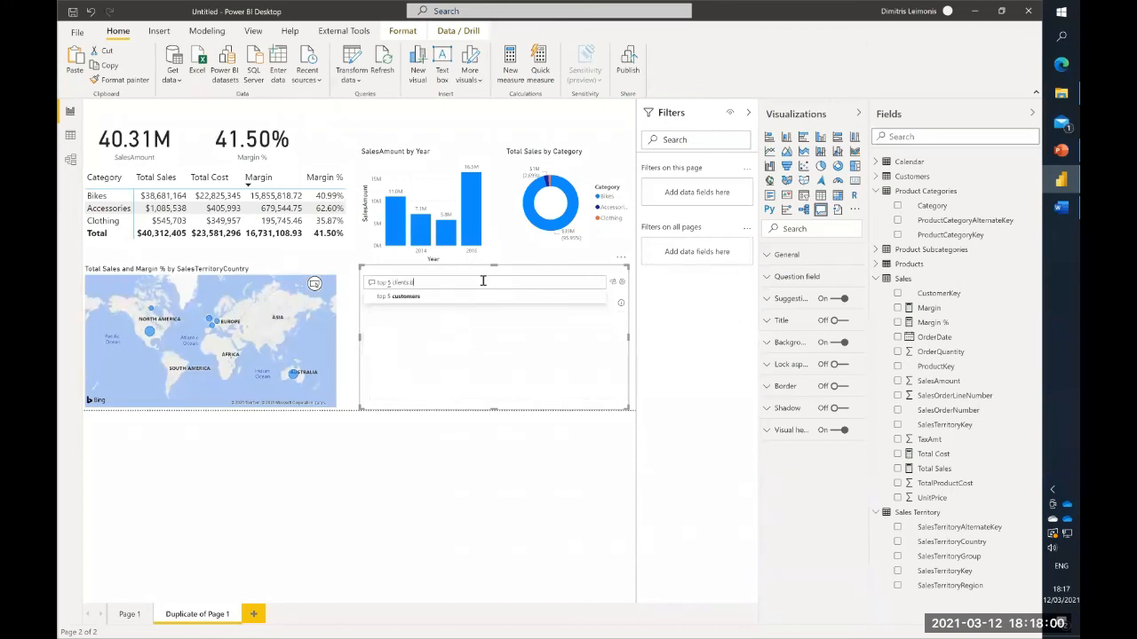
text(y re)
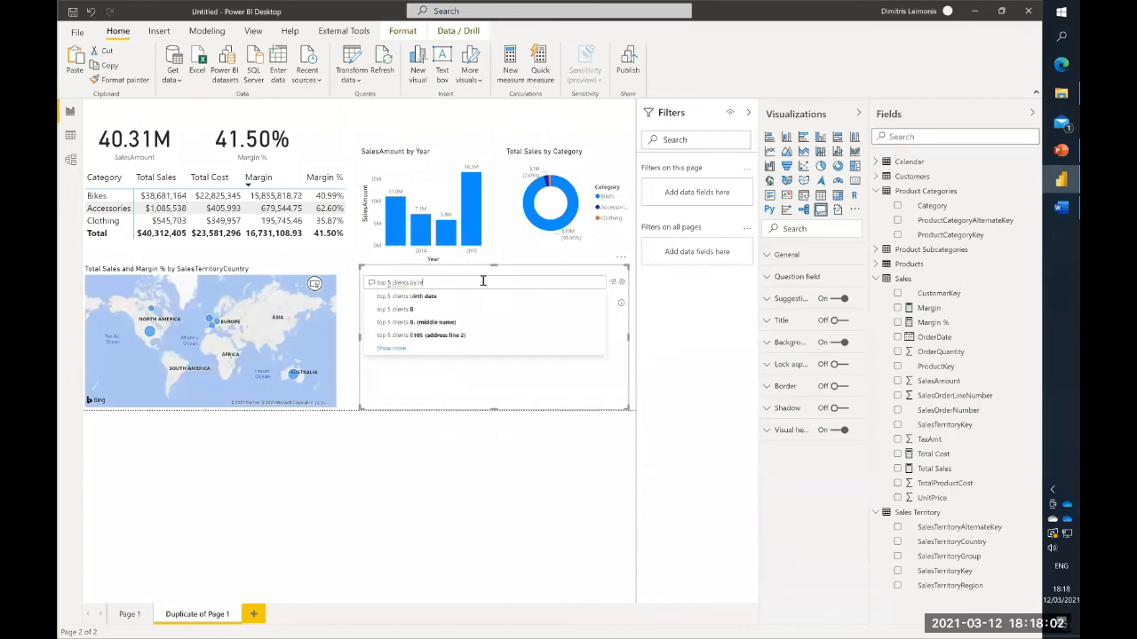
text(gion)
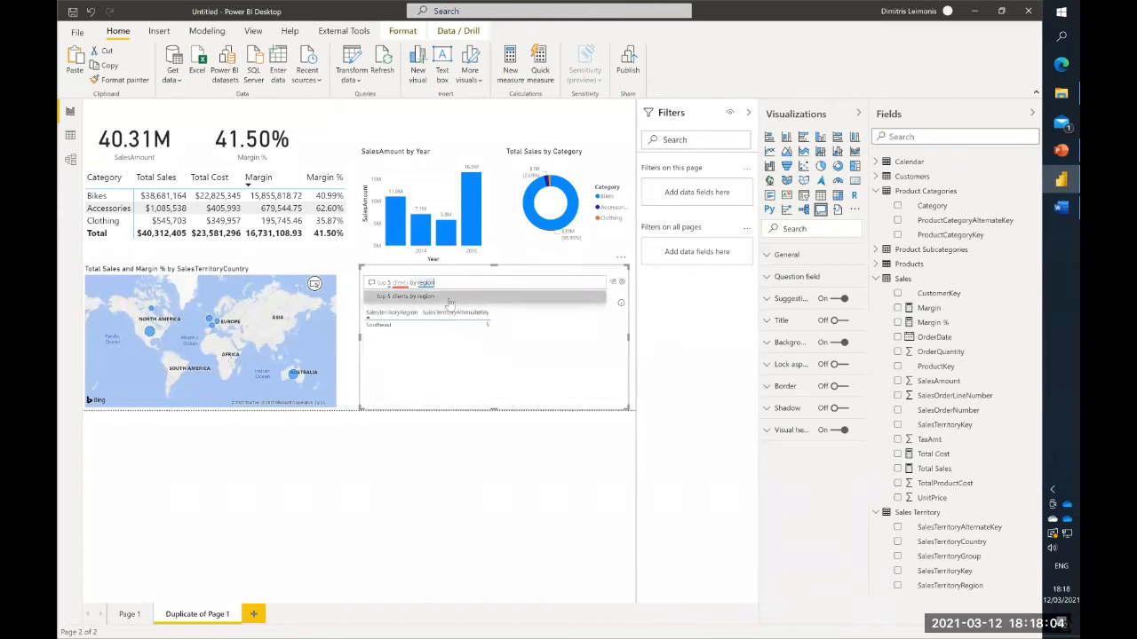
click(438, 300)
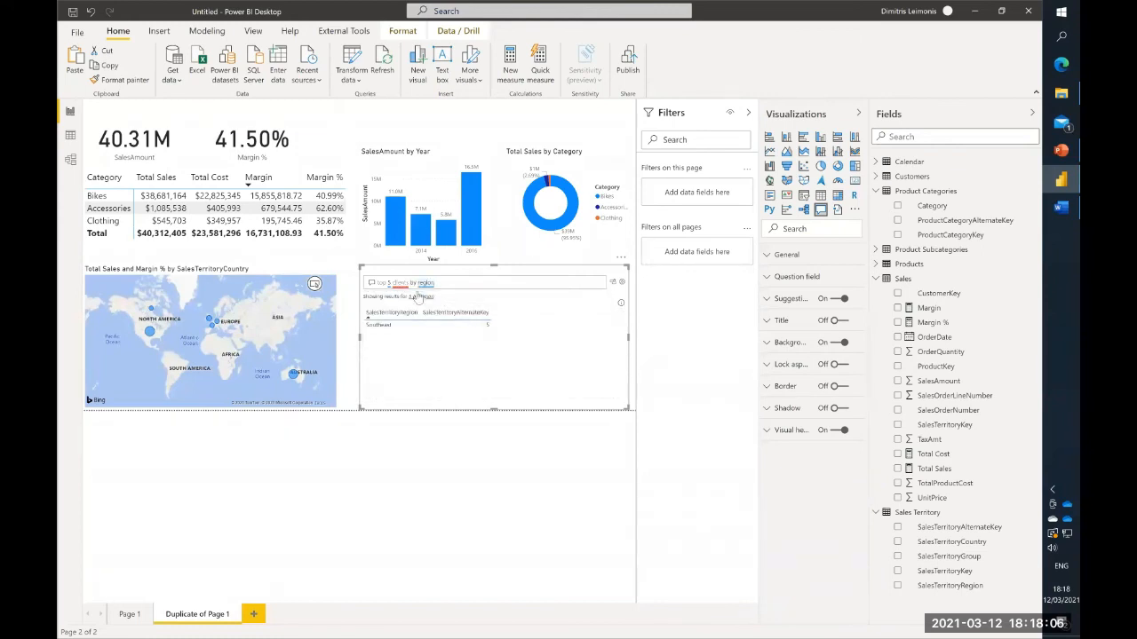
- Replace "clients" with "customers" in the Q&A question so it reads "top 5 customers by region"
click(402, 284)
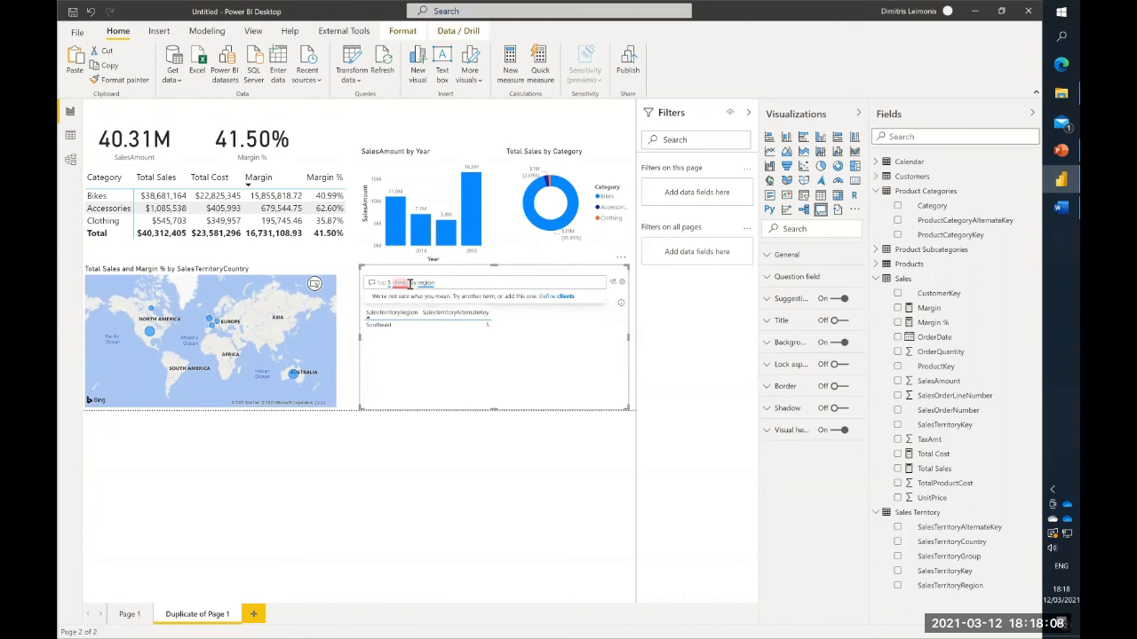
key(BackSpace)
key(BackSpace)
key(BackSpace)
key(BackSpace)
key(BackSpace)
key(BackSpace)
key(BackSpace)
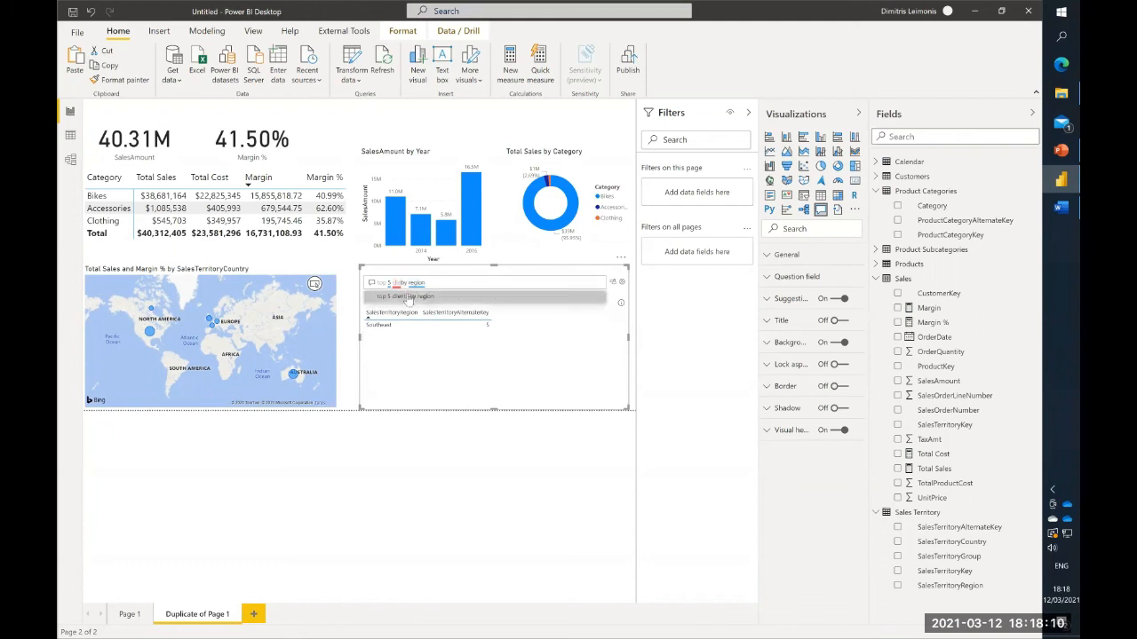
text(ustomer)
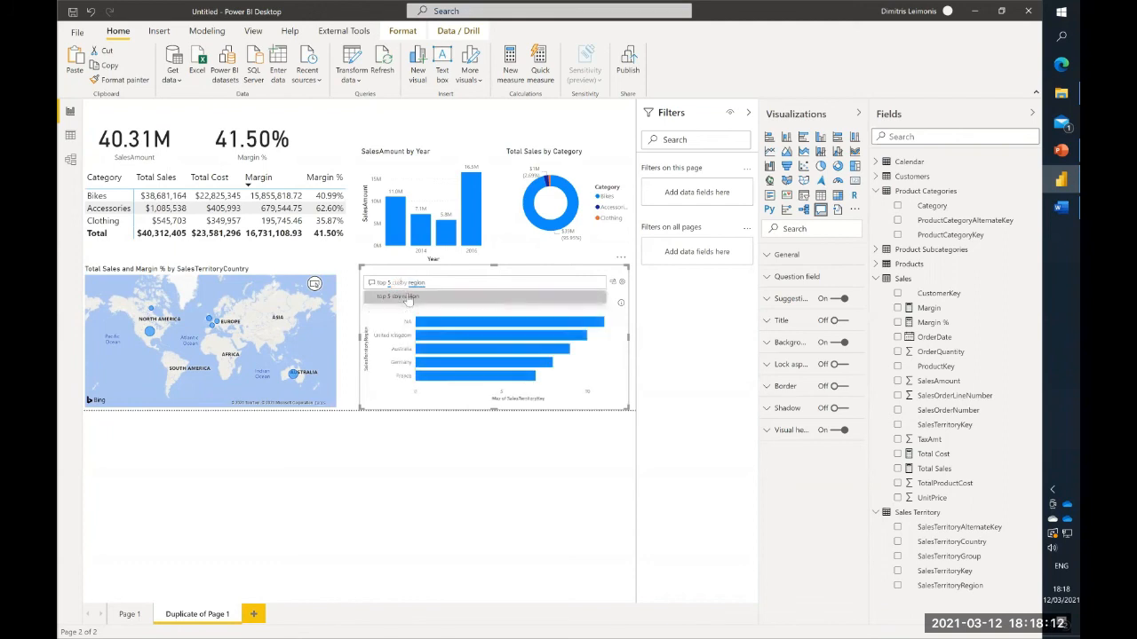
text(s)
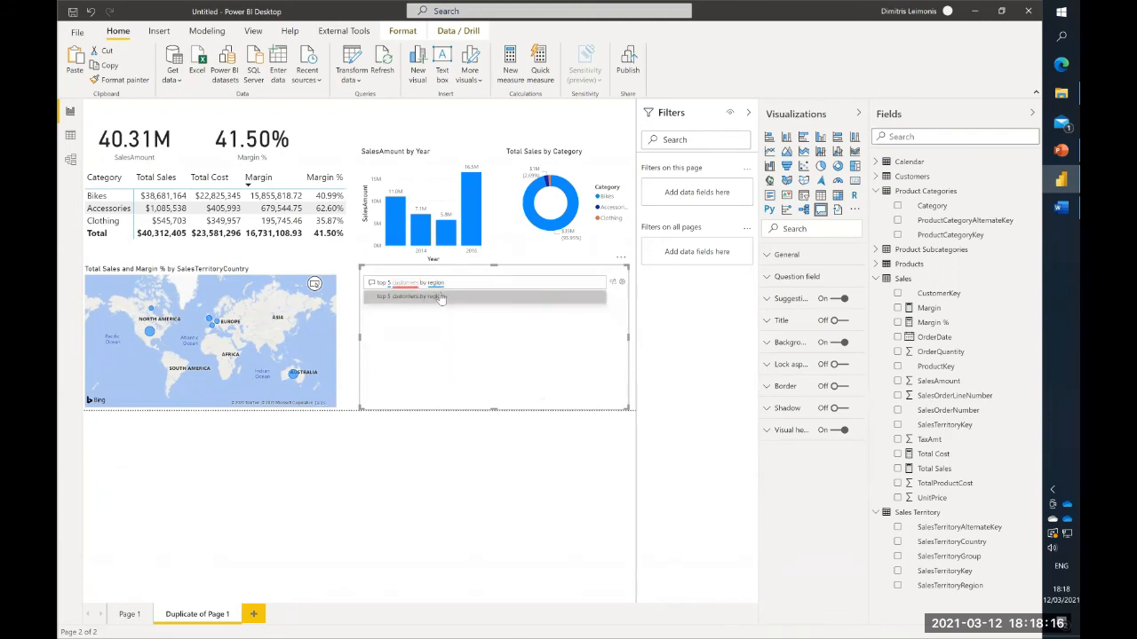
- Refine the Q&A question to "top 5 customer keys by region", and change its ending to "in Germany (sales territory country)"
click(410, 284)
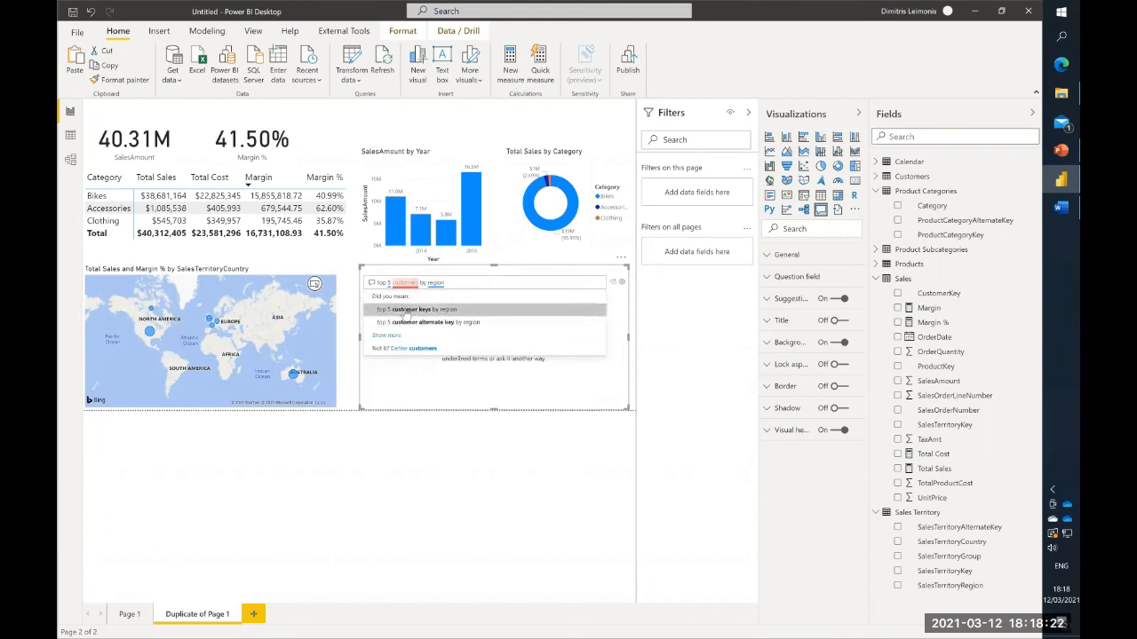
click(406, 313)
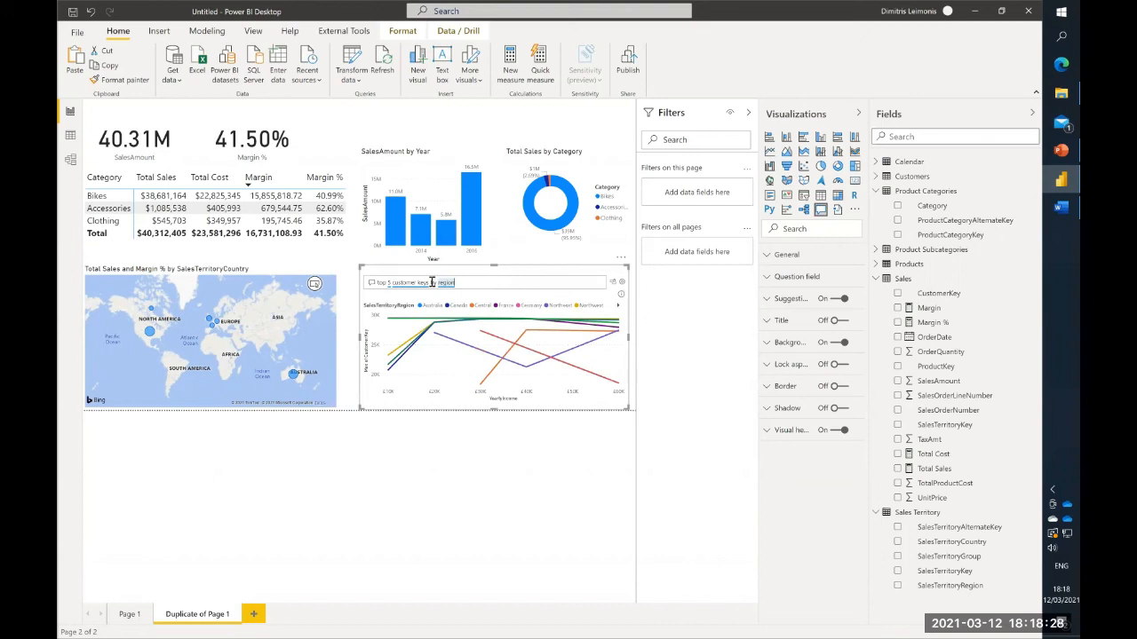
drag(429, 282, 472, 282)
key(BackSpace)
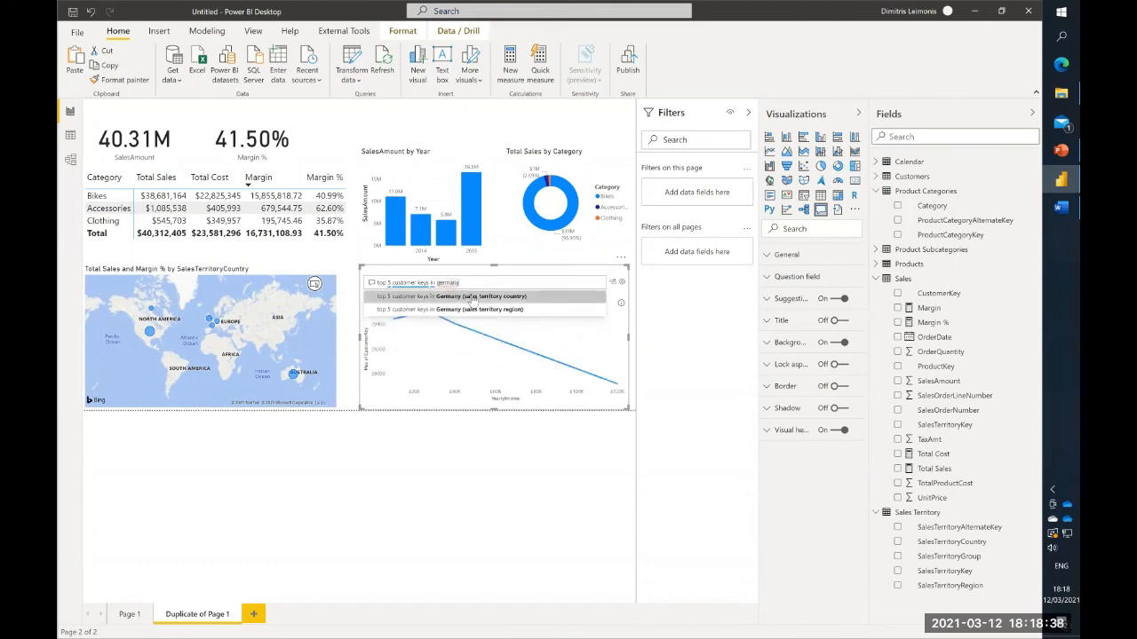
click(472, 300)
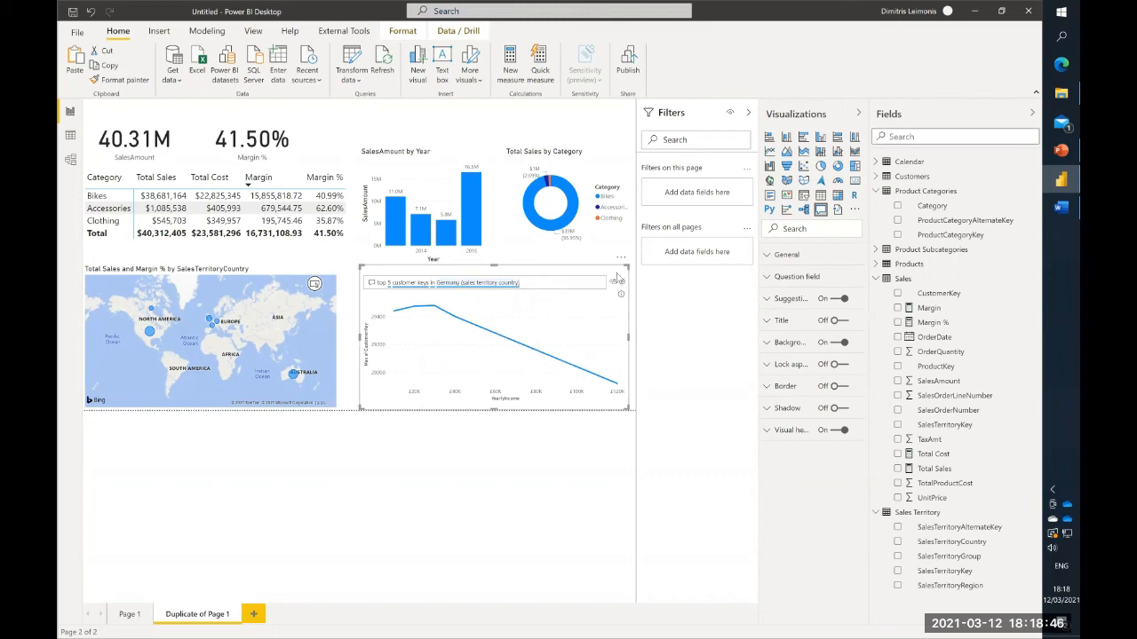
- Delete the Q&A visual from the duplicated page
key(Delete)
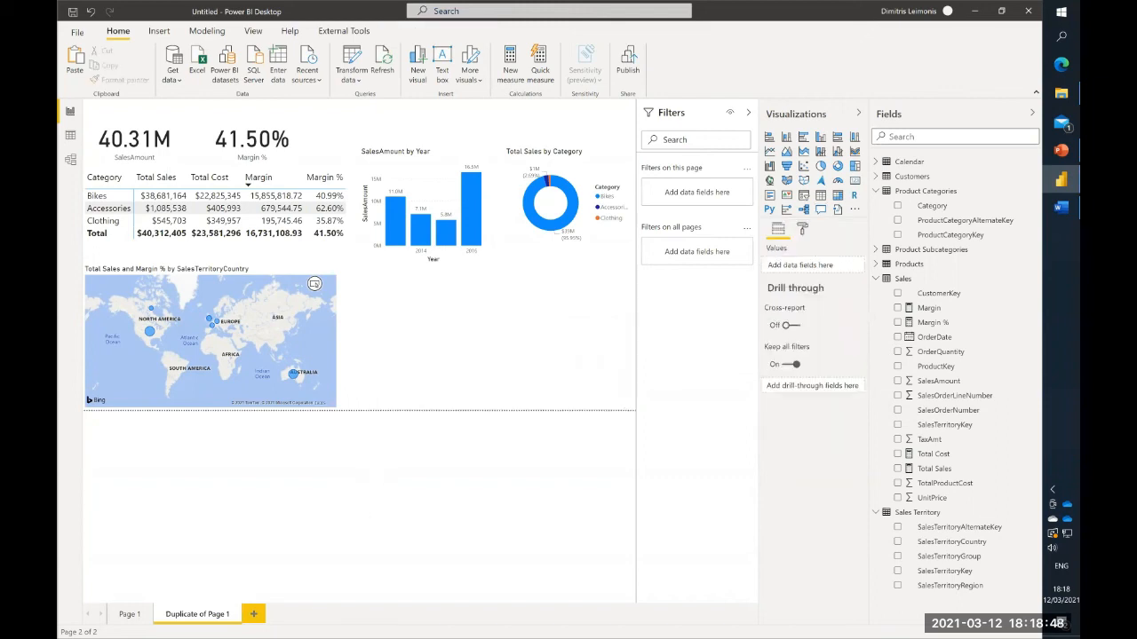
- Add a decomposition tree on a new report page, and enlarge it to fill most of the page
click(254, 614)
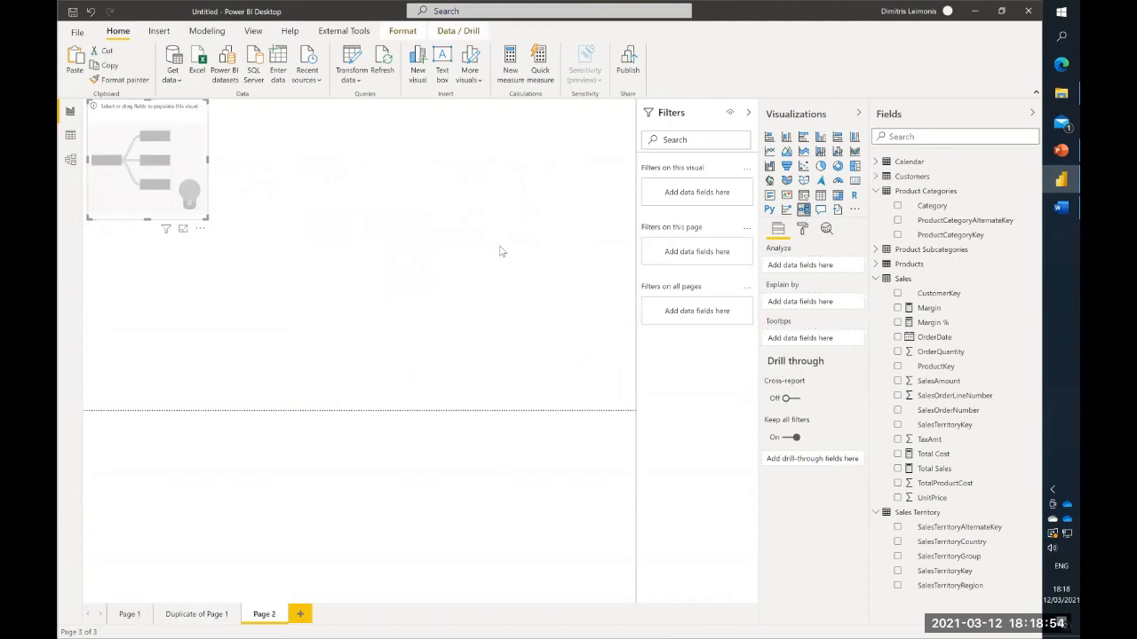
drag(206, 222, 531, 401)
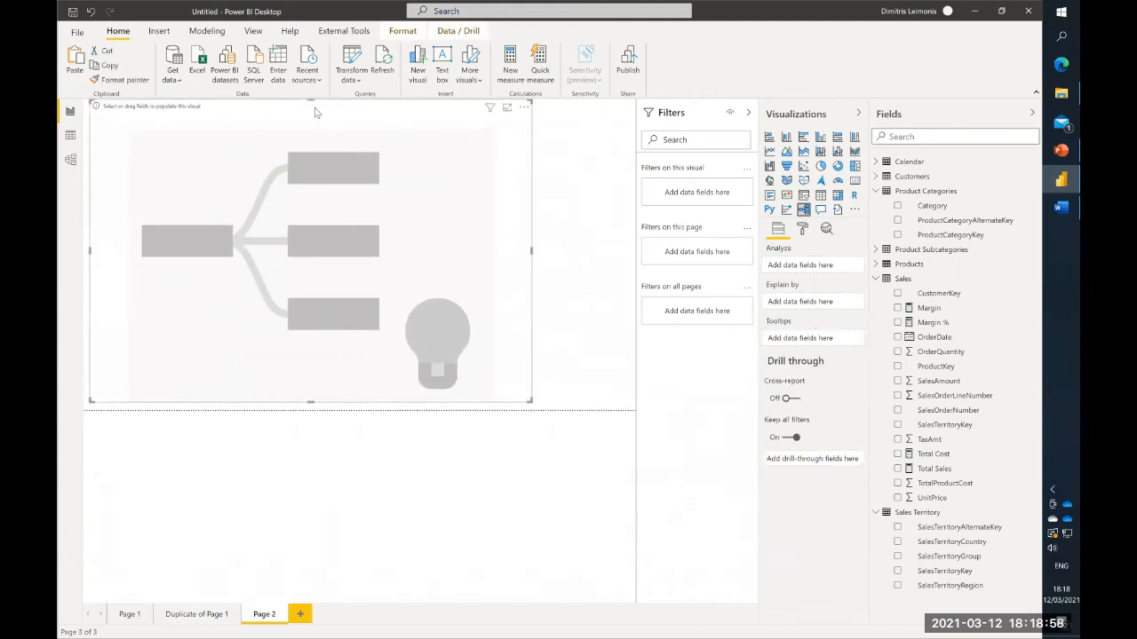
drag(331, 155, 396, 159)
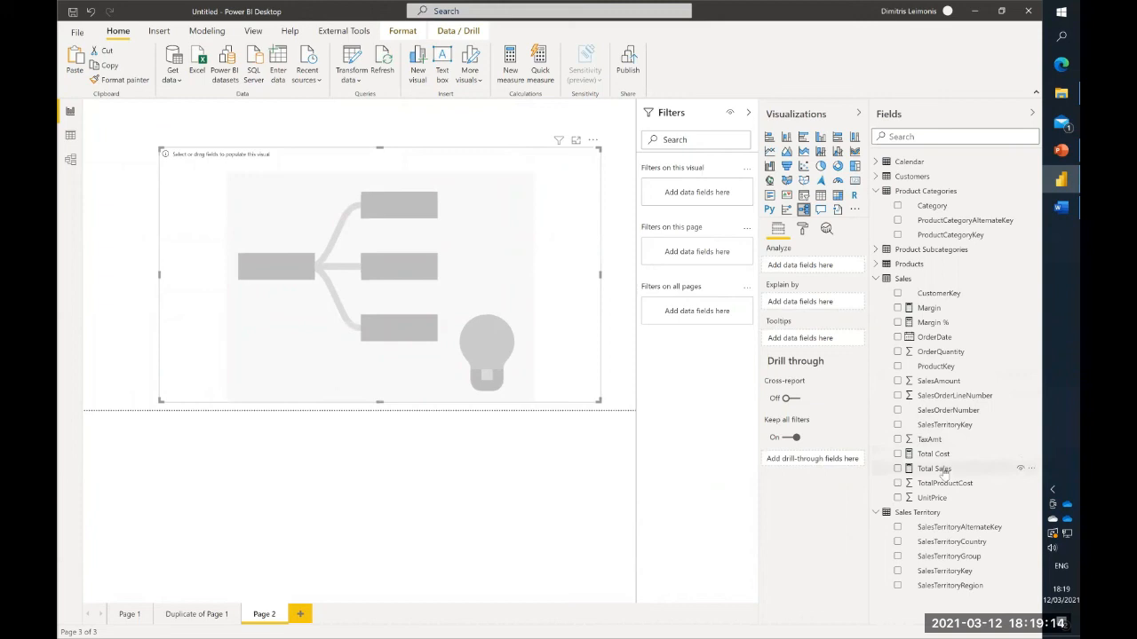
- Set the decomposition tree to analyze Total Sales, explained by Category and EnglishProductSubcategoryName
drag(944, 470, 448, 265)
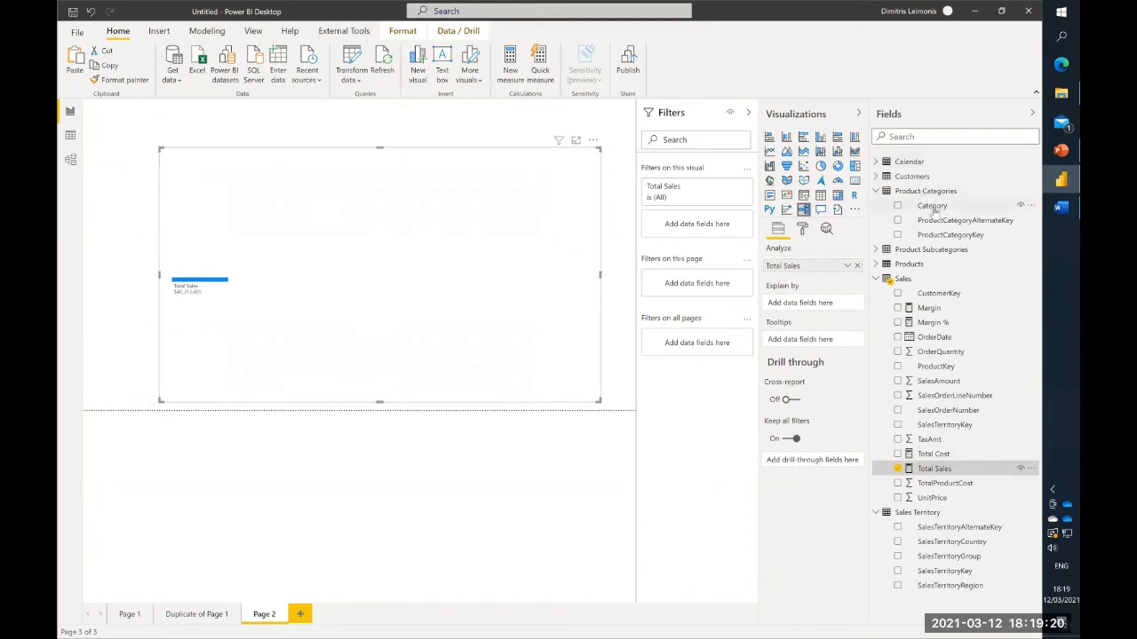
drag(936, 211, 794, 307)
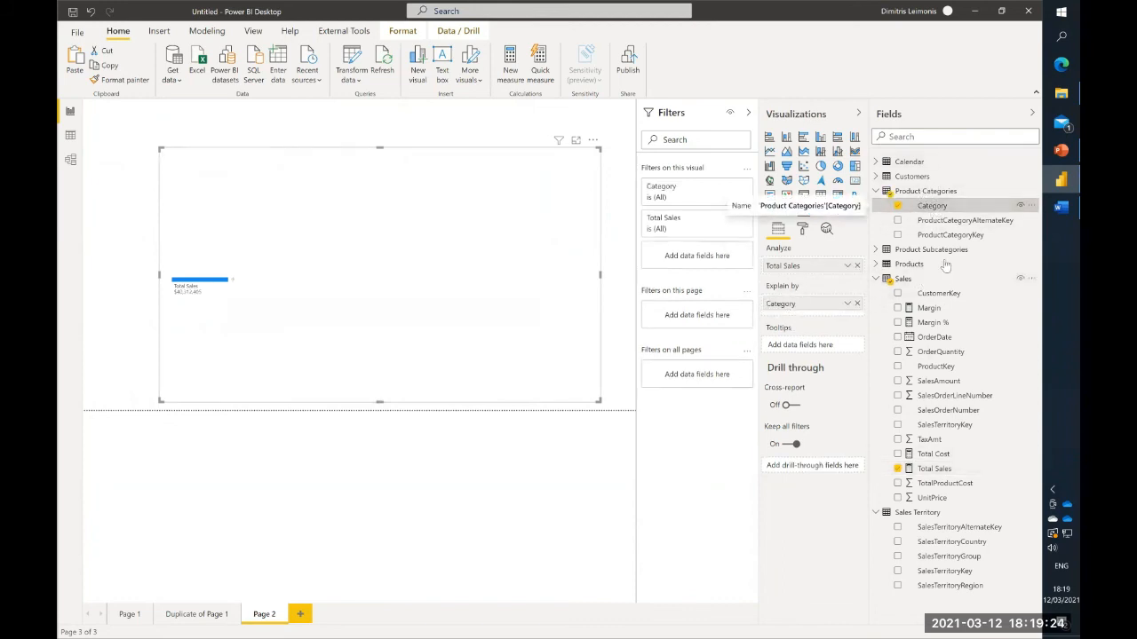
click(876, 250)
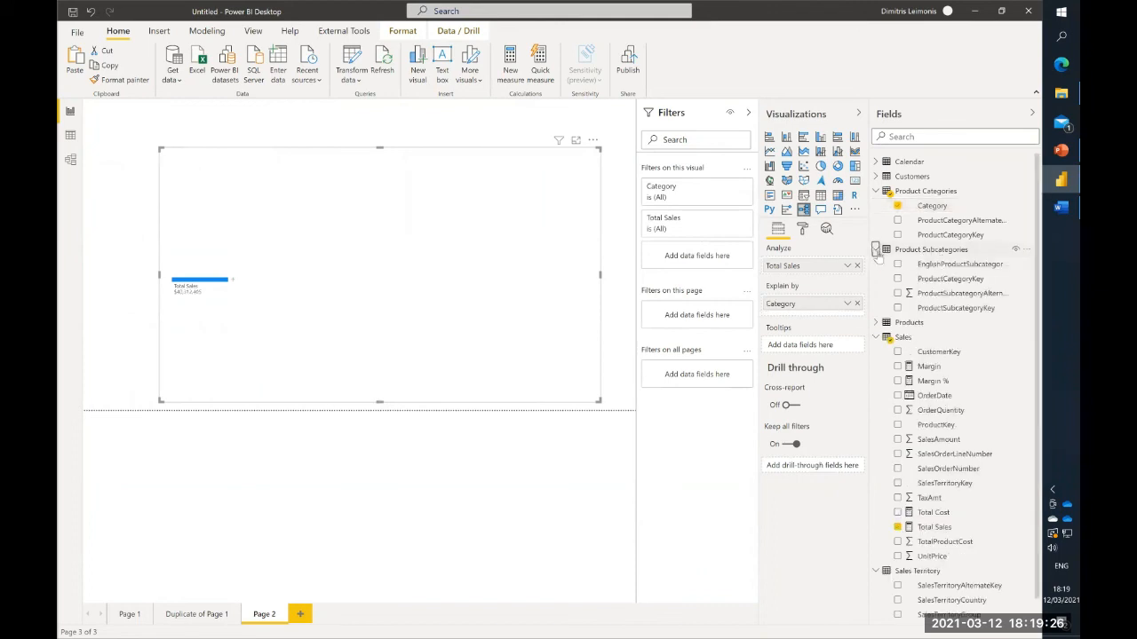
click(958, 305)
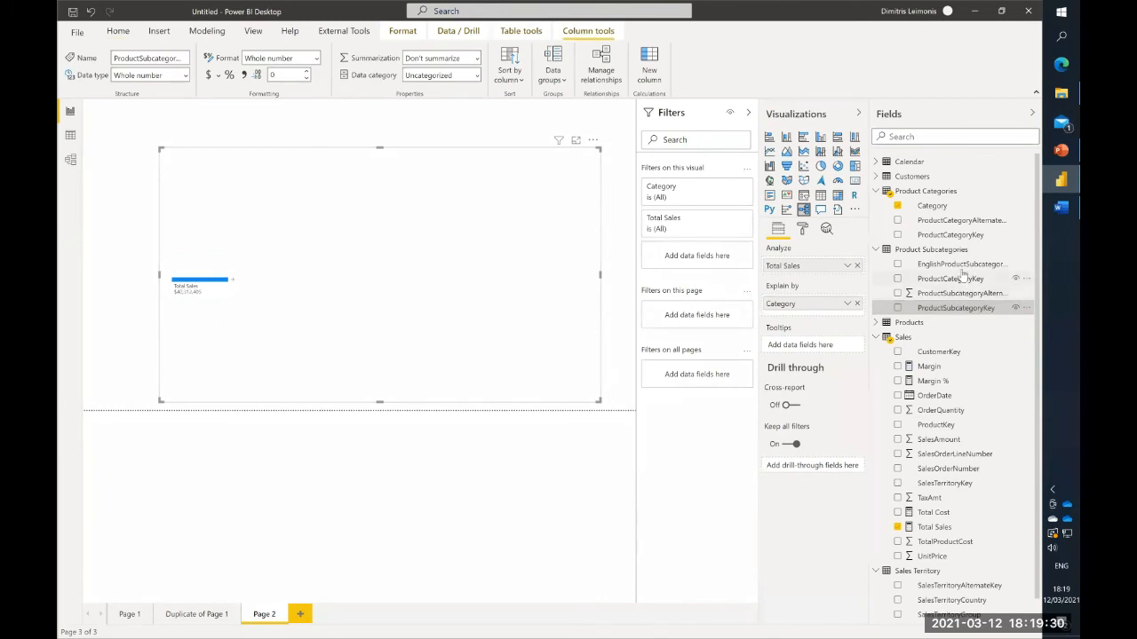
drag(963, 268, 812, 318)
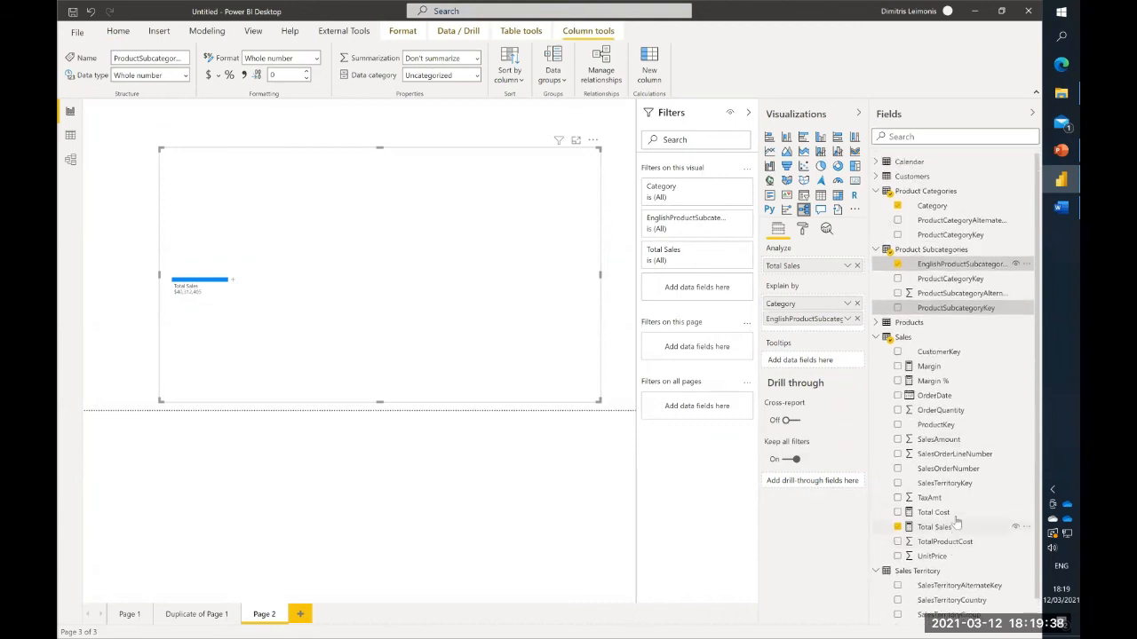
- Add Age Group, Age and Gender from the Customers table as further explaining fields of the decomposition tree
click(876, 176)
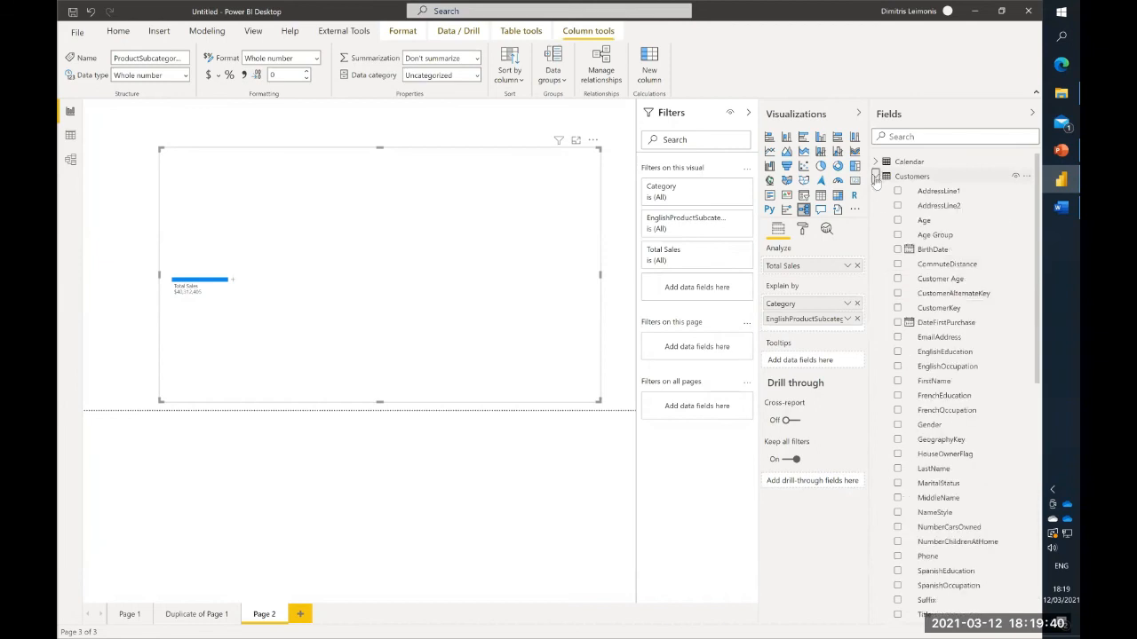
drag(934, 236, 801, 316)
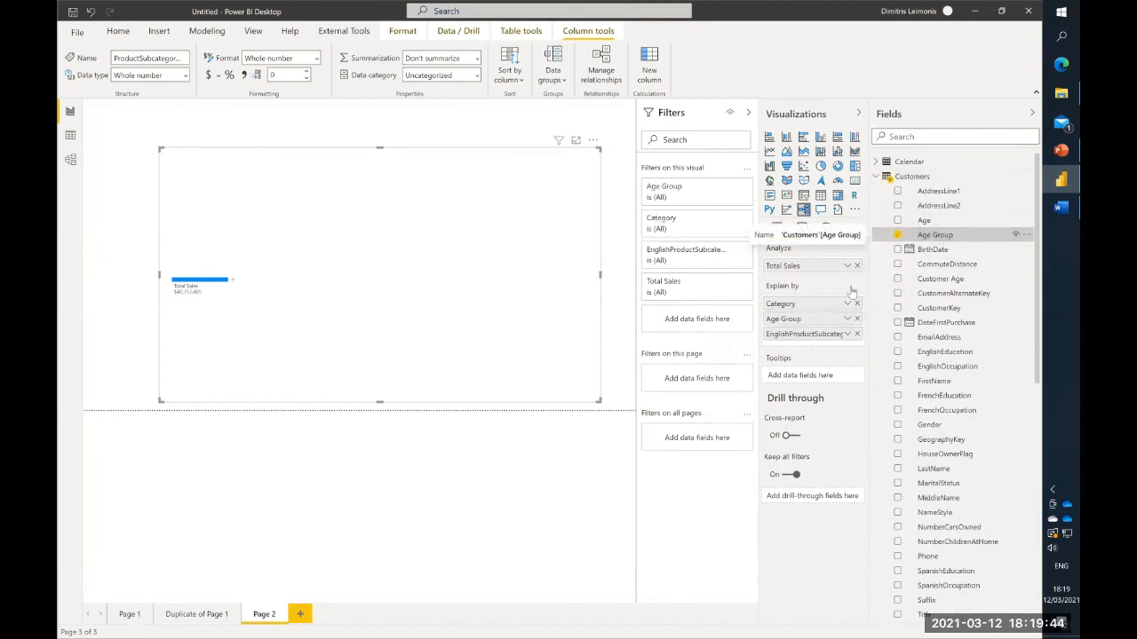
drag(924, 220, 800, 334)
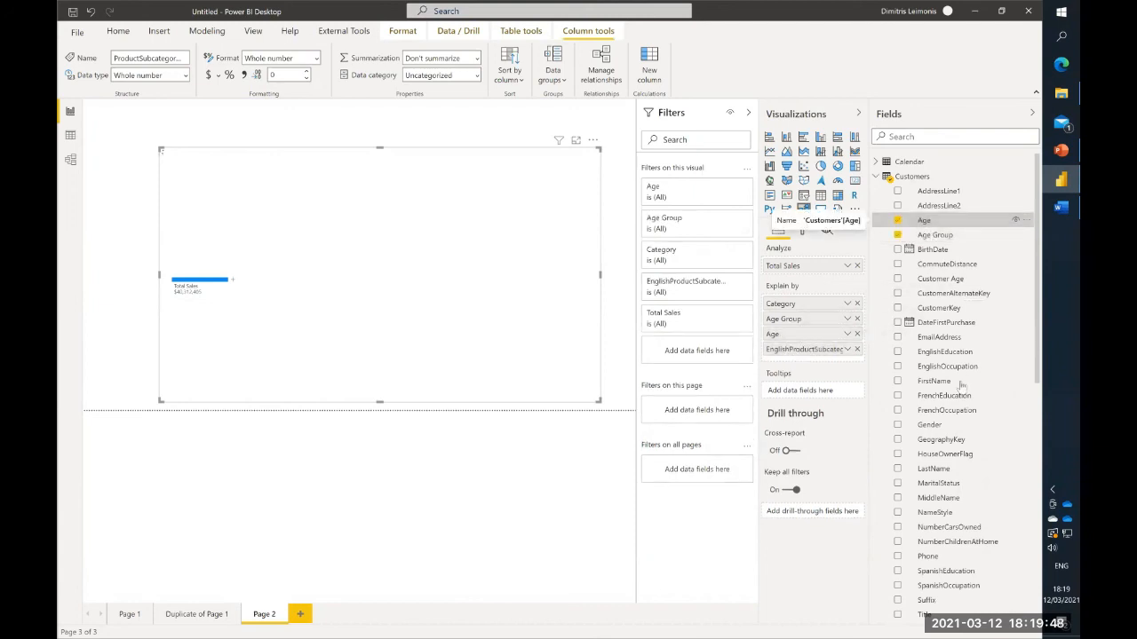
drag(929, 425, 800, 350)
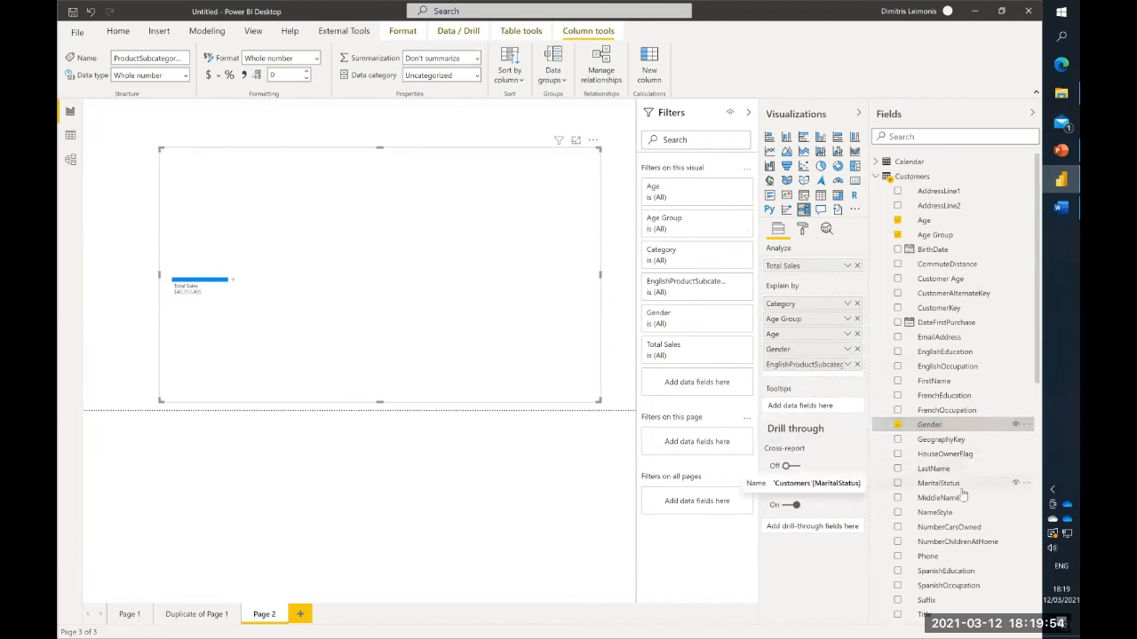
- Expand Total Sales by High value at each level, going through Bikes, gender F, Road Bikes and the 40 - 50 age group
click(232, 281)
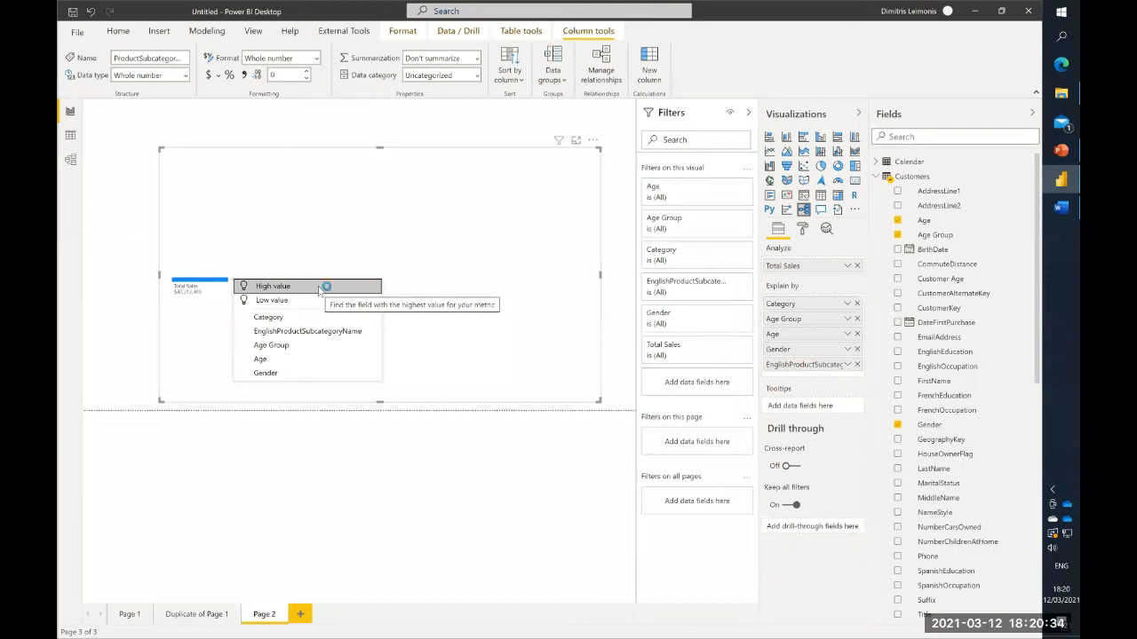
click(321, 291)
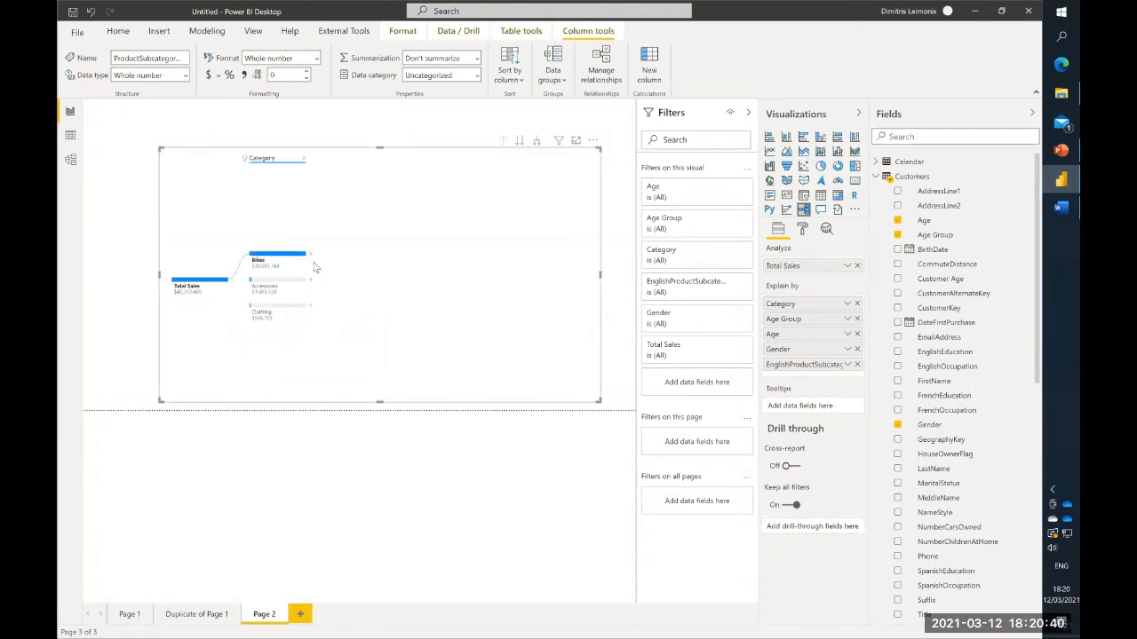
click(311, 258)
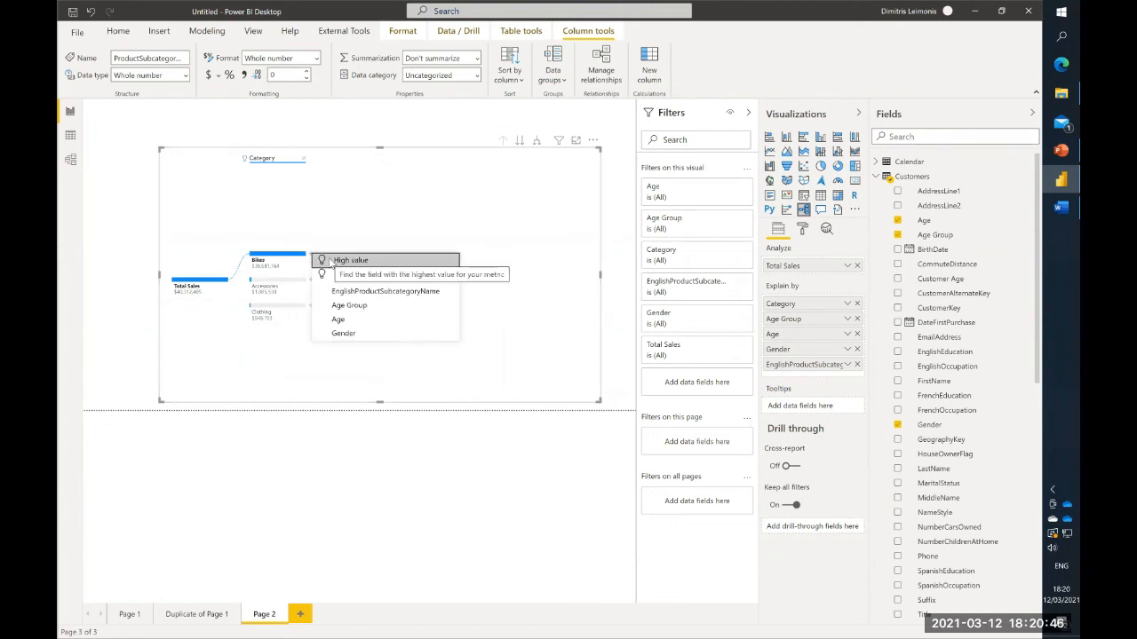
click(332, 264)
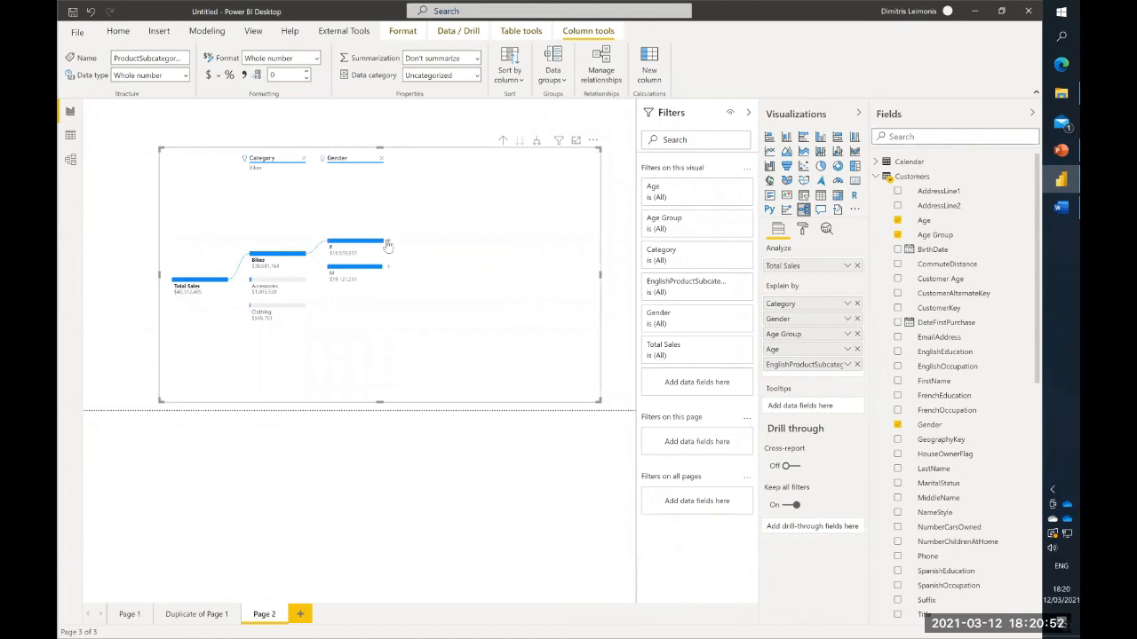
click(387, 244)
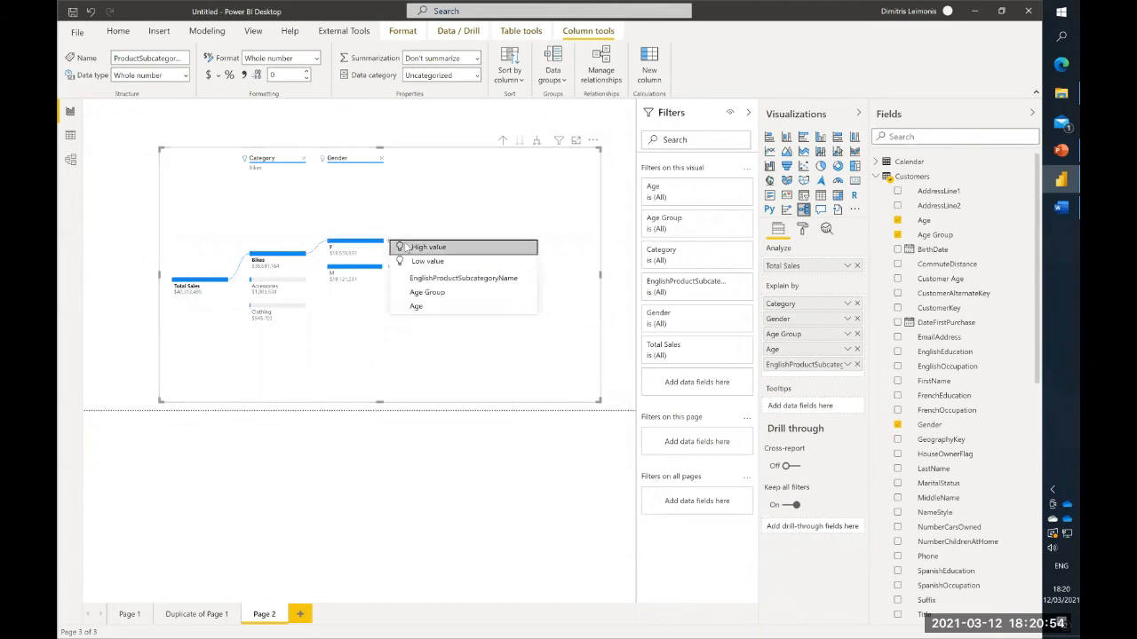
click(418, 247)
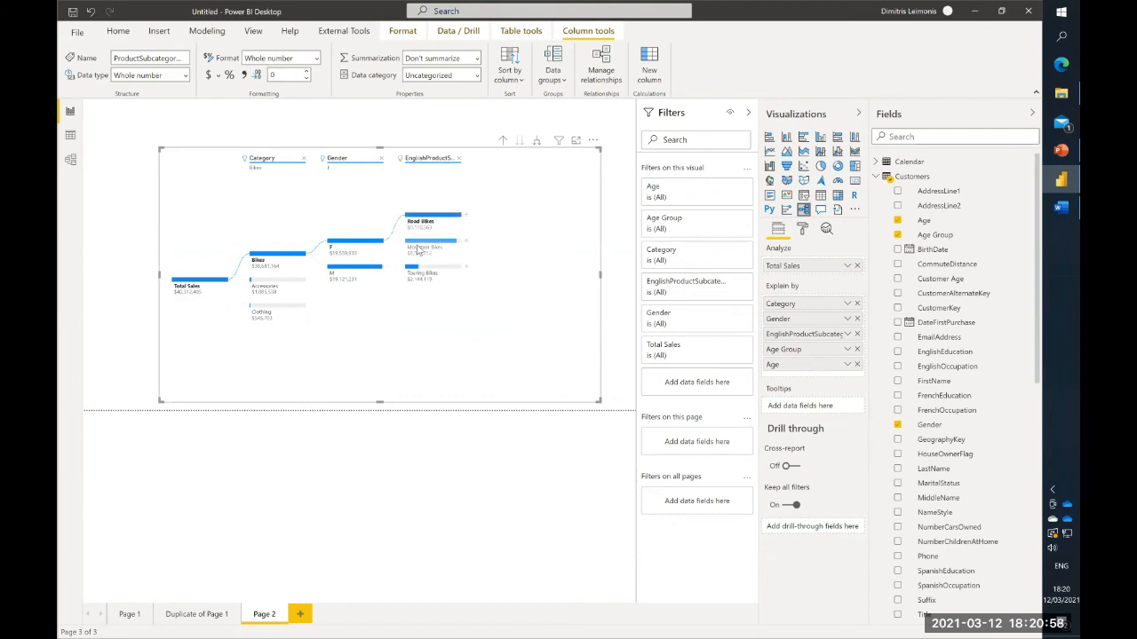
click(467, 218)
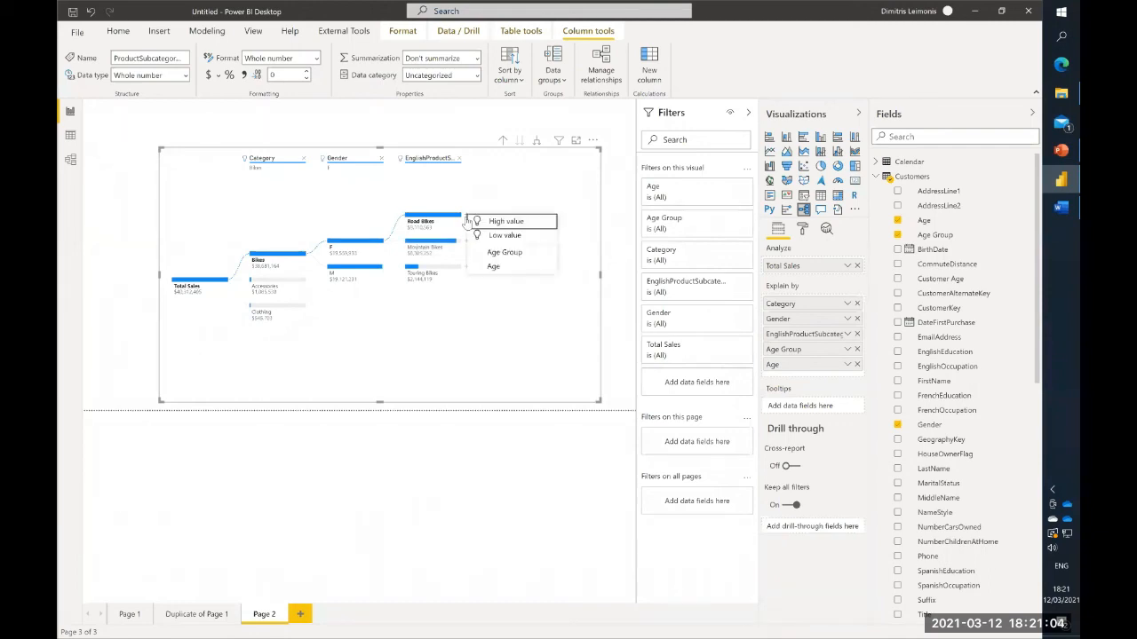
click(494, 223)
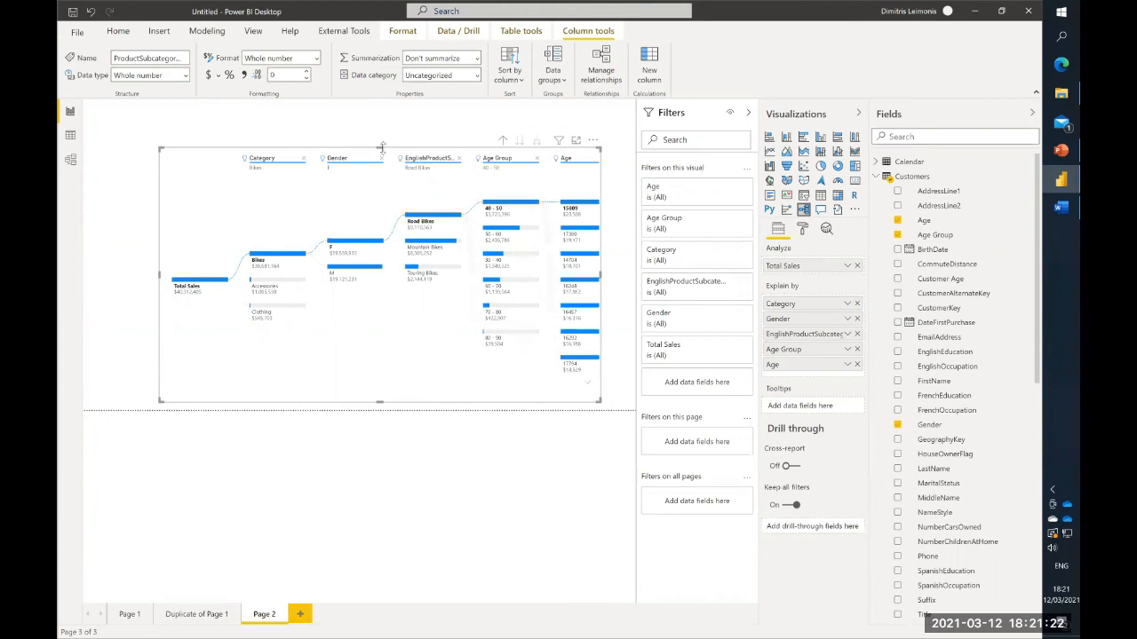
- Reduce the decomposition tree's height from above, and replace Age with MaritalStatus among its explaining fields, placed before Age Group
drag(381, 146, 390, 186)
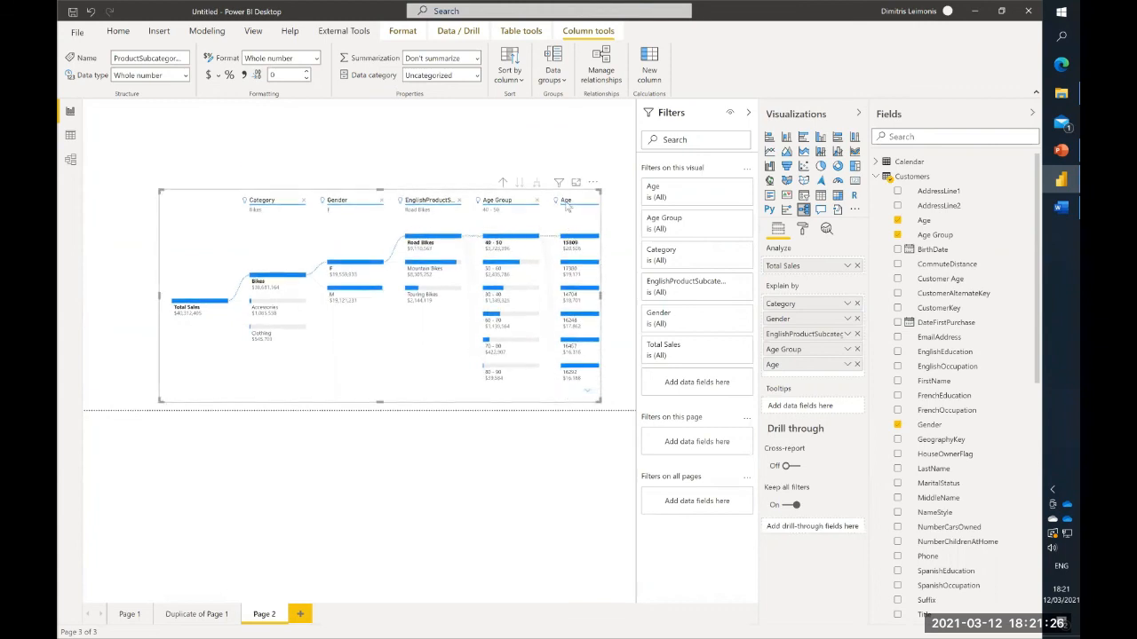
click(857, 365)
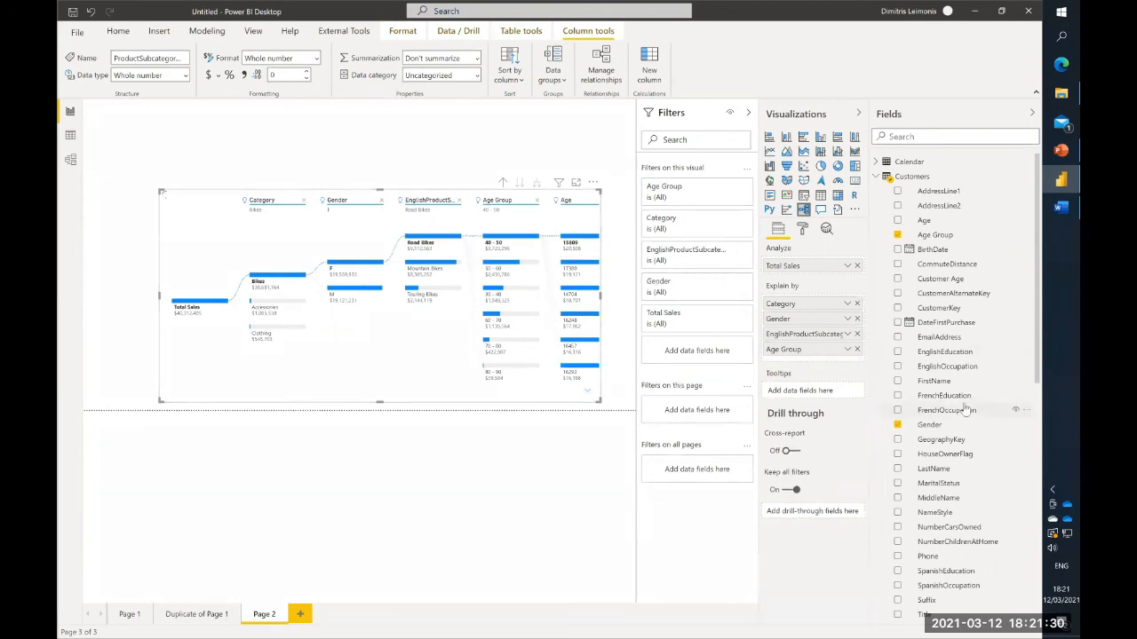
scroll(959, 391, down, 3)
drag(943, 364, 806, 357)
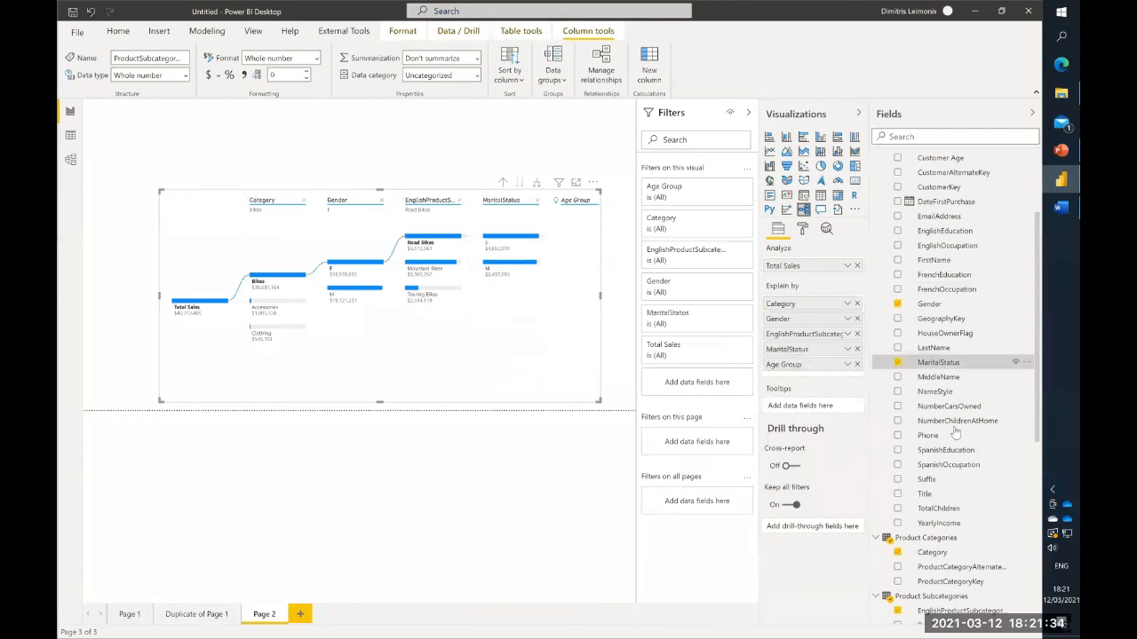
- Search the fields for "edu" and add EnglishEducation to the tree's explaining fields between MaritalStatus and Age Group
drag(880, 424, 957, 453)
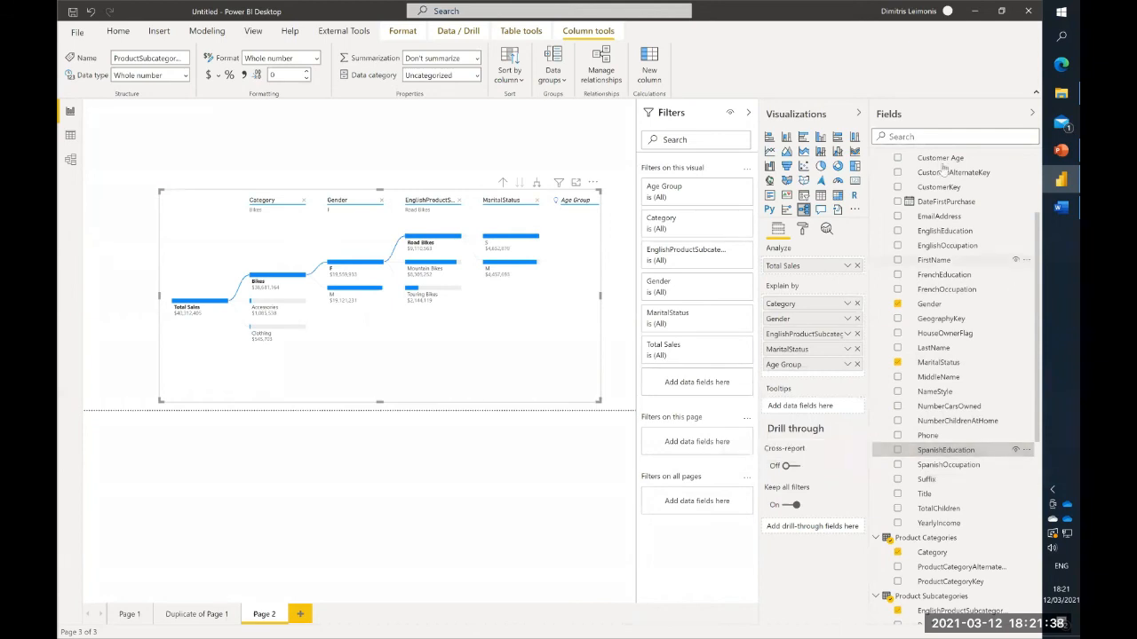
click(935, 138)
text(edu)
drag(945, 176, 798, 378)
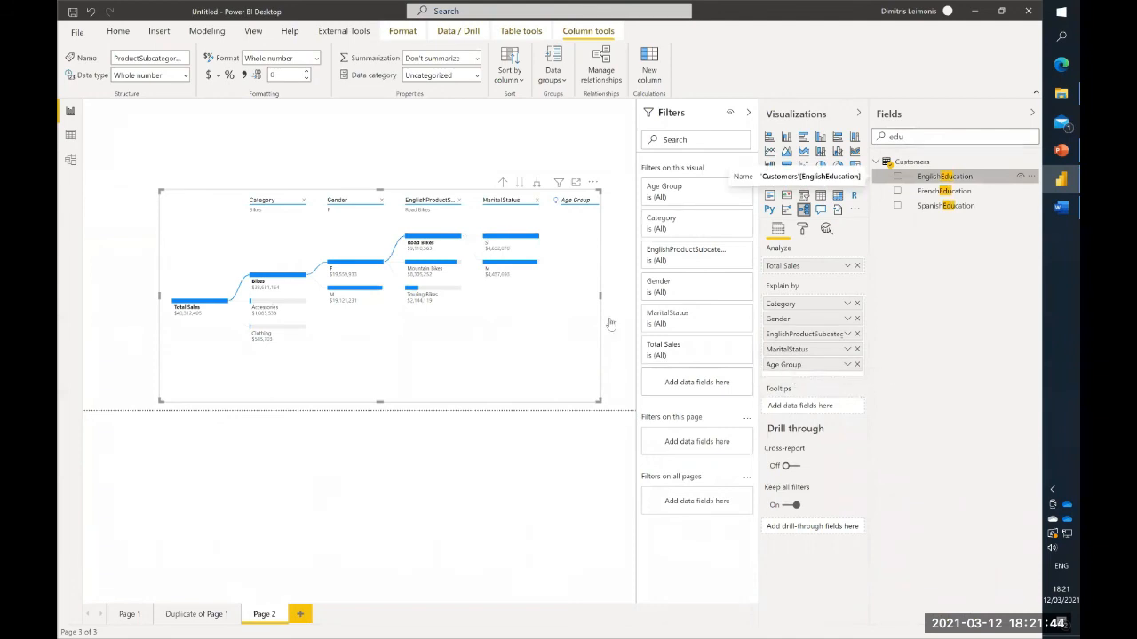
- Expand the marital status S branch into its education levels, and widen the decomposition tree to fit the EnglishEducation column
click(537, 238)
right_click(539, 238)
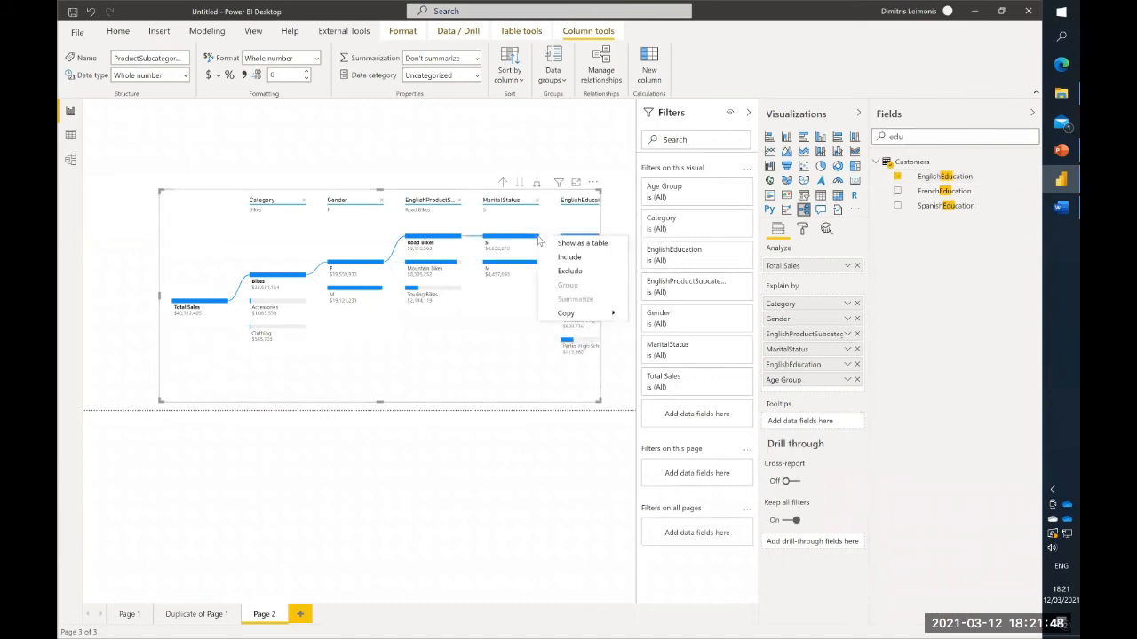
click(522, 315)
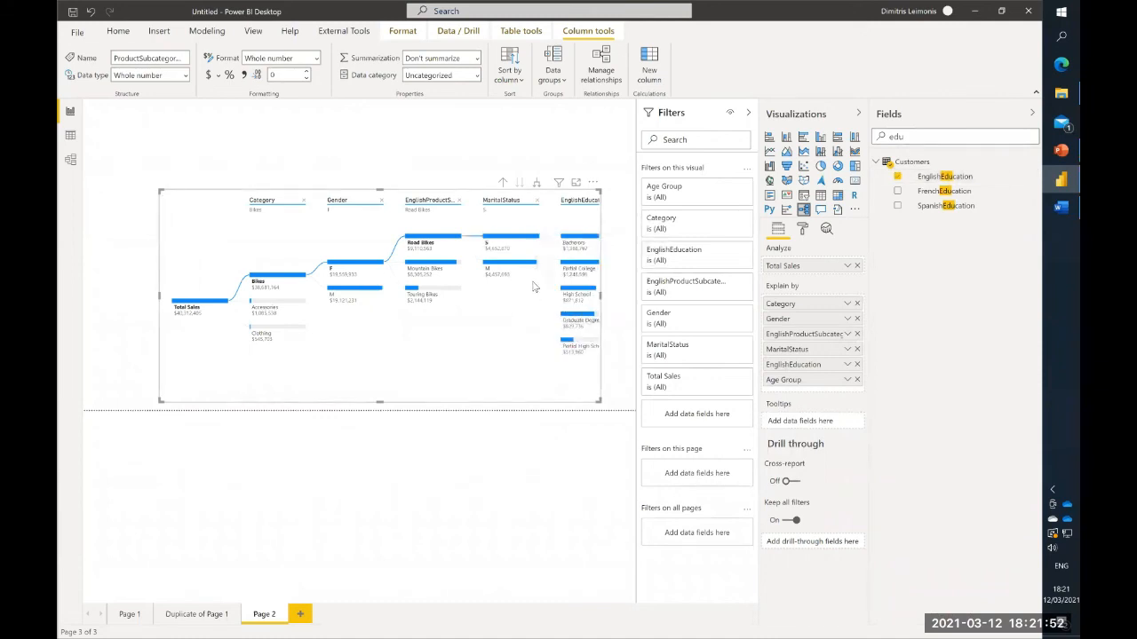
drag(601, 295, 620, 300)
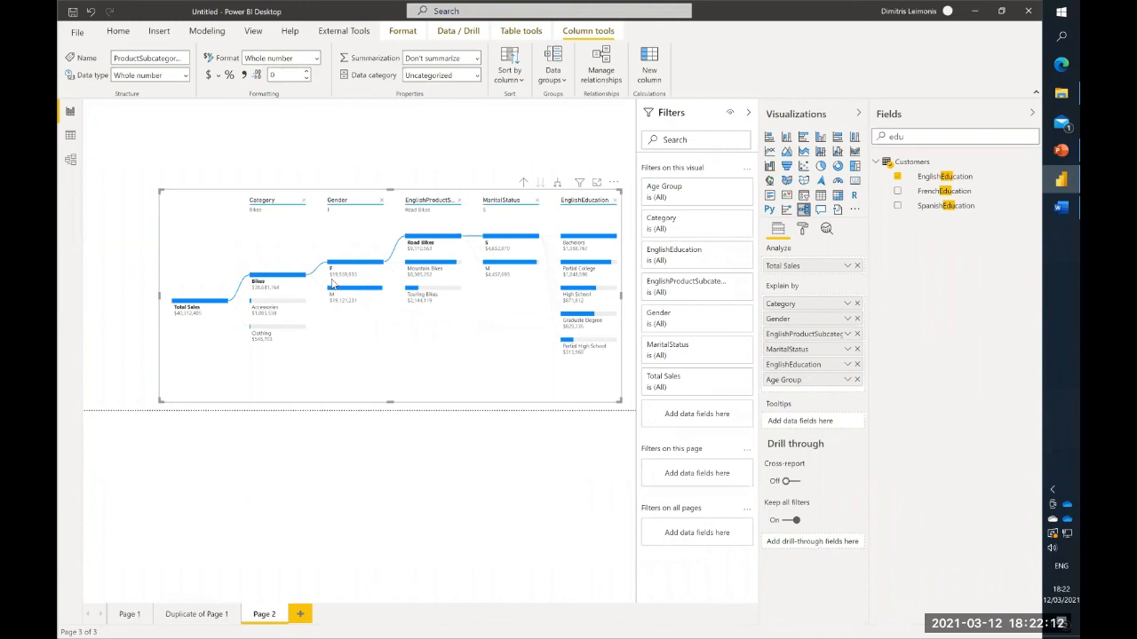
- Search the fields for "country", add SalesTerritoryCountry to Page 2 as a slicer, and shrink it to fit above the decomposition tree
double_click(910, 136)
text(countr)
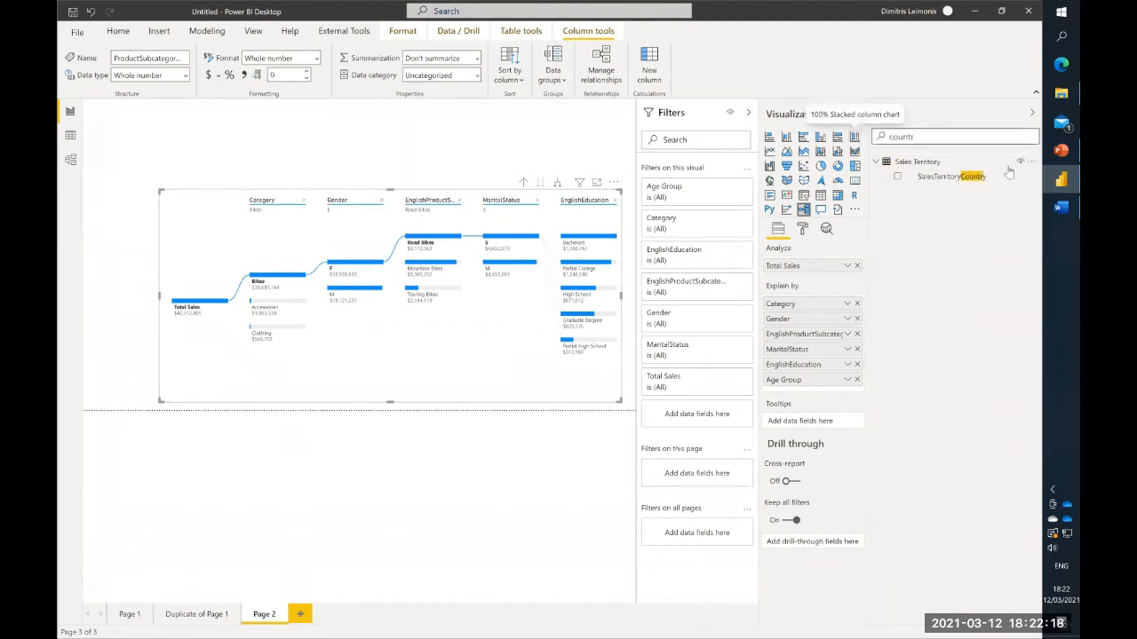
text(y)
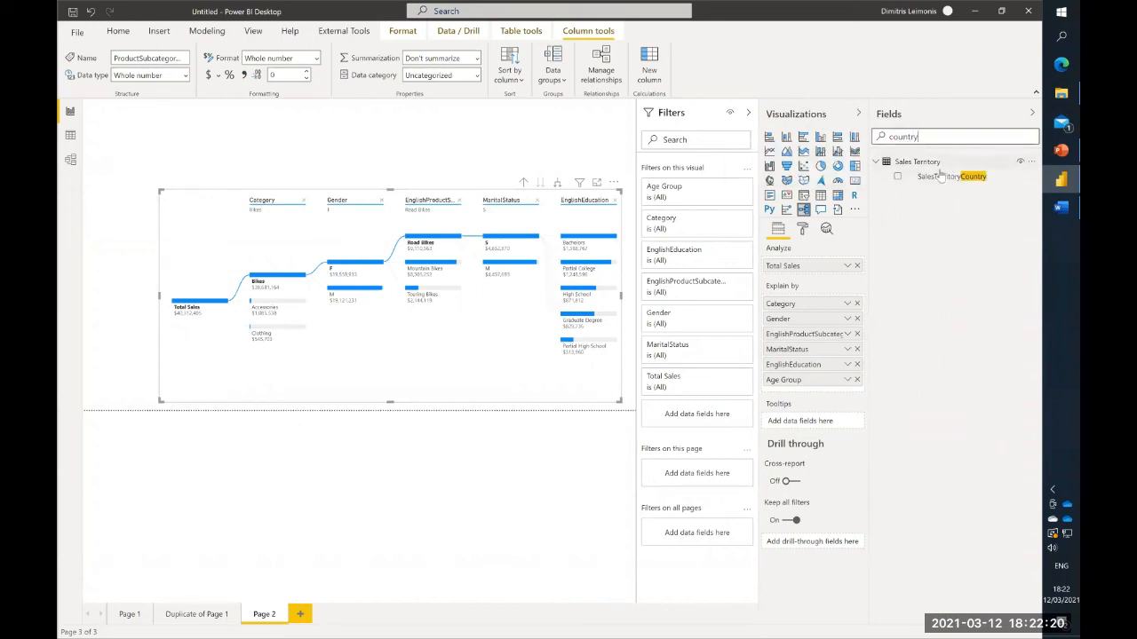
drag(935, 184, 486, 132)
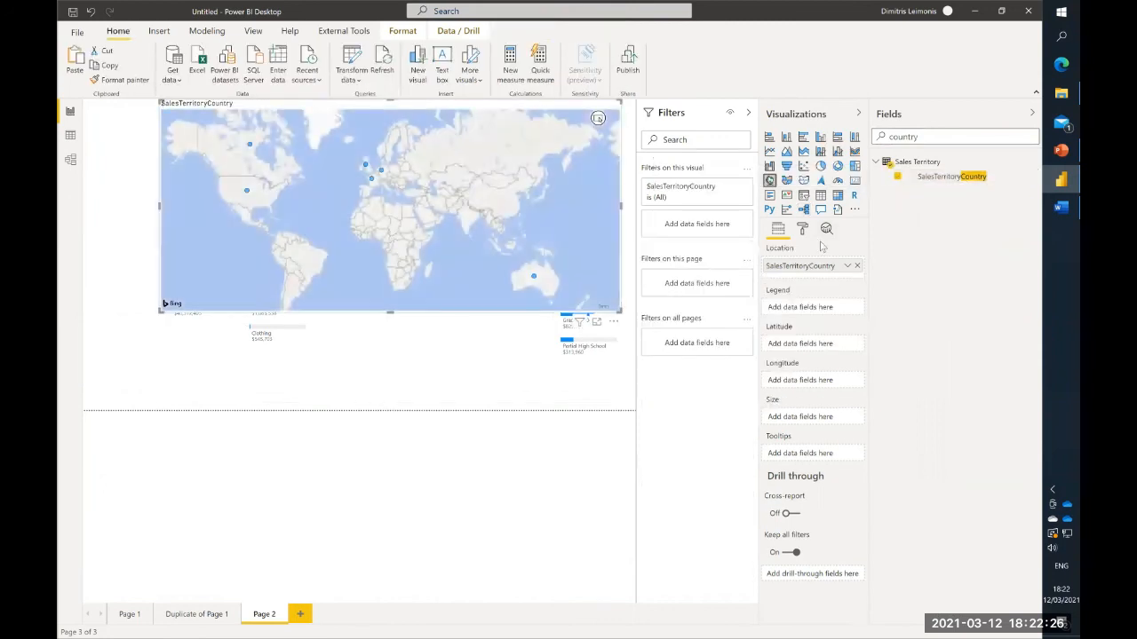
click(804, 196)
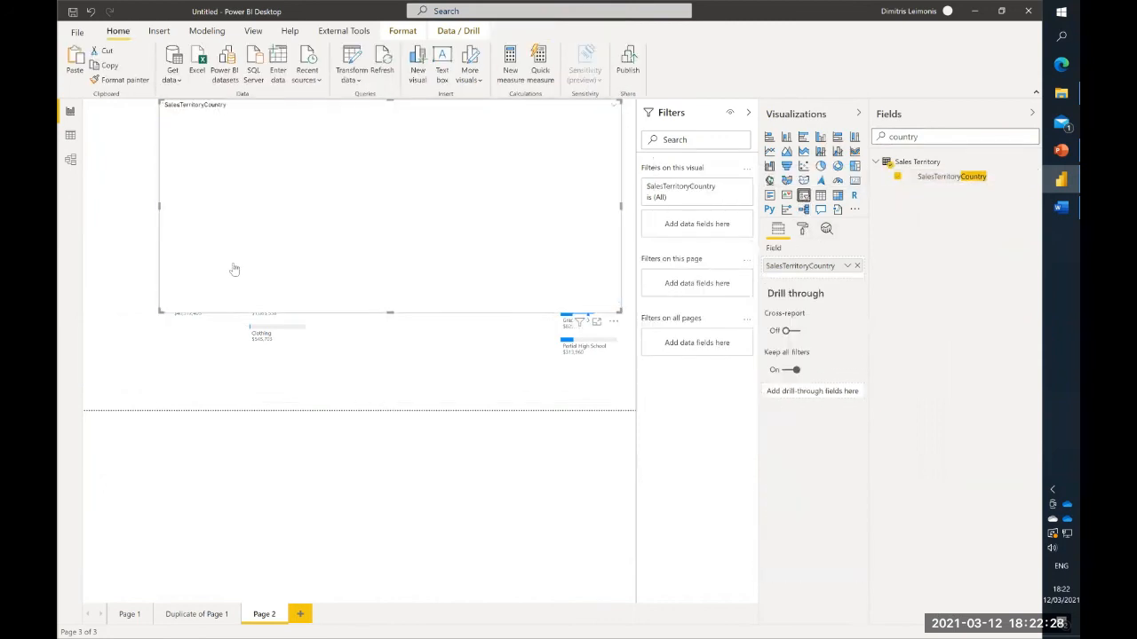
drag(160, 311, 436, 180)
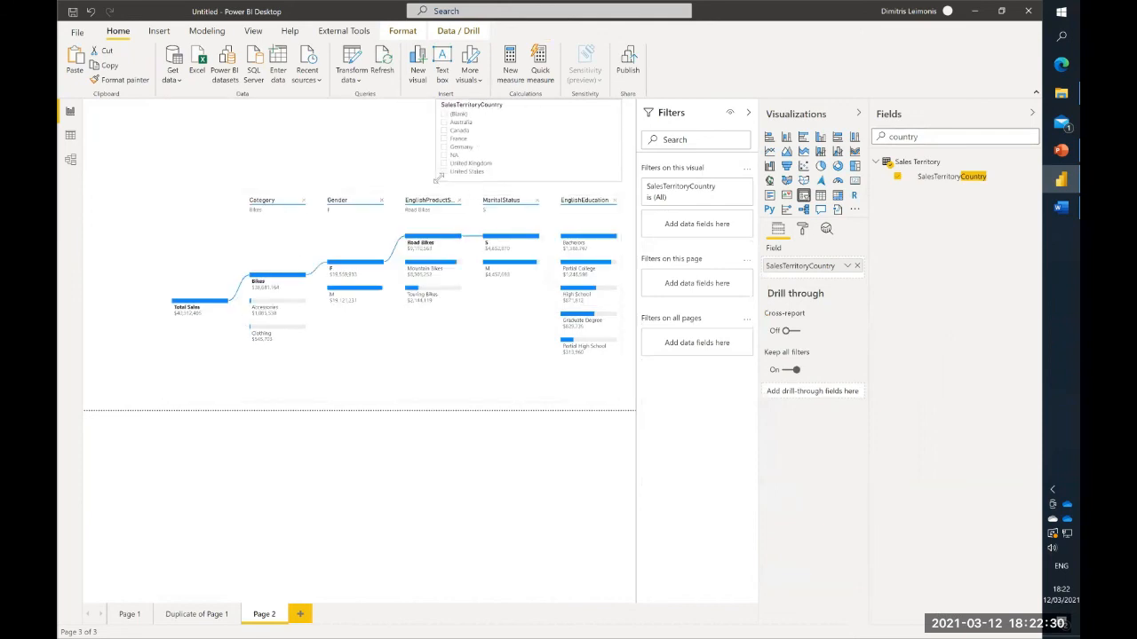
- Filter the decomposition tree by Canada, Australia and Germany in turn with the SalesTerritoryCountry slicer to compare the branches
click(444, 131)
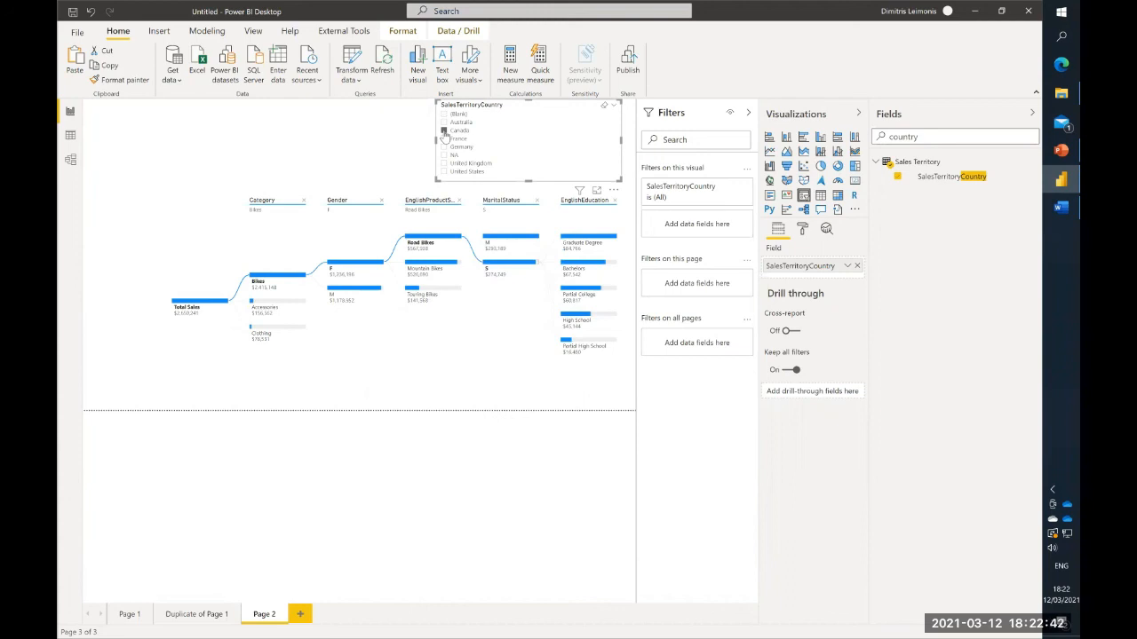
click(444, 122)
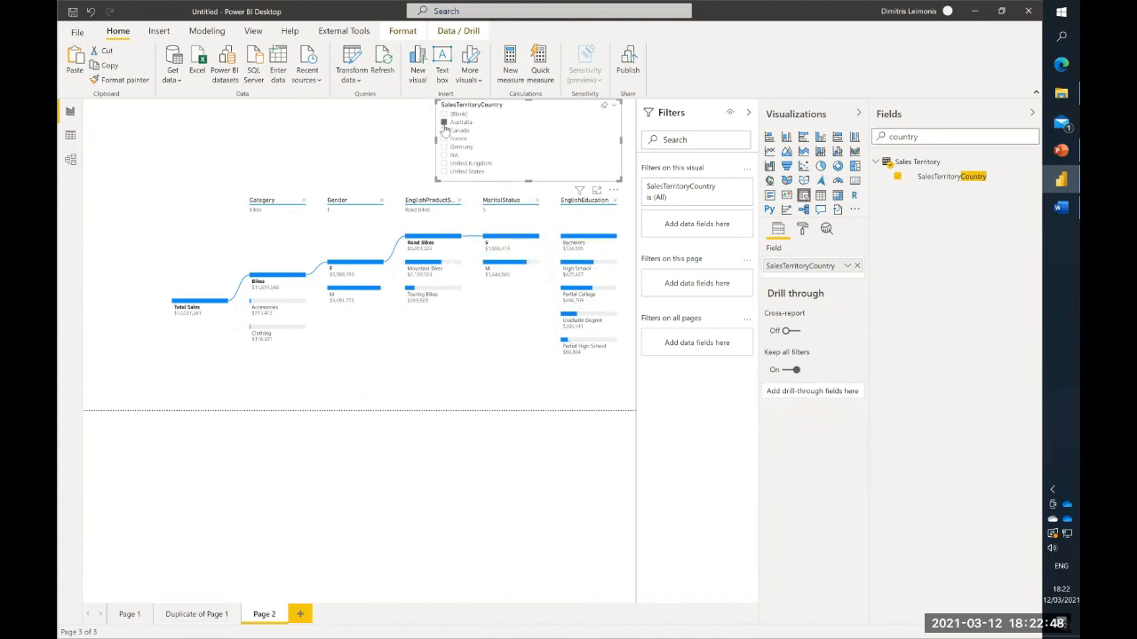
click(444, 148)
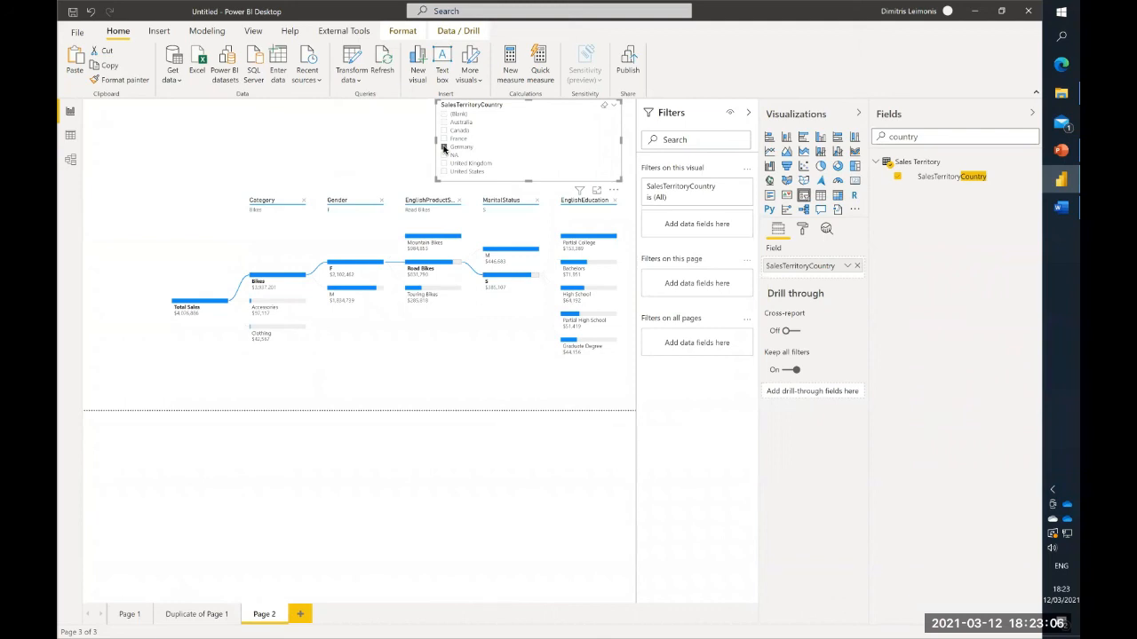
click(443, 148)
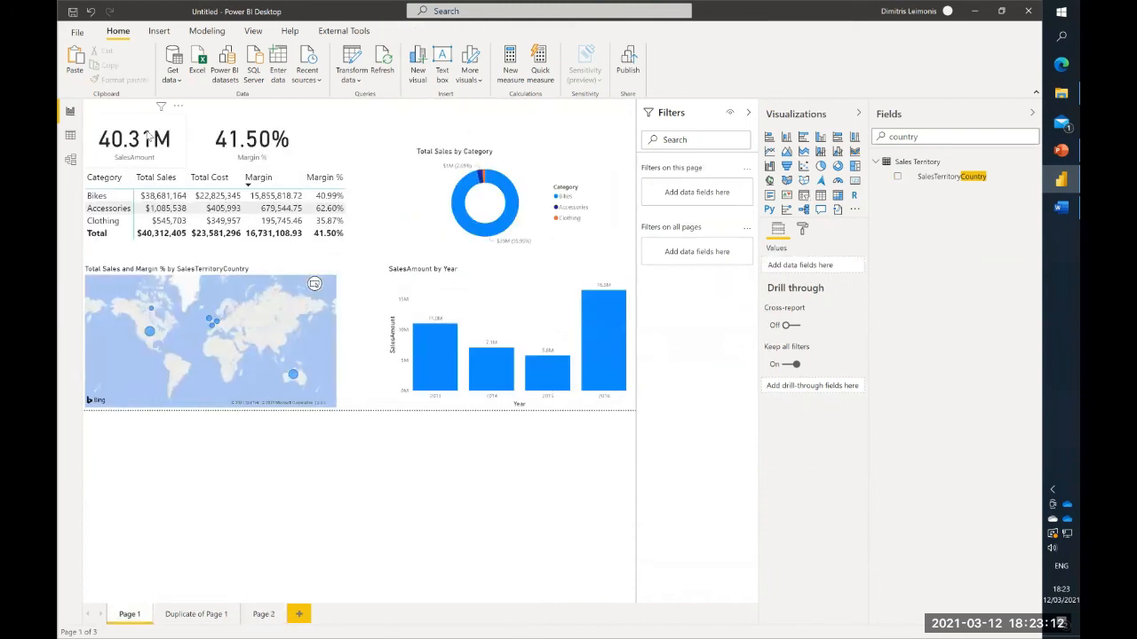
- Copy the SalesAmount and Margin % cards from Page 1 and paste them onto Page 2
click(151, 139)
ctrl+click(240, 137)
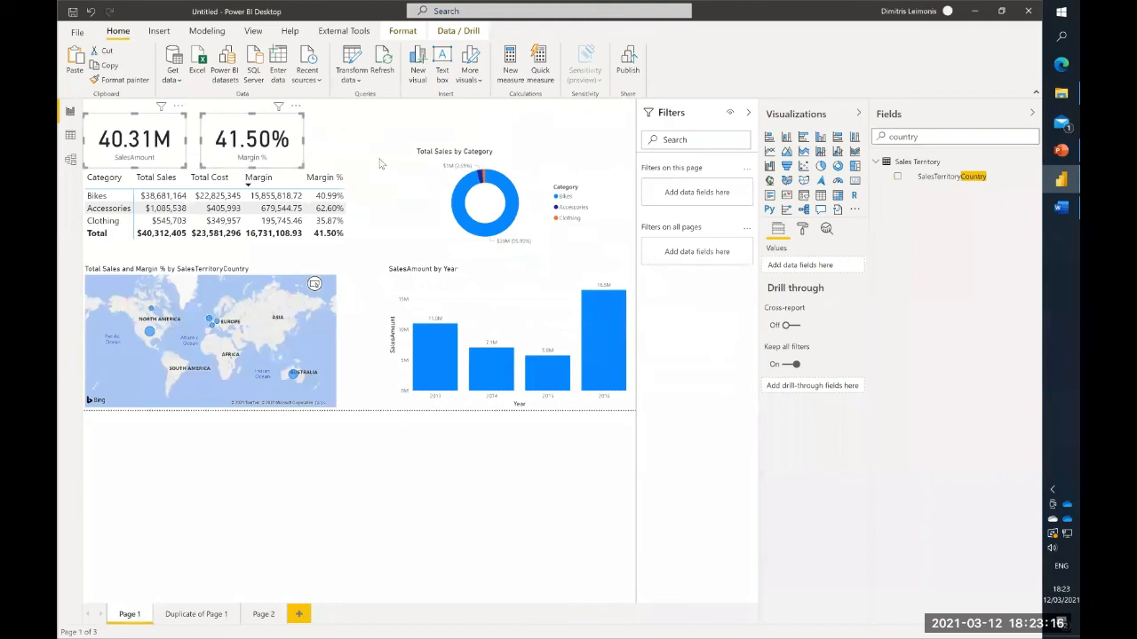
click(271, 615)
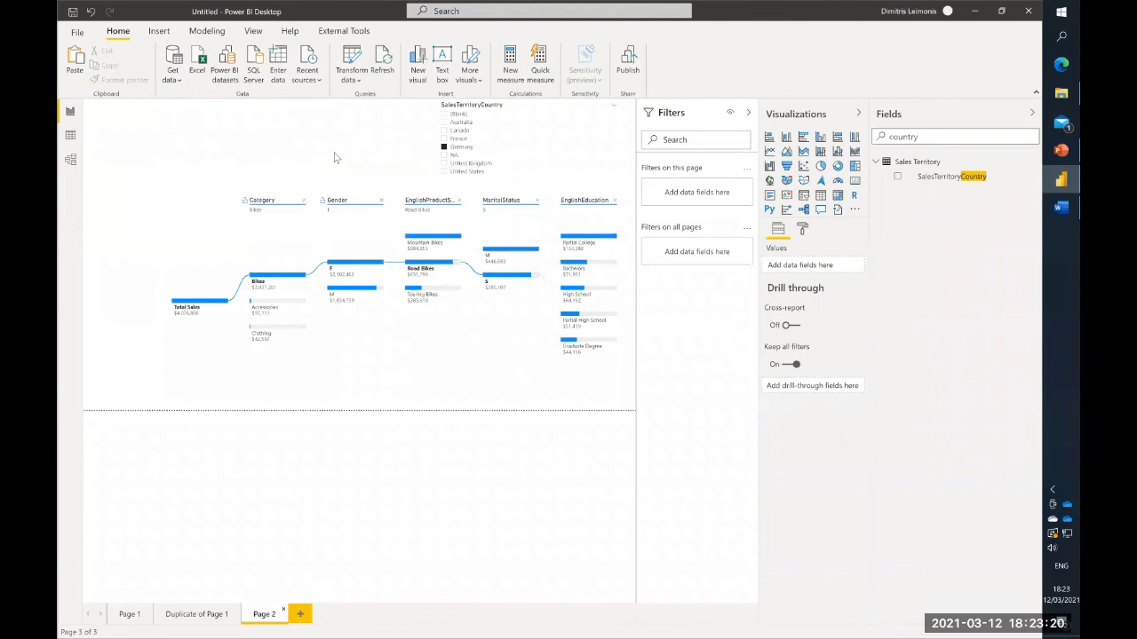
key(ctrl+v)
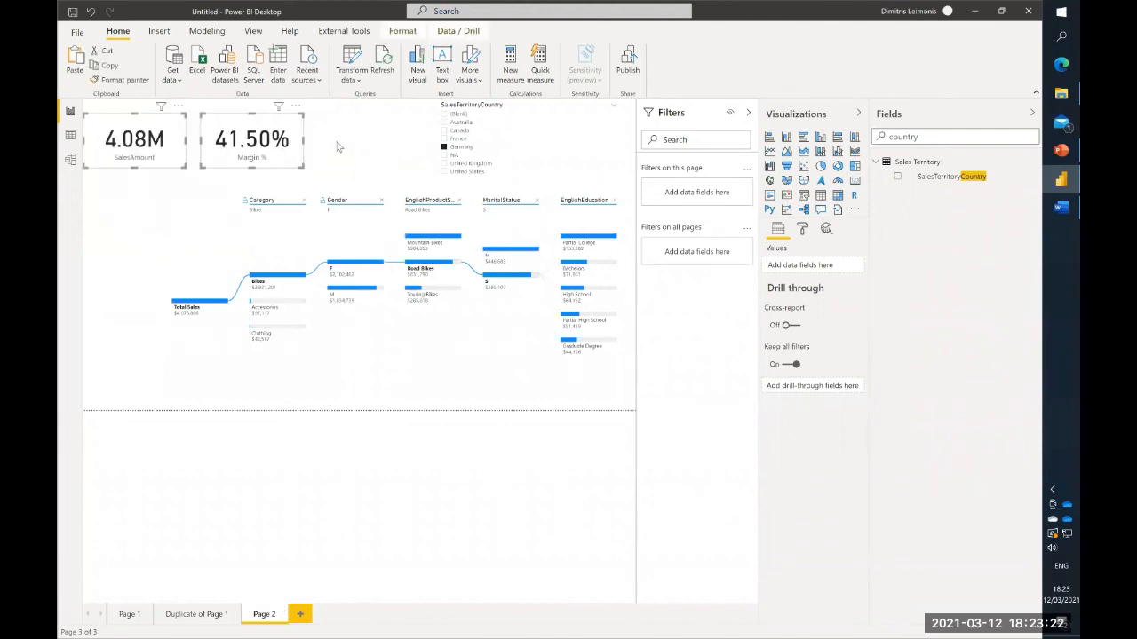
click(337, 146)
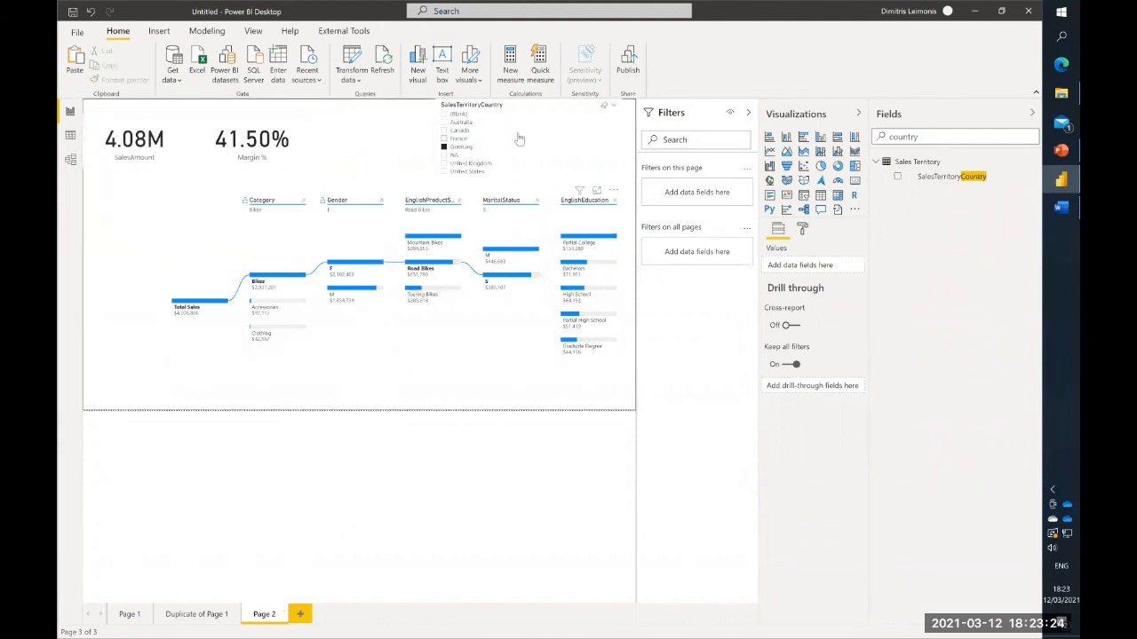
- Change the SalesTerritoryCountry slicer to a dropdown and reduce its height so it sits compactly above the tree
click(614, 106)
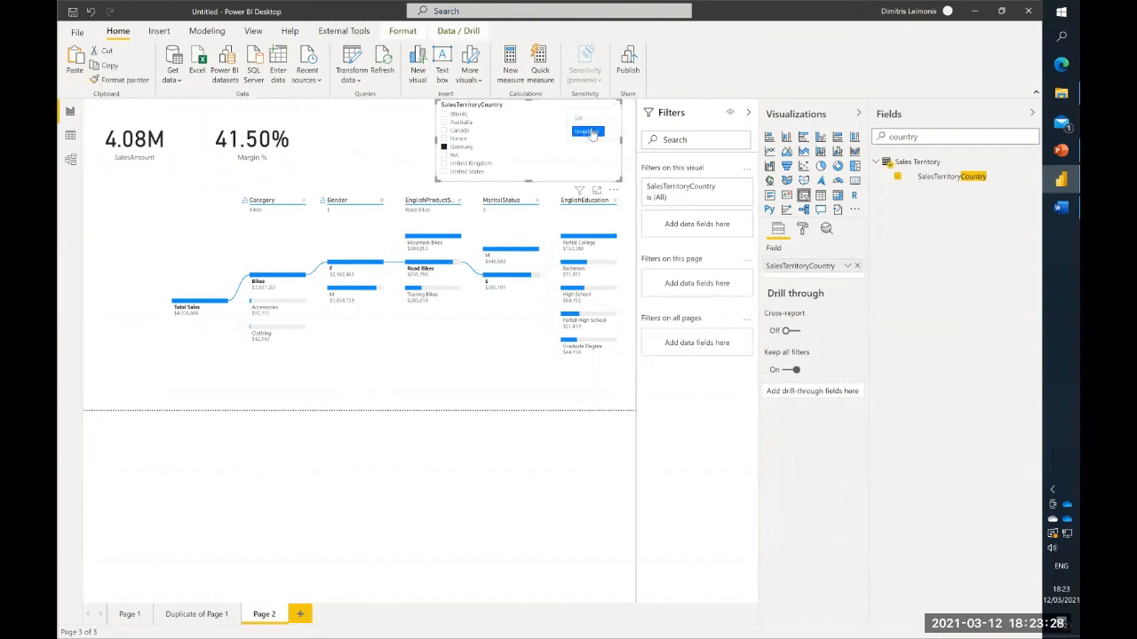
click(590, 131)
drag(524, 184, 536, 129)
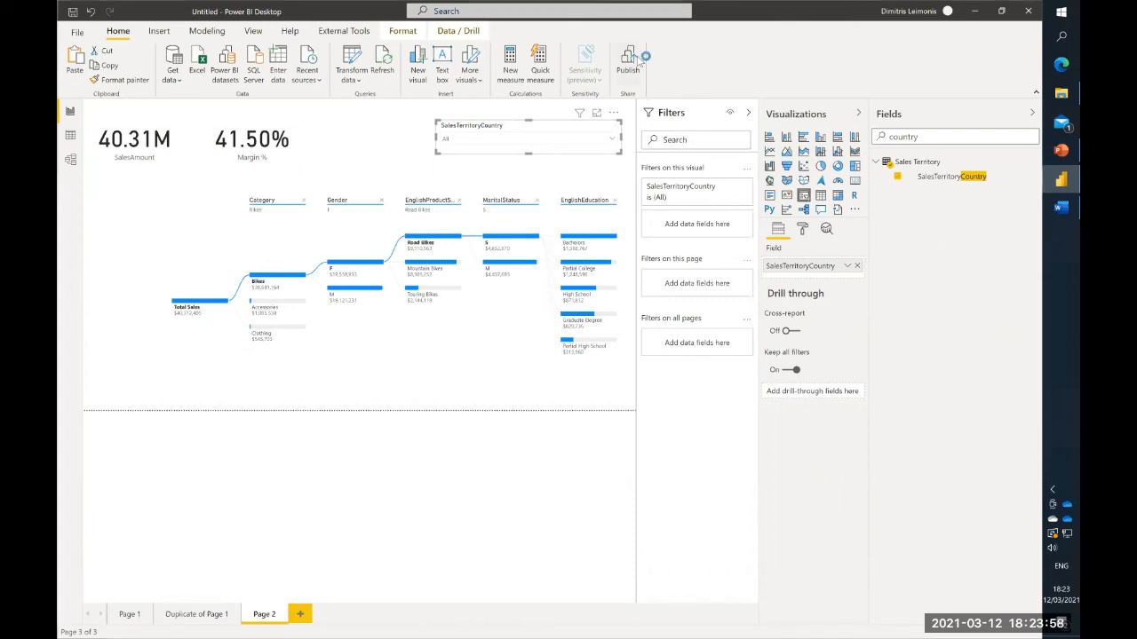
- Save the report for publishing as "demo" in the PBI Webinar 12Mar2021 folder on the Desktop
click(610, 346)
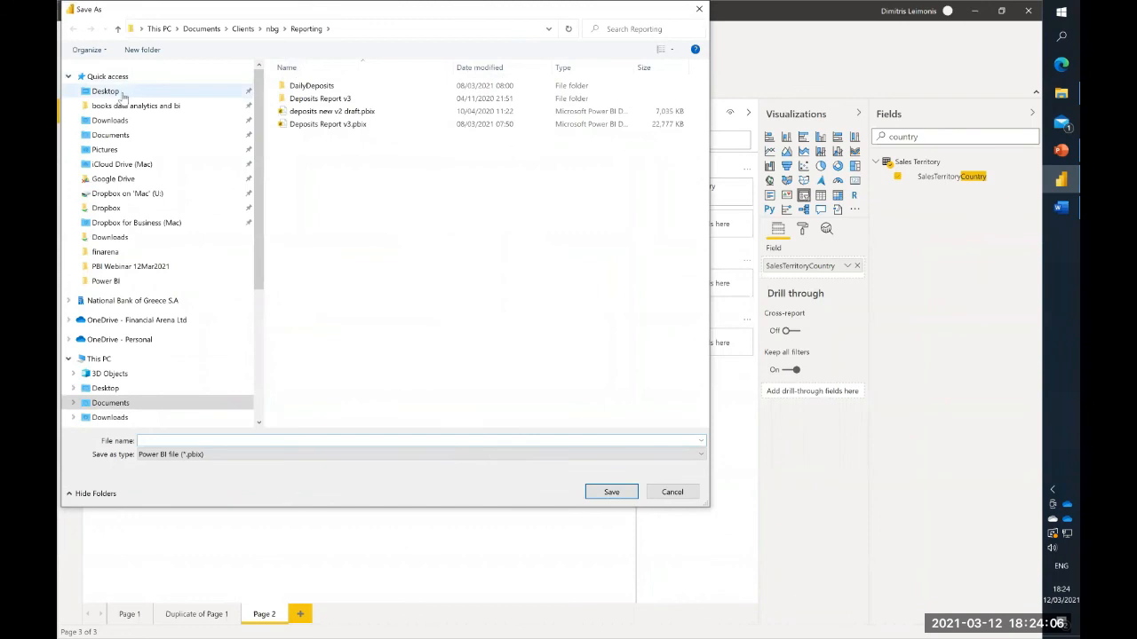
click(123, 92)
click(342, 138)
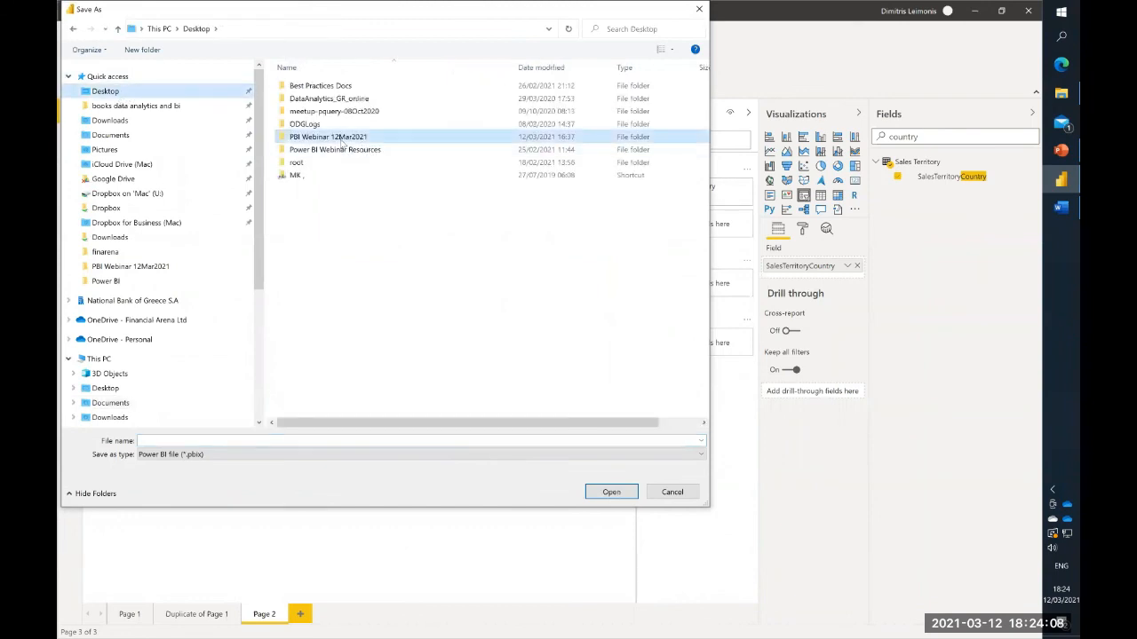
double_click(342, 139)
click(253, 438)
text(demo)
key(Return)
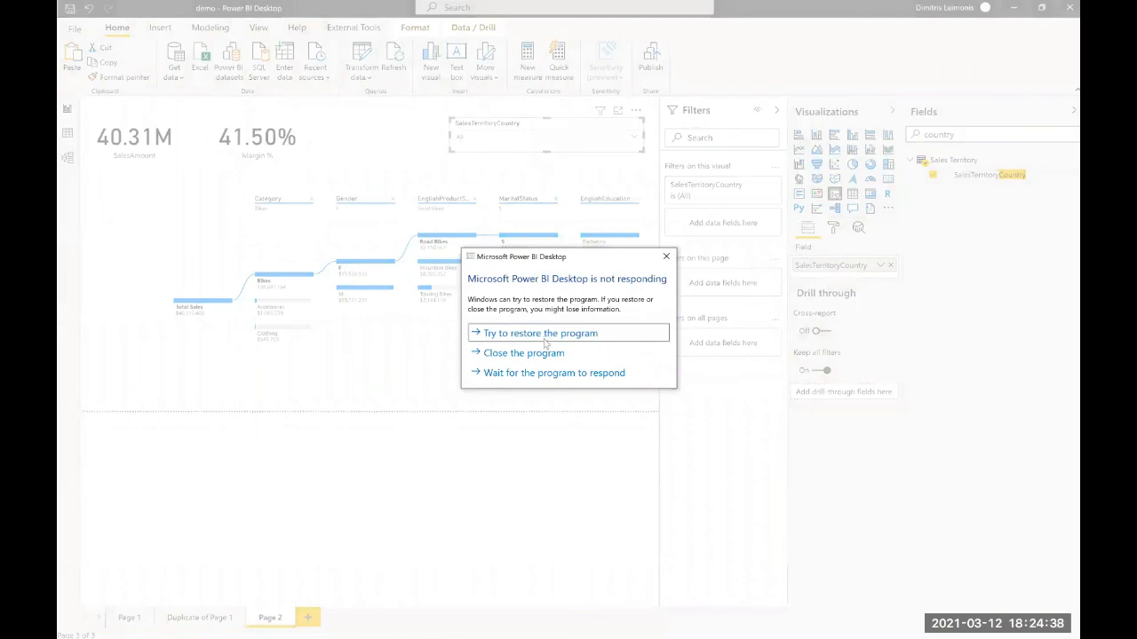
- Keep waiting for the program to respond and publish the demo report to My workspace
click(547, 372)
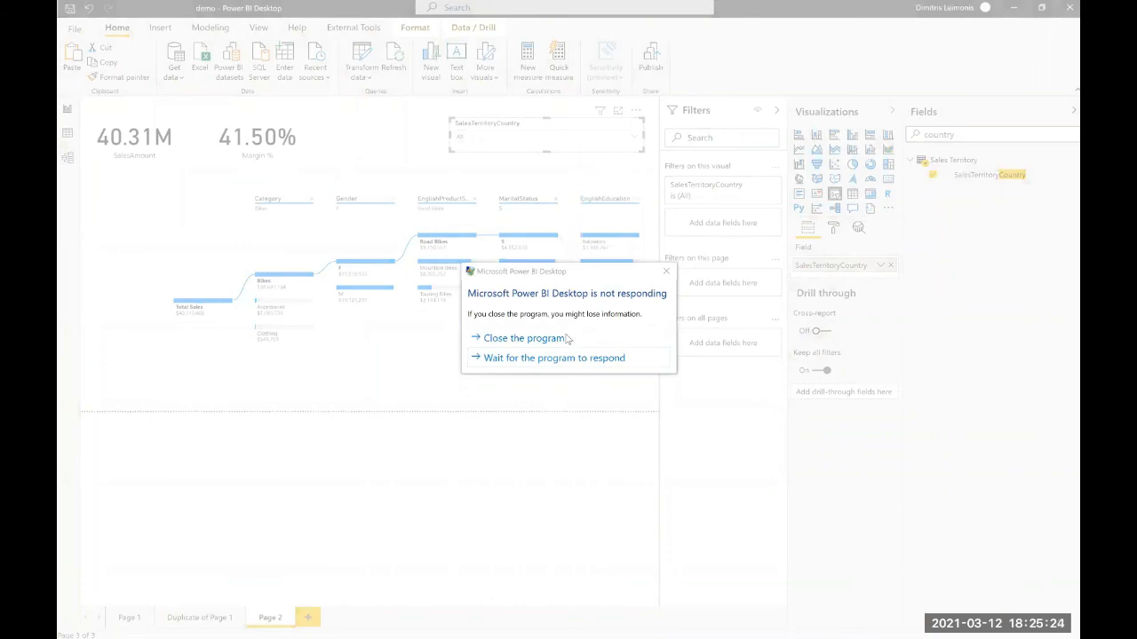
click(547, 359)
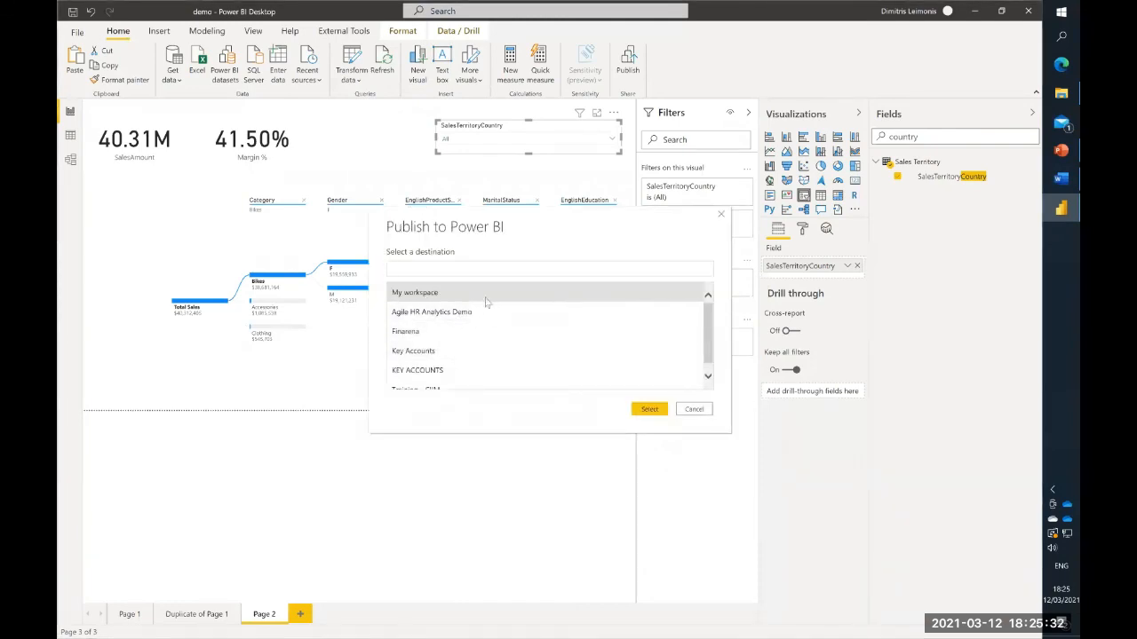
click(647, 409)
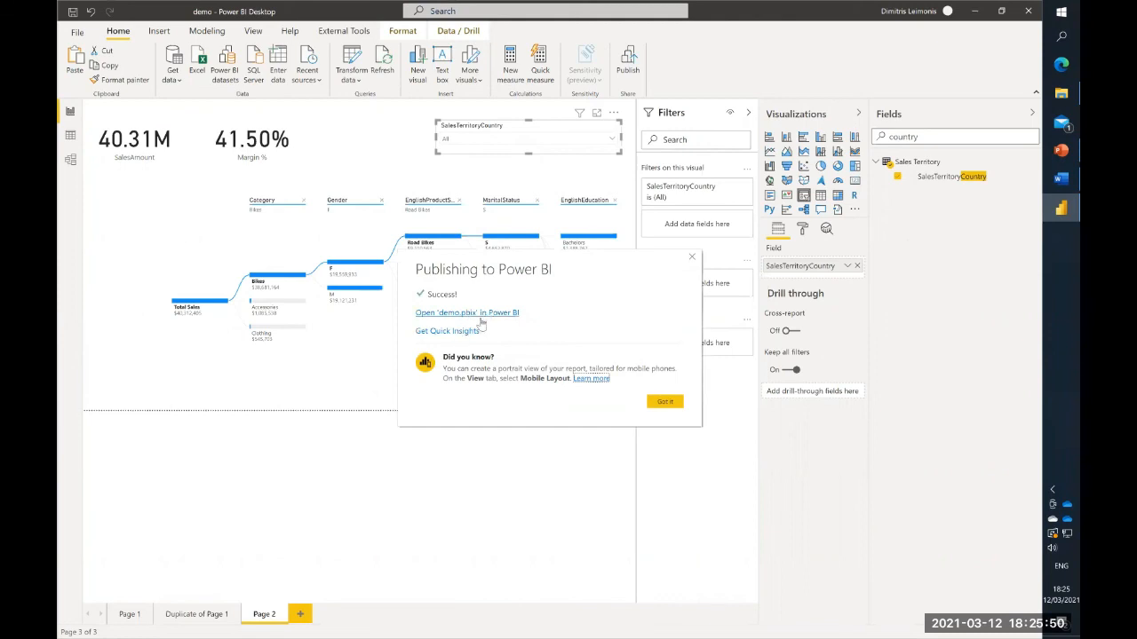
- Open the published demo report in the Power BI service in the browser and display its Page 1
click(488, 313)
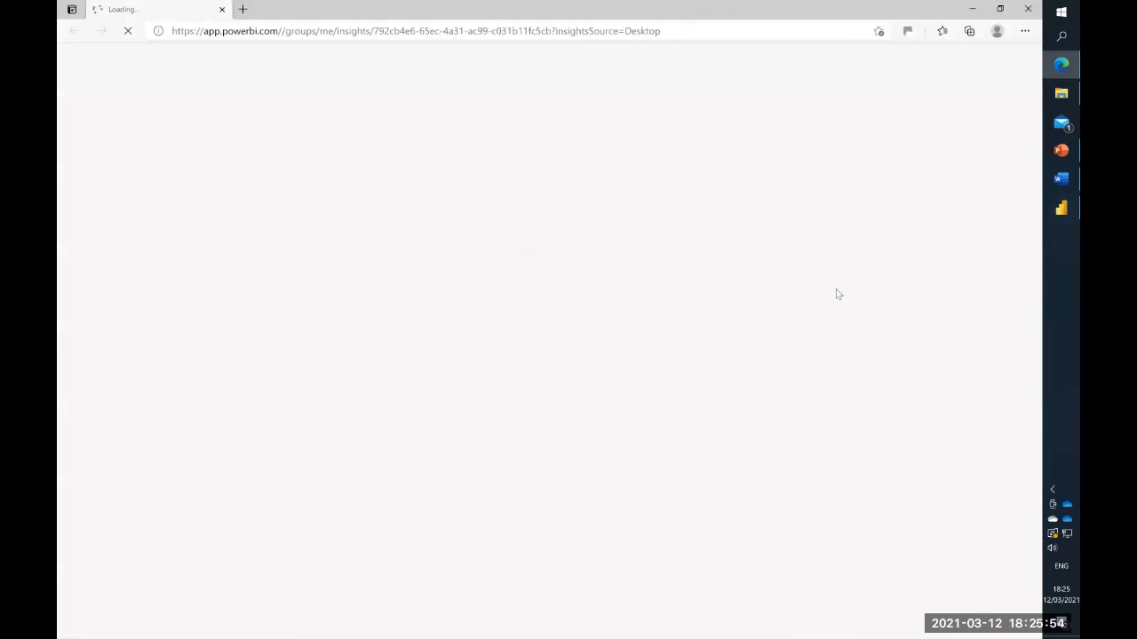
click(1063, 213)
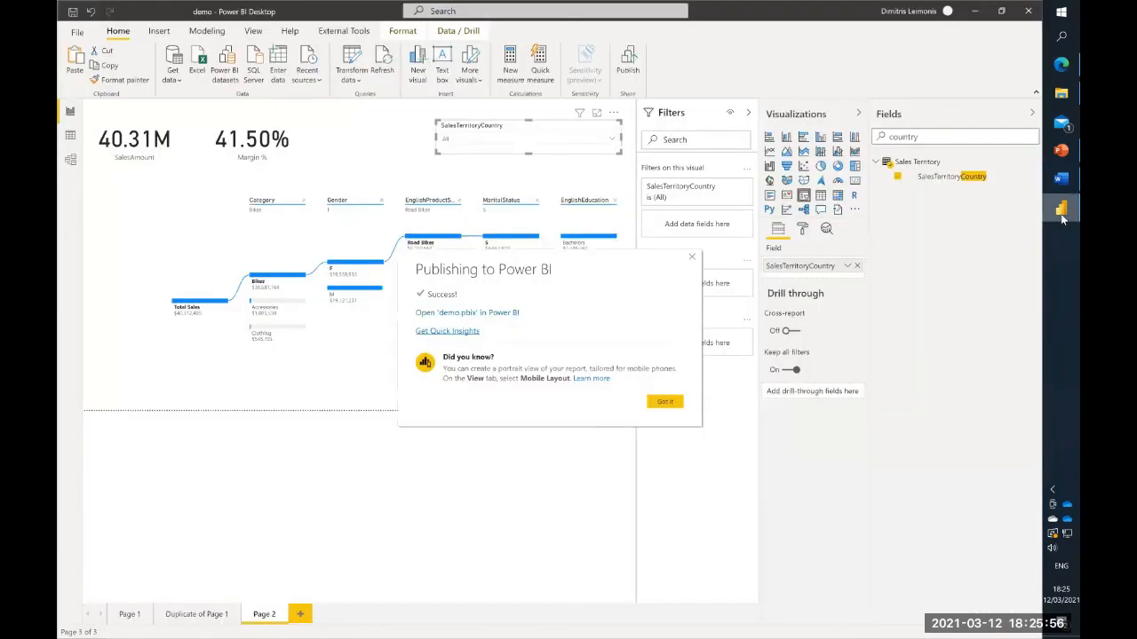
click(489, 316)
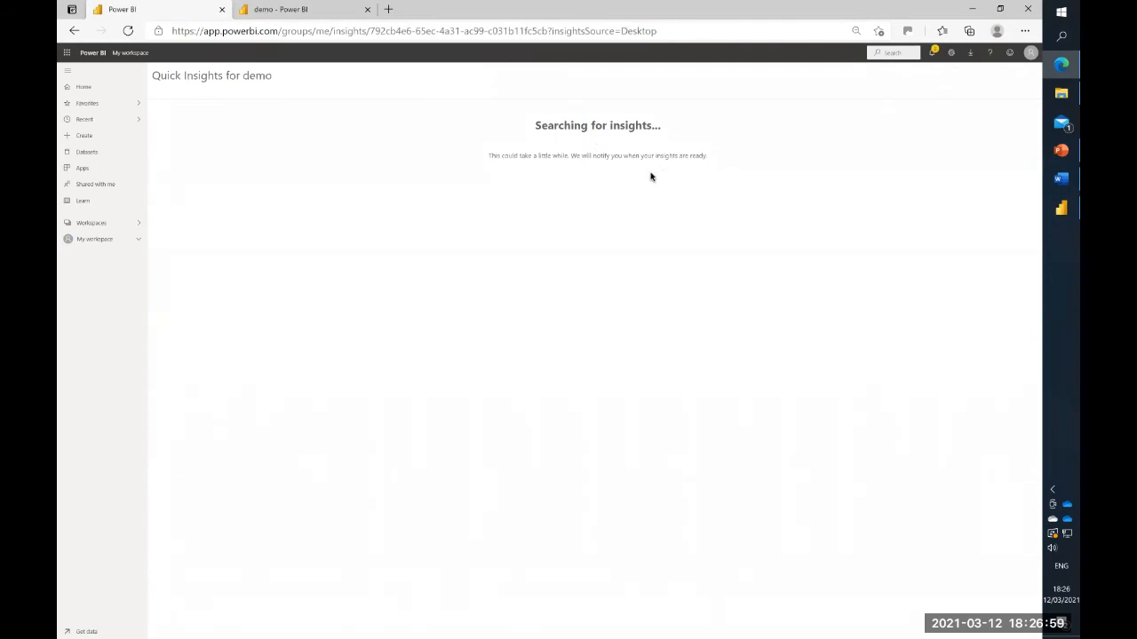
click(305, 11)
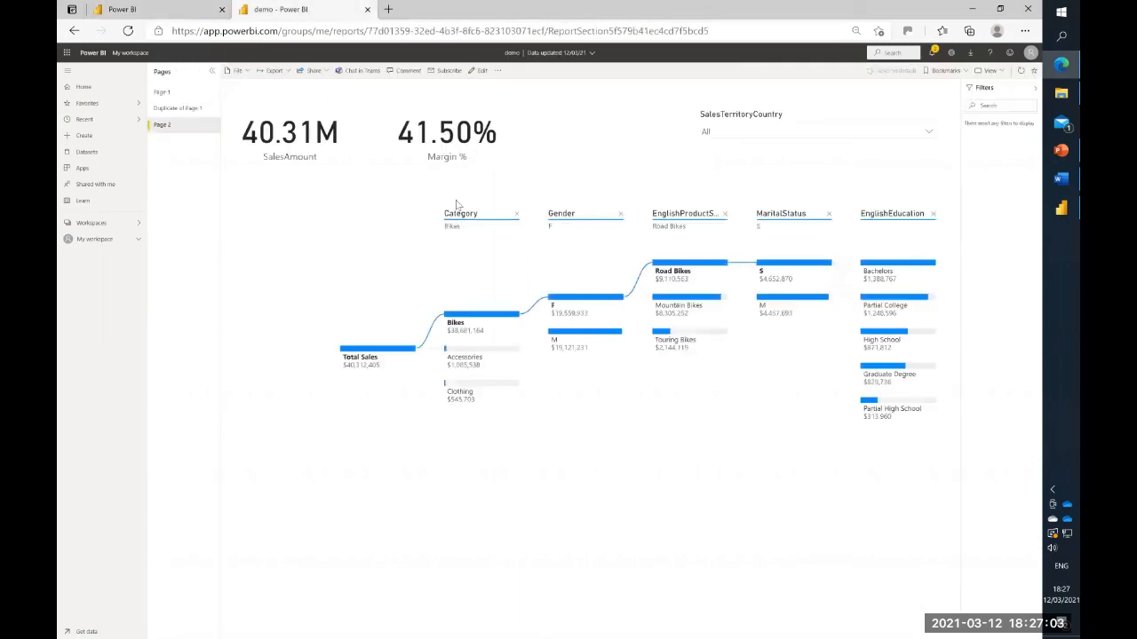
click(164, 94)
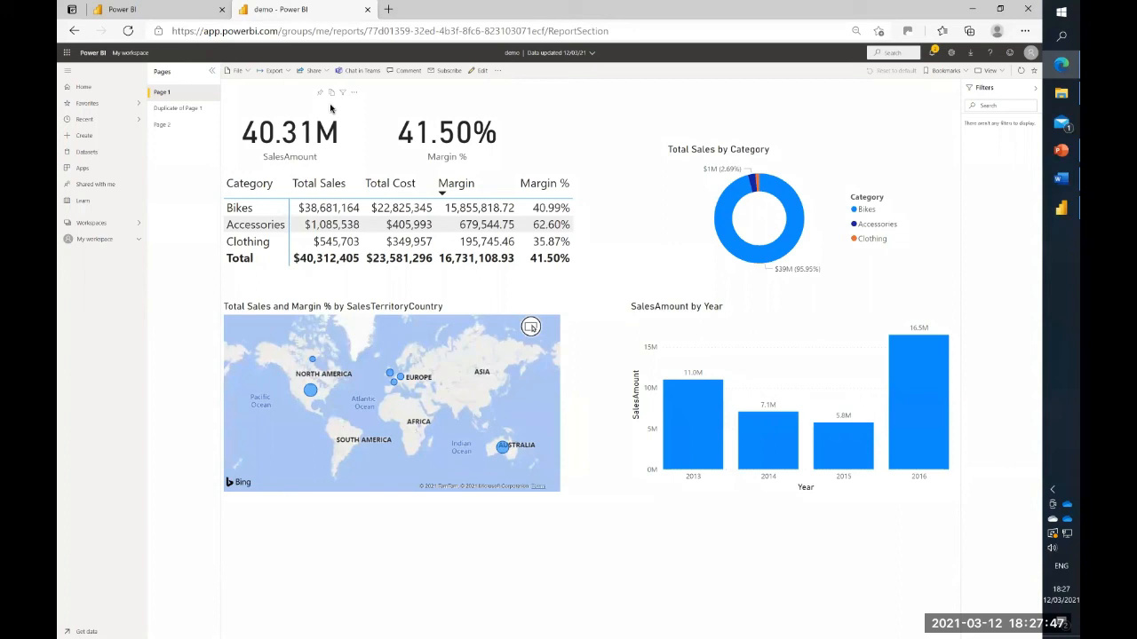
- Share the demo report by granting access to a recipient's e-mail address, going over the recipient permissions before sending
click(313, 71)
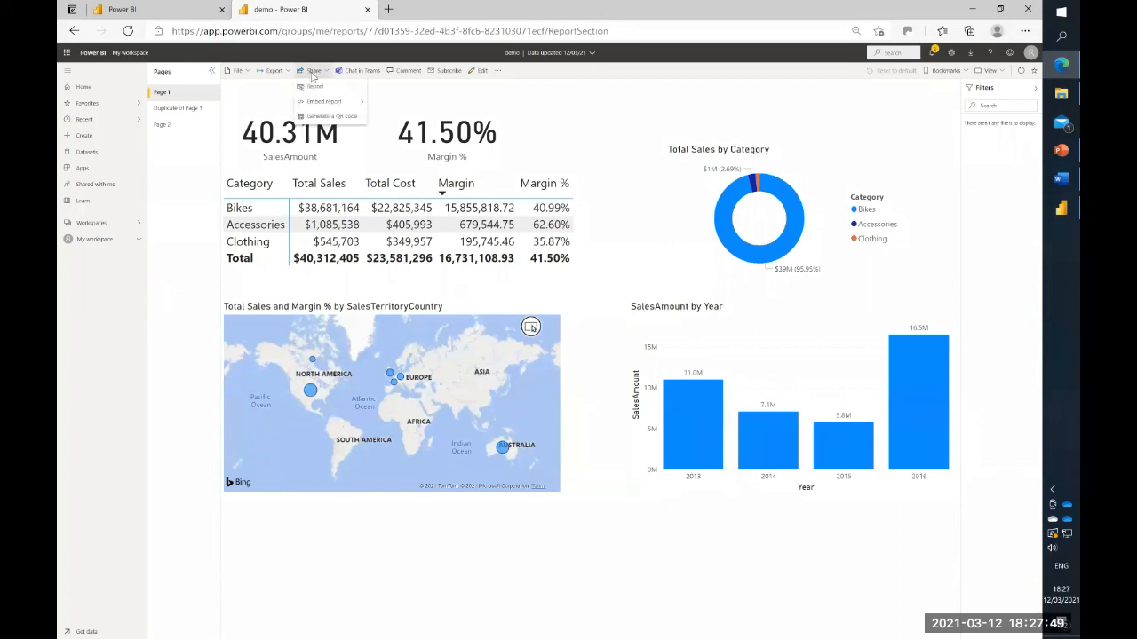
click(318, 88)
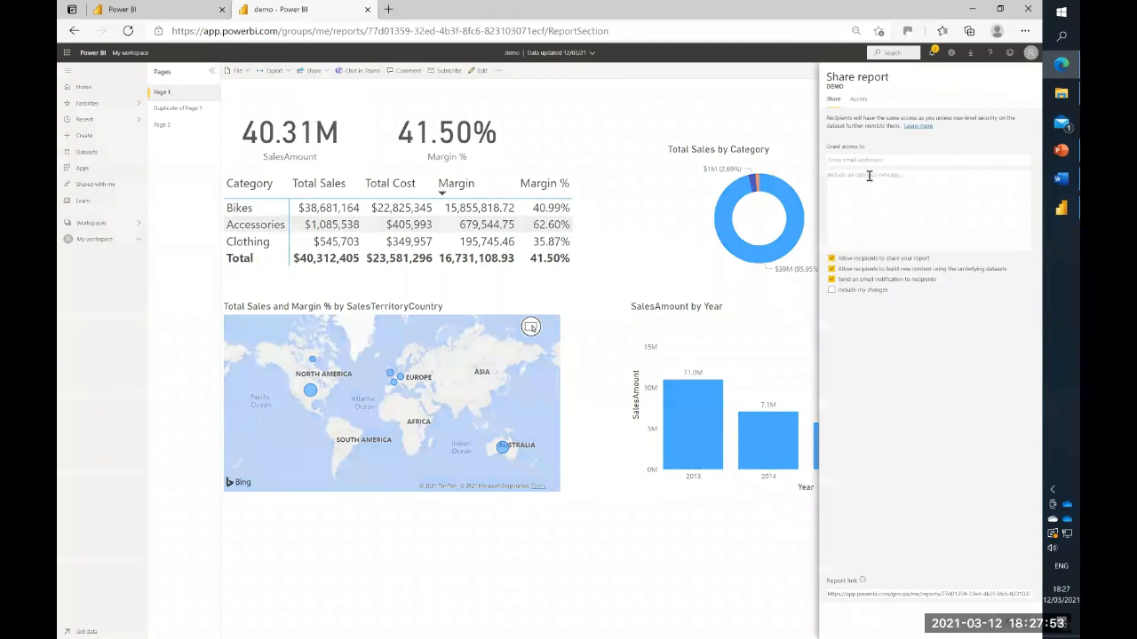
click(878, 161)
key(Return)
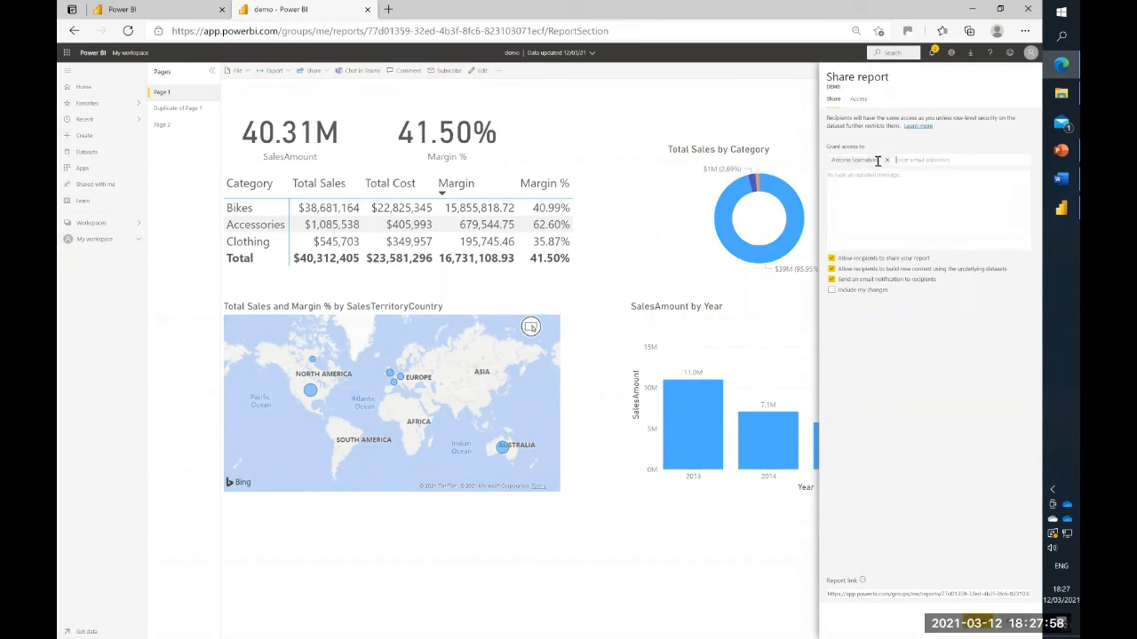
click(917, 258)
click(899, 269)
click(973, 623)
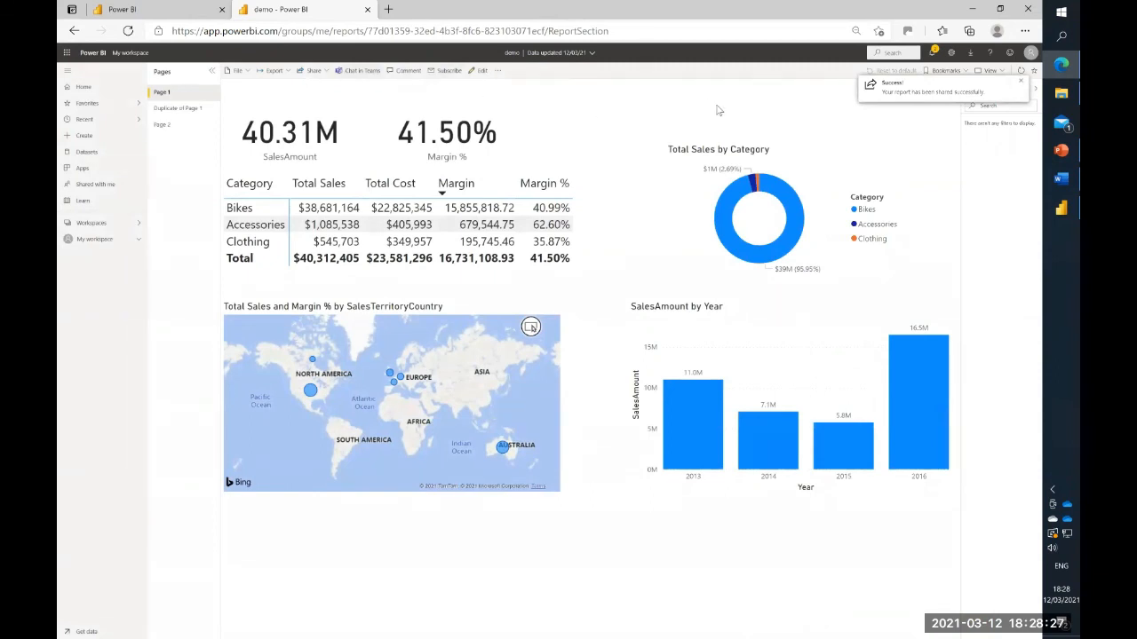
- Add a new e-mail subscription for Page 1 of the report with the subject "daily sales report"
click(447, 70)
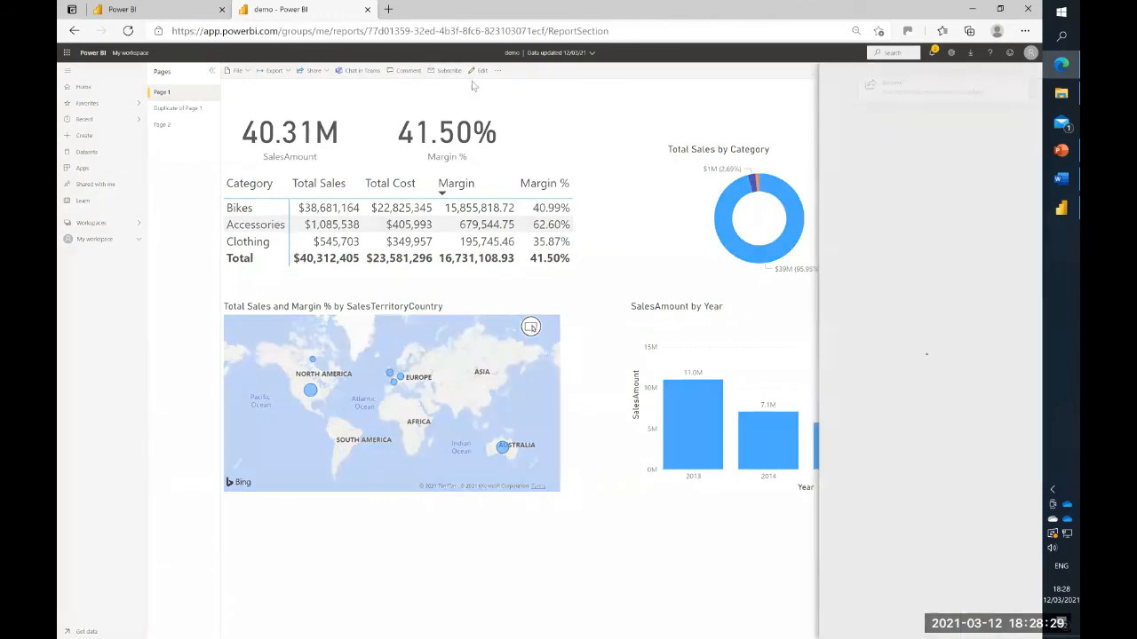
click(901, 114)
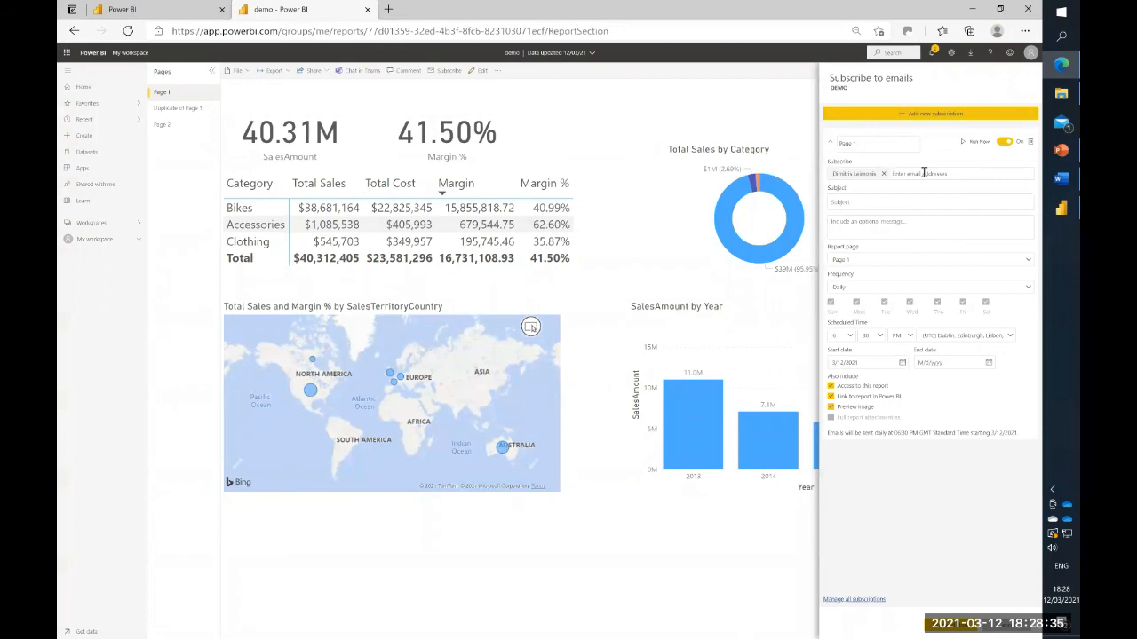
click(893, 199)
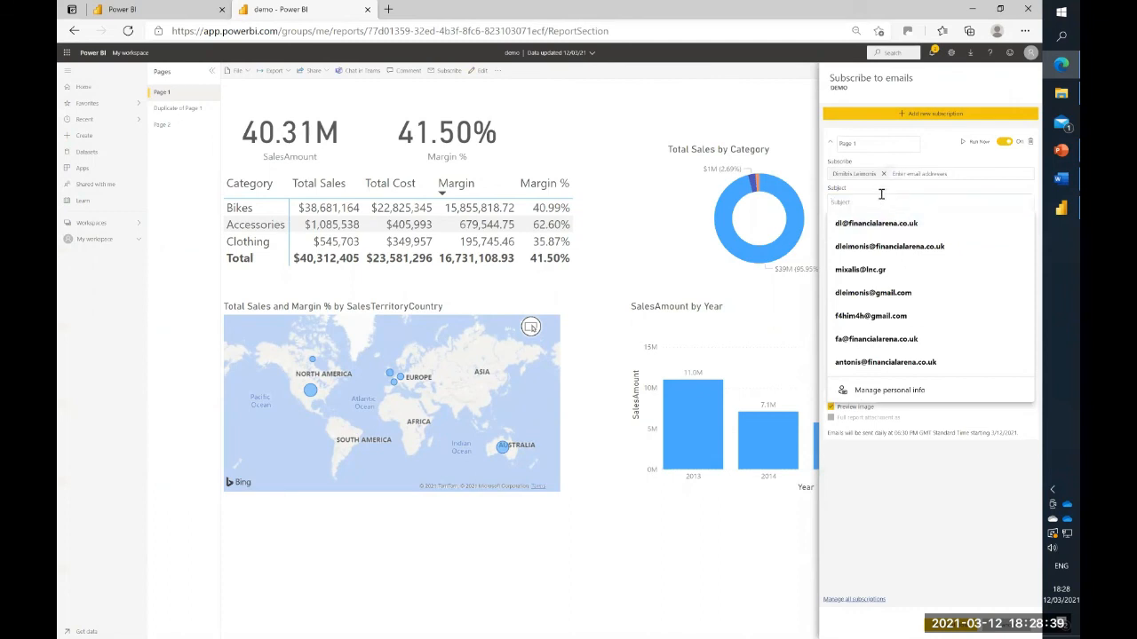
text(daily sales report)
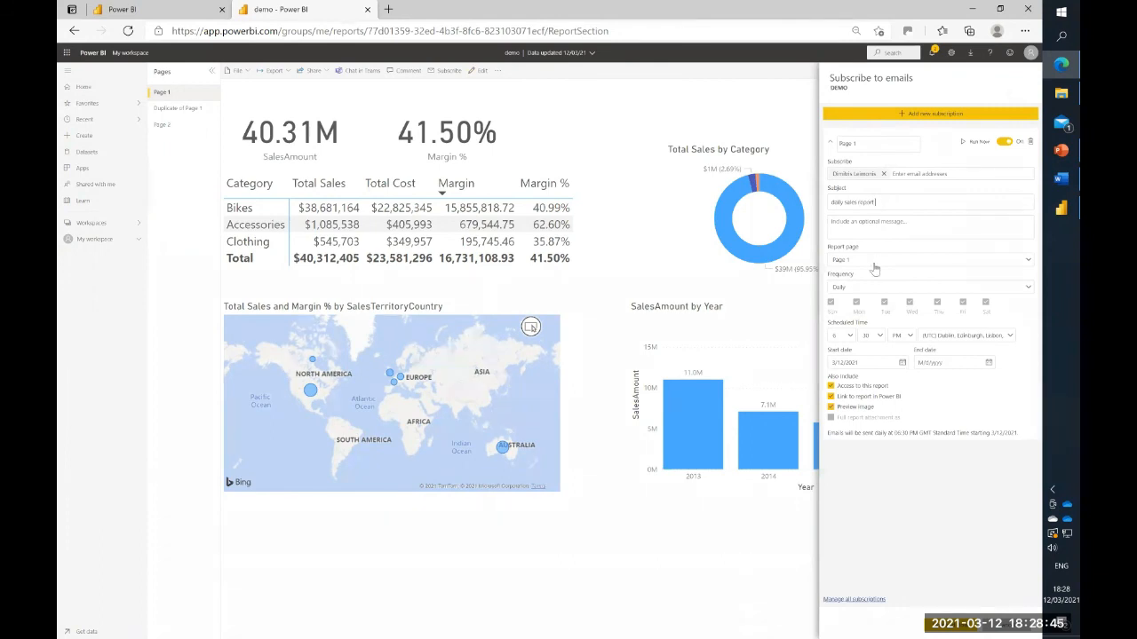
- Go over the report page and frequency choices, keep Page 1 and Daily, and save the e-mail subscription
click(877, 263)
click(877, 267)
click(849, 290)
click(850, 290)
click(850, 289)
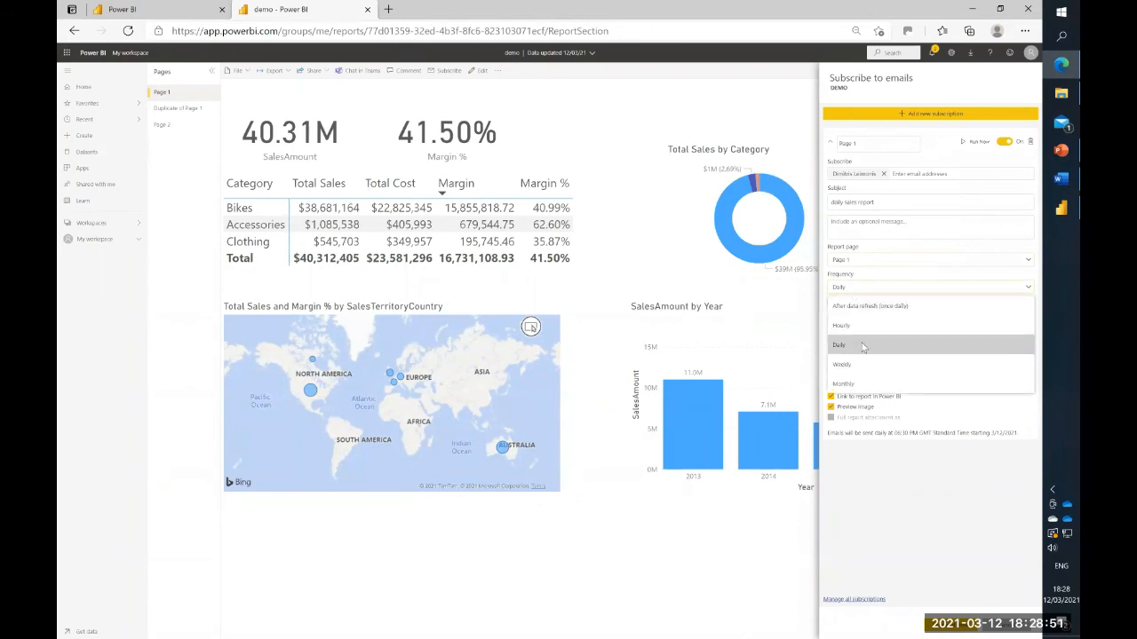
click(884, 290)
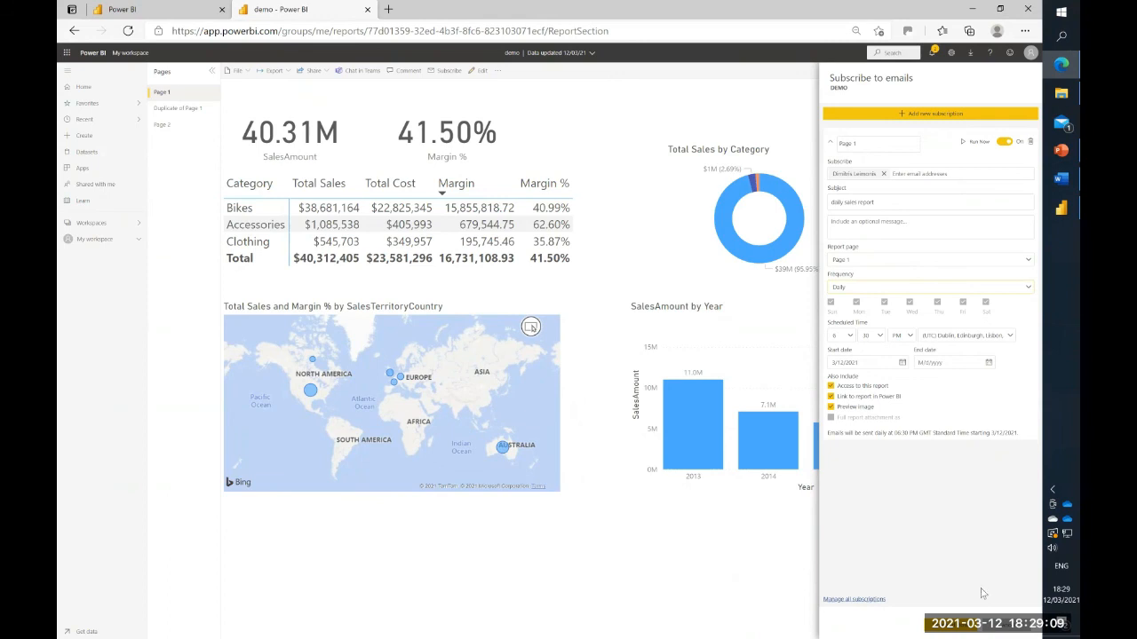
click(950, 626)
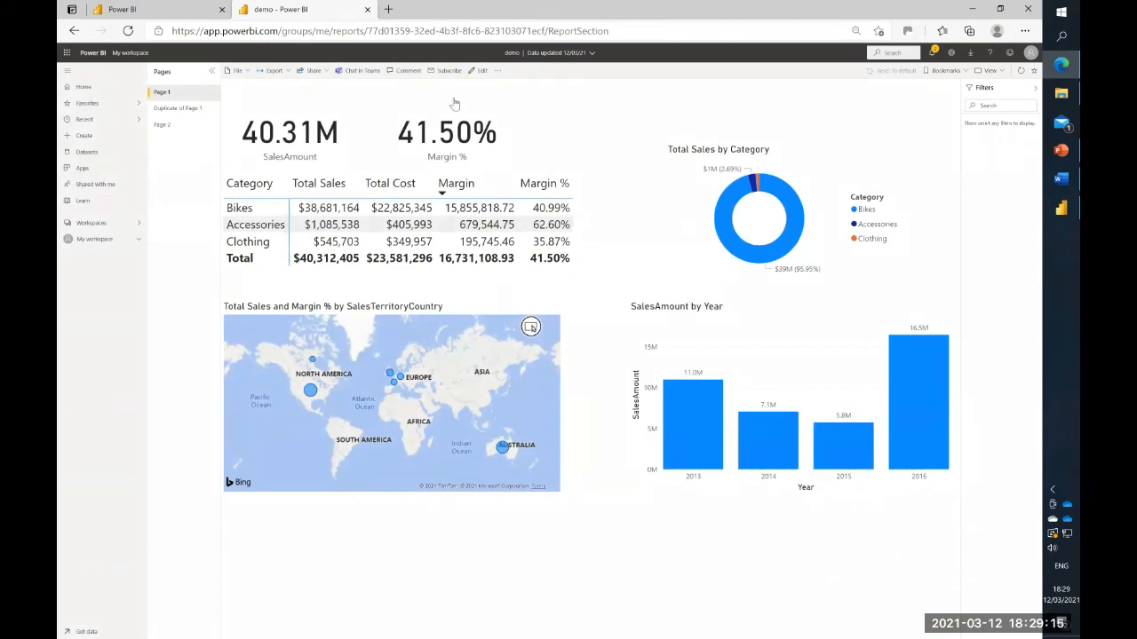
- Look through the published report's pages, switch back to Power BI Desktop and dismiss the publishing dialog
click(176, 110)
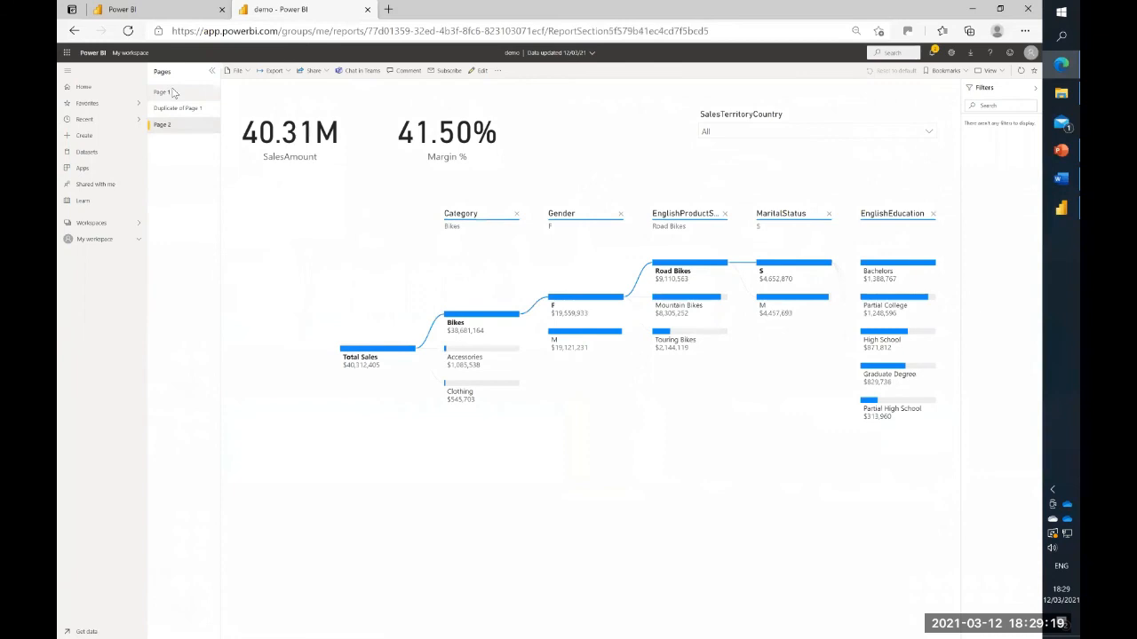
click(177, 92)
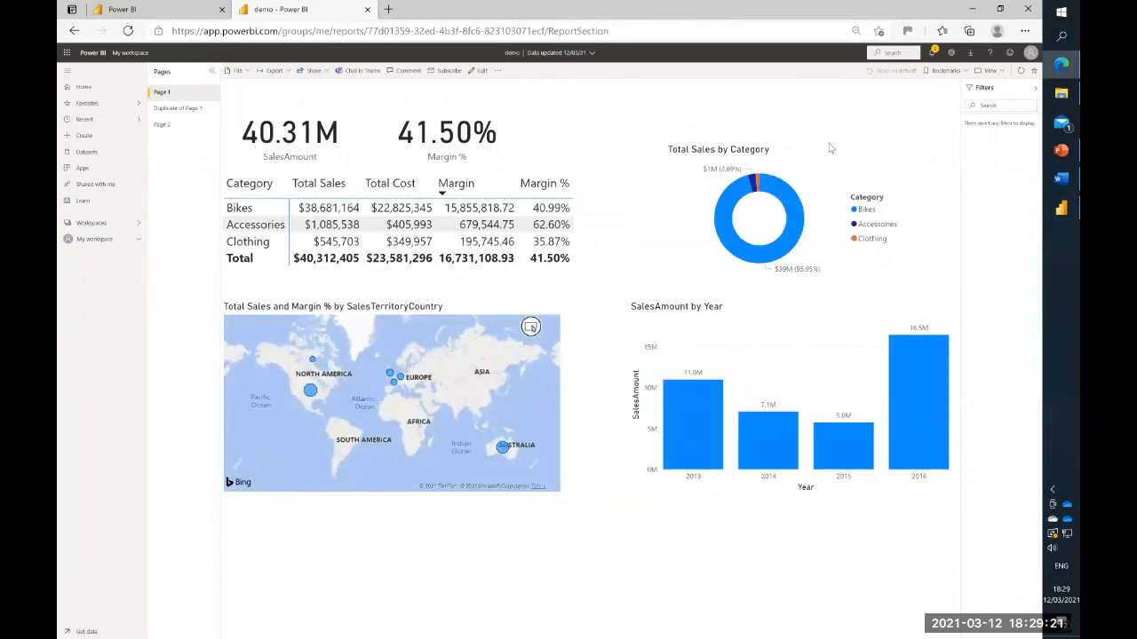
click(972, 11)
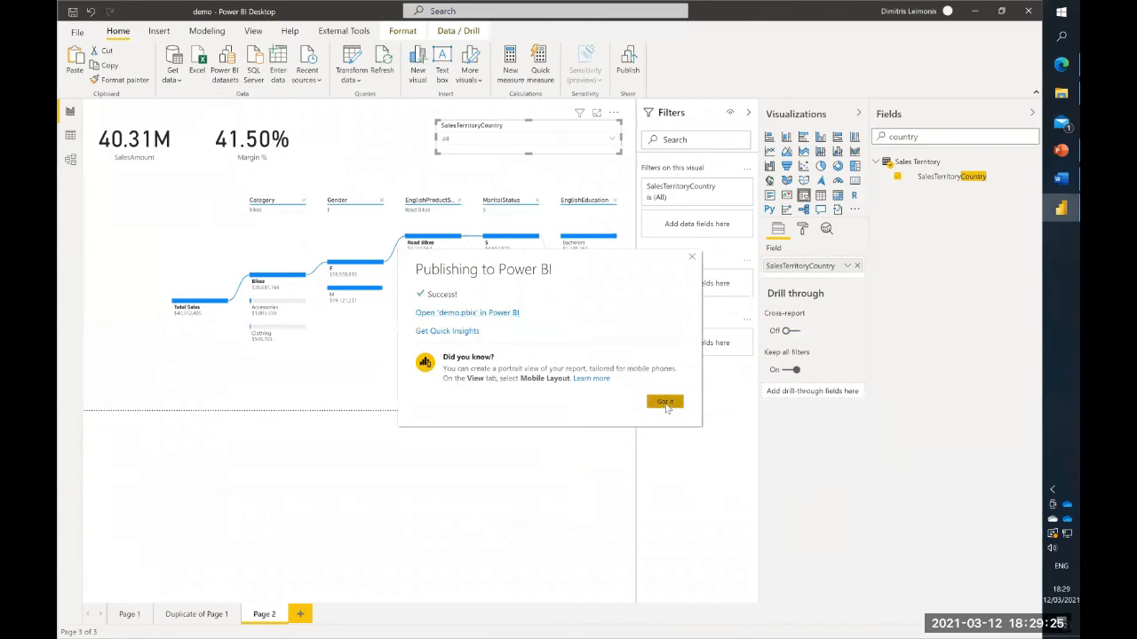
click(666, 401)
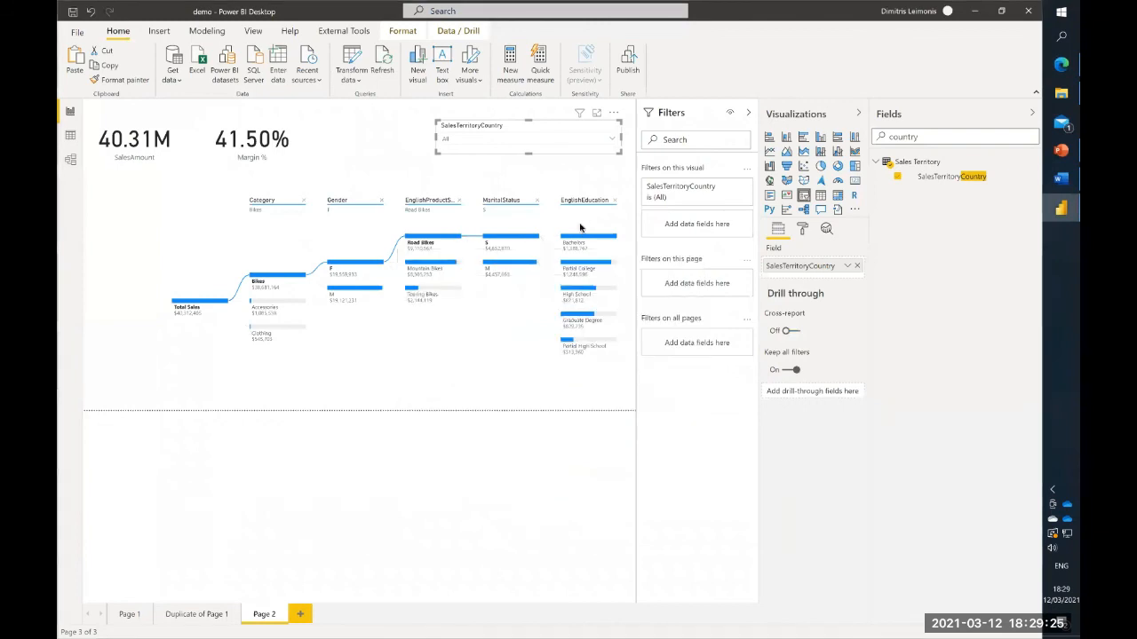
- Display Page 1 and open the report's data model in Excel with the Analyze in Excel external tool, maximizing the workbook
click(343, 31)
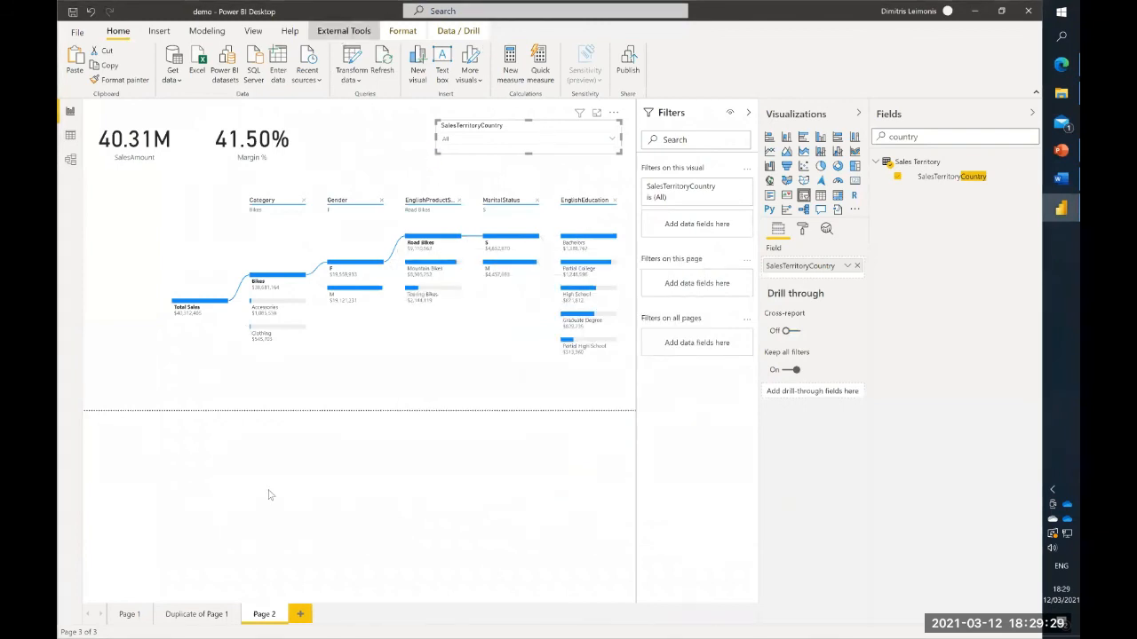
click(131, 615)
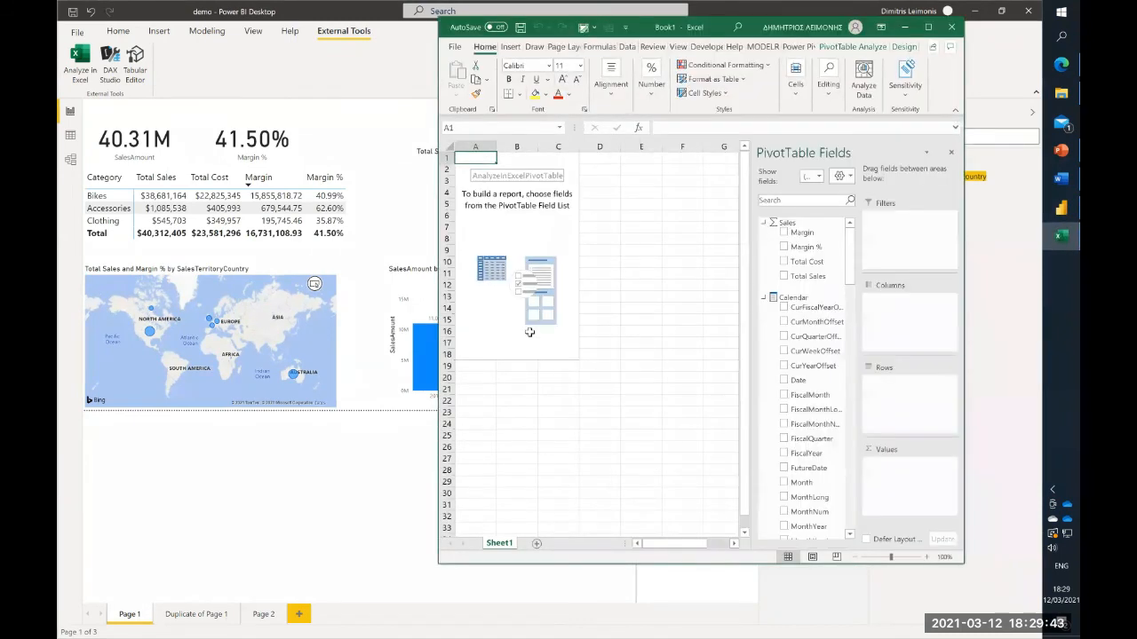
click(928, 26)
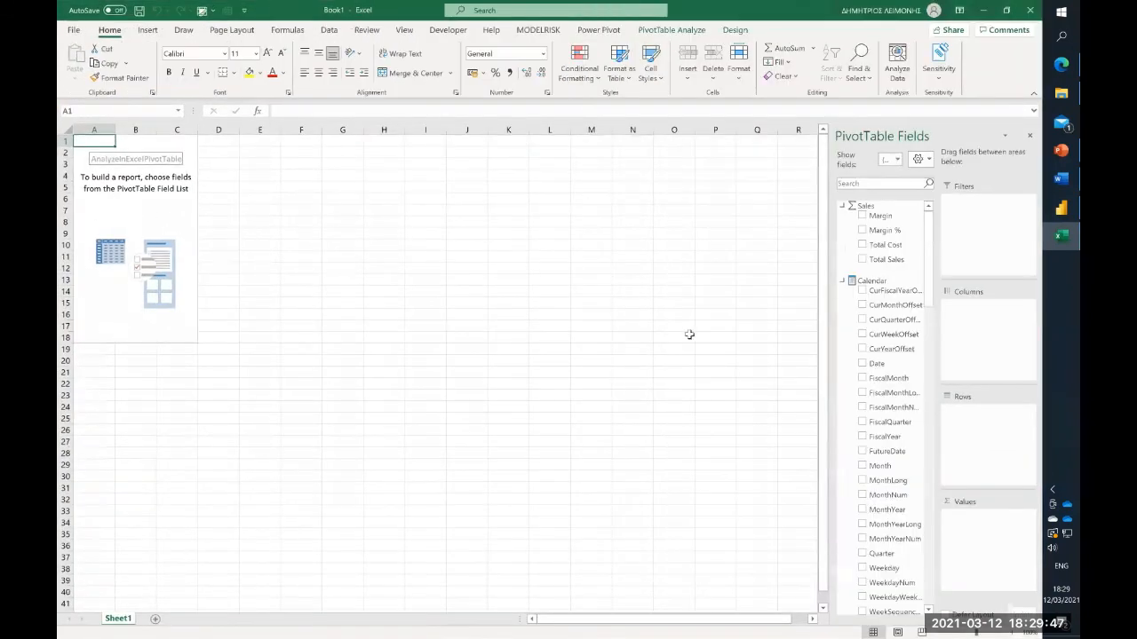
- Select the empty PivotTable, widen its field list and add the Category field to the rows
click(814, 336)
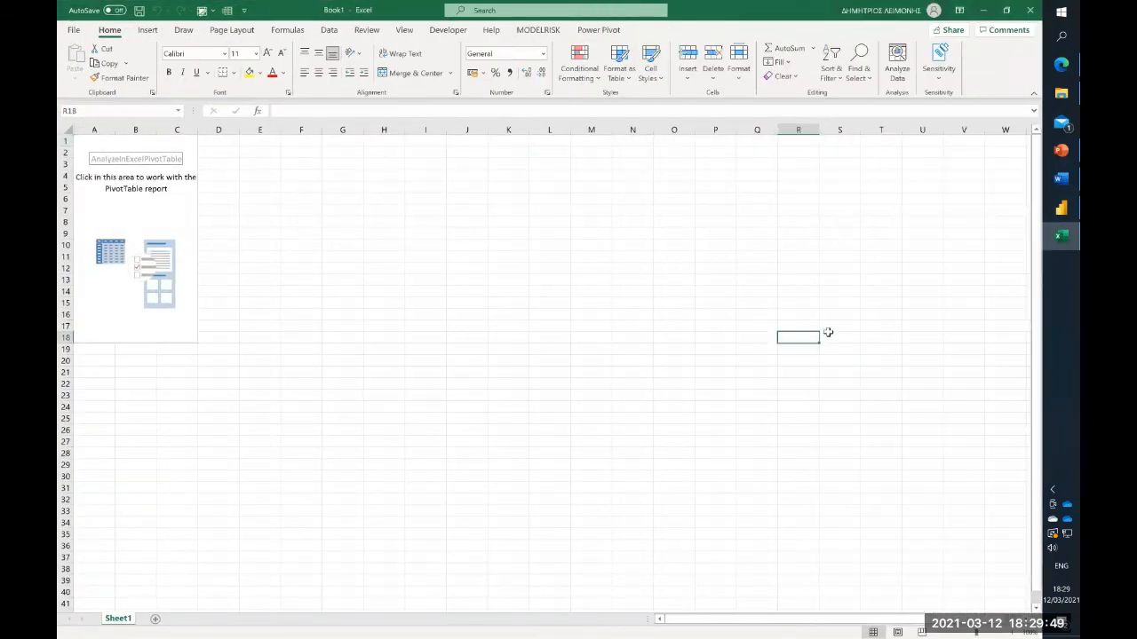
click(158, 278)
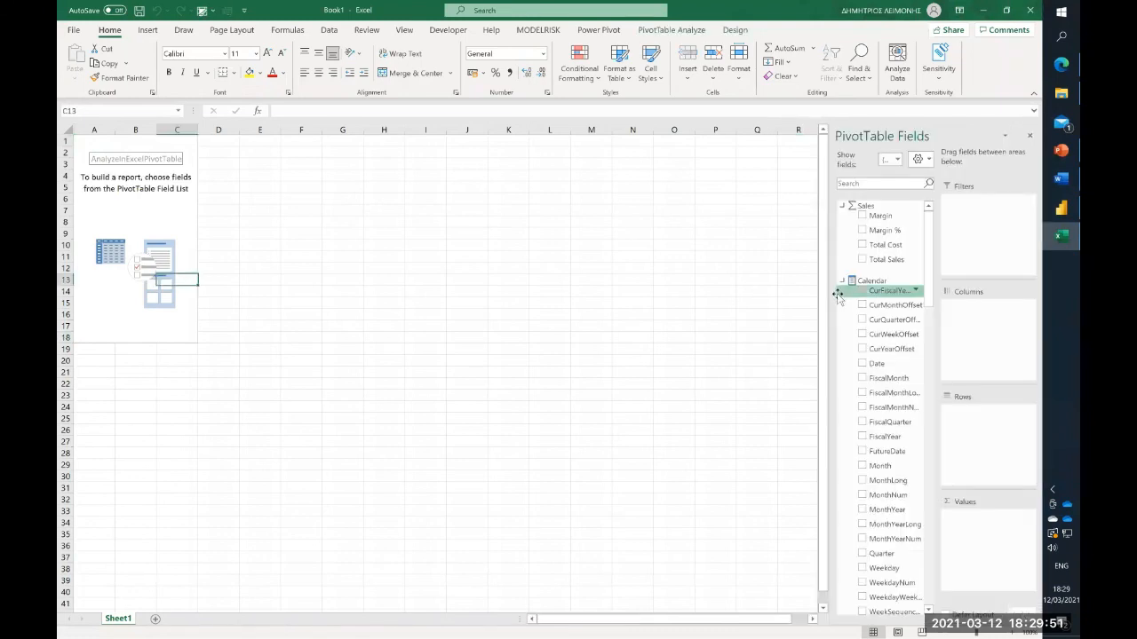
drag(825, 293, 684, 307)
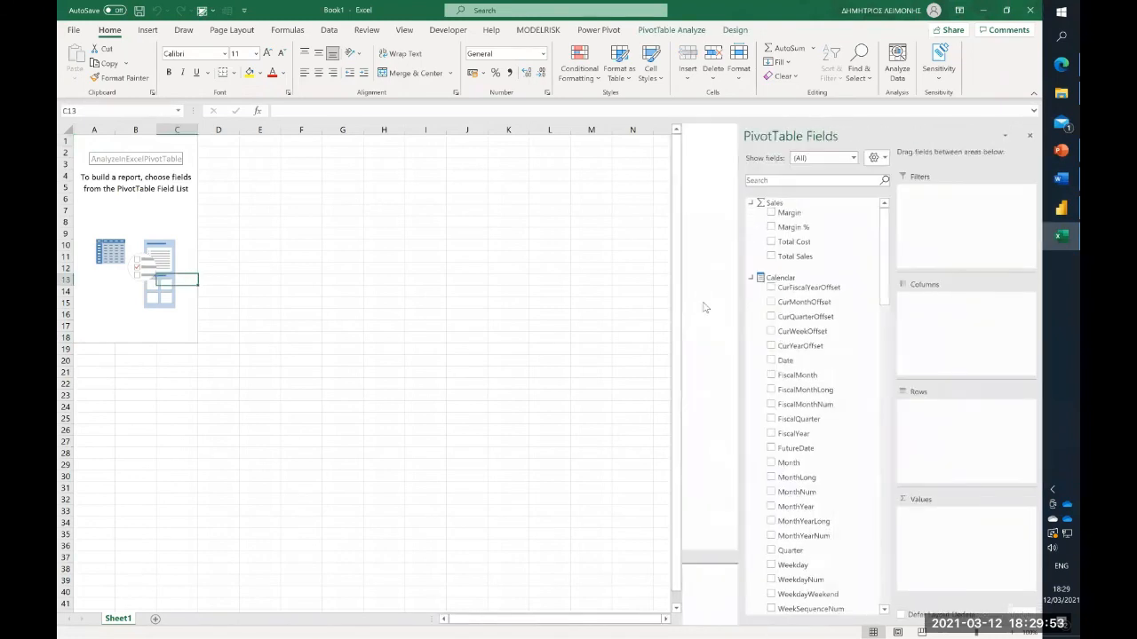
click(800, 182)
text(cate)
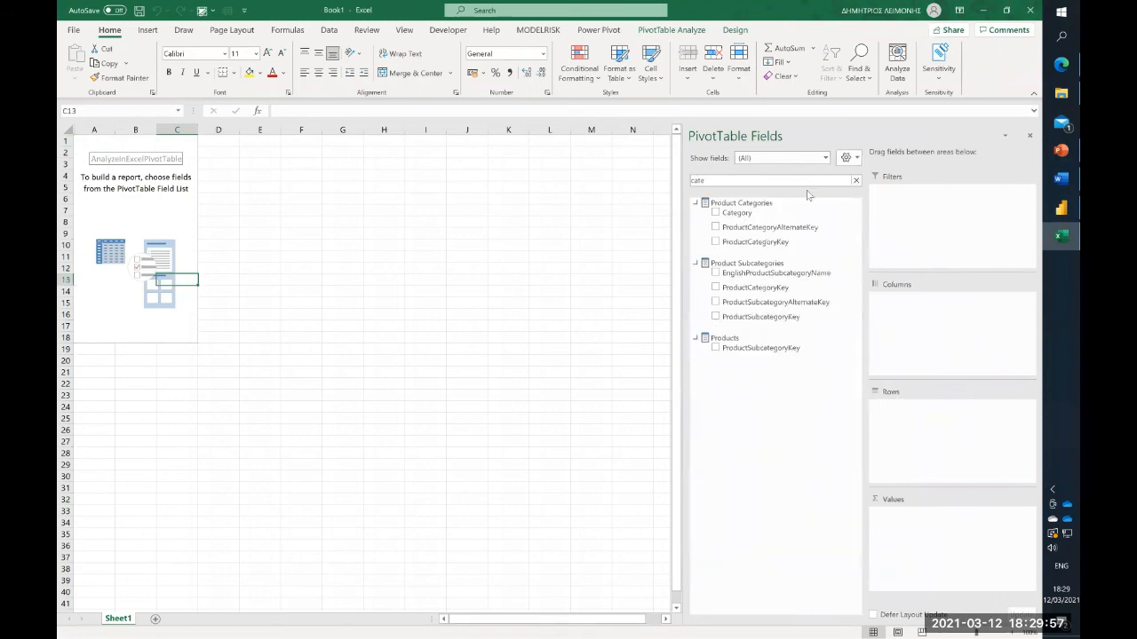
drag(776, 215, 917, 418)
- Find the Total Sales measure with the search text "tota" and add it to the PivotTable values
key(BackSpace)
key(BackSpace)
key(BackSpace)
key(BackSpace)
text(tota)
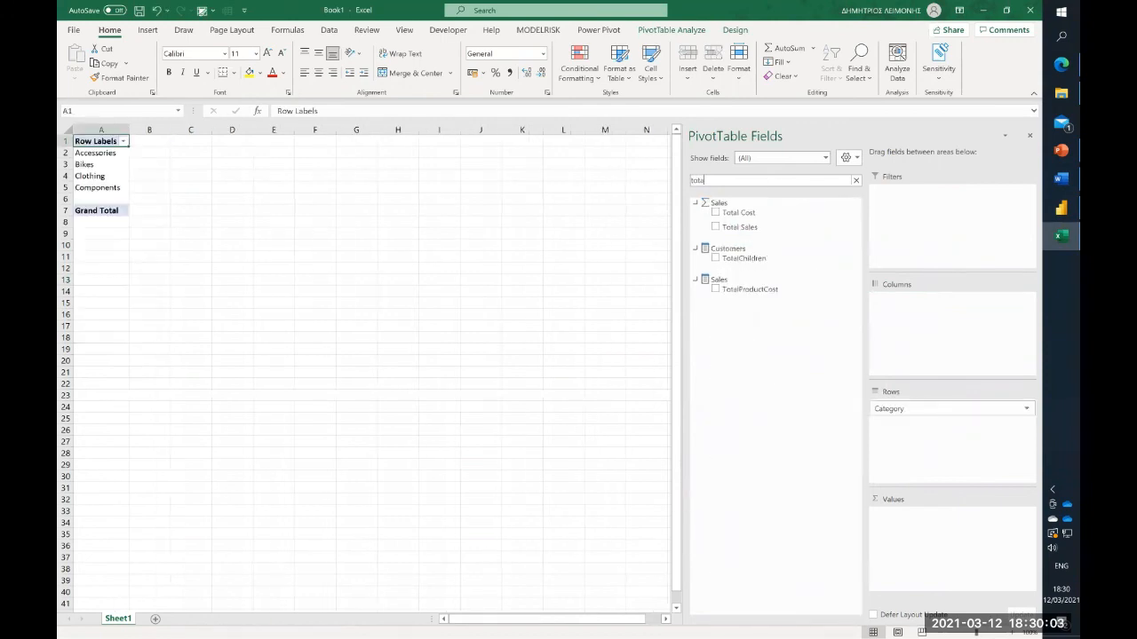
drag(750, 226, 935, 555)
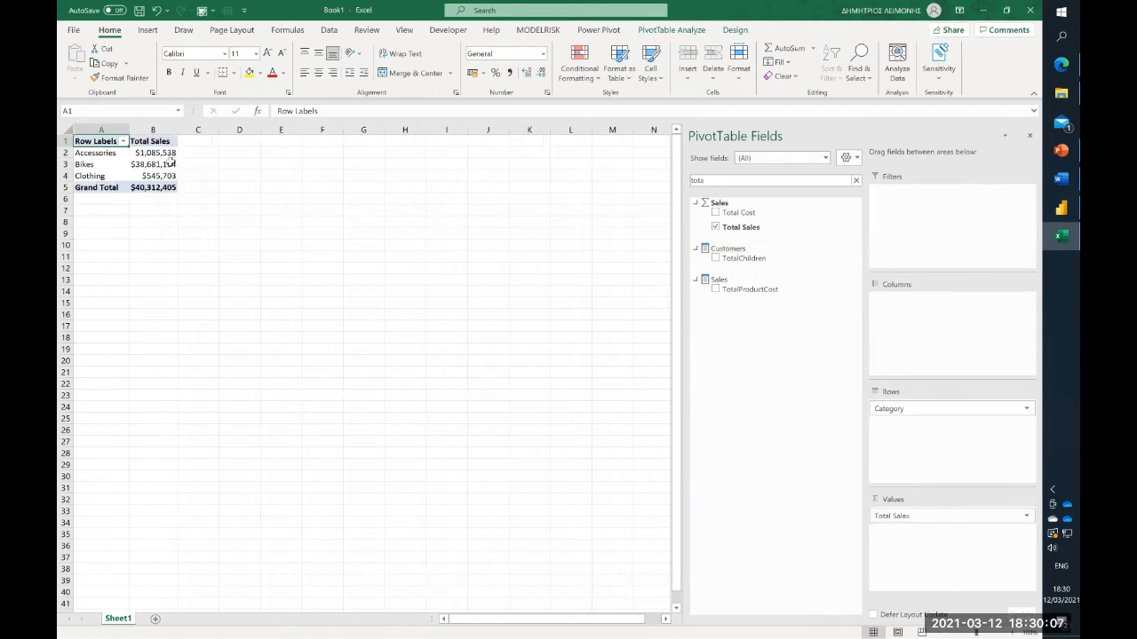
mouse_move(171, 162)
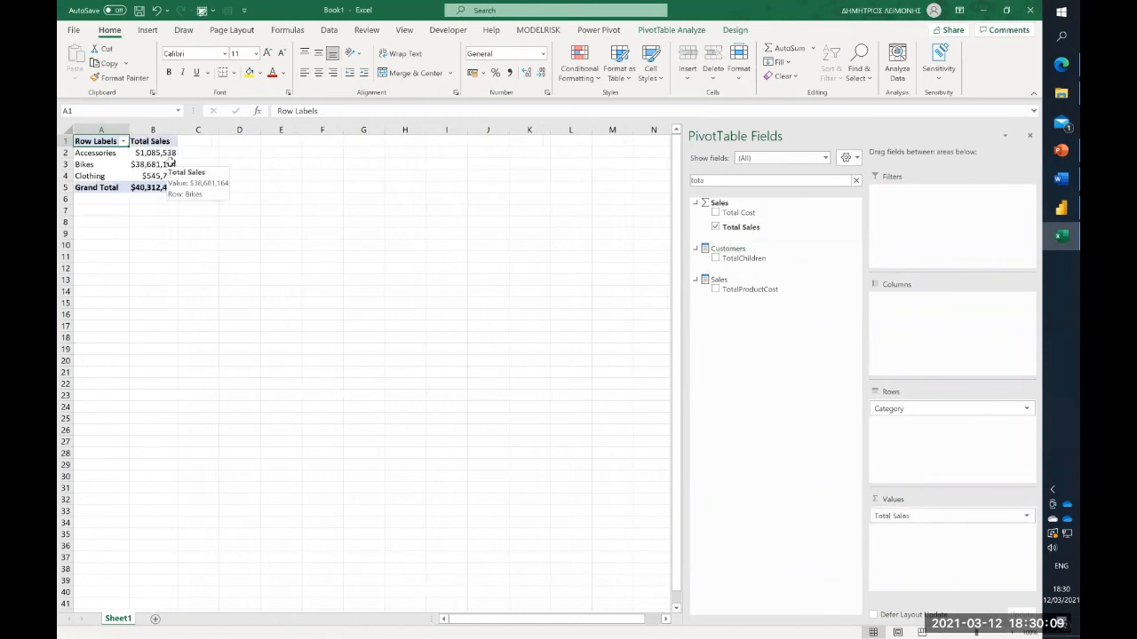
- Find the Margin % measure with the search text "mar" and add it to the PivotTable values
drag(729, 181, 618, 176)
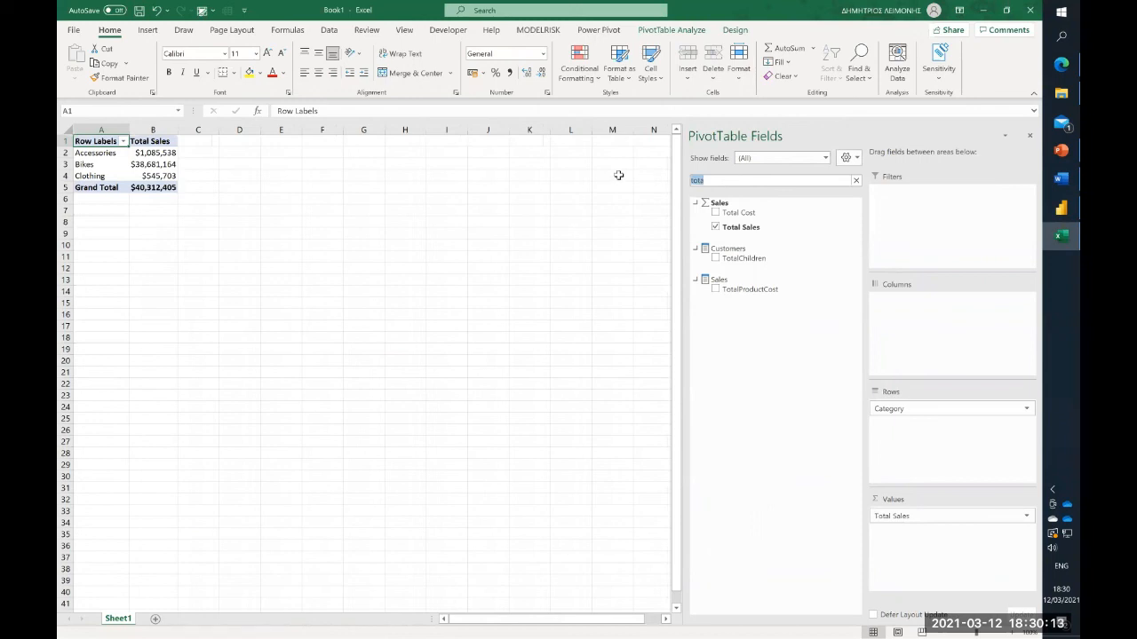
text(mar)
drag(751, 228, 947, 544)
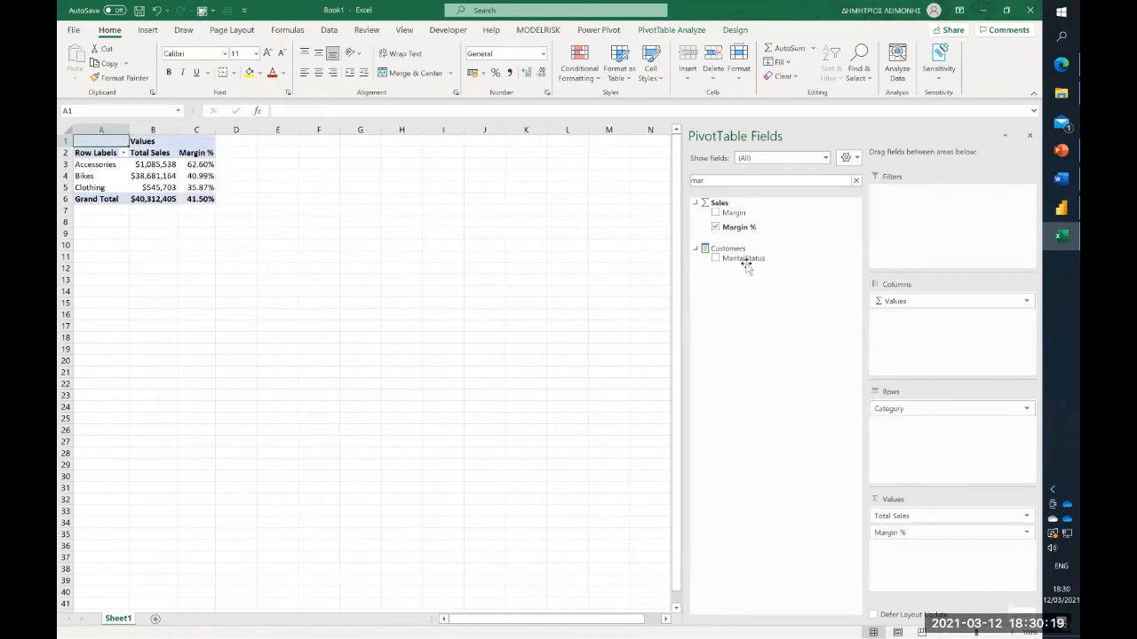
- Add a slicer for the Customers field MaritalStatus and place it beside the upper part of the PivotTable
mouse_move(746, 259)
mouse_down()
mouse_move(881, 327)
mouse_move(751, 332)
mouse_move(754, 258)
mouse_up()
right_click(753, 258)
click(702, 318)
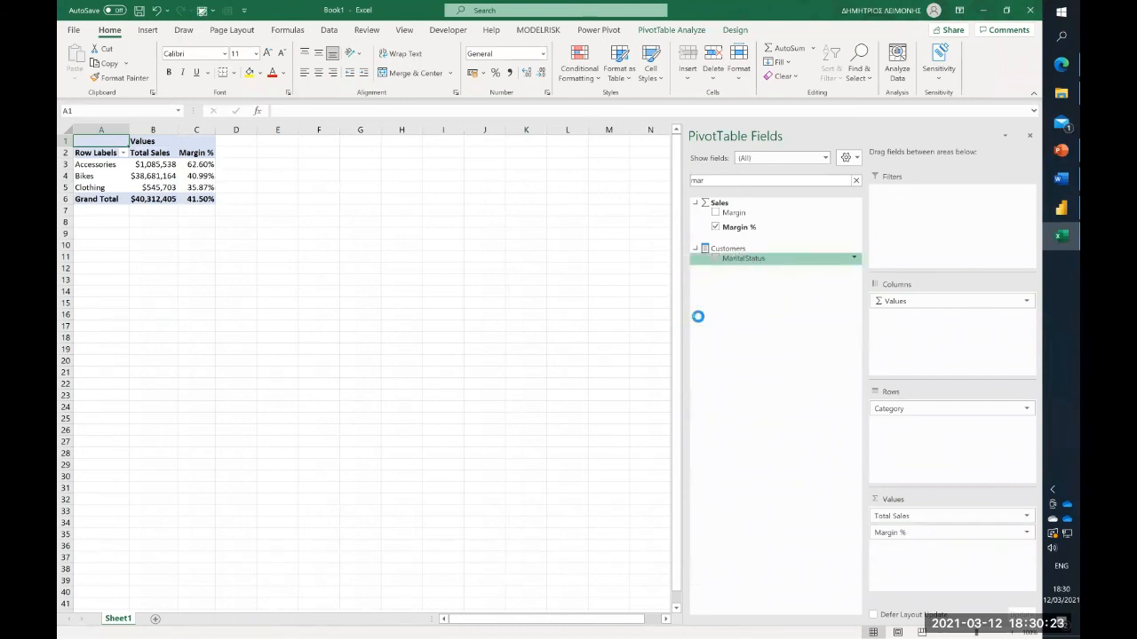
drag(346, 304, 351, 157)
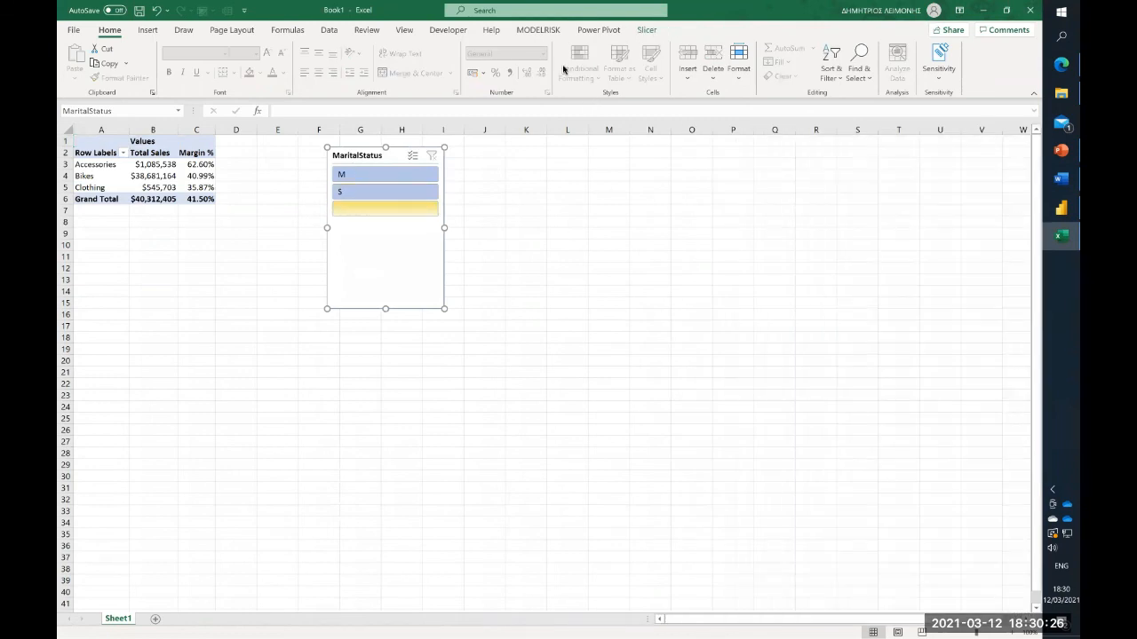
- Filter the PivotTable alternately by M and S with the MaritalStatus slicer, finishing on M
click(348, 175)
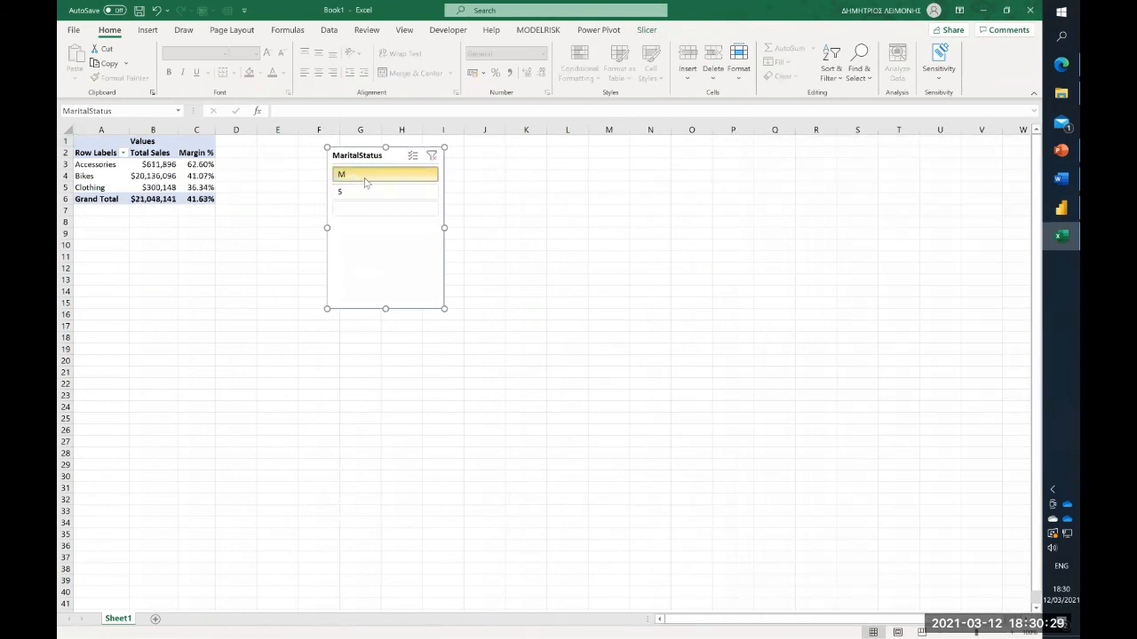
click(368, 191)
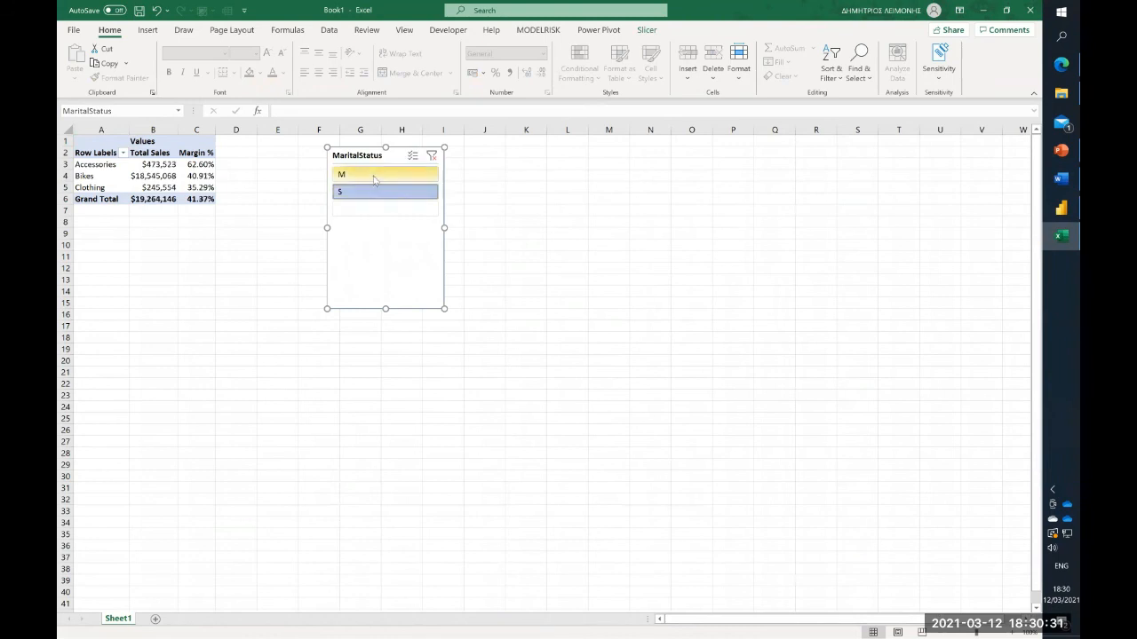
click(374, 175)
click(375, 192)
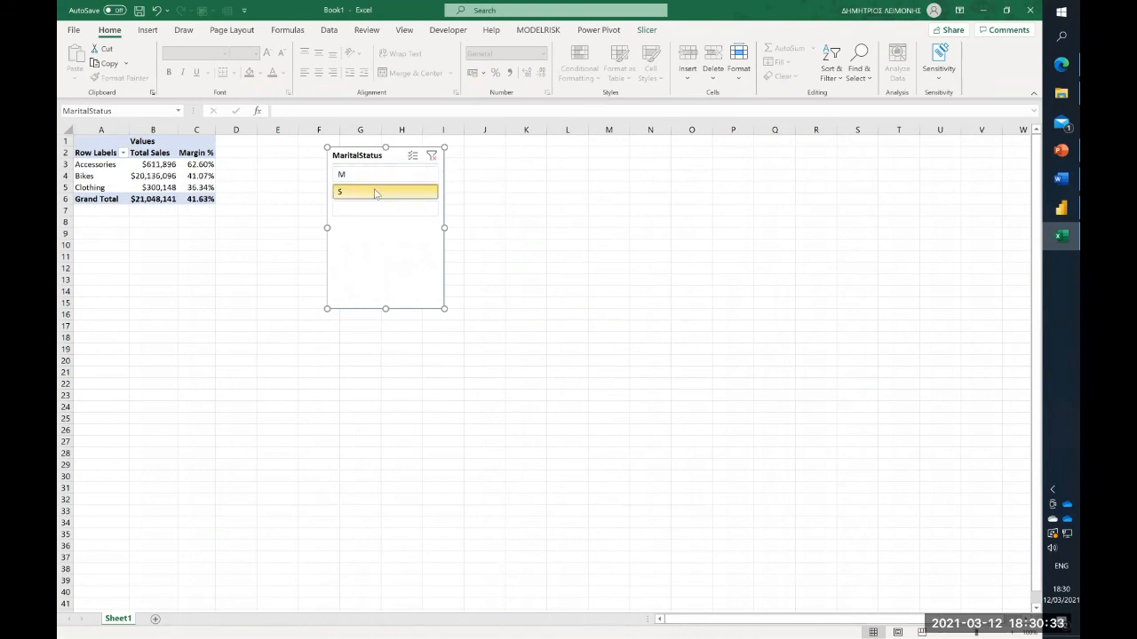
click(380, 178)
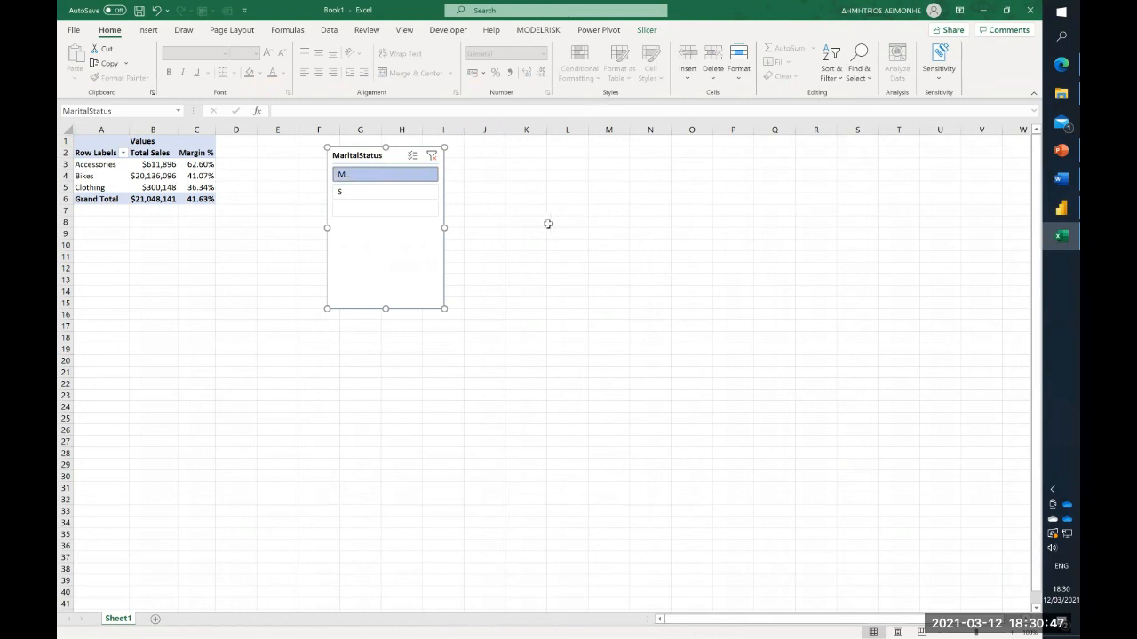
- Switch back to the demo report in Power BI Desktop and collapse the Filters, Visualizations and Fields panes
mouse_move(1062, 211)
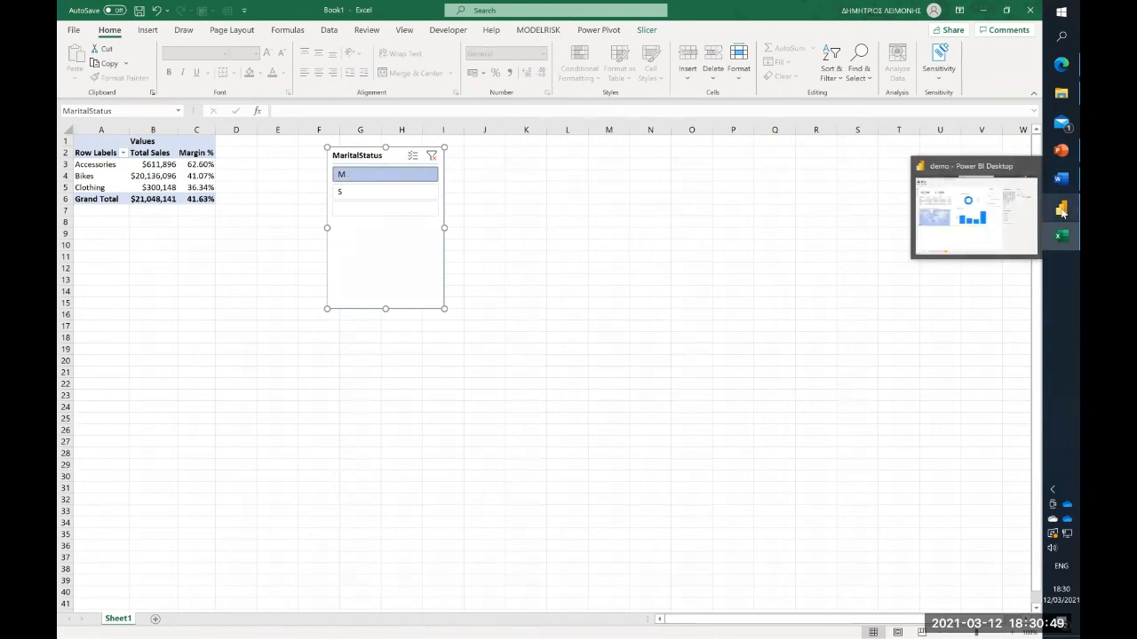
click(1004, 215)
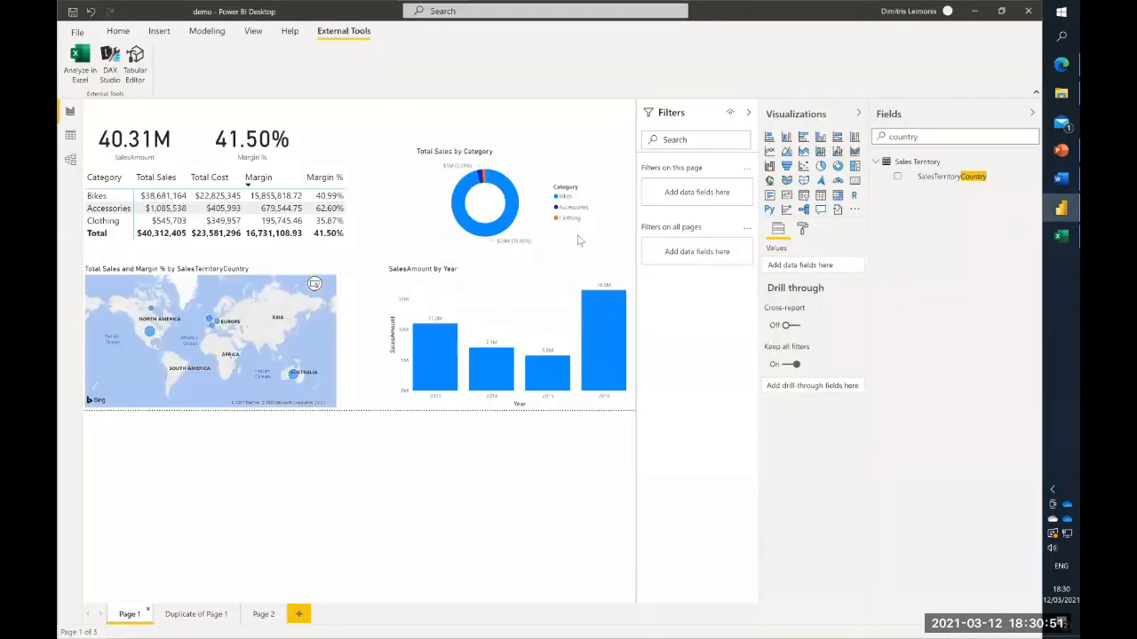
click(749, 114)
click(858, 114)
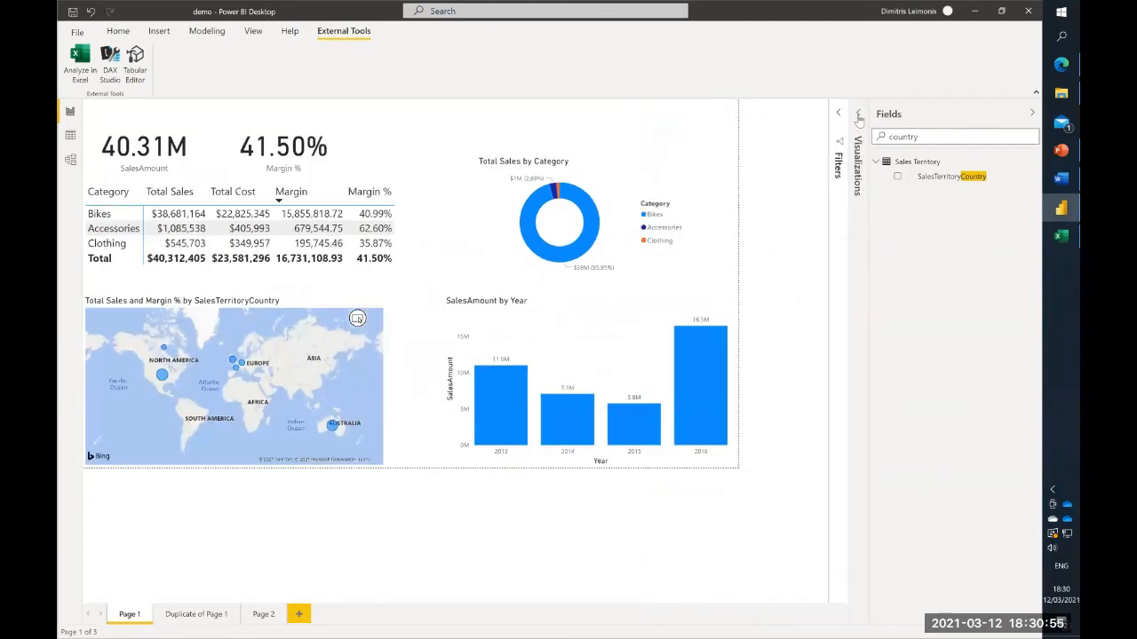
click(1030, 116)
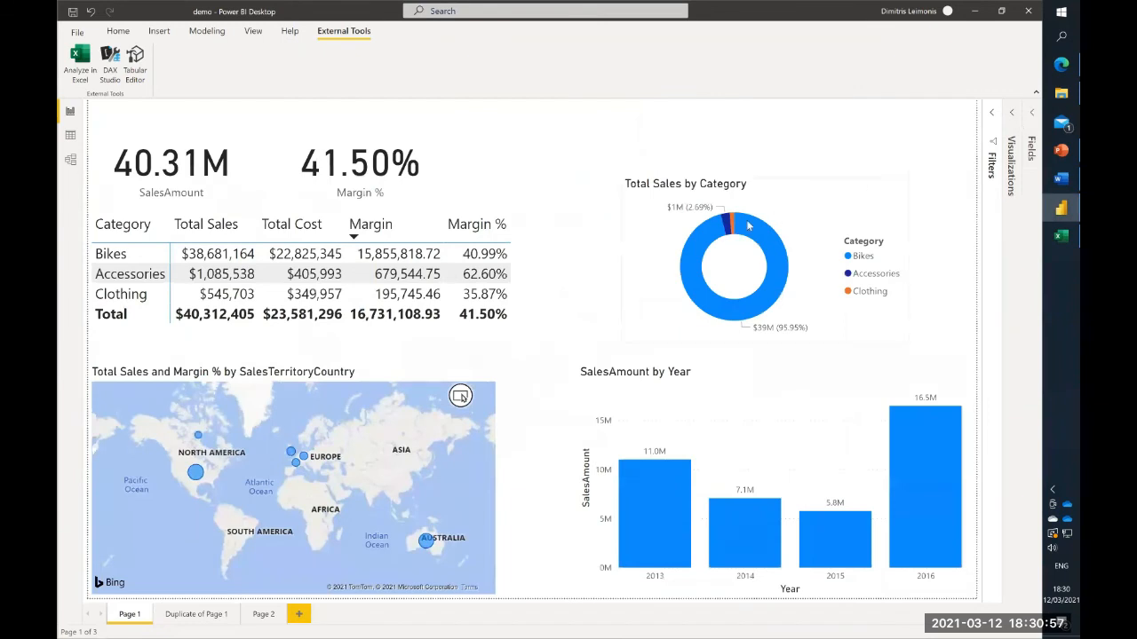